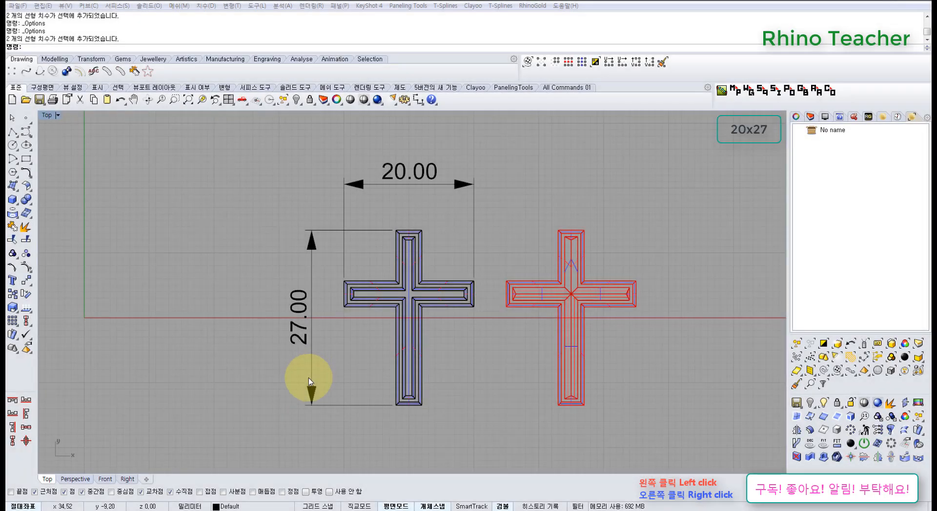
# Draw a 20 by 27 mm rectangle centred on the origin in the top view.
pyautogui.moveTo(283, 328); pyautogui.dragTo(386, 324, button='right')
pyautogui.scroll(4, 436, 306)
pyautogui.moveTo(533, 255); pyautogui.dragTo(462, 269, button='right')
pyautogui.scroll(-4, 448, 302)
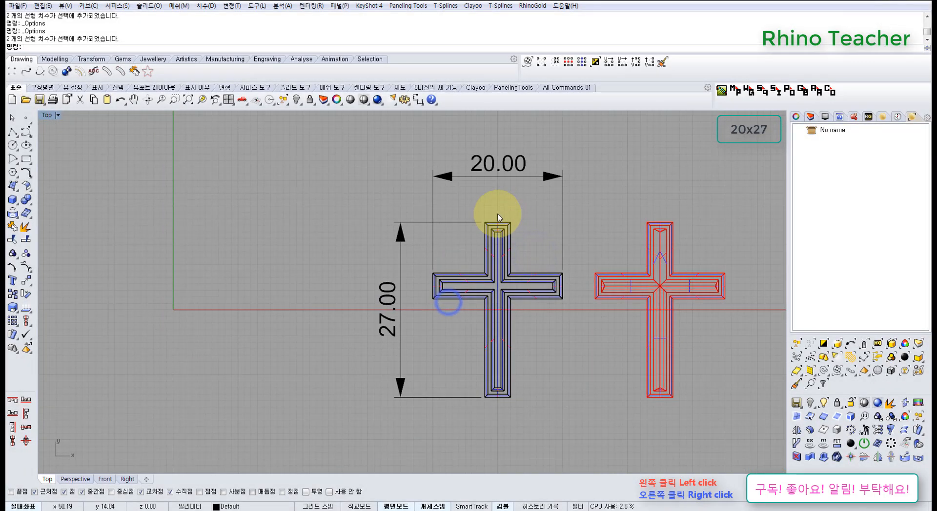
pyautogui.moveTo(214, 300); pyautogui.dragTo(276, 294, button='right')
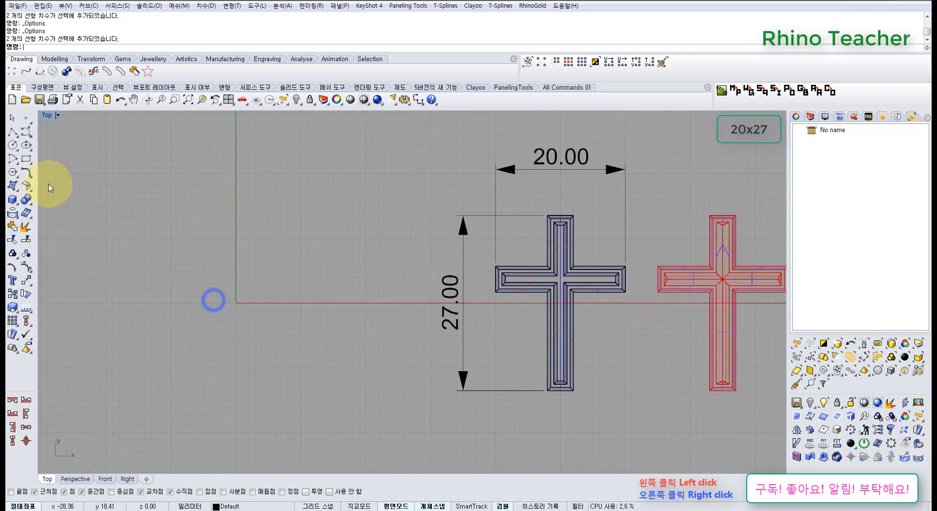
pyautogui.click(27, 158)
pyautogui.moveTo(220, 268); pyautogui.dragTo(266, 278, button='right')
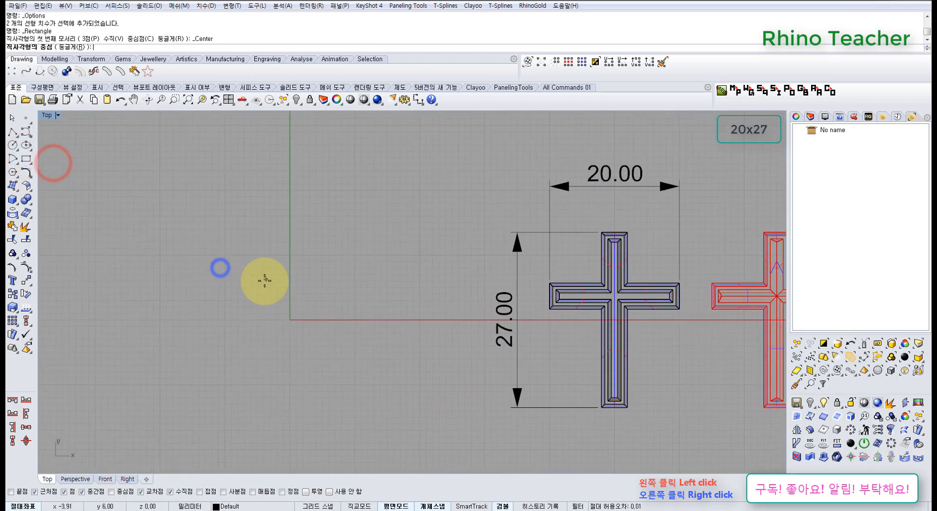
pyautogui.write('0')
pyautogui.press('Return')
pyautogui.write('20')
pyautogui.write('2')
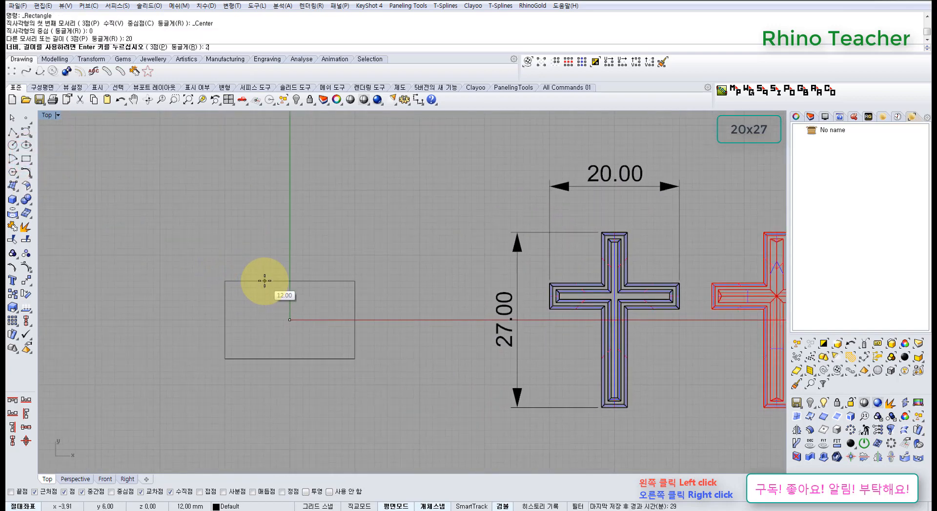
pyautogui.write('7')
pyautogui.press('Return')
pyautogui.moveTo(305, 299); pyautogui.dragTo(283, 287, button='right')
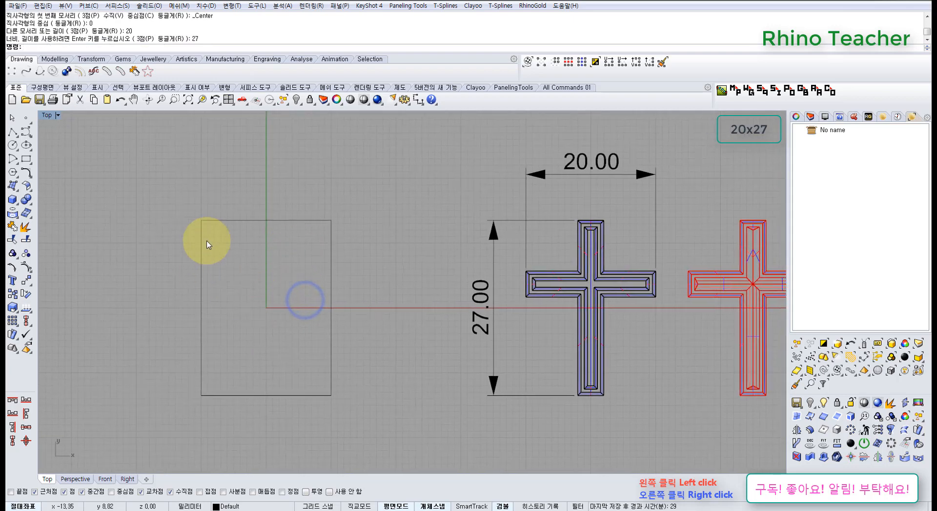
# Duplicate the rectangle in place and, with grid snap on, narrow the copy to 4 mm wide about the origin.
pyautogui.moveTo(262, 306); pyautogui.dragTo(163, 263)
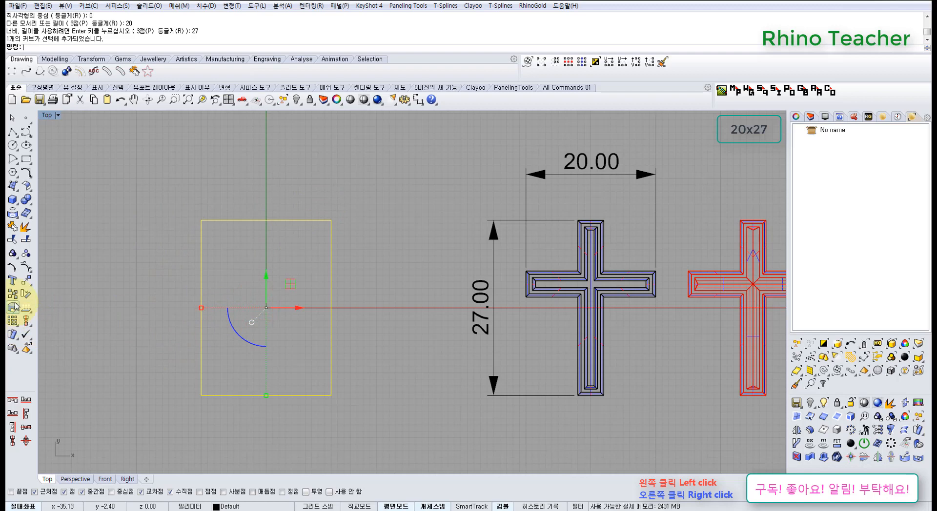
pyautogui.hotkey('ctrl', 'c')
pyautogui.hotkey('ctrl', 'v')
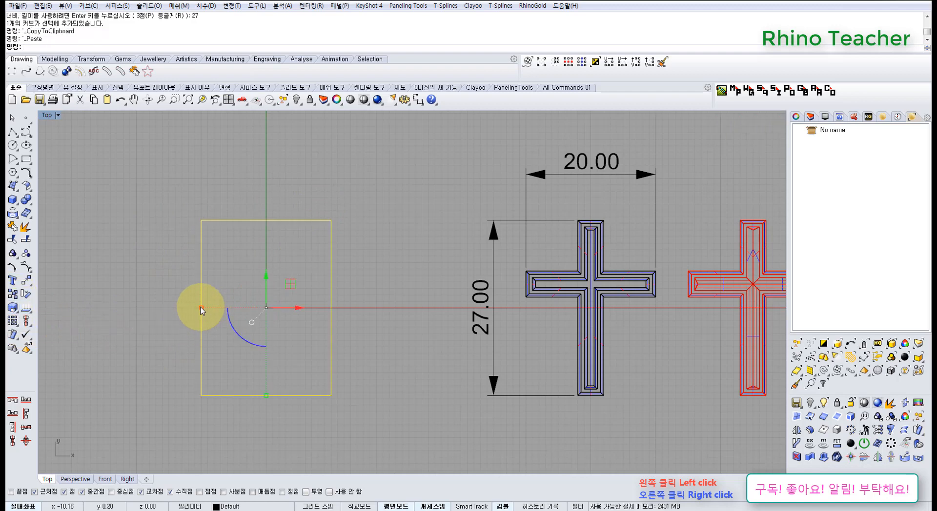
pyautogui.moveTo(200, 308); pyautogui.dragTo(246, 316)
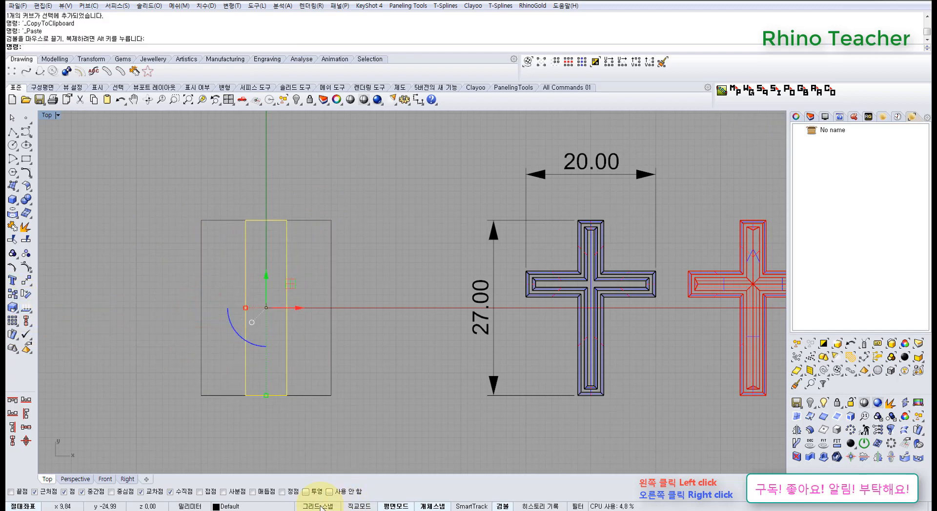
pyautogui.scroll(6, 251, 306)
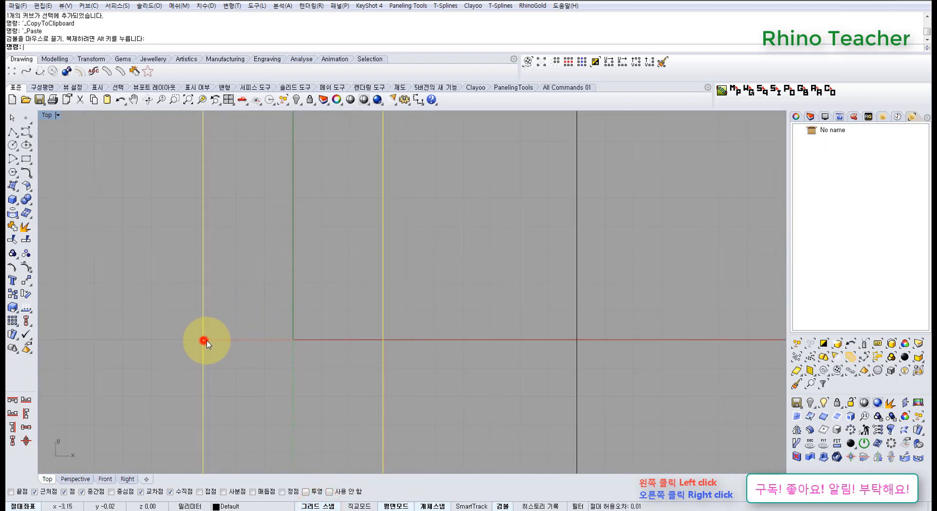
pyautogui.moveTo(205, 343); pyautogui.dragTo(232, 346)
pyautogui.scroll(-4, 278, 355)
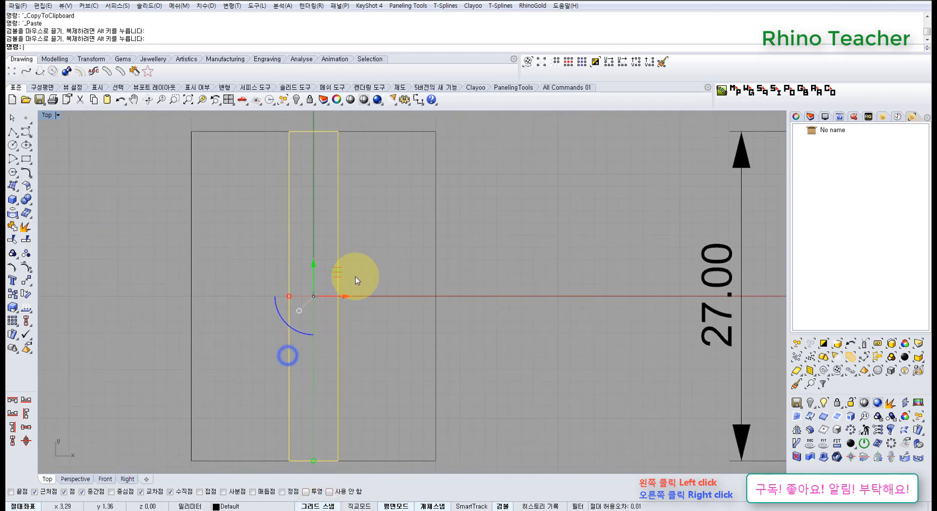
pyautogui.scroll(-3, 342, 281)
pyautogui.click(332, 269)
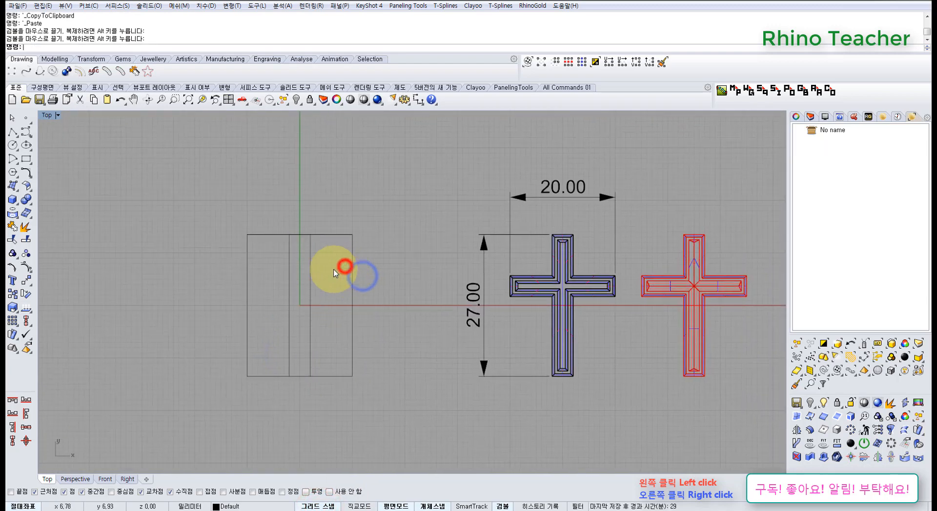
# Duplicate the outer rectangle in place and reduce the copy's height to 4 mm about the origin to form a horizontal bar.
pyautogui.click(421, 347)
pyautogui.moveTo(377, 407); pyautogui.dragTo(341, 301)
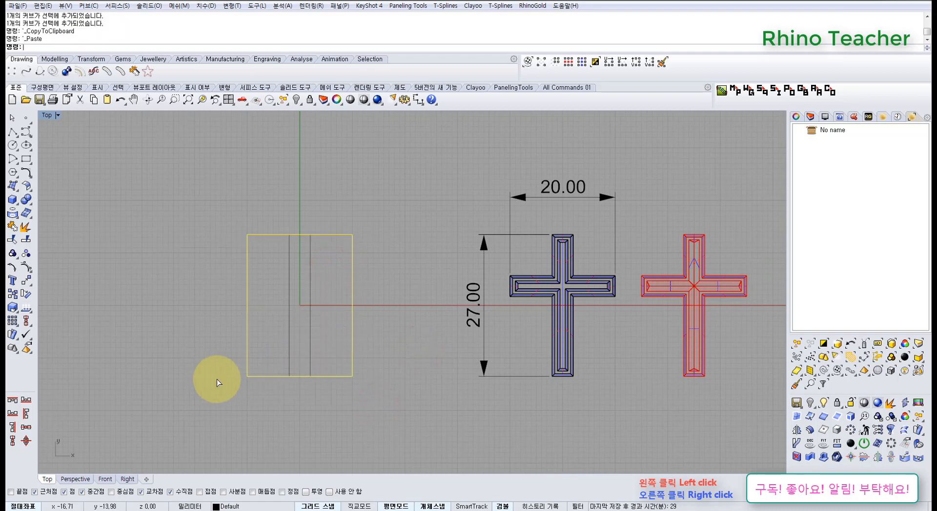
pyautogui.moveTo(302, 376); pyautogui.dragTo(300, 357)
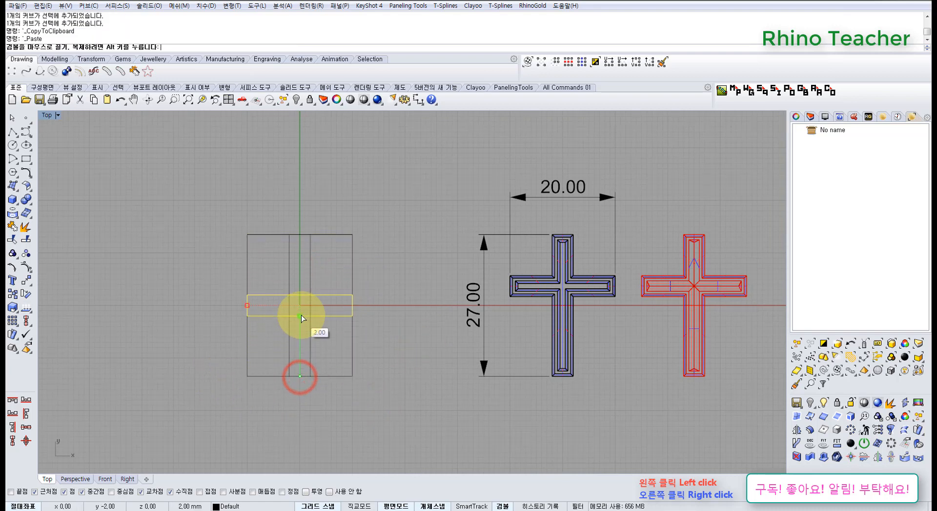
pyautogui.moveTo(301, 318); pyautogui.dragTo(301, 318)
pyautogui.scroll(5, 280, 308)
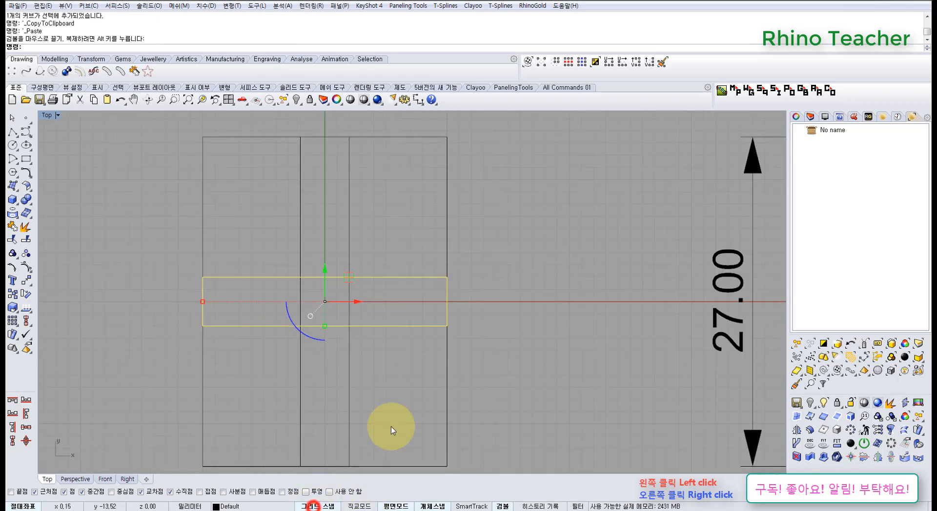
# Draw a horizontal guide line about 62 mm long from the upper outer corner of the dimensioned cross's arm across the rectangles.
pyautogui.scroll(-2, 439, 381)
pyautogui.moveTo(462, 358); pyautogui.dragTo(326, 349, button='right')
pyautogui.click(12, 133)
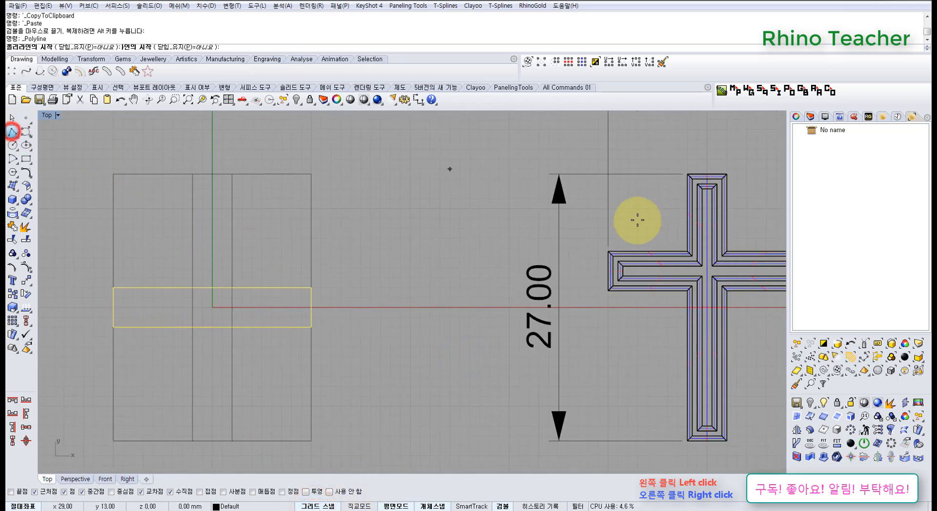
pyautogui.click(608, 252)
pyautogui.scroll(-2, 208, 276)
pyautogui.moveTo(186, 268); pyautogui.dragTo(300, 265, button='right')
pyautogui.keyDown('shift'); pyautogui.click(189, 259); pyautogui.keyUp('shift')
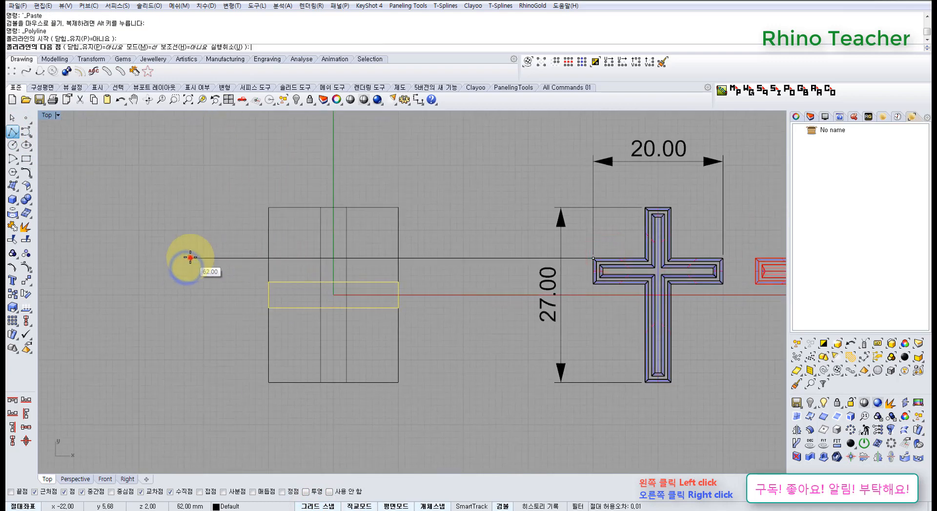
pyautogui.rightClick(190, 259)
# Align the top edge of the horizontal bar to the guide line.
pyautogui.scroll(6, 291, 283)
pyautogui.click(304, 276)
pyautogui.moveTo(310, 256); pyautogui.dragTo(266, 329)
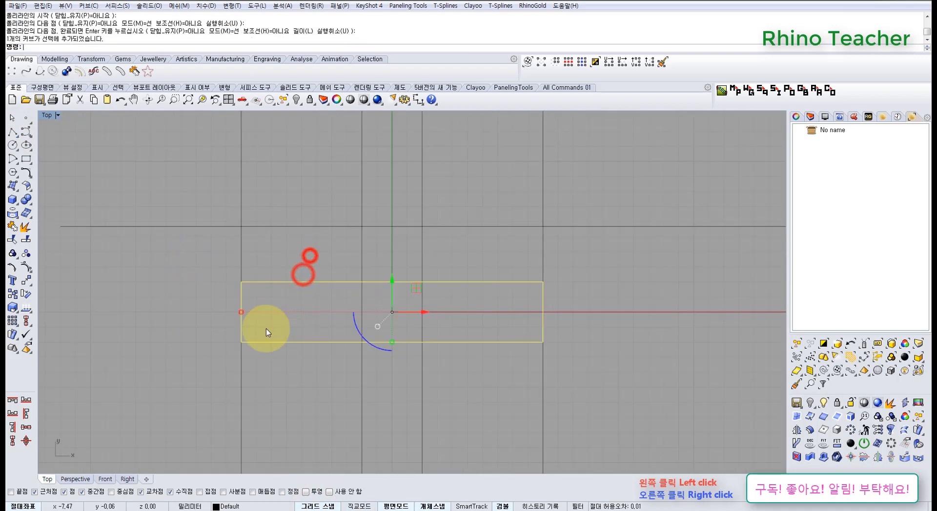
pyautogui.click(15, 403)
pyautogui.click(287, 229)
pyautogui.scroll(-6, 286, 232)
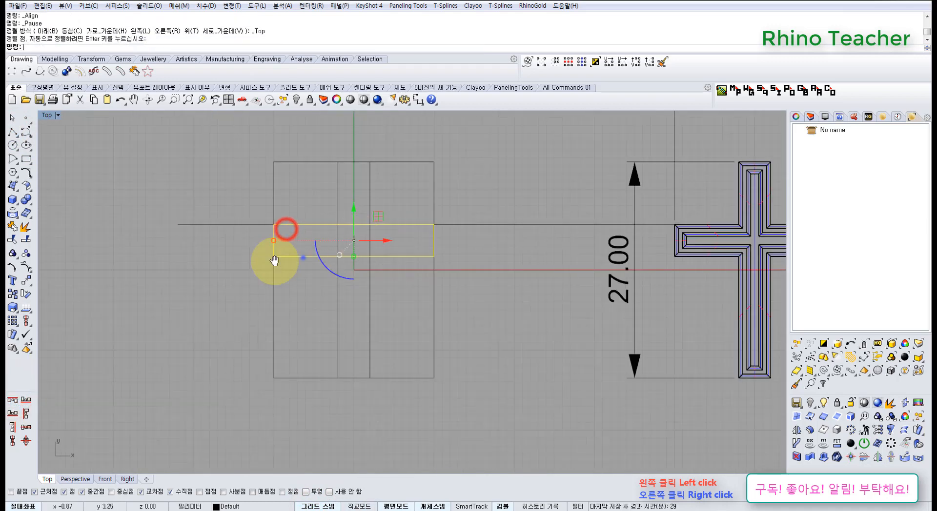
# Delete the outer rectangle and the horizontal guide line, keeping the two crossing bars.
pyautogui.moveTo(303, 258); pyautogui.dragTo(225, 276, button='right')
pyautogui.click(463, 274)
pyautogui.moveTo(393, 343); pyautogui.dragTo(343, 315)
pyautogui.keyDown('shift'); pyautogui.moveTo(447, 270); pyautogui.dragTo(415, 229); pyautogui.keyUp('shift')
pyautogui.scroll(-8, 395, 228)
pyautogui.moveTo(394, 259); pyautogui.dragTo(418, 277, button='right')
pyautogui.click(445, 336)
pyautogui.scroll(6, 413, 271)
pyautogui.moveTo(415, 316); pyautogui.dragTo(384, 287)
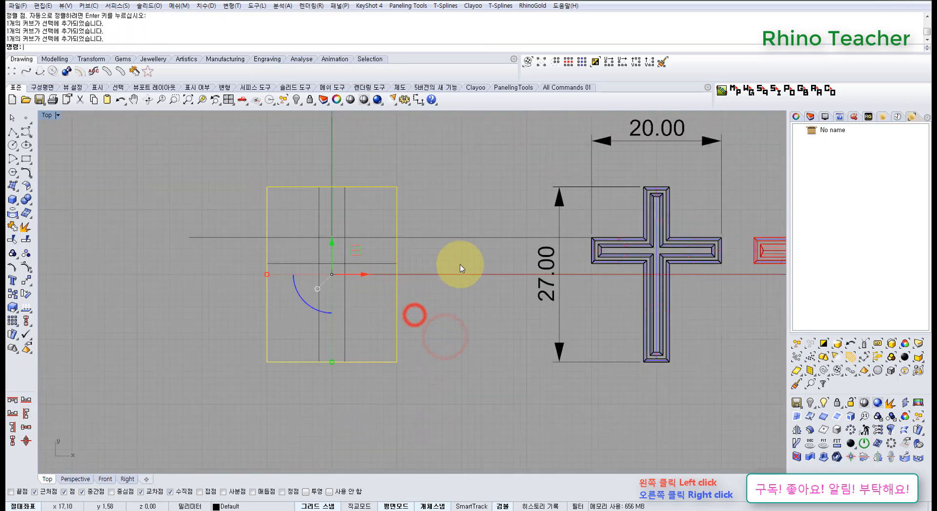
pyautogui.keyDown('shift'); pyautogui.moveTo(465, 264); pyautogui.dragTo(442, 224); pyautogui.keyUp('shift')
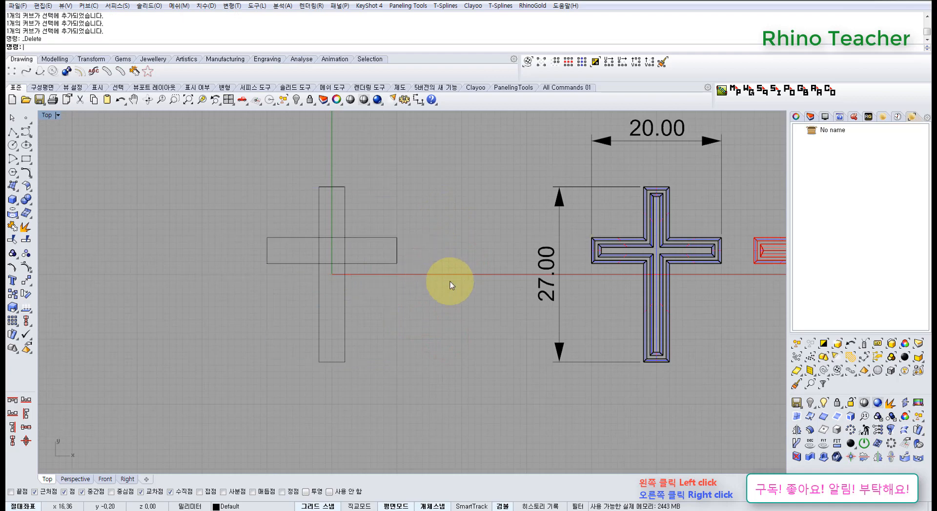
# Examine the 3D shape of the finished reference crosses from several angles in the perspective view.
pyautogui.moveTo(479, 291); pyautogui.dragTo(391, 258, button='right')
pyautogui.moveTo(525, 269); pyautogui.dragTo(403, 292, button='right')
pyautogui.hotkey('ctrl', 'F4')
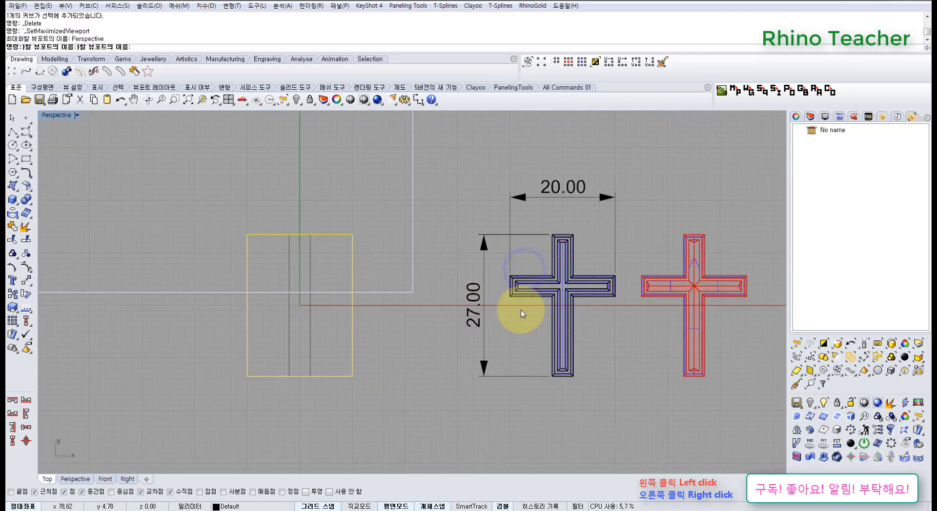
pyautogui.moveTo(602, 303); pyautogui.dragTo(488, 248, button='right')
pyautogui.scroll(8, 270, 313)
pyautogui.moveTo(268, 312); pyautogui.dragTo(342, 291, button='right')
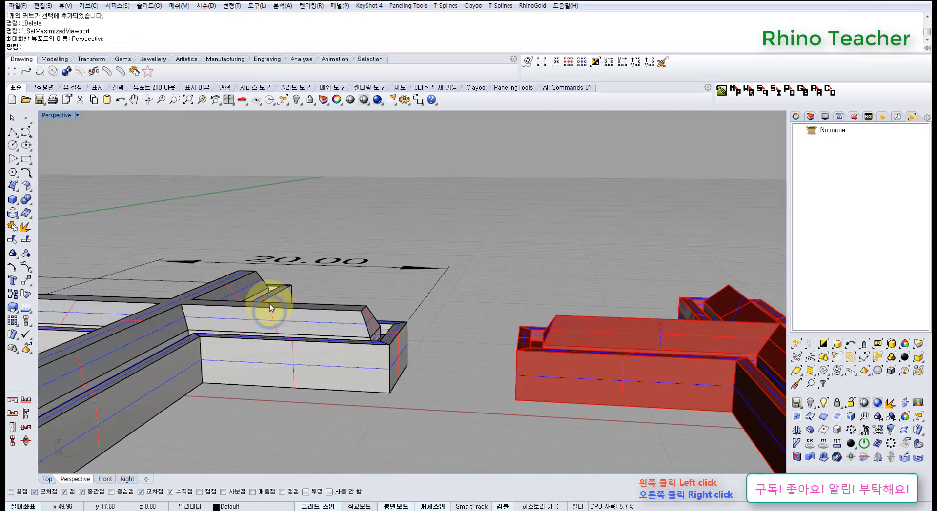
pyautogui.scroll(-6, 270, 310)
pyautogui.moveTo(555, 329); pyautogui.dragTo(434, 278, button='right')
pyautogui.scroll(8, 384, 303)
pyautogui.scroll(-6, 366, 283)
pyautogui.scroll(-6, 288, 278)
pyautogui.keyDown('shift'); pyautogui.moveTo(200, 305); pyautogui.dragTo(359, 315, button='right'); pyautogui.keyUp('shift')
pyautogui.scroll(6, 330, 299)
pyautogui.scroll(3, 337, 295)
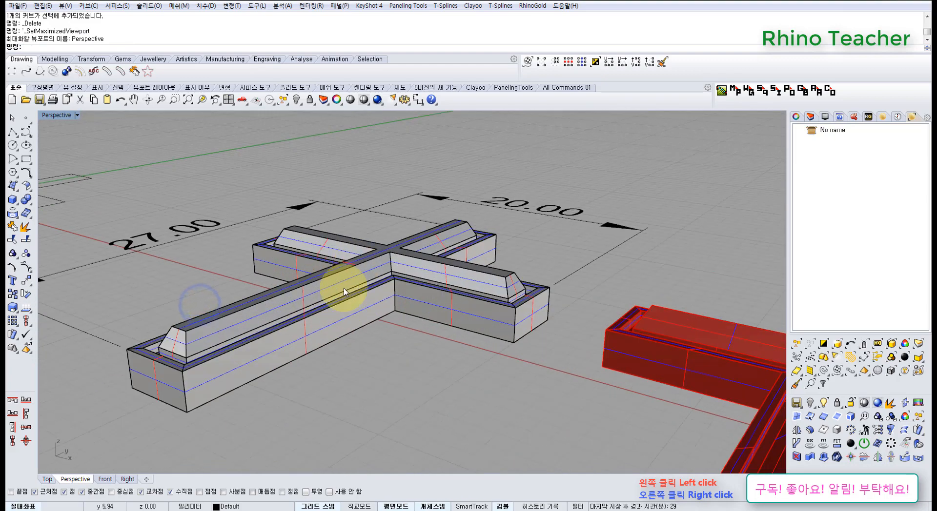
pyautogui.scroll(-8, 343, 289)
pyautogui.moveTo(235, 301); pyautogui.dragTo(293, 359, button='right')
pyautogui.scroll(5, 190, 371)
pyautogui.keyDown('shift'); pyautogui.moveTo(168, 391); pyautogui.dragTo(416, 252, button='right'); pyautogui.keyUp('shift')
pyautogui.scroll(-5, 351, 318)
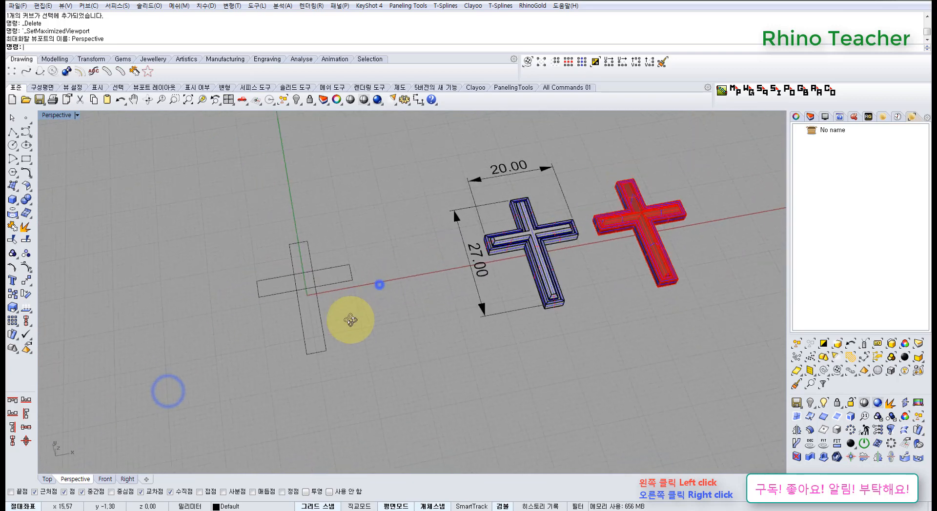
pyautogui.moveTo(381, 287); pyautogui.dragTo(355, 309, button='right')
# Merge the two crossing rectangles into one cross outline with CurveBoolean, combining regions and deleting all the original curves.
pyautogui.hotkey('ctrl', 'F1')
pyautogui.scroll(-3, 273, 307)
pyautogui.moveTo(254, 301); pyautogui.dragTo(309, 292, button='right')
pyautogui.scroll(6, 308, 292)
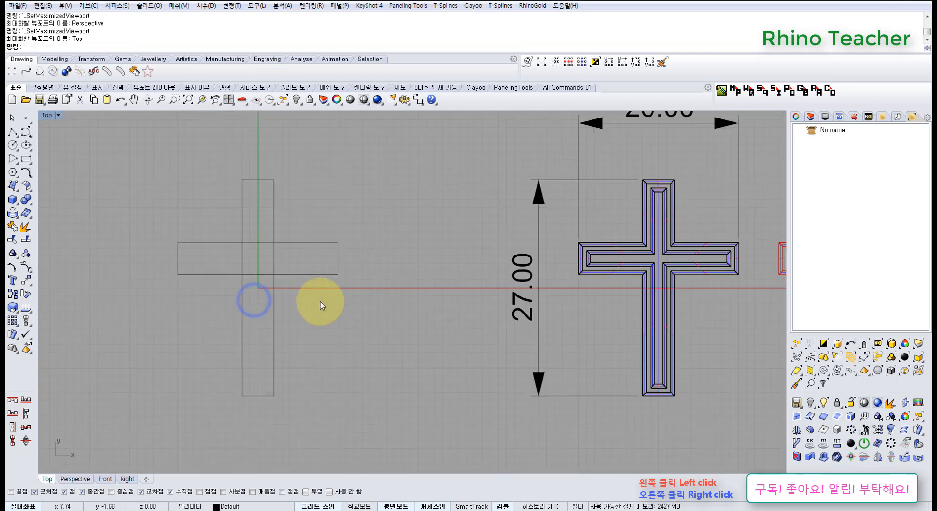
pyautogui.moveTo(317, 304); pyautogui.dragTo(230, 283)
pyautogui.moveTo(229, 285); pyautogui.dragTo(312, 285, button='right')
pyautogui.scroll(4, 102, 259)
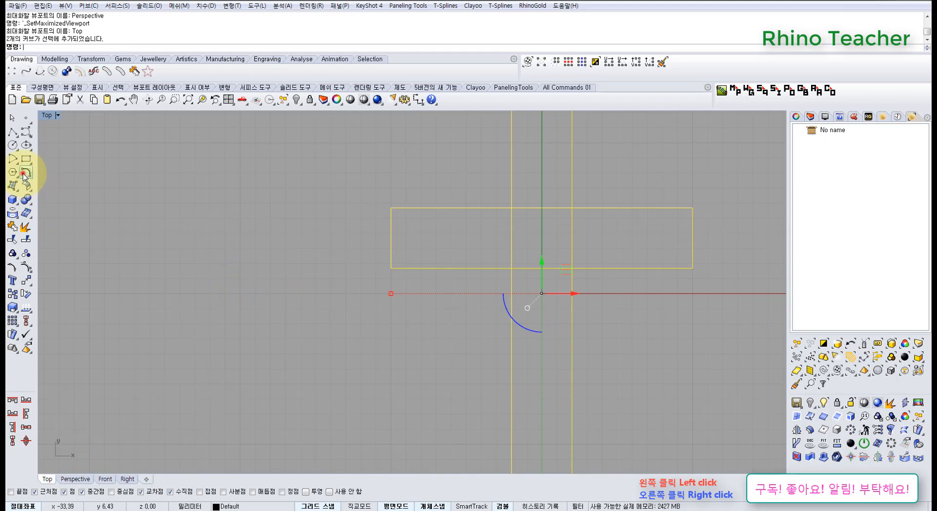
pyautogui.click(24, 175)
pyautogui.click(95, 231)
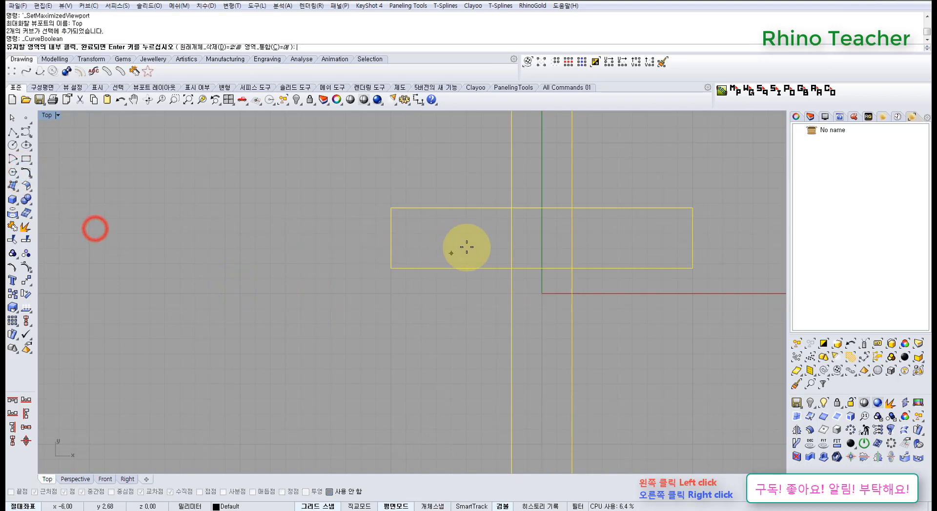
pyautogui.moveTo(464, 244); pyautogui.dragTo(324, 265, button='right')
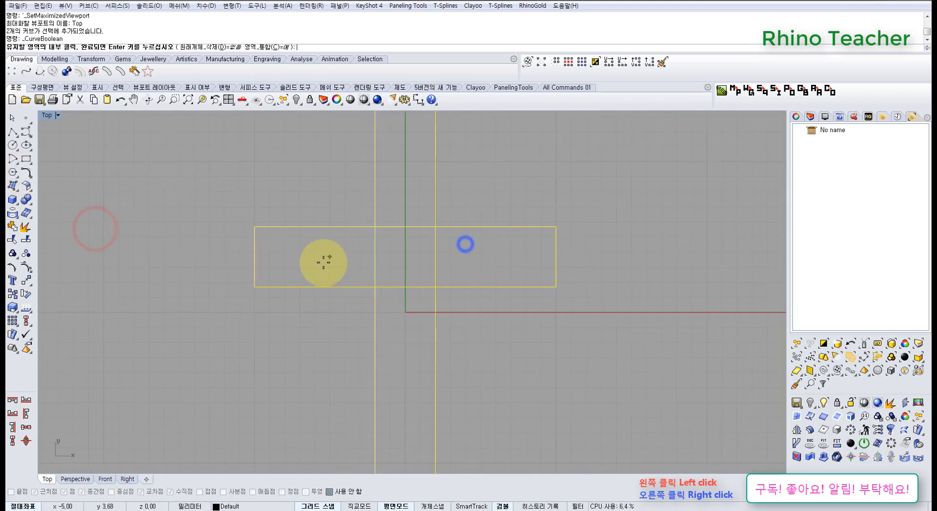
pyautogui.click(218, 47)
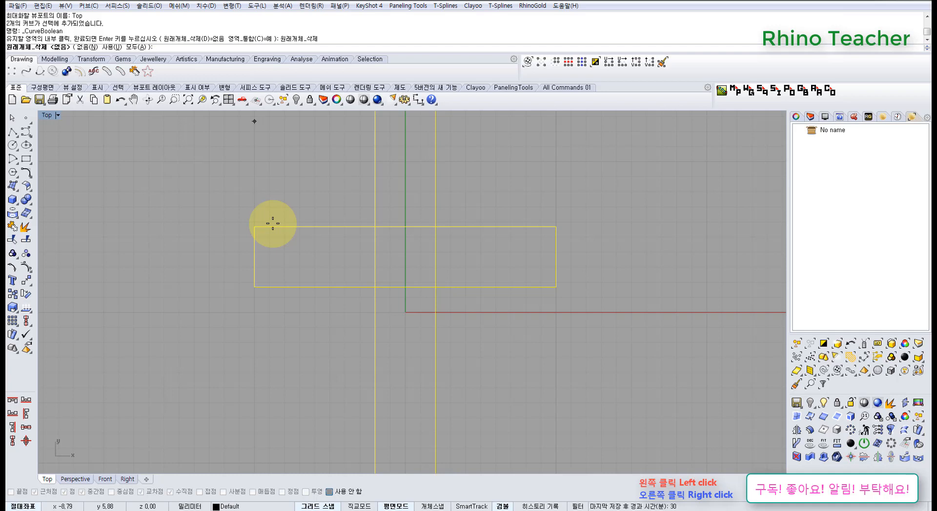
pyautogui.moveTo(275, 266); pyautogui.dragTo(282, 189, button='right')
pyautogui.click(139, 46)
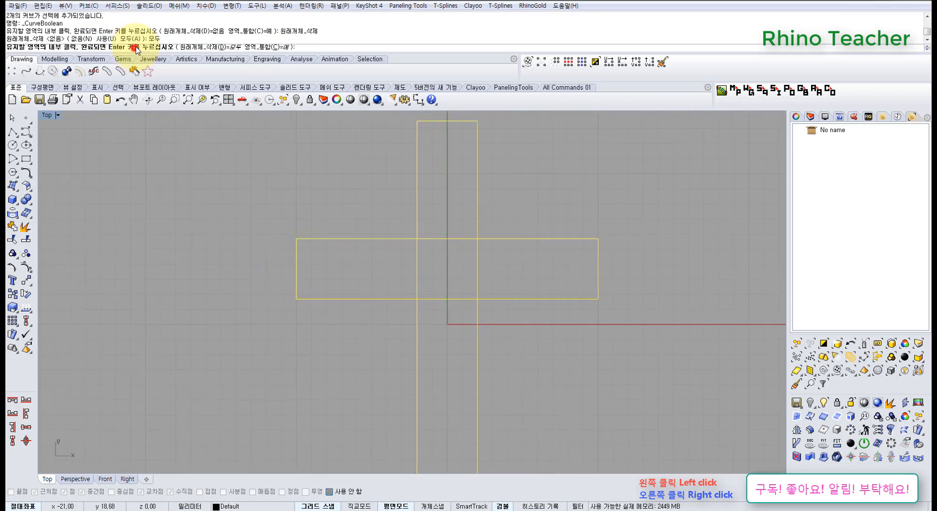
pyautogui.click(356, 211)
pyautogui.scroll(-3, 356, 212)
pyautogui.rightClick(357, 212)
# Try moving the cross outline vertically in the perspective view, and undo the move.
pyautogui.hotkey('ctrl', 'F4')
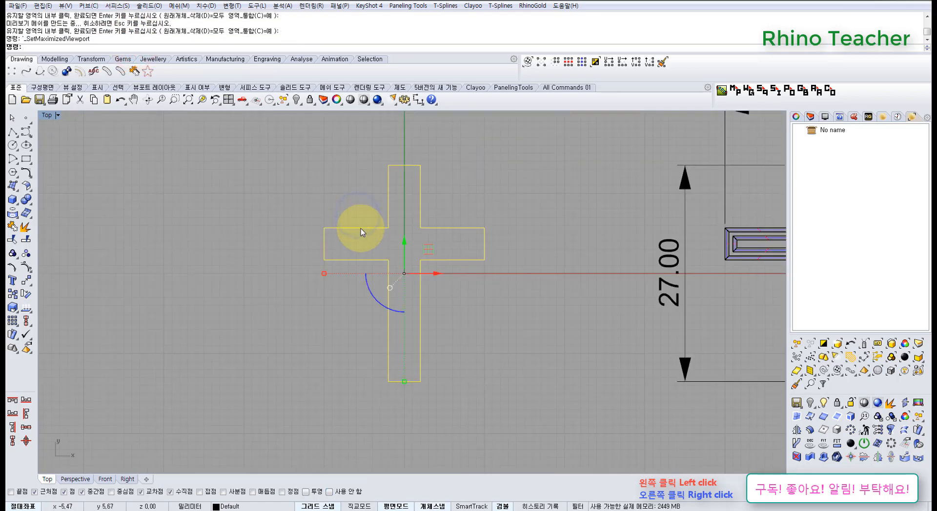
pyautogui.moveTo(401, 319); pyautogui.dragTo(255, 271, button='right')
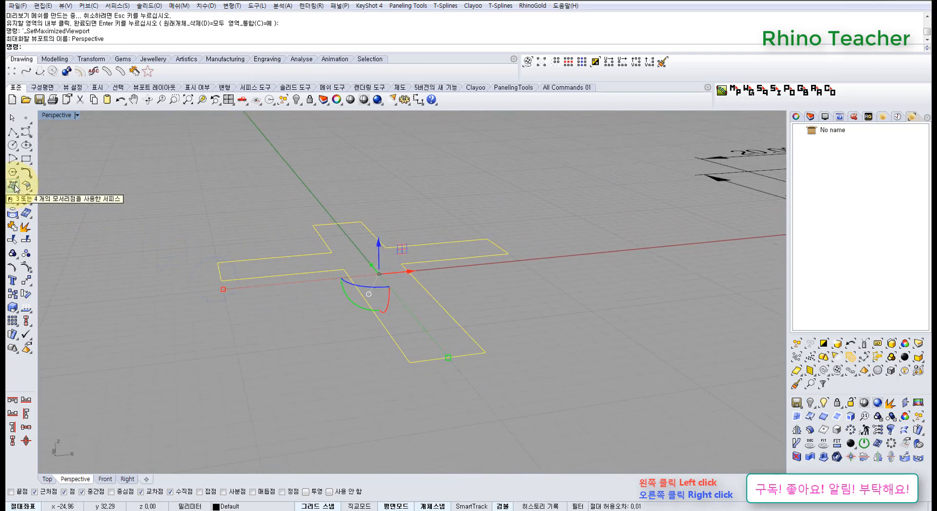
pyautogui.moveTo(325, 274); pyautogui.dragTo(355, 236, button='right')
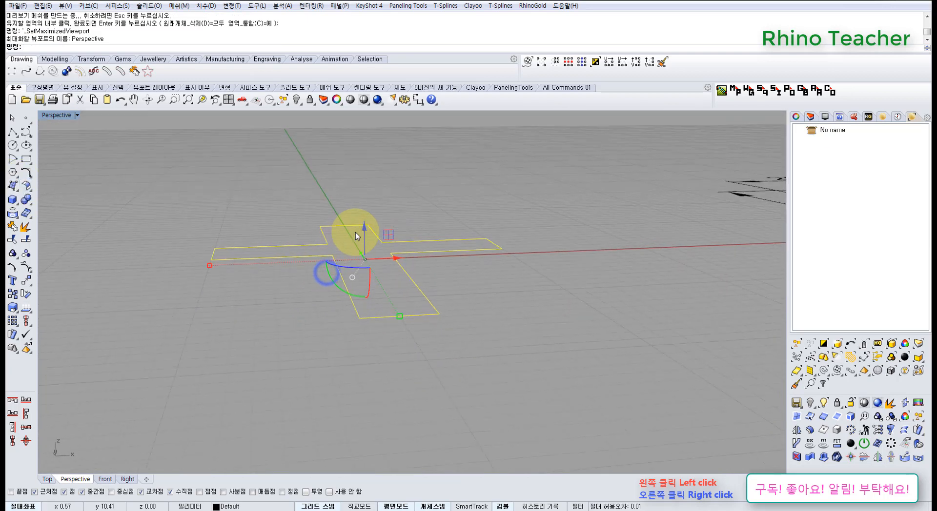
pyautogui.moveTo(370, 236); pyautogui.dragTo(350, 209)
pyautogui.hotkey('ctrl', 'z')
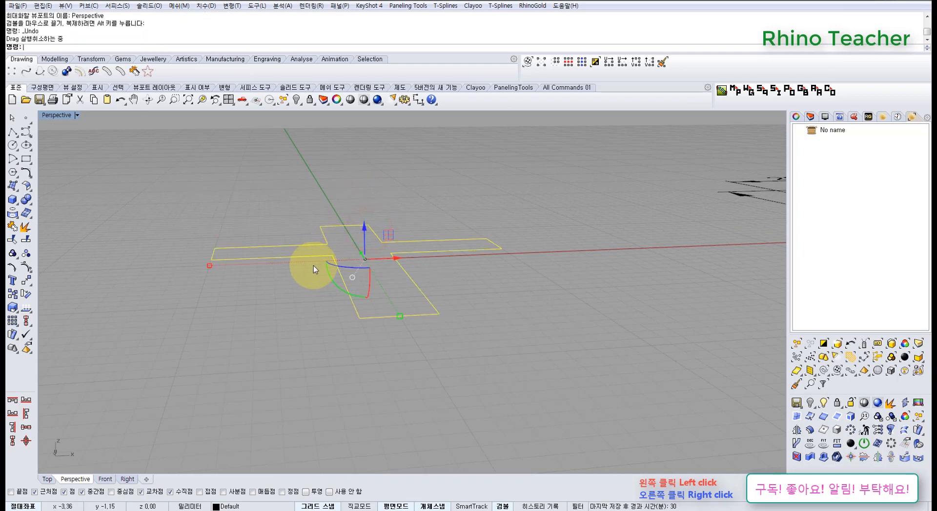
# Duplicate the cross outline in place and raise the copy vertically above the original.
pyautogui.hotkey('ctrl', 'c')
pyautogui.hotkey('ctrl', 'v')
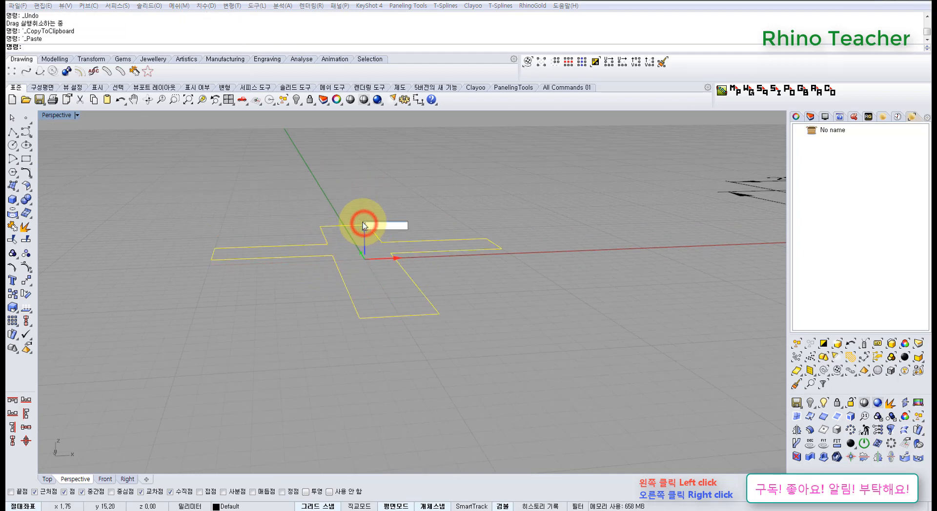
pyautogui.moveTo(364, 225); pyautogui.dragTo(364, 225)
pyautogui.click(284, 286)
pyautogui.click(309, 313)
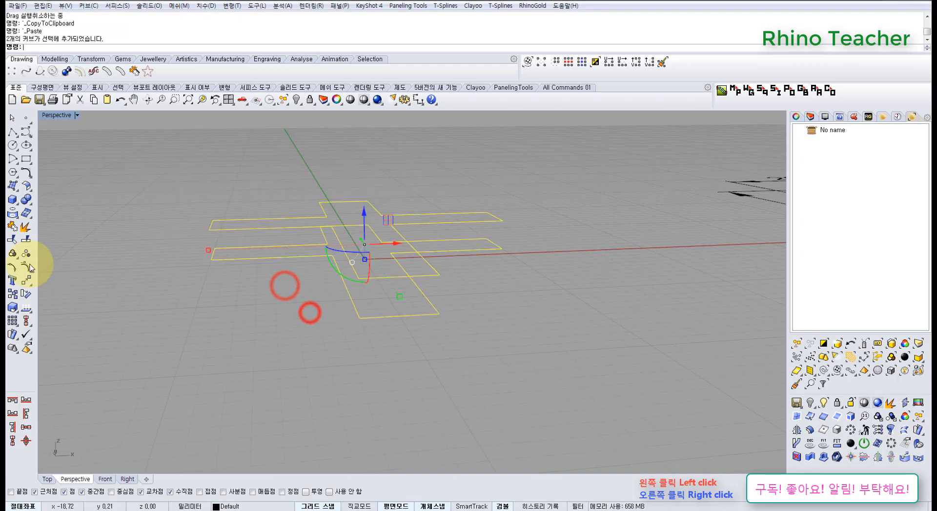
# Try lofting a straight-section wall between the two cross outlines, and undo both the loft and the vertical move.
pyautogui.click(10, 186)
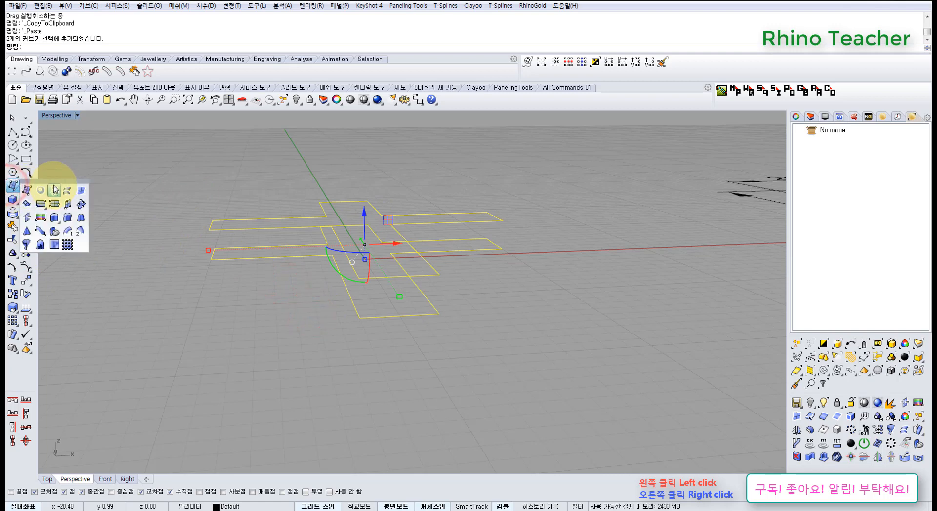
pyautogui.click(83, 194)
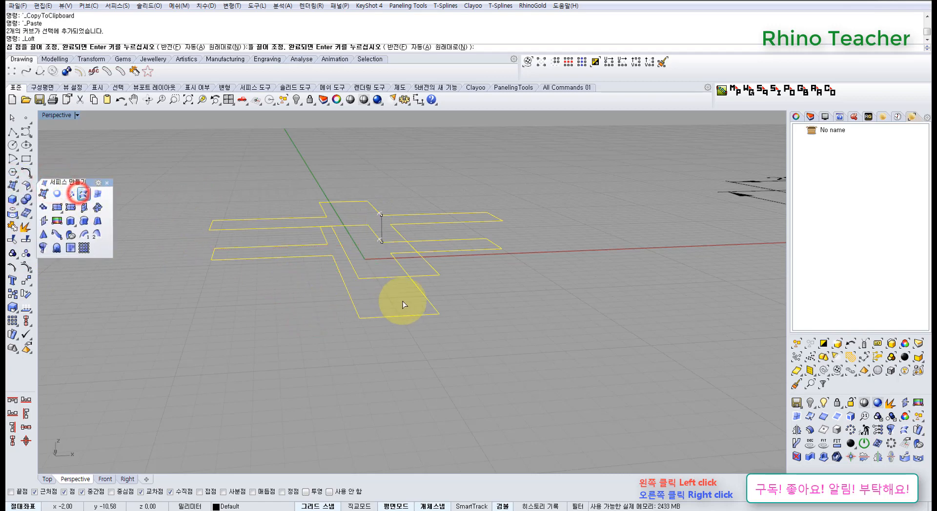
pyautogui.rightClick(542, 286)
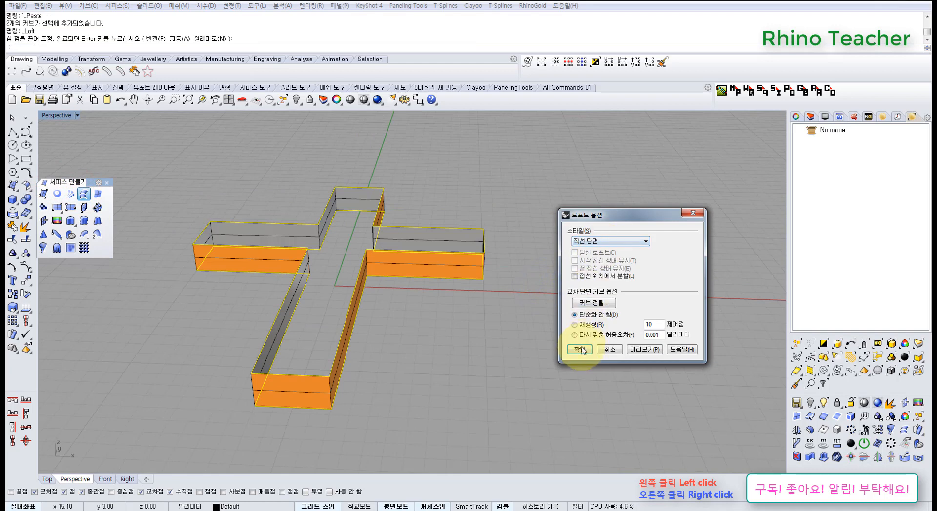
pyautogui.click(583, 350)
pyautogui.hotkey('ctrl', 'z')
pyautogui.moveTo(357, 316); pyautogui.dragTo(403, 305, button='right')
pyautogui.hotkey('ctrl', 'z')
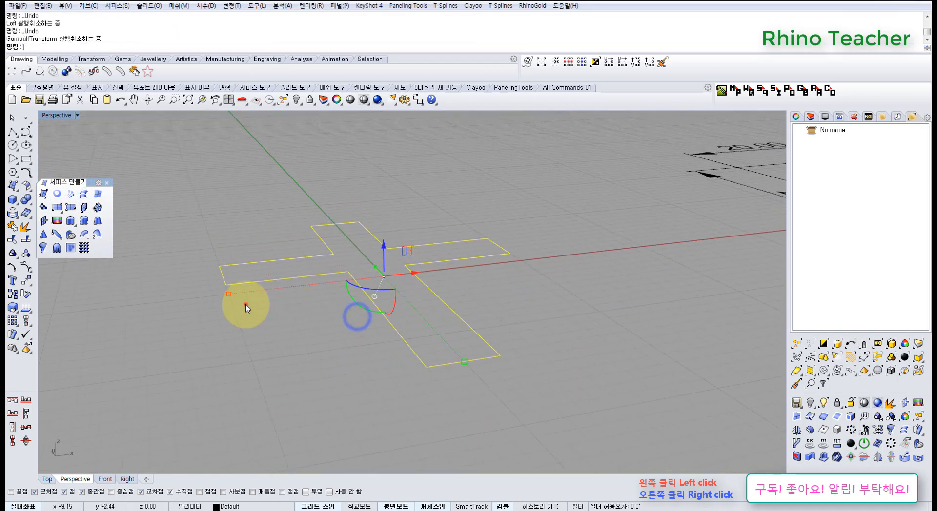
# Try extruding the coincident cross outlines 2 mm with both-sides extrusion turned off, and undo the extrusion.
pyautogui.scroll(3, 246, 309)
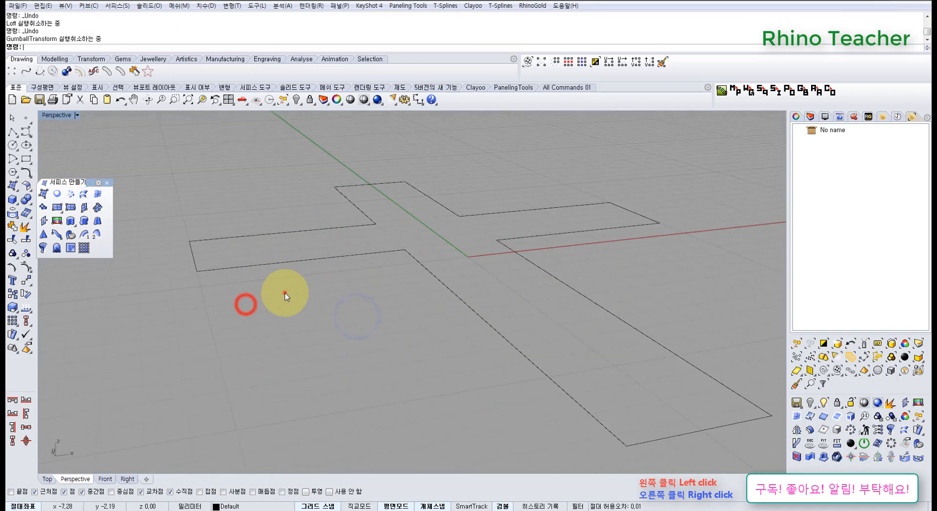
pyautogui.click(71, 222)
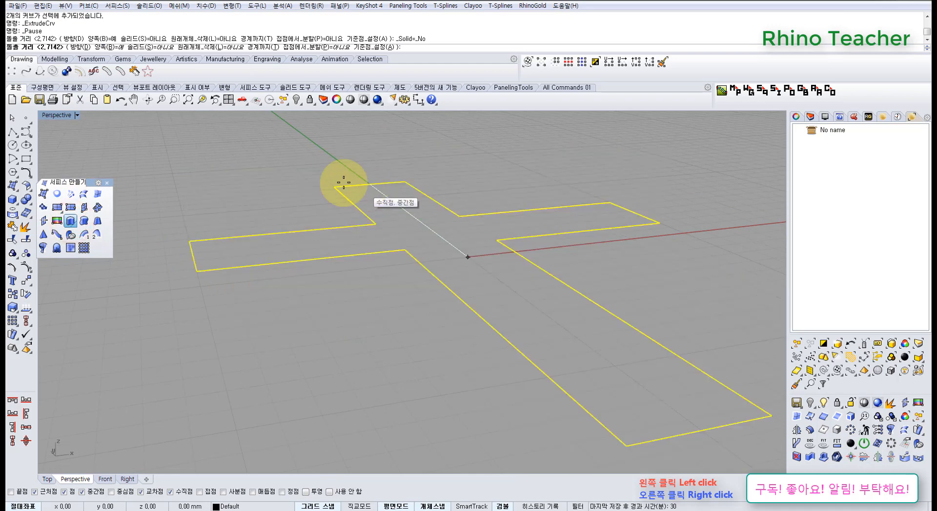
pyautogui.click(106, 48)
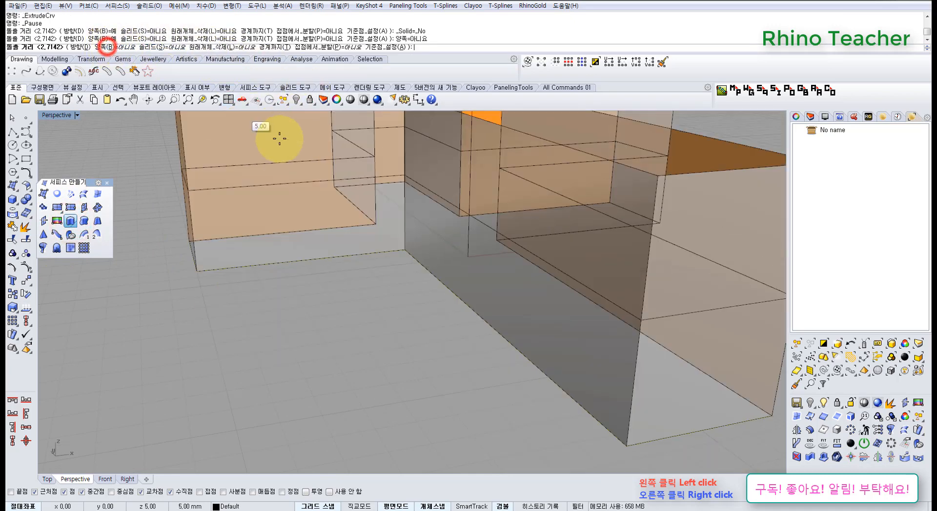
pyautogui.write('2')
pyautogui.press('Return')
pyautogui.scroll(-5, 268, 151)
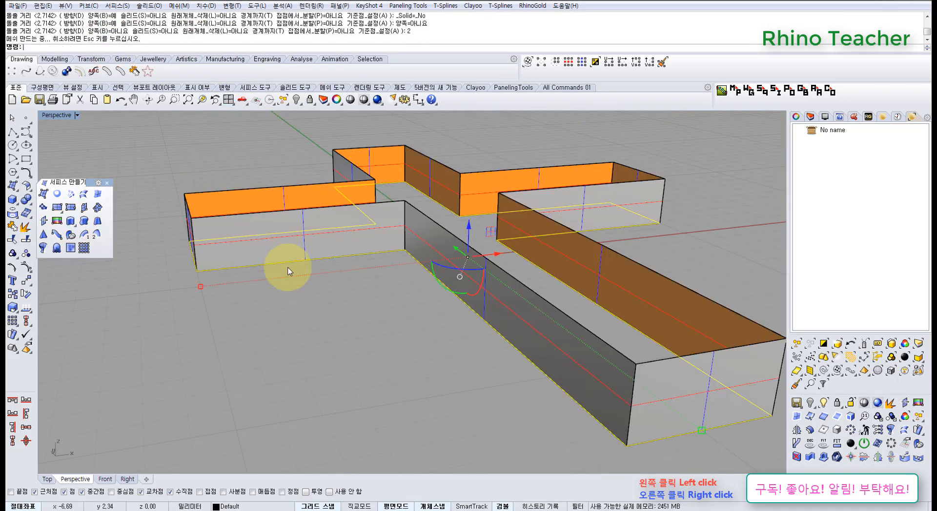
pyautogui.click(310, 310)
pyautogui.moveTo(253, 249)
pyautogui.mouseDown(button='right')
pyautogui.moveTo(252, 269)
pyautogui.moveTo(272, 236)
pyautogui.moveTo(293, 262)
pyautogui.mouseUp(button='right')
pyautogui.scroll(-3, 252, 269)
pyautogui.hotkey('ctrl', 'z')
# Select one of the two coincident cross outlines and move it vertically by 2 mm.
pyautogui.scroll(3, 259, 291)
pyautogui.moveTo(280, 294); pyautogui.dragTo(255, 254)
pyautogui.moveTo(256, 255); pyautogui.dragTo(295, 307, button='right')
pyautogui.scroll(-5, 391, 258)
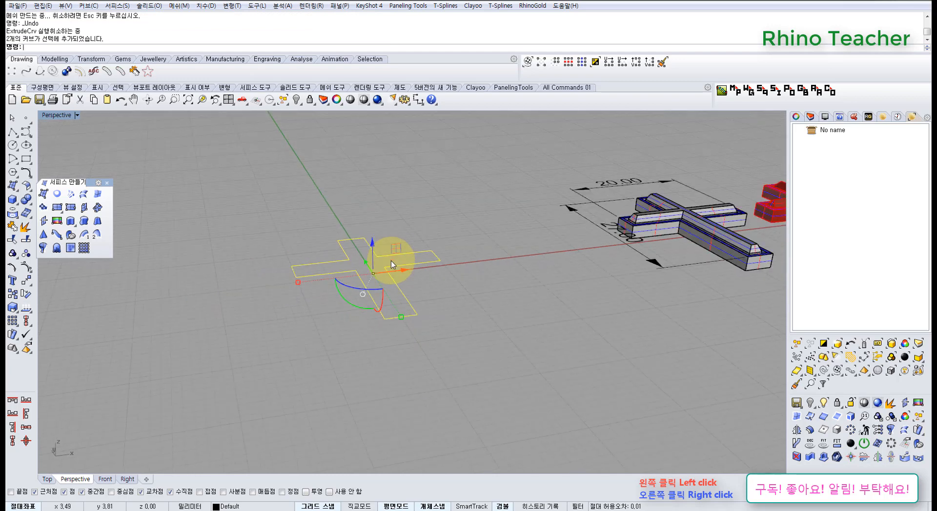
pyautogui.scroll(8, 240, 257)
pyautogui.scroll(-5, 268, 251)
pyautogui.keyDown('shift'); pyautogui.moveTo(352, 262); pyautogui.dragTo(324, 293, button='right'); pyautogui.keyUp('shift')
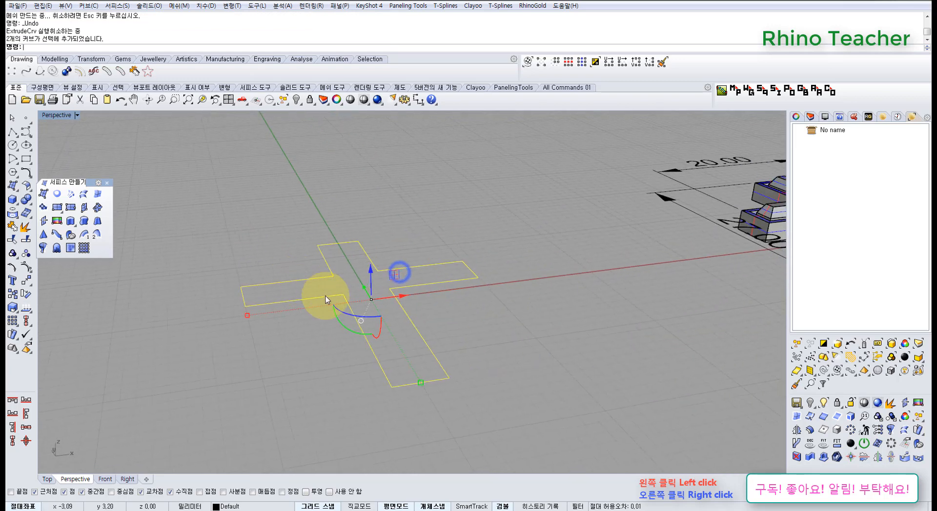
pyautogui.click(314, 347)
pyautogui.click(299, 296)
pyautogui.click(283, 347)
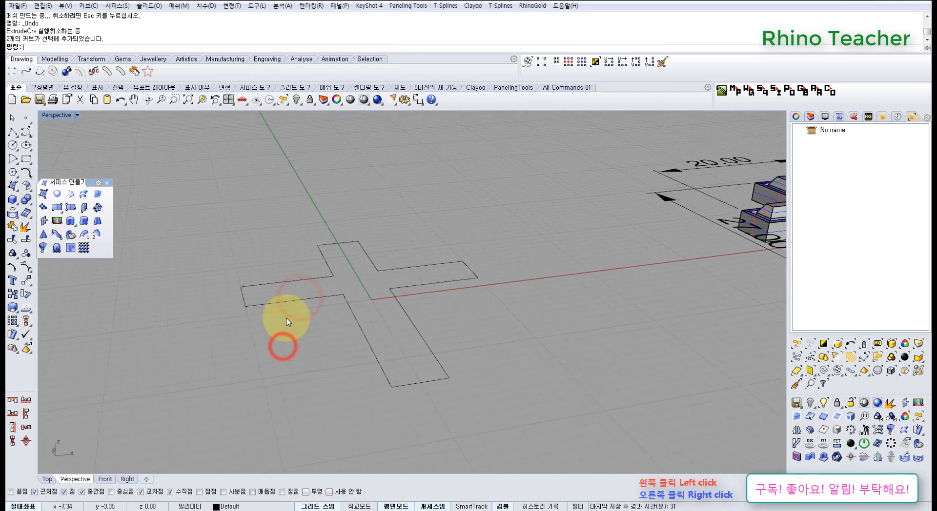
pyautogui.click(287, 300)
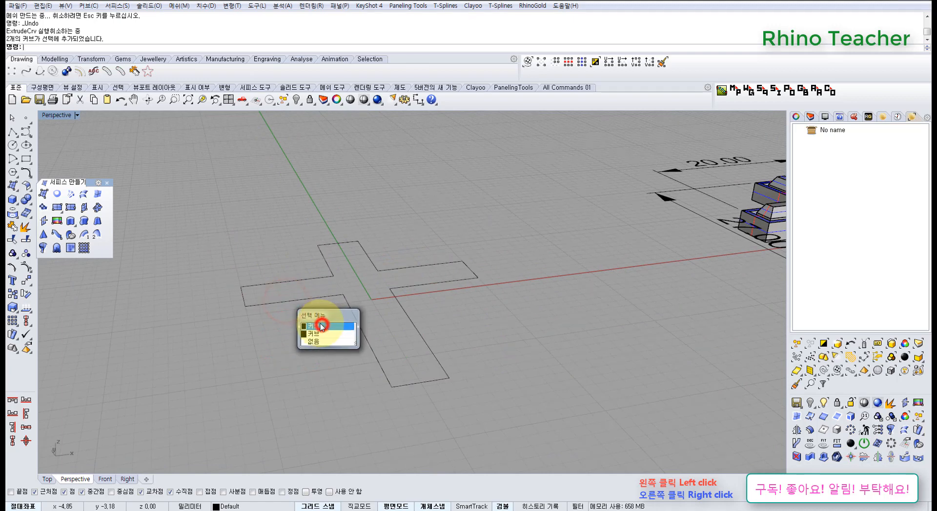
pyautogui.click(322, 324)
pyautogui.moveTo(372, 278); pyautogui.dragTo(371, 276)
pyautogui.write('2')
pyautogui.press('Return')
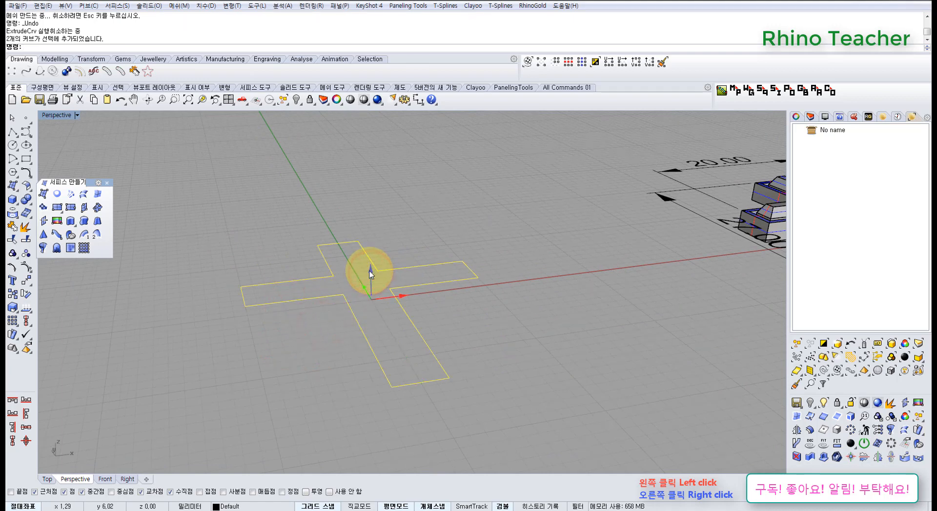
# Loft the lower and raised cross outlines with the straight sections style to form the side walls.
pyautogui.click(290, 346)
pyautogui.moveTo(281, 337); pyautogui.dragTo(198, 251)
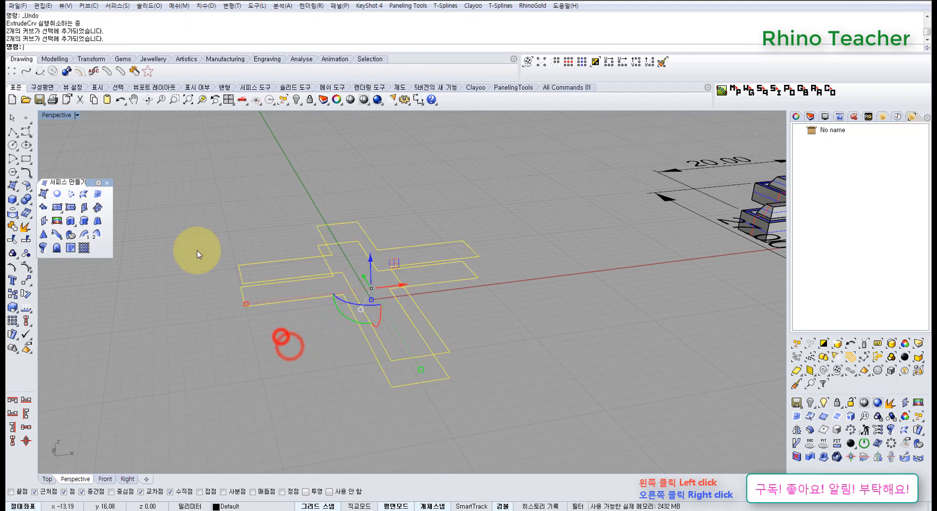
pyautogui.click(82, 193)
pyautogui.rightClick(274, 240)
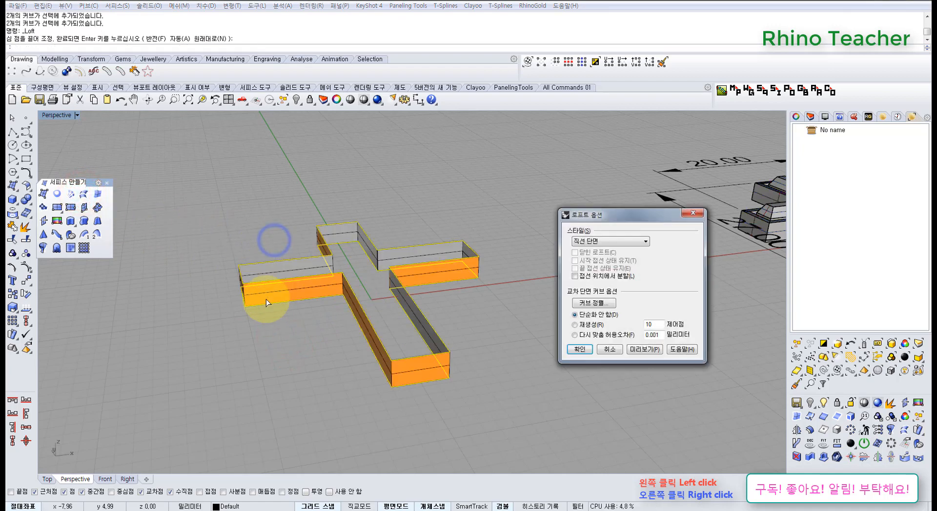
pyautogui.click(584, 350)
# Offset the upper cross outline inward by 0.5 mm with sharp corners, leaving the lower outline unselected.
pyautogui.scroll(8, 297, 297)
pyautogui.keyDown('ctrl'); pyautogui.moveTo(344, 326); pyautogui.dragTo(296, 291); pyautogui.keyUp('ctrl')
pyautogui.scroll(-7, 296, 293)
pyautogui.moveTo(325, 262); pyautogui.dragTo(201, 252, button='right')
pyautogui.scroll(3, 182, 344)
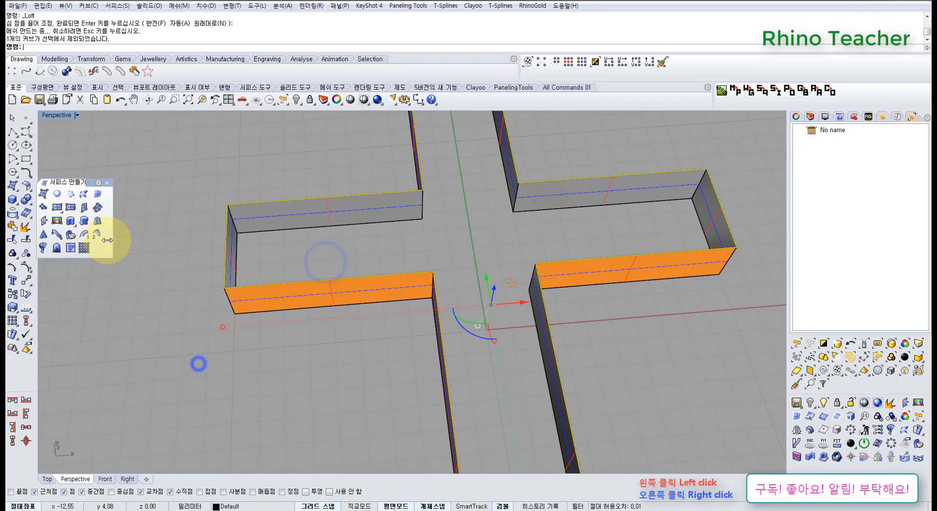
pyautogui.click(23, 172)
pyautogui.moveTo(56, 169); pyautogui.dragTo(90, 152)
pyautogui.click(87, 179)
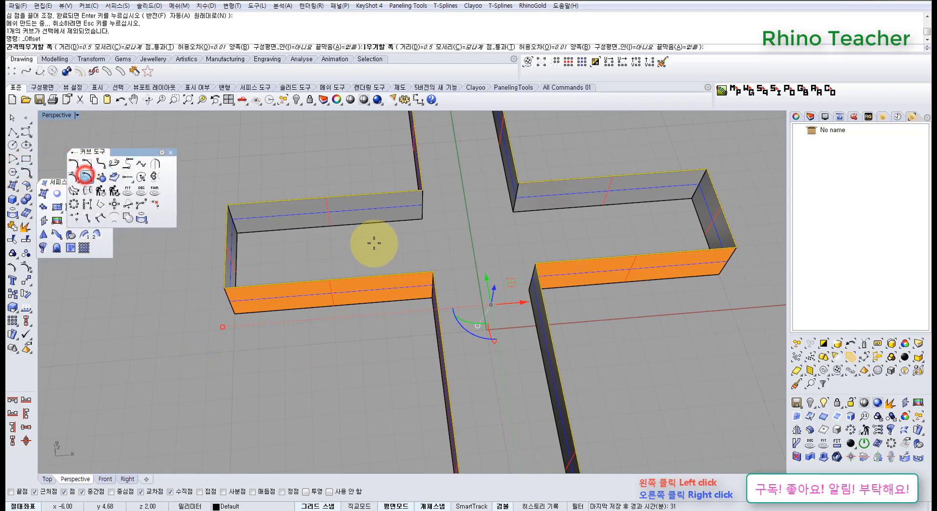
pyautogui.moveTo(376, 240); pyautogui.dragTo(369, 283, button='right')
pyautogui.scroll(2, 295, 302)
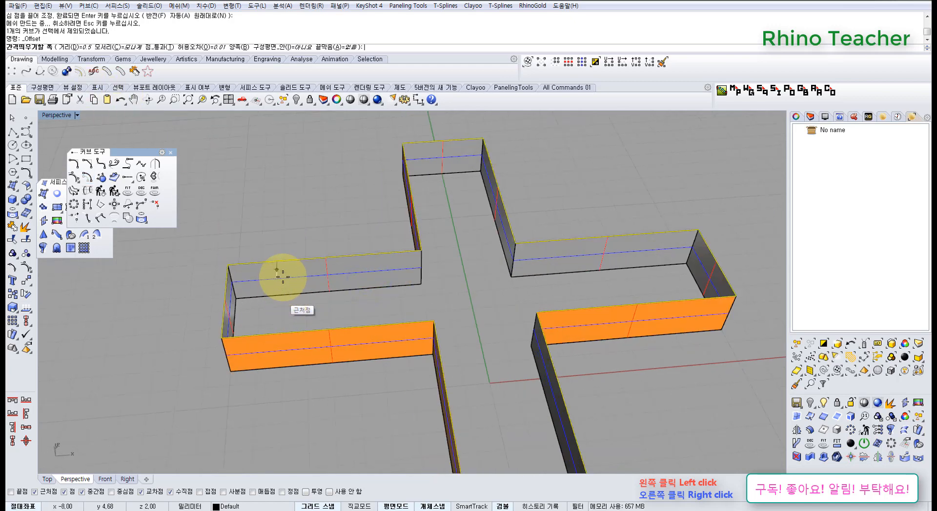
pyautogui.click(279, 278)
# Try lofting a rim between the upper outline and its inner offset with straight sections, and undo the loft.
pyautogui.scroll(3, 268, 288)
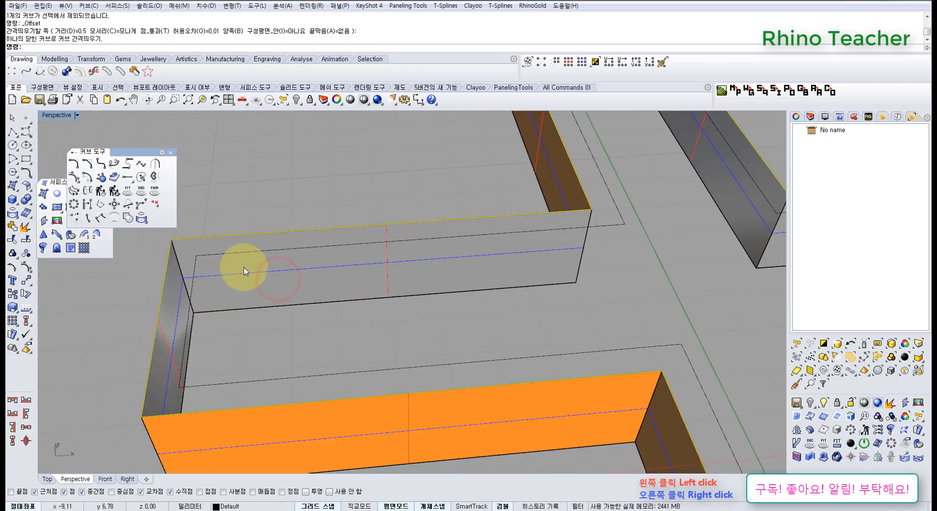
pyautogui.click(243, 254)
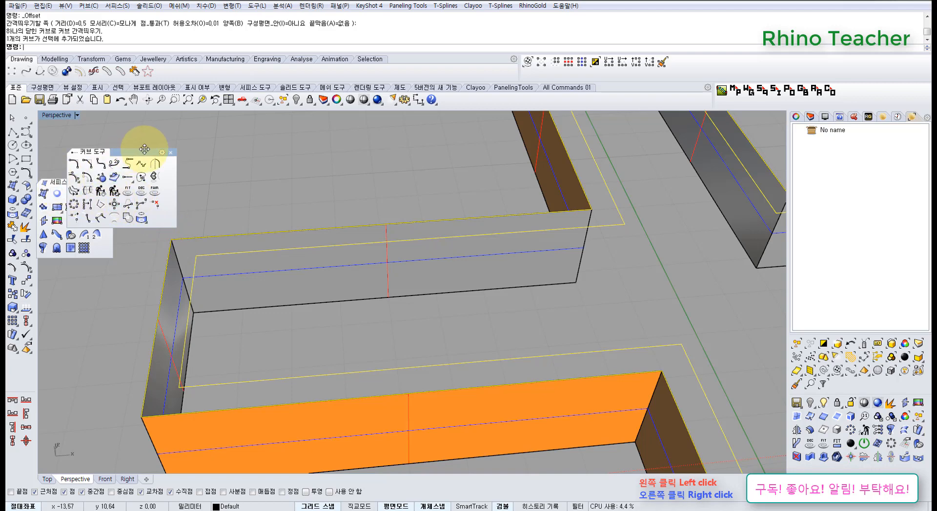
pyautogui.moveTo(145, 149); pyautogui.dragTo(182, 125)
pyautogui.click(87, 193)
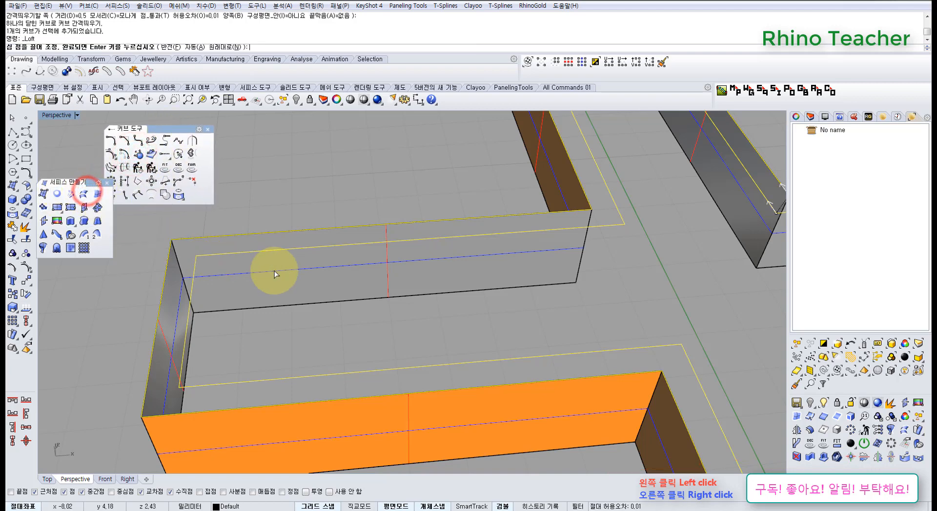
pyautogui.rightClick(273, 271)
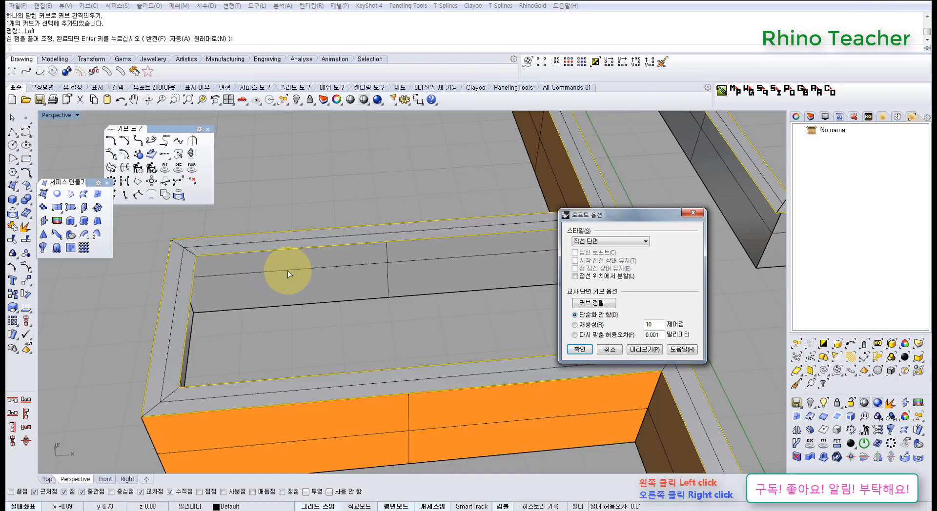
pyautogui.click(582, 350)
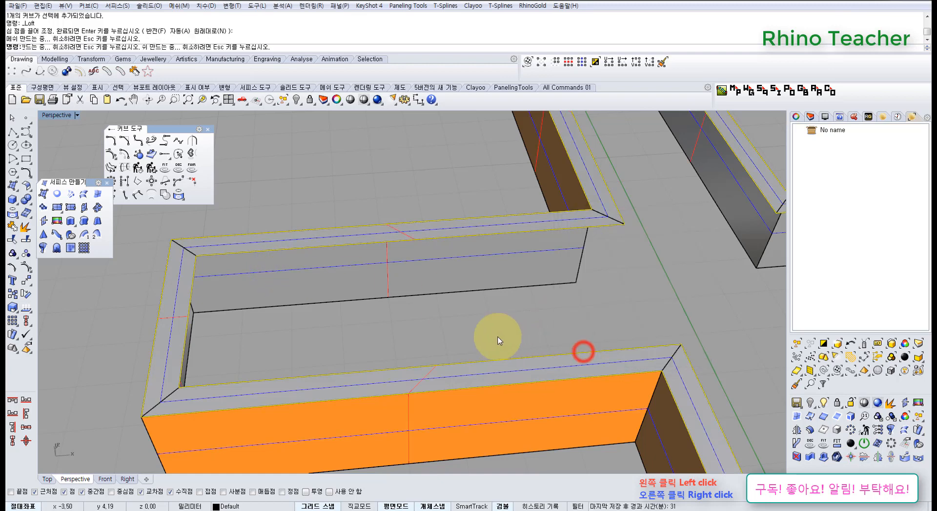
pyautogui.hotkey('ctrl', 'z')
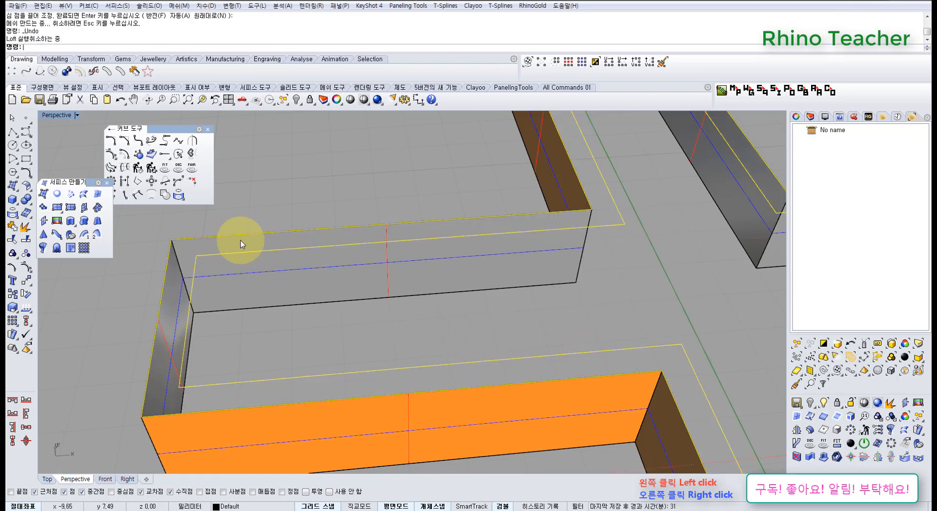
# Try filling the rim between the upper outline and its inner offset with a planar surface, and undo it.
pyautogui.click(58, 198)
pyautogui.moveTo(456, 323); pyautogui.dragTo(474, 315, button='right')
pyautogui.scroll(-5, 449, 298)
pyautogui.scroll(5, 348, 293)
pyautogui.scroll(-5, 351, 295)
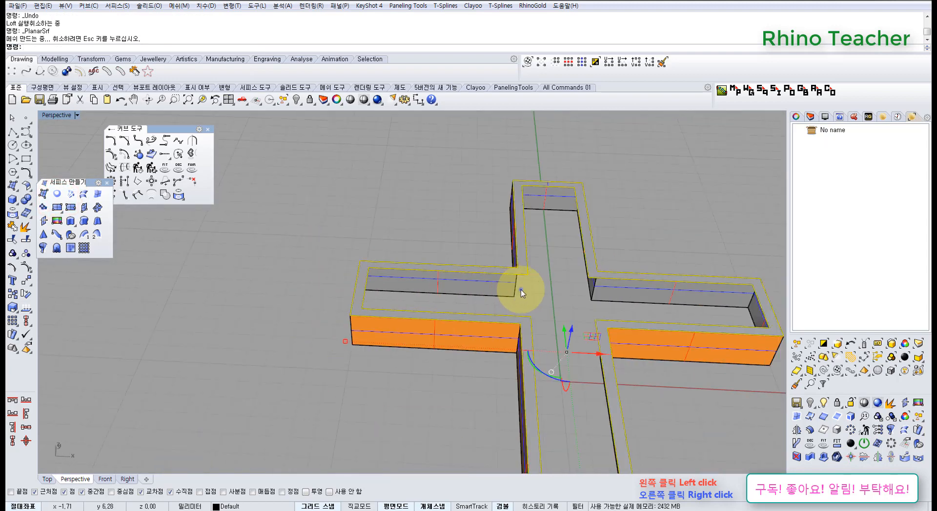
pyautogui.scroll(5, 439, 283)
pyautogui.hotkey('ctrl', 'z')
# Create the top rim by lofting the upper outline and its inner offset with straight sections.
pyautogui.keyDown('shift'); pyautogui.moveTo(217, 285); pyautogui.dragTo(459, 302, button='right'); pyautogui.keyUp('shift')
pyautogui.click(83, 195)
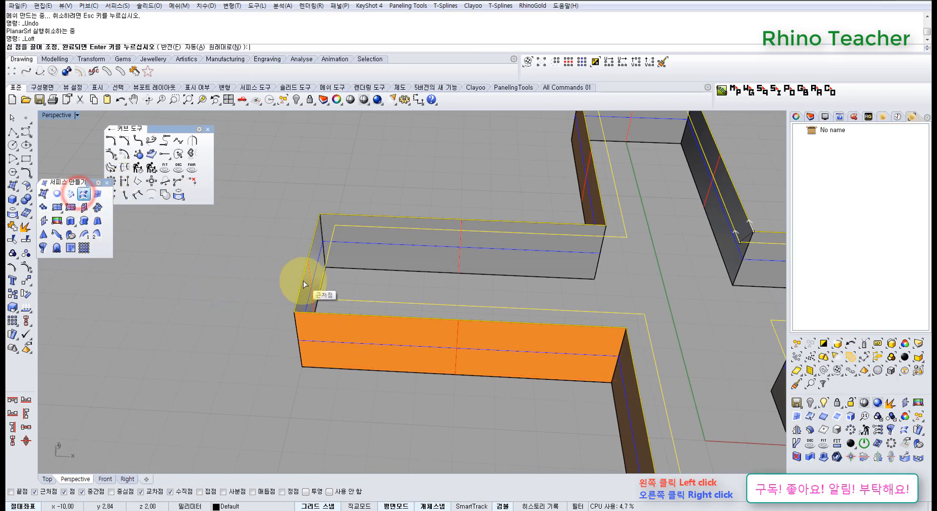
pyautogui.rightClick(303, 279)
pyautogui.rightClick(303, 281)
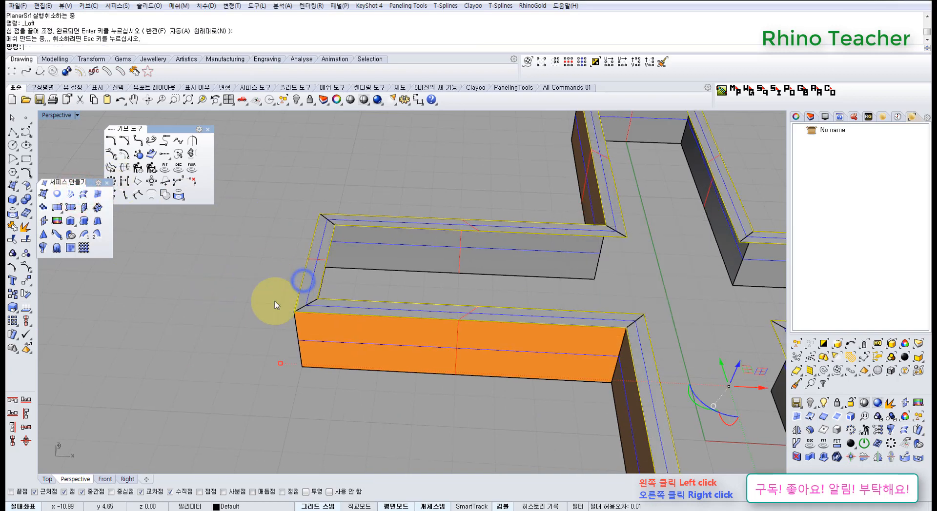
# Explode the side wall and top rim polysurfaces into separate surfaces.
pyautogui.click(232, 347)
pyautogui.scroll(7, 321, 309)
pyautogui.click(328, 302)
pyautogui.click(324, 351)
pyautogui.scroll(-5, 322, 344)
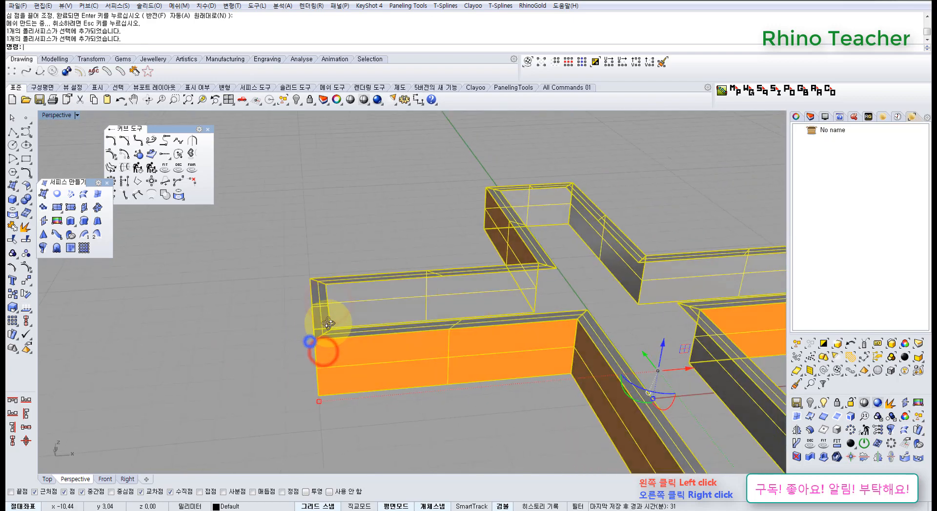
pyautogui.click(24, 229)
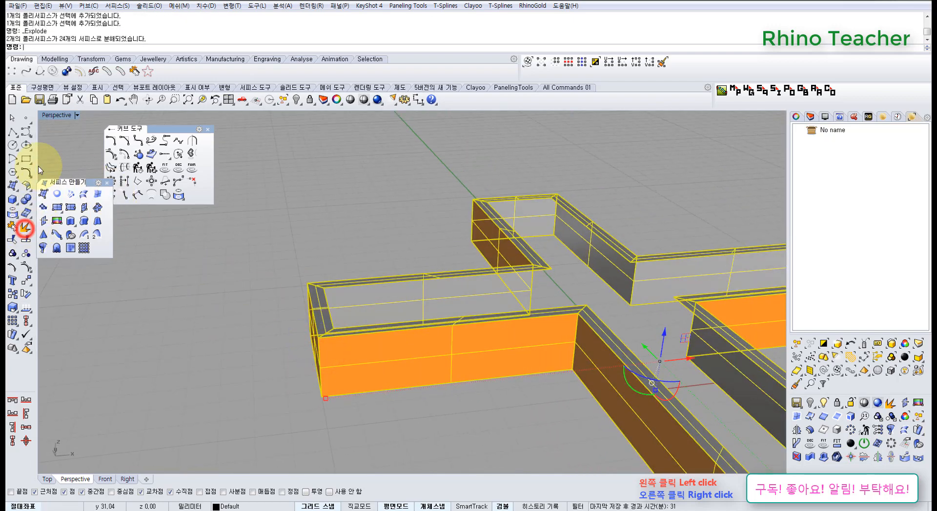
# Turn on the control points of the exploded wall and rim surfaces.
pyautogui.click(25, 131)
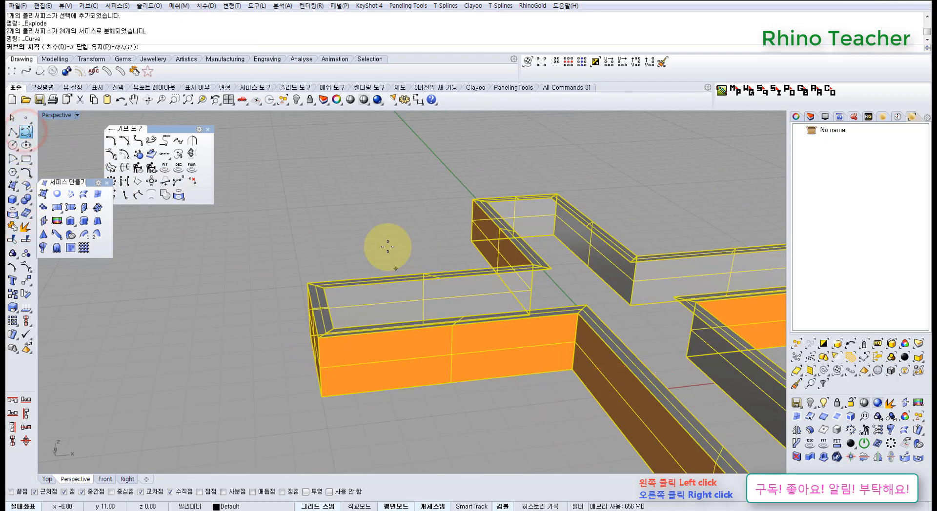
pyautogui.press('Escape')
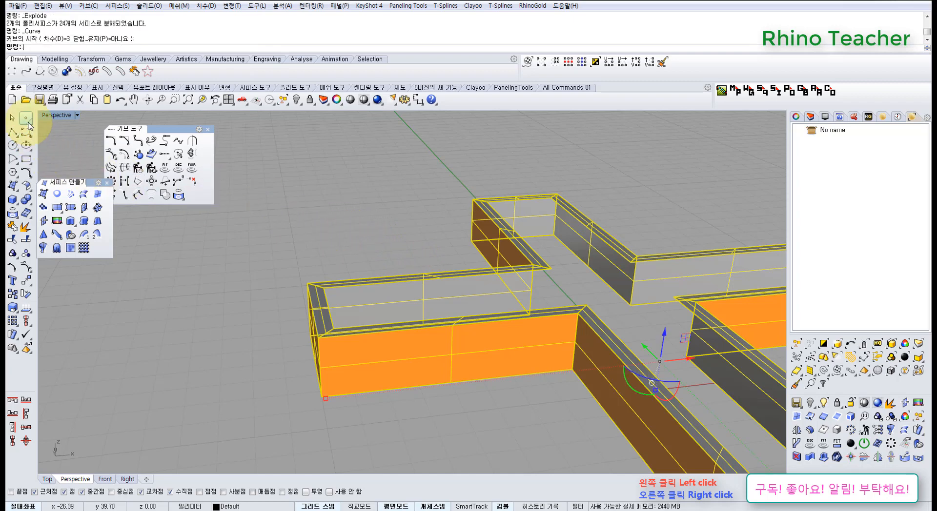
pyautogui.click(24, 267)
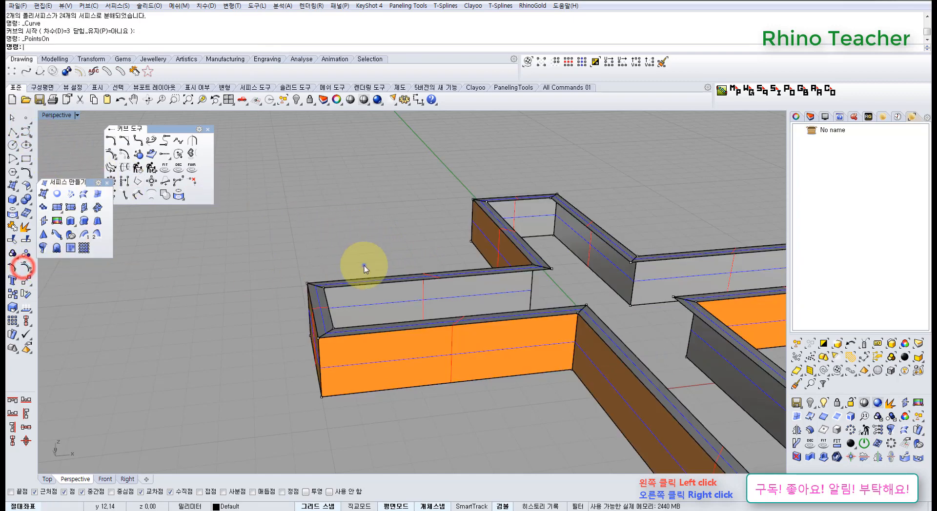
# Try moving the control points at the left arm's lower outer corner outward, and undo the move.
pyautogui.moveTo(362, 266); pyautogui.dragTo(274, 339, button='right')
pyautogui.scroll(6, 275, 339)
pyautogui.moveTo(278, 325); pyautogui.dragTo(372, 398)
pyautogui.scroll(-6, 368, 390)
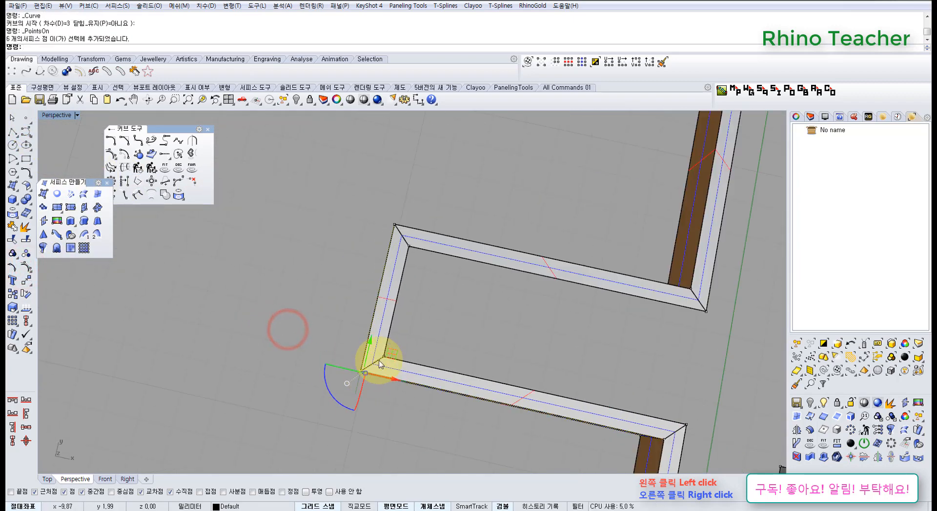
pyautogui.moveTo(389, 356); pyautogui.dragTo(293, 419)
pyautogui.moveTo(388, 418); pyautogui.dragTo(408, 278, button='right')
pyautogui.hotkey('ctrl', 'z')
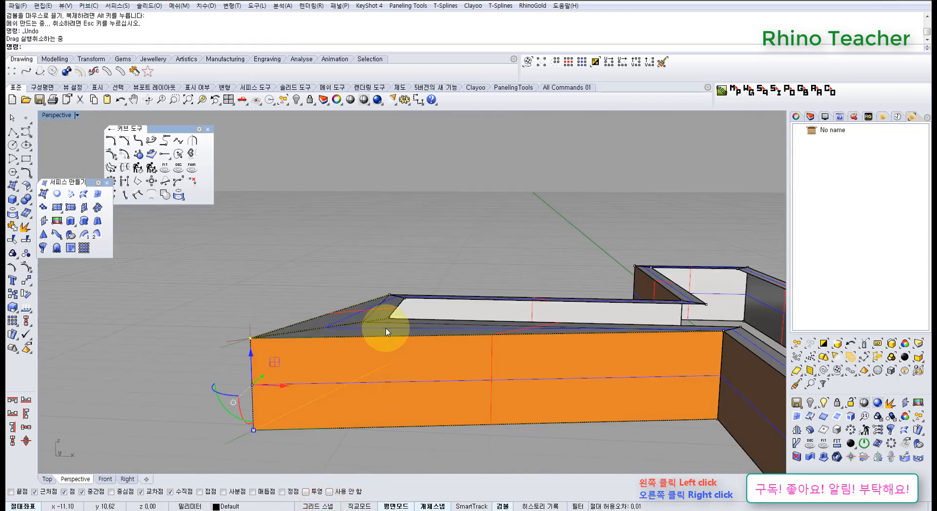
# Undo the explode of the wall and rim and the loft that made the top rim.
pyautogui.moveTo(382, 324); pyautogui.dragTo(412, 351, button='right')
pyautogui.hotkey('ctrl', 'z')
pyautogui.hotkey('ctrl', 'z')
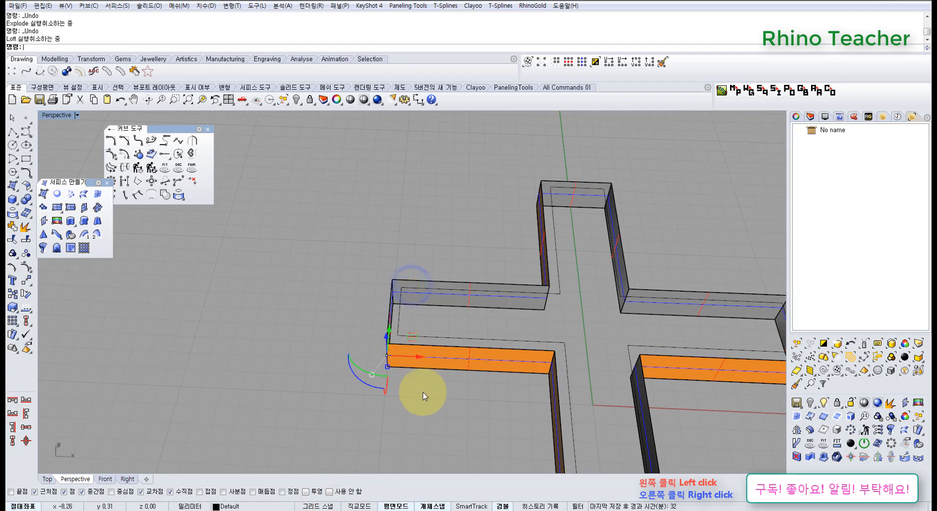
# Fill the rim area between the upper outline and its inner offset with a planar surface.
pyautogui.scroll(4, 431, 399)
pyautogui.click(385, 261)
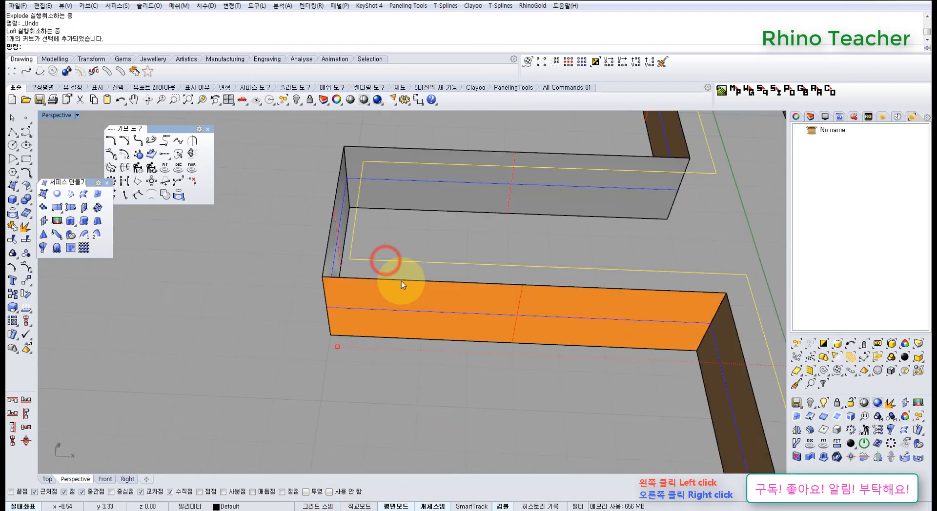
pyautogui.click(401, 281)
pyautogui.click(436, 306)
pyautogui.scroll(-6, 448, 295)
pyautogui.keyDown('shift'); pyautogui.moveTo(475, 290); pyautogui.dragTo(319, 301, button='right'); pyautogui.keyUp('shift')
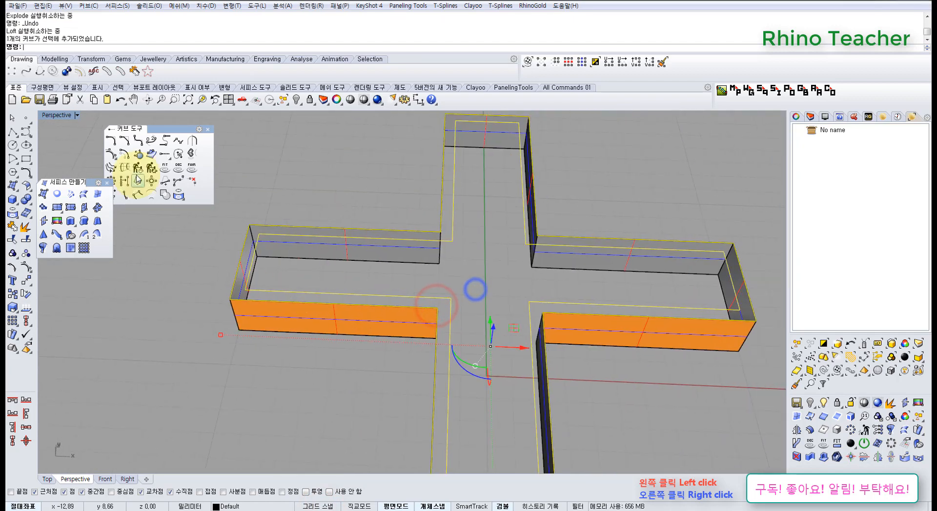
pyautogui.click(43, 193)
pyautogui.moveTo(399, 339); pyautogui.dragTo(412, 310, button='right')
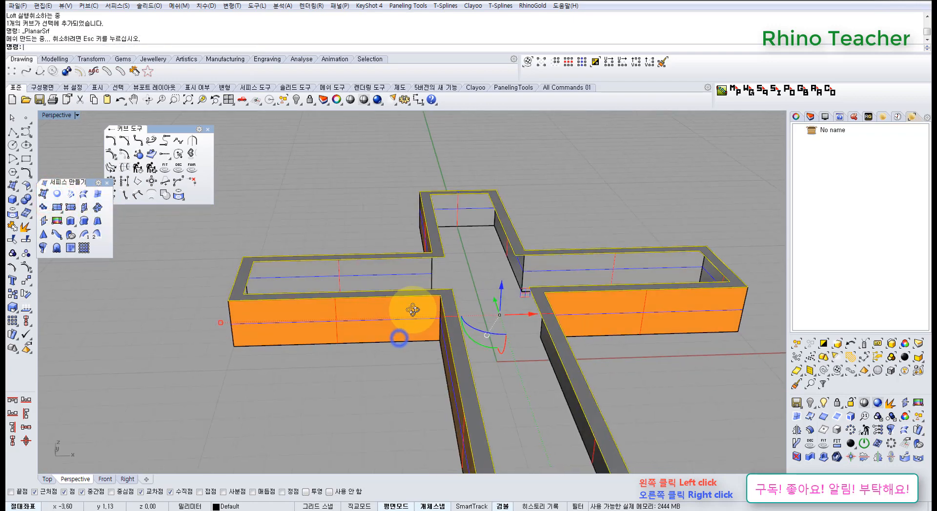
# Turn on the control points of the planar rim surface, and undo the planar surface.
pyautogui.scroll(5, 419, 289)
pyautogui.click(441, 278)
pyautogui.scroll(-2, 456, 284)
pyautogui.moveTo(462, 288); pyautogui.dragTo(430, 305, button='right')
pyautogui.press('F10')
pyautogui.scroll(-7, 424, 305)
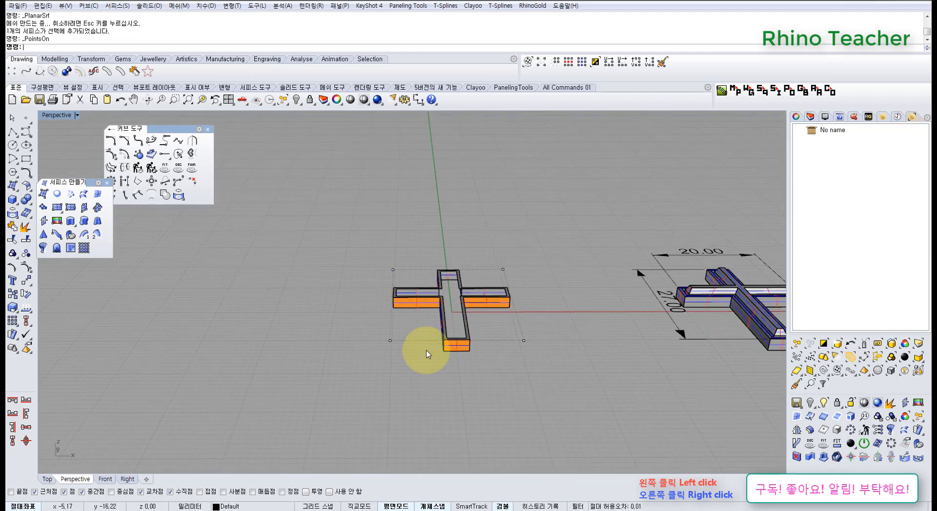
pyautogui.hotkey('ctrl', 'z')
# Loft the upper outline and its inner offset with straight sections to form the top rim.
pyautogui.scroll(8, 391, 317)
pyautogui.scroll(2, 349, 354)
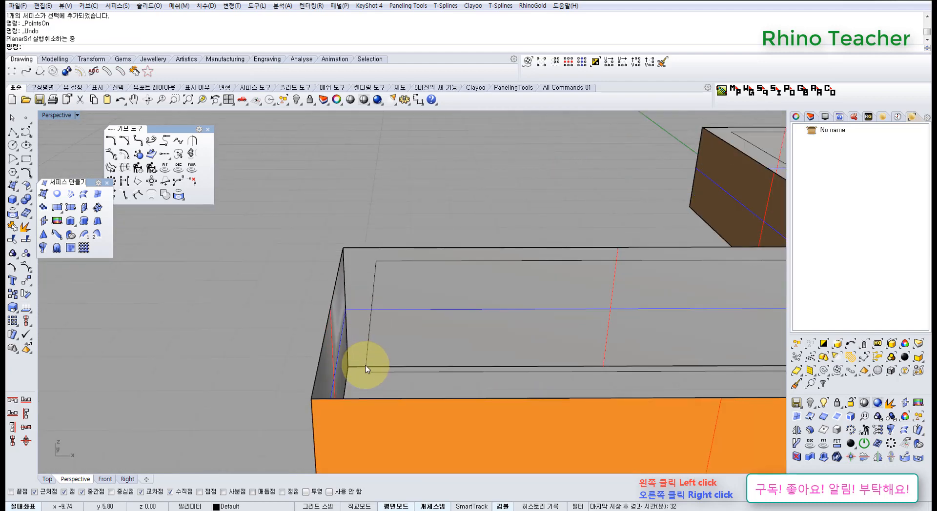
pyautogui.click(362, 368)
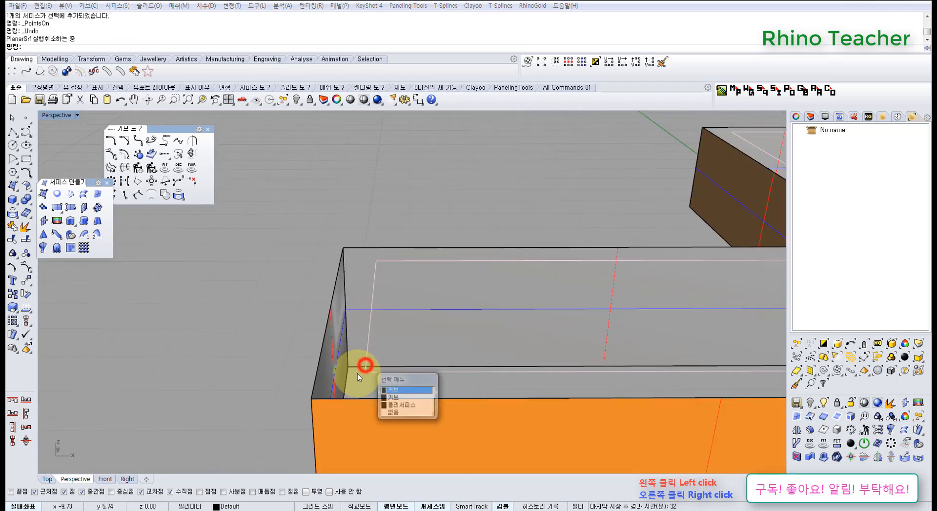
pyautogui.click(369, 397)
pyautogui.click(396, 423)
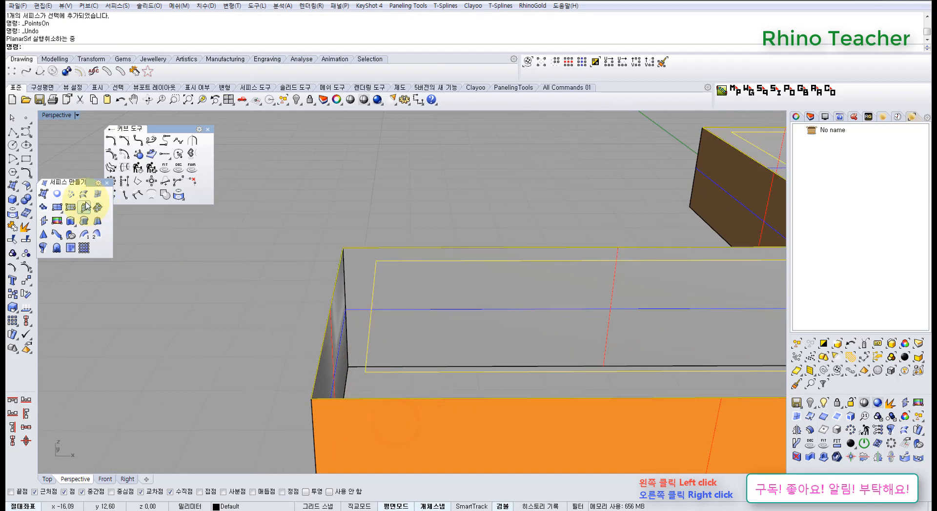
pyautogui.keyDown('shift'); pyautogui.moveTo(482, 330); pyautogui.dragTo(364, 281, button='right'); pyautogui.keyUp('shift')
pyautogui.scroll(-5, 359, 280)
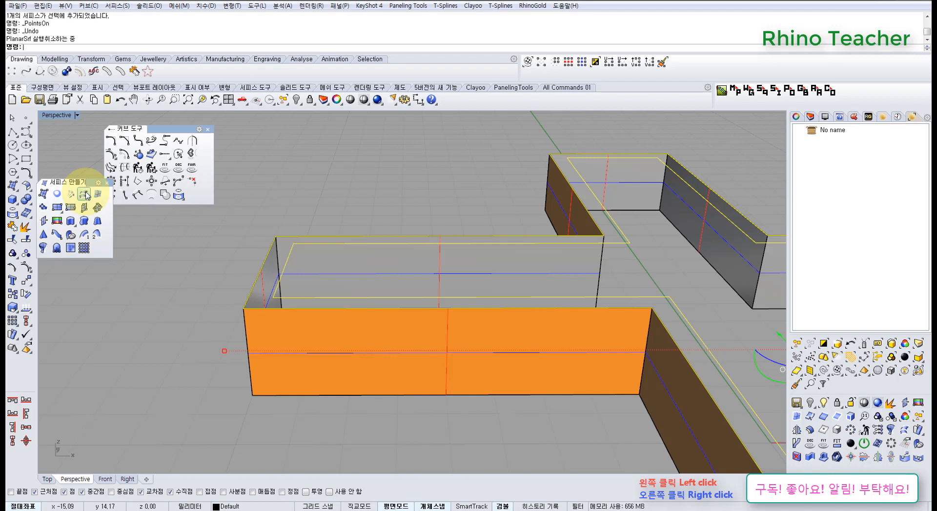
pyautogui.moveTo(446, 289); pyautogui.dragTo(480, 261, button='right')
pyautogui.scroll(5, 538, 236)
pyautogui.rightClick(538, 232)
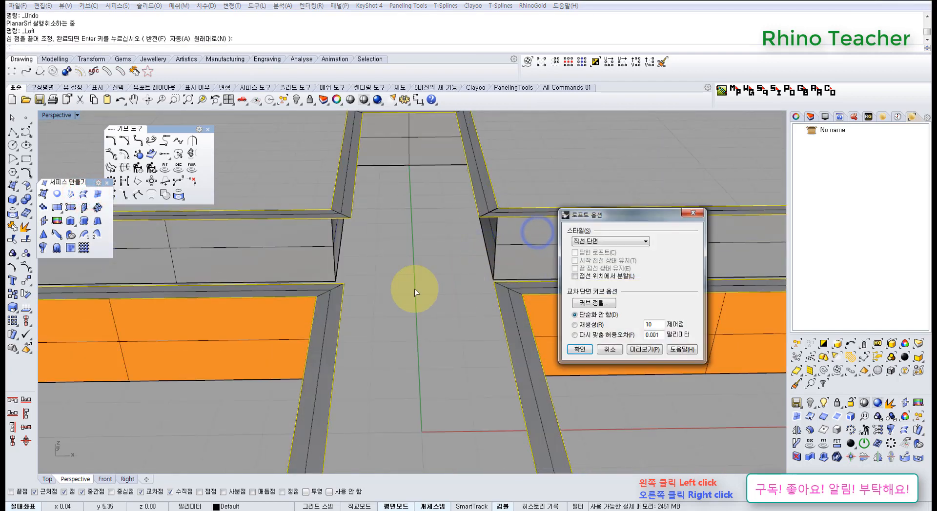
pyautogui.rightClick(437, 280)
# Leave only the rim's inner outline selected and offset it 0.5 mm inward.
pyautogui.scroll(-5, 427, 286)
pyautogui.moveTo(335, 299); pyautogui.dragTo(387, 301, button='right')
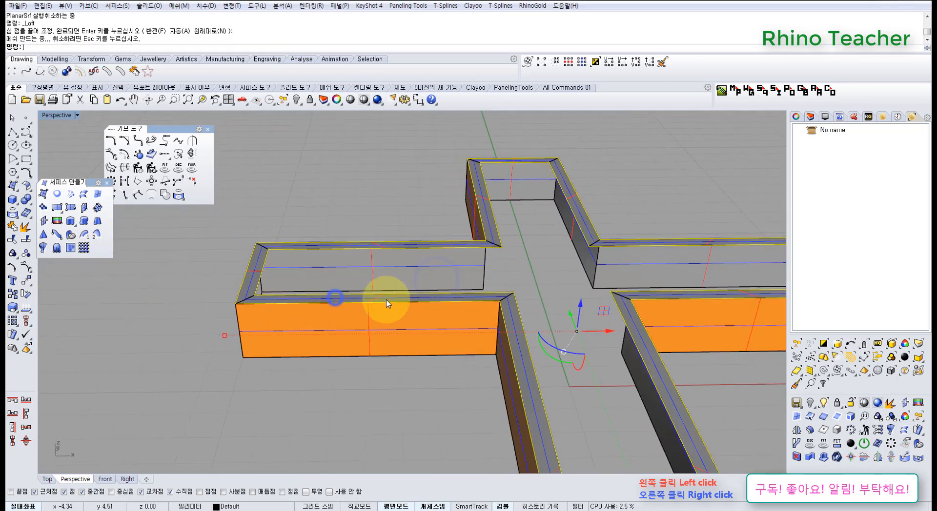
pyautogui.scroll(6, 380, 301)
pyautogui.keyDown('ctrl'); pyautogui.moveTo(348, 438); pyautogui.dragTo(277, 300); pyautogui.keyUp('ctrl')
pyautogui.scroll(-6, 276, 300)
pyautogui.moveTo(362, 295); pyautogui.dragTo(312, 347, button='right')
pyautogui.scroll(2, 195, 237)
pyautogui.scroll(2, 195, 238)
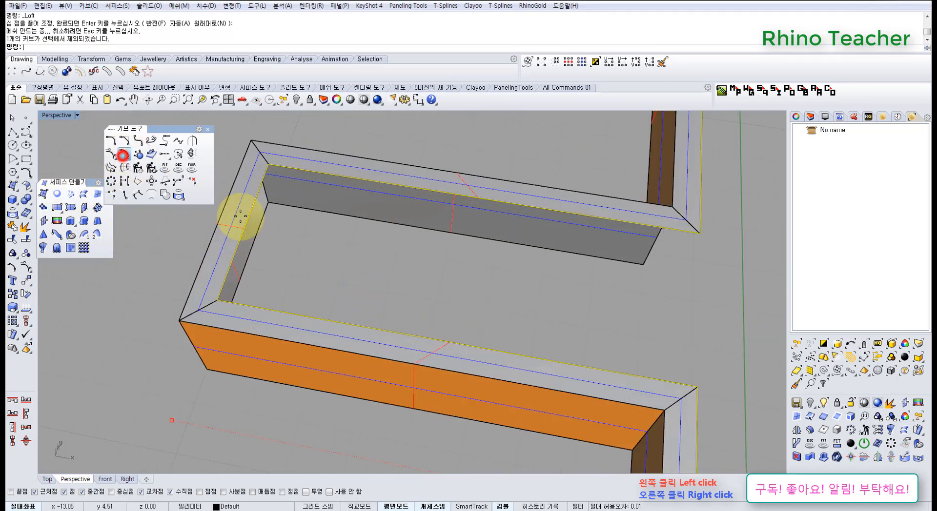
pyautogui.click(335, 277)
# Loft the rim's inner outline to its new offset curve as a second flat band.
pyautogui.scroll(3, 342, 288)
pyautogui.click(349, 301)
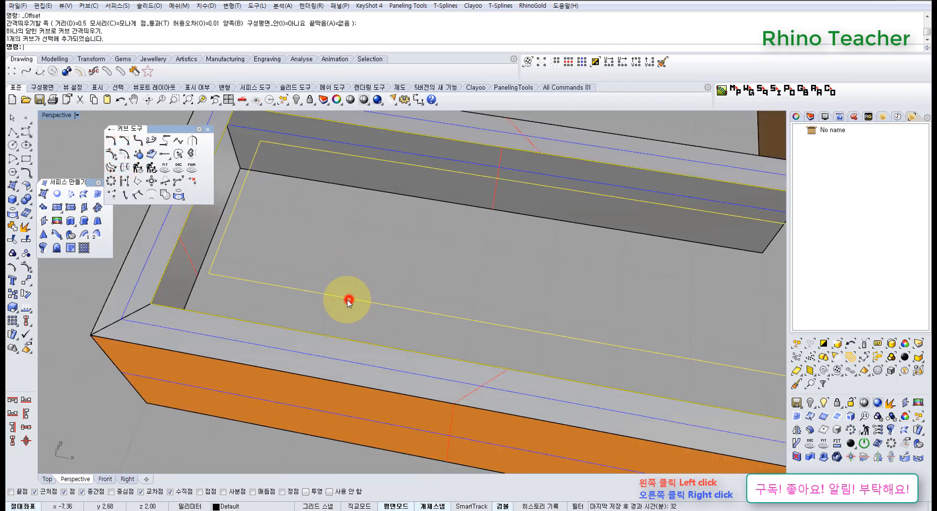
pyautogui.click(80, 199)
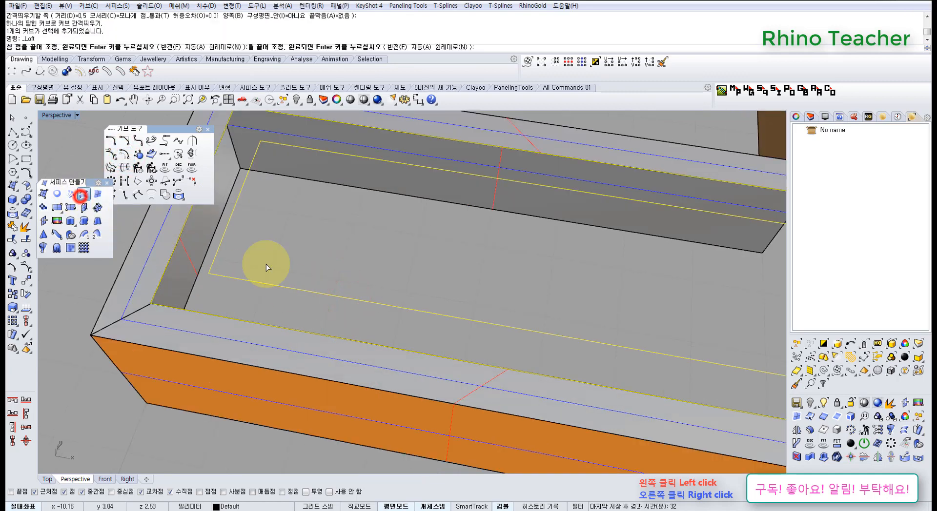
pyautogui.rightClick(316, 272)
pyautogui.press('Return')
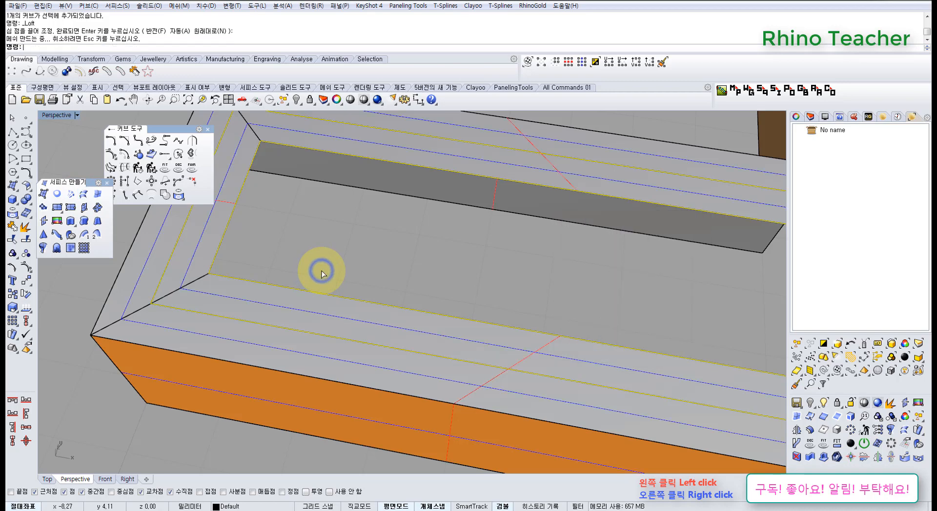
# Undo the second band's loft and the extra inward offset.
pyautogui.scroll(-5, 323, 271)
pyautogui.moveTo(303, 280); pyautogui.dragTo(297, 271, button='right')
pyautogui.hotkey('ctrl', 'z')
pyautogui.scroll(5, 295, 283)
pyautogui.hotkey('ctrl', 'z')
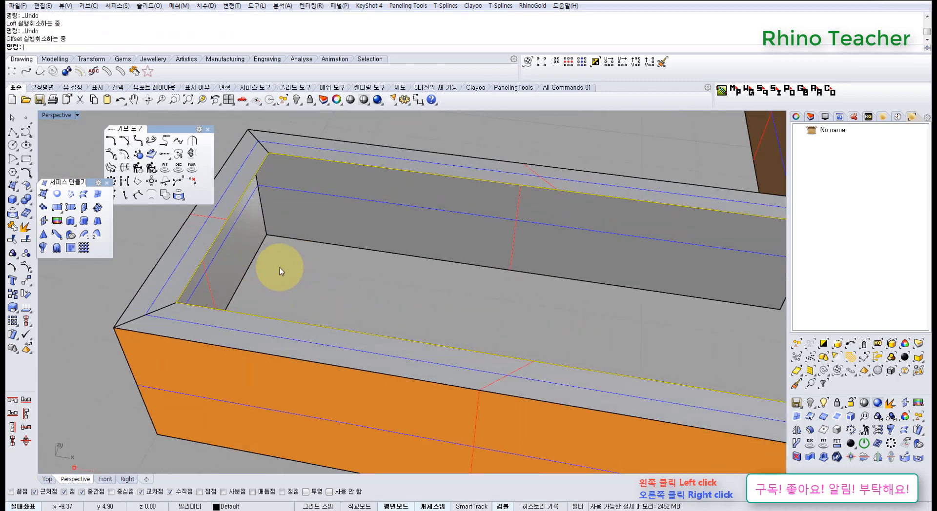
# Copy the rim's inner outline 0.5 mm straight down in the Front view.
pyautogui.moveTo(205, 271); pyautogui.dragTo(220, 286, button='right')
pyautogui.scroll(-4, 222, 289)
pyautogui.moveTo(237, 326); pyautogui.dragTo(265, 300, button='right')
pyautogui.hotkey('ctrl', 'F2')
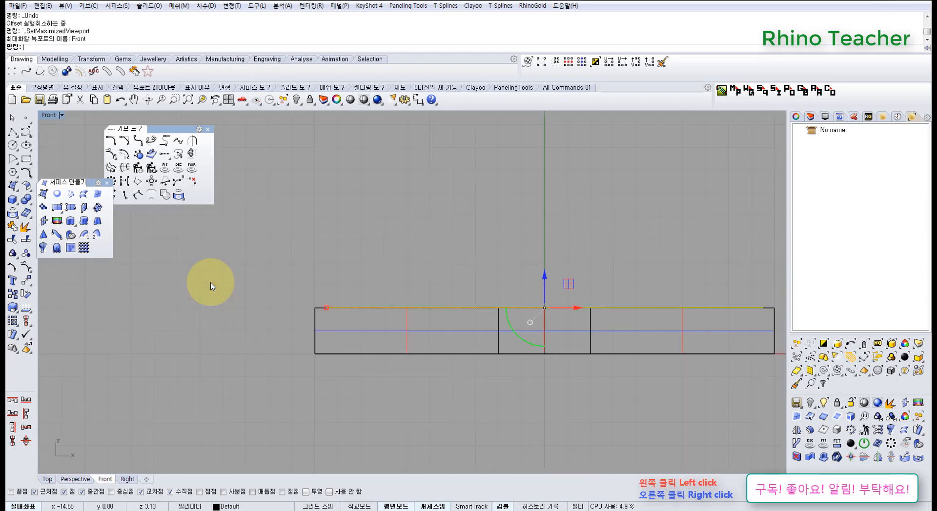
pyautogui.click(123, 155)
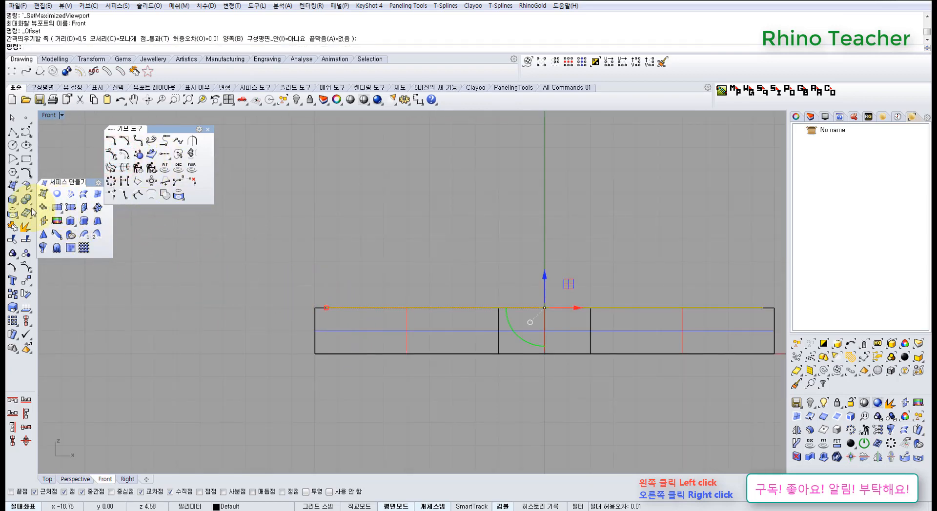
pyautogui.click(13, 293)
pyautogui.scroll(2, 325, 293)
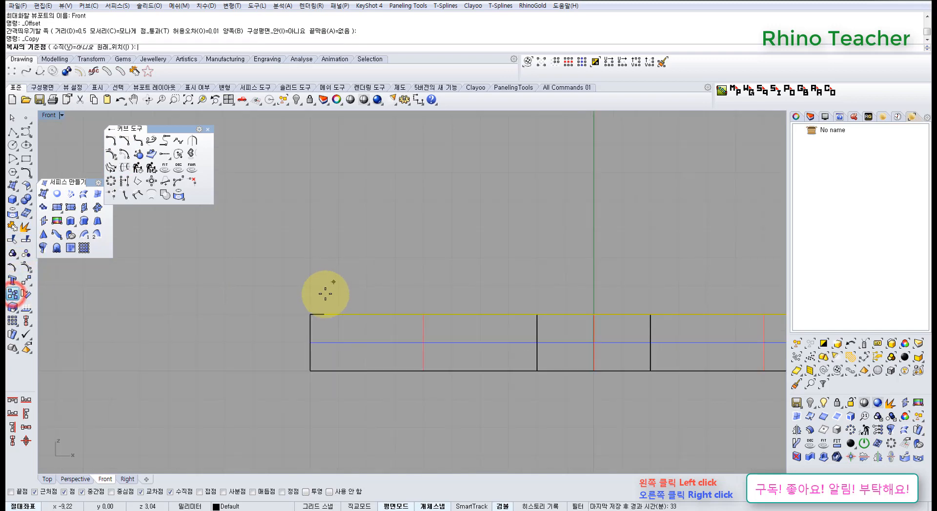
pyautogui.click(250, 230)
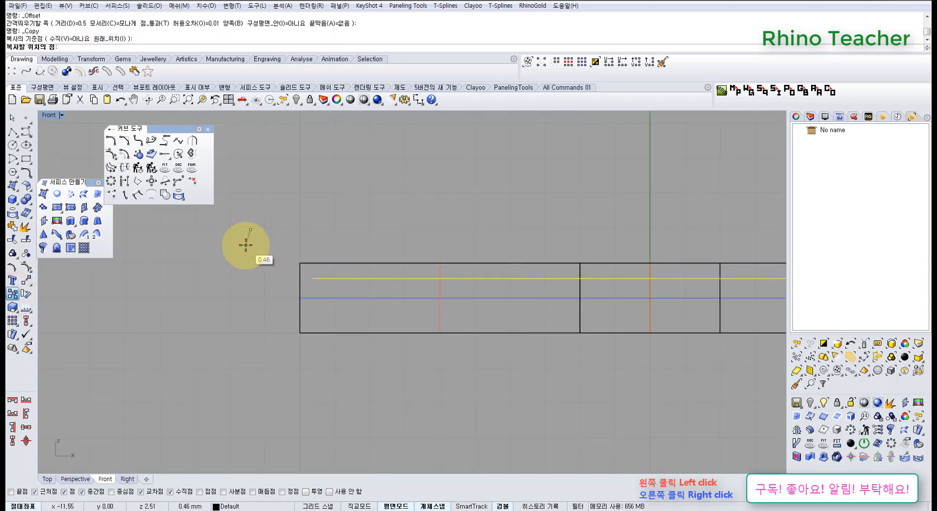
pyautogui.press('Return')
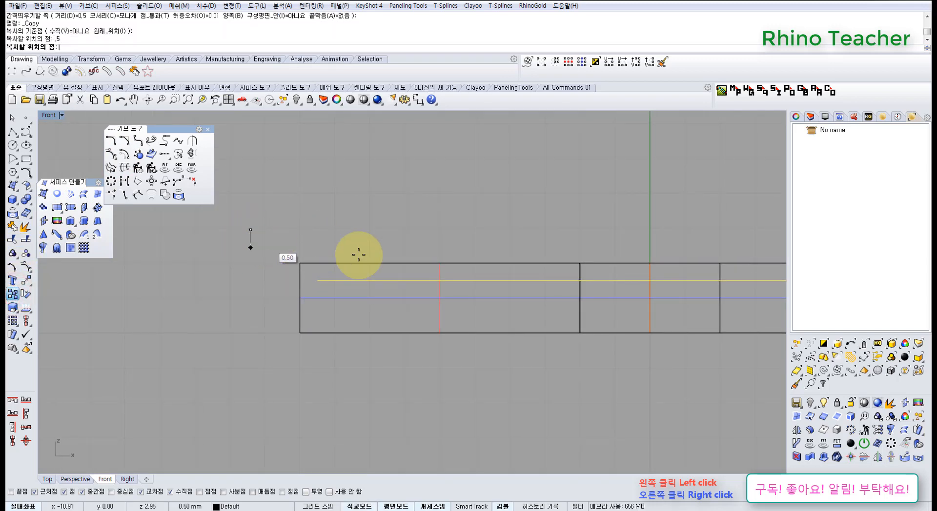
pyautogui.click(251, 356)
pyautogui.rightClick(277, 231)
# Loft the rim's inner outline to its lowered copy in the Perspective view to form the rim's inner vertical face.
pyautogui.hotkey('ctrl', 'F4')
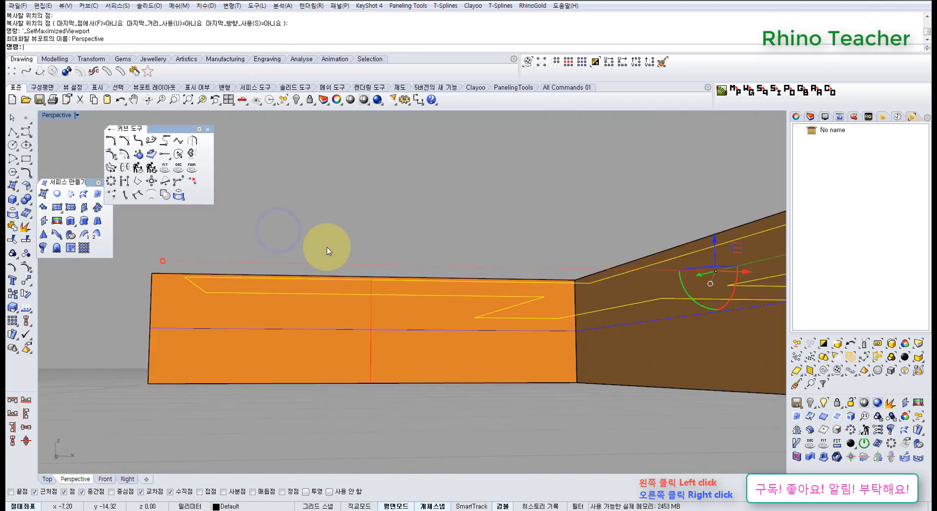
pyautogui.moveTo(316, 232); pyautogui.dragTo(189, 385, button='right')
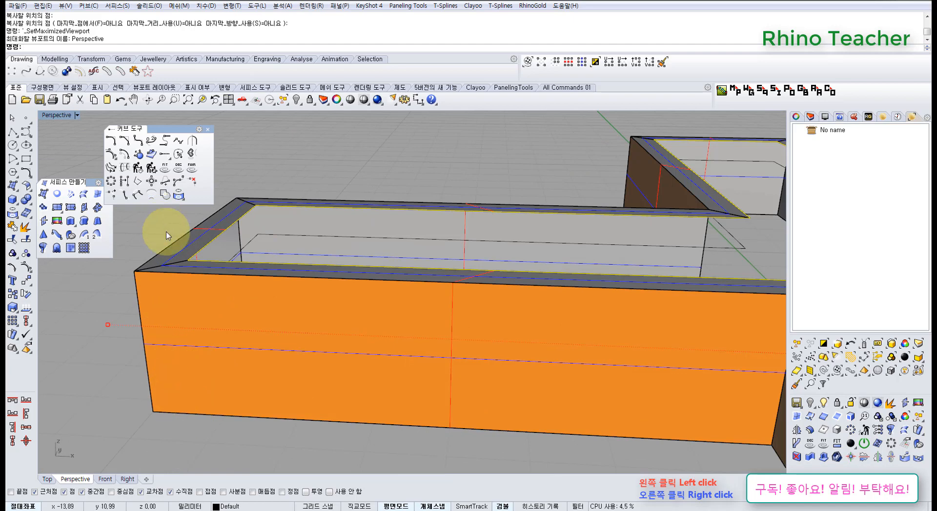
pyautogui.moveTo(245, 252); pyautogui.dragTo(324, 230, button='right')
pyautogui.scroll(-4, 329, 283)
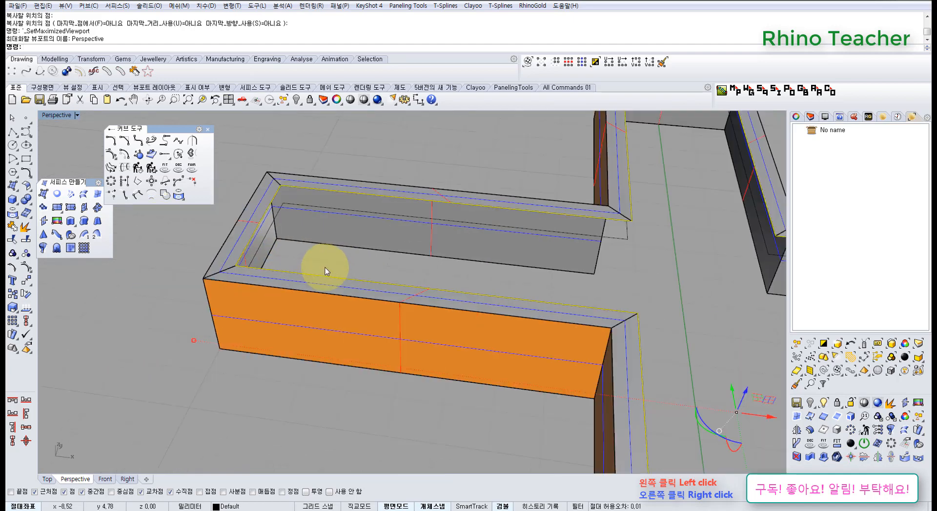
pyautogui.scroll(6, 340, 229)
pyautogui.keyDown('shift'); pyautogui.click(339, 218); pyautogui.keyUp('shift')
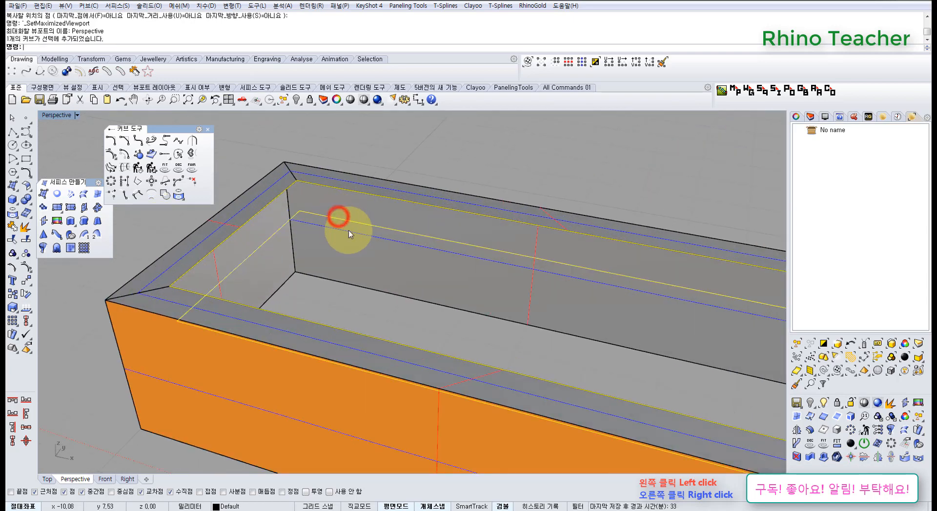
pyautogui.scroll(-5, 349, 230)
pyautogui.moveTo(387, 265); pyautogui.dragTo(323, 284, button='right')
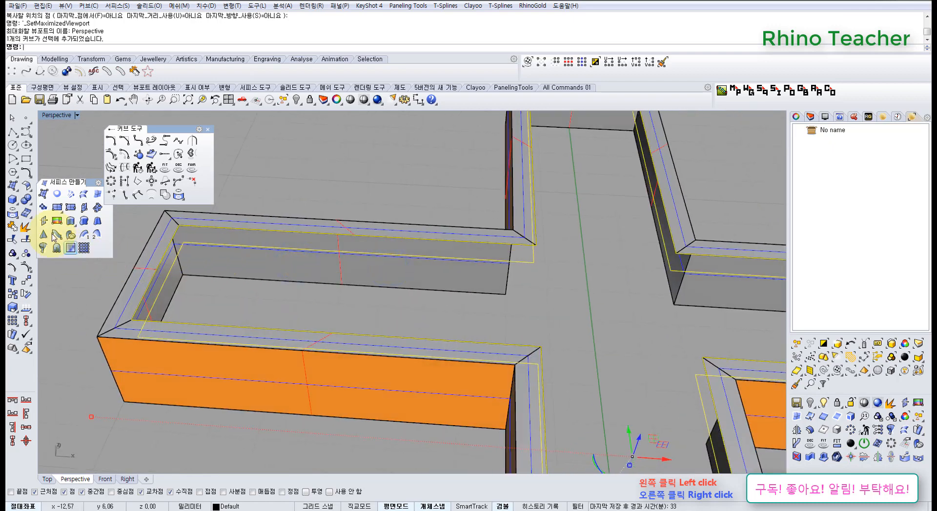
pyautogui.click(82, 195)
pyautogui.rightClick(249, 262)
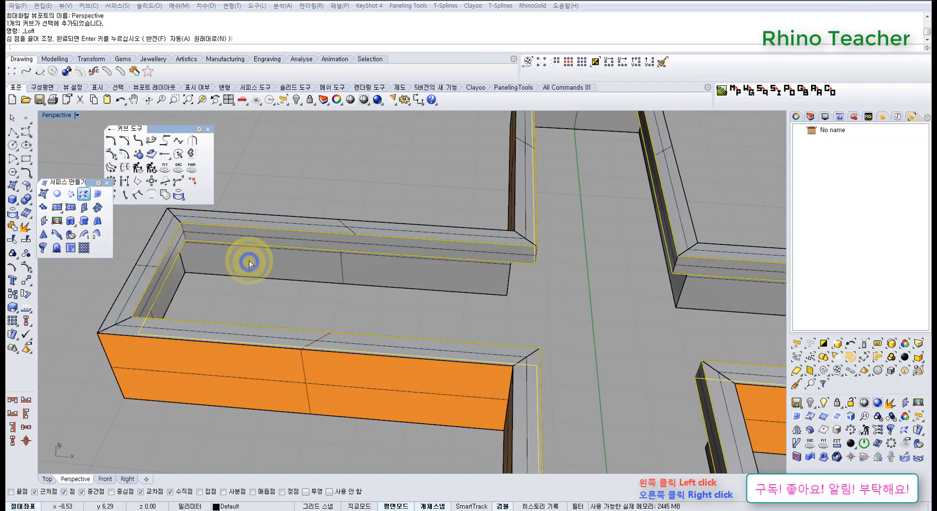
pyautogui.press('Return')
# Deselect the upper inner outline, offset the lowered copy 0.5 mm inward, and add the new curve to the selection.
pyautogui.scroll(-7, 270, 254)
pyautogui.moveTo(383, 261); pyautogui.dragTo(433, 219, button='right')
pyautogui.scroll(7, 394, 257)
pyautogui.scroll(-5, 344, 250)
pyautogui.scroll(5, 344, 251)
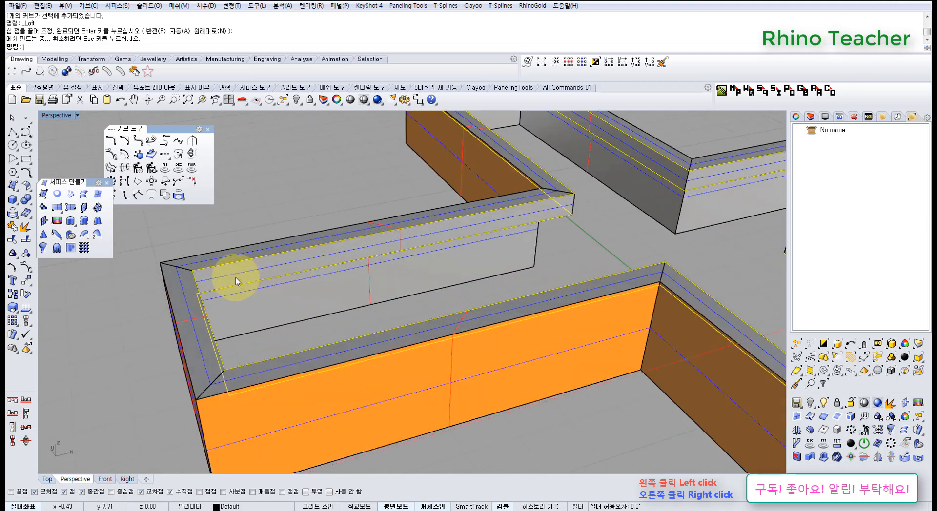
pyautogui.moveTo(488, 254); pyautogui.dragTo(395, 299, button='right')
pyautogui.scroll(5, 483, 252)
pyautogui.keyDown('ctrl'); pyautogui.moveTo(444, 279); pyautogui.dragTo(432, 283); pyautogui.keyUp('ctrl')
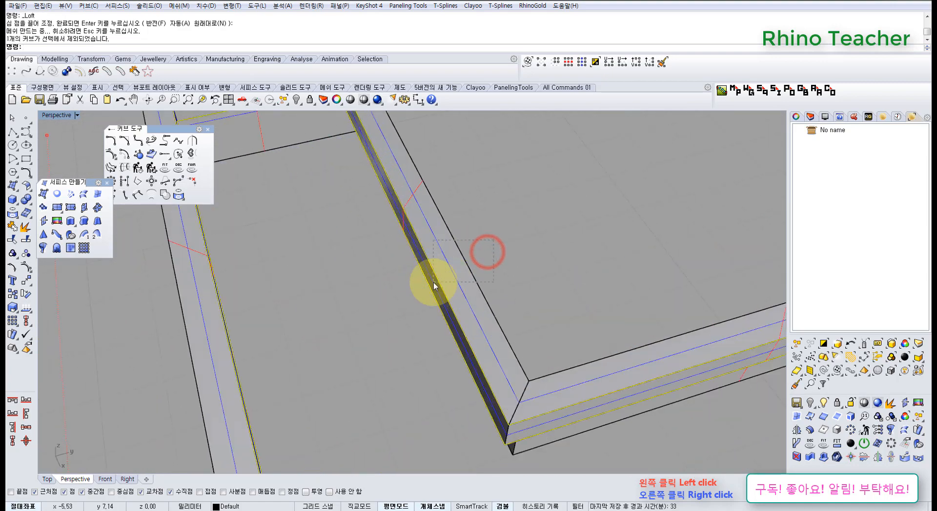
pyautogui.scroll(-5, 433, 283)
pyautogui.moveTo(383, 278); pyautogui.dragTo(366, 234, button='right')
pyautogui.scroll(5, 366, 234)
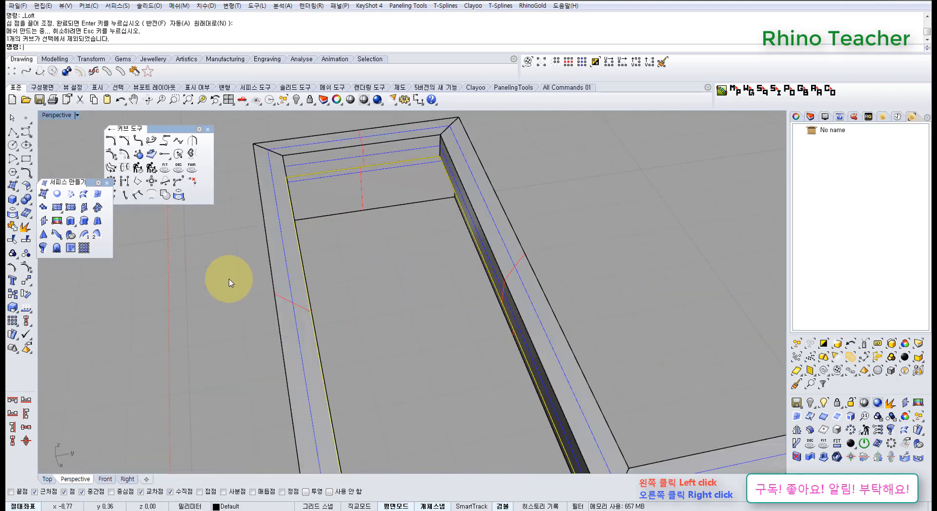
pyautogui.scroll(-5, 306, 277)
pyautogui.moveTo(305, 278); pyautogui.dragTo(196, 186, button='right')
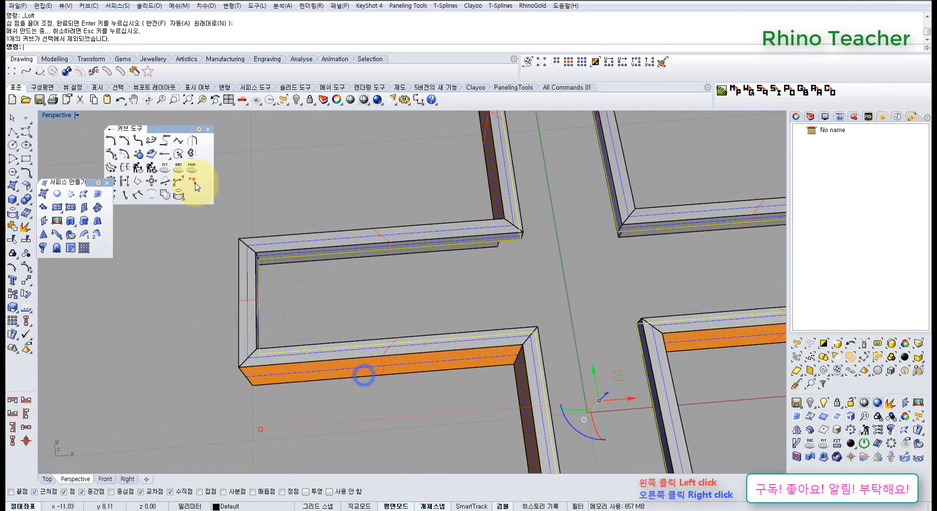
pyautogui.click(125, 157)
pyautogui.click(314, 297)
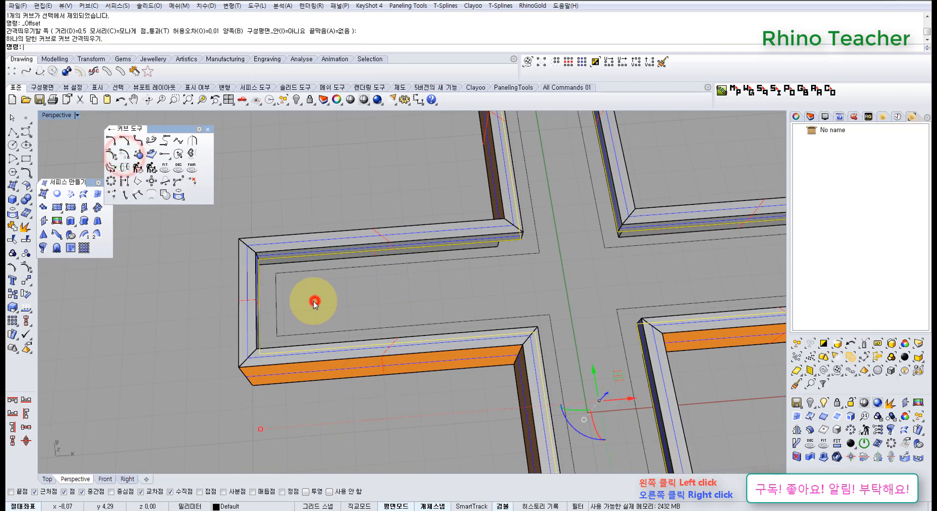
pyautogui.scroll(5, 317, 293)
pyautogui.click(300, 263)
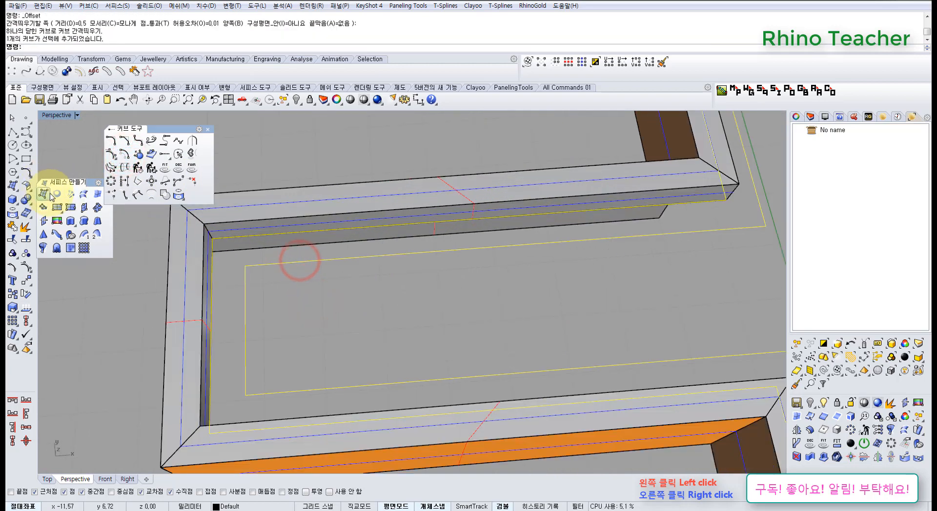
# Loft the lowered rim outline to its 0.5 mm inward offset to form the flat inner ledge.
pyautogui.click(83, 195)
pyautogui.rightClick(320, 278)
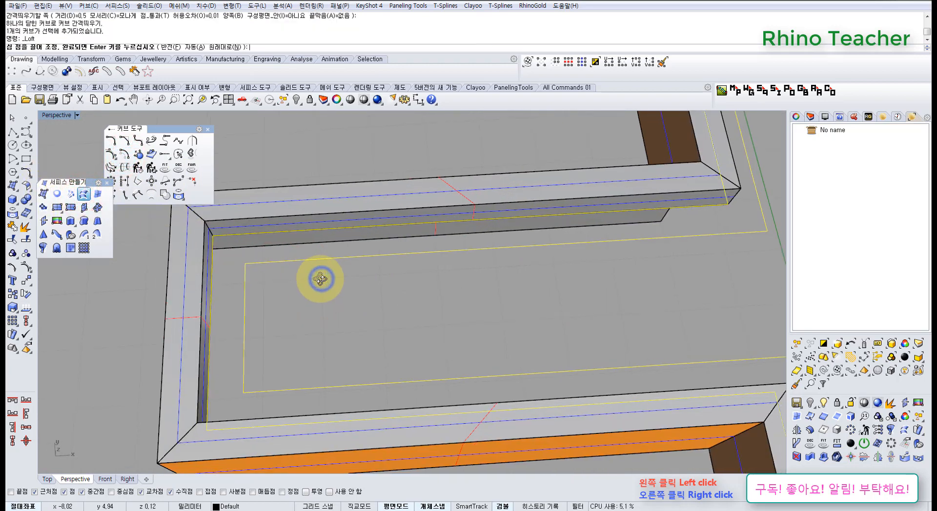
pyautogui.rightClick(344, 277)
pyautogui.scroll(-6, 344, 277)
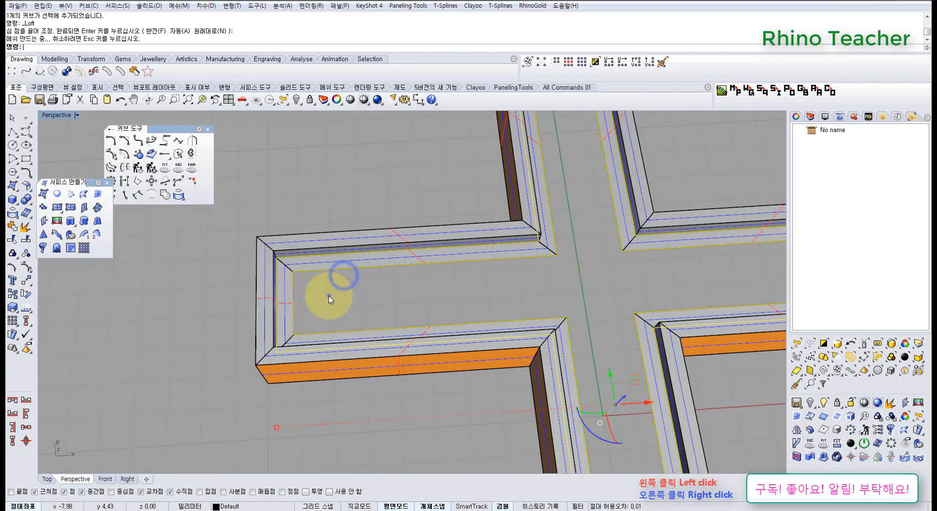
# Examine the new inner ledge from several angles and compare it with the dimensioned reference cross.
pyautogui.moveTo(329, 295); pyautogui.dragTo(321, 258, button='right')
pyautogui.scroll(2, 293, 226)
pyautogui.scroll(-6, 371, 249)
pyautogui.scroll(-6, 573, 269)
pyautogui.keyDown('shift'); pyautogui.moveTo(619, 267); pyautogui.dragTo(343, 305, button='right'); pyautogui.keyUp('shift')
pyautogui.scroll(6, 531, 254)
pyautogui.scroll(4, 495, 275)
pyautogui.scroll(-6, 405, 236)
pyautogui.scroll(-3, 397, 236)
pyautogui.scroll(10, 343, 304)
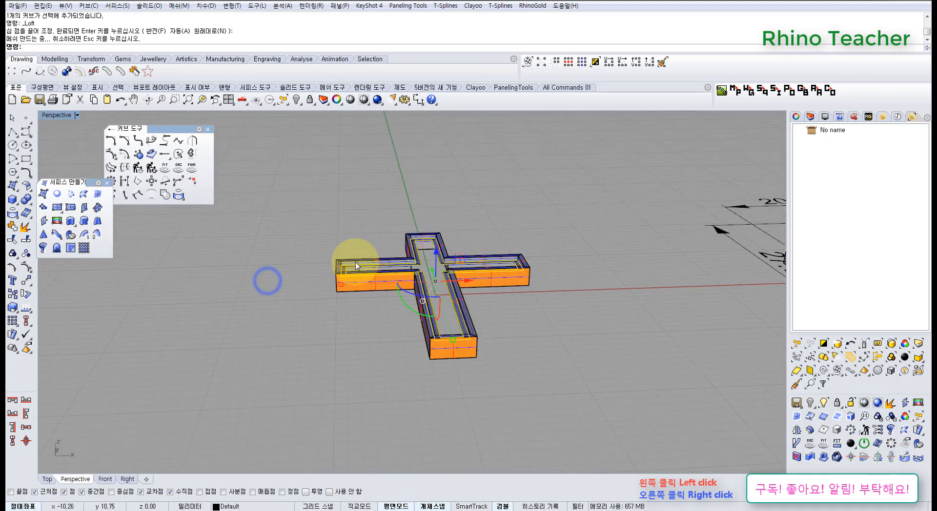
# Deselect the ledge's outer curve and copy its inner outline 0.5 mm straight up in the Front view.
pyautogui.keyDown('ctrl'); pyautogui.click(286, 282); pyautogui.keyUp('ctrl')
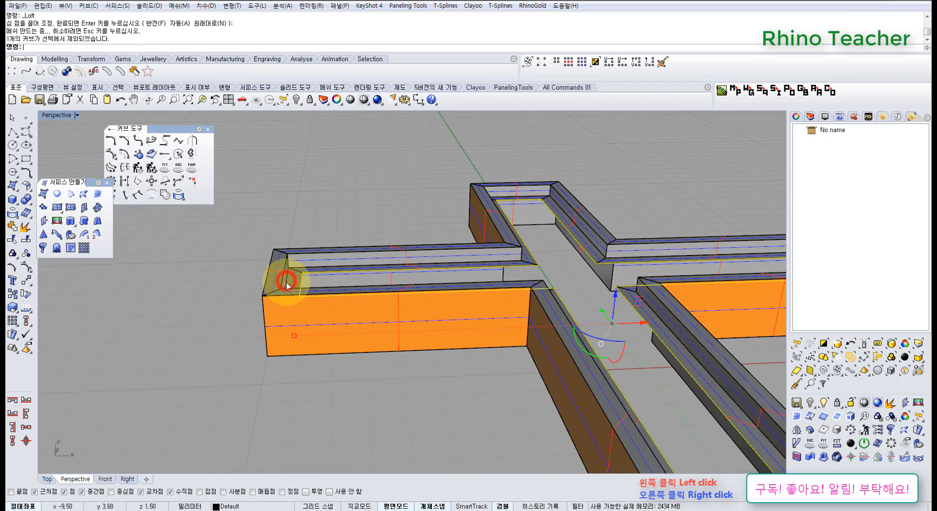
pyautogui.scroll(-7, 286, 282)
pyautogui.moveTo(338, 307); pyautogui.dragTo(351, 319, button='right')
pyautogui.scroll(7, 401, 288)
pyautogui.moveTo(534, 291); pyautogui.dragTo(538, 267, button='right')
pyautogui.hotkey('ctrl', 'F2')
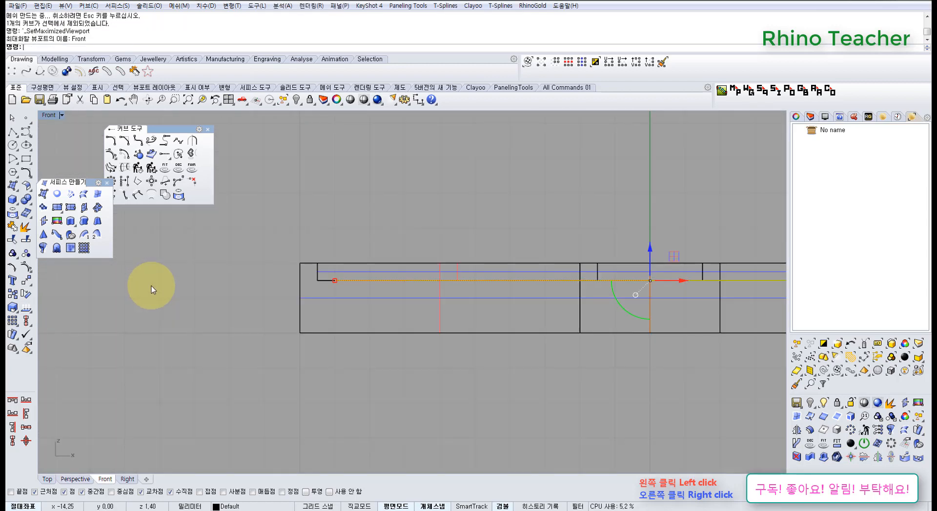
pyautogui.click(16, 293)
pyautogui.click(187, 346)
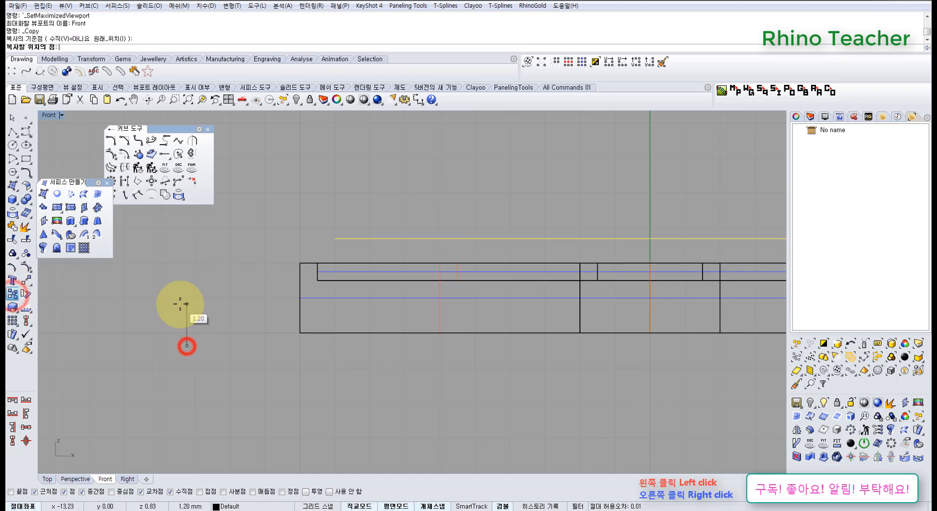
pyautogui.write('.5')
pyautogui.press('Return')
pyautogui.click(183, 280)
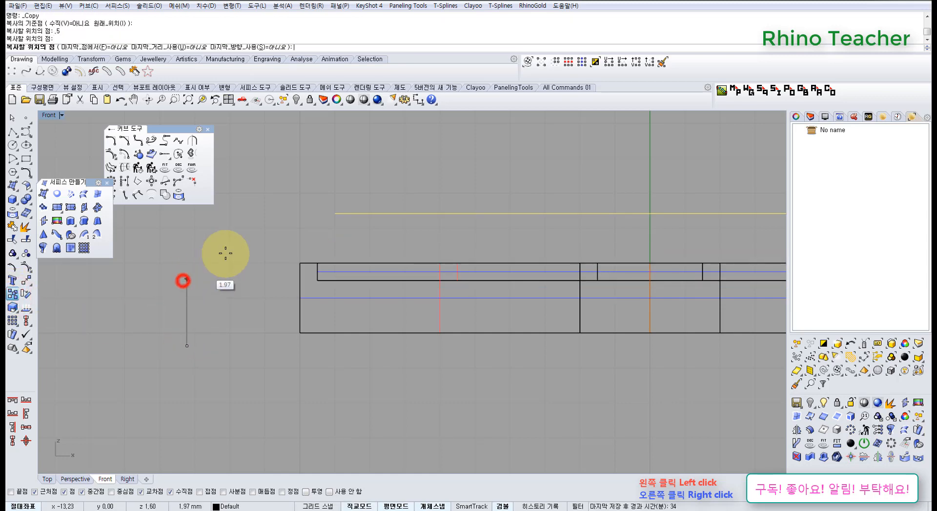
pyautogui.rightClick(226, 253)
# Loft the ledge's inner outline to its raised copy in the Perspective view, using straight sections, to form the inner vertical band.
pyautogui.hotkey('ctrl', 'F4')
pyautogui.scroll(5, 288, 326)
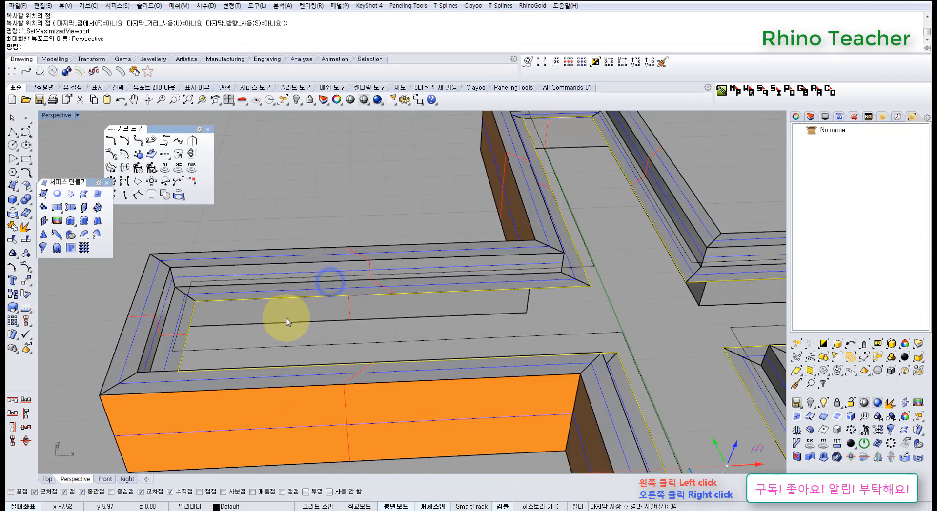
pyautogui.click(295, 359)
pyautogui.scroll(-5, 312, 353)
pyautogui.keyDown('shift'); pyautogui.moveTo(300, 362); pyautogui.dragTo(317, 354, button='right'); pyautogui.keyUp('shift')
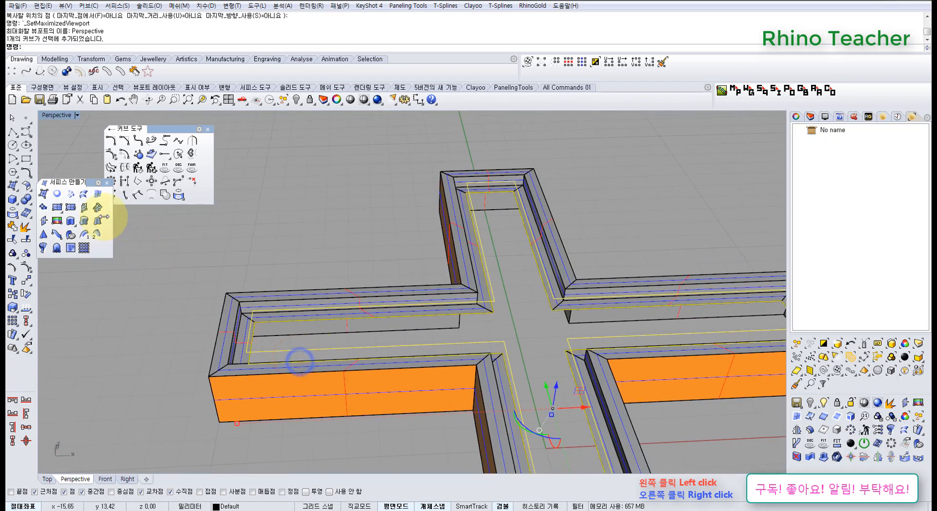
pyautogui.click(81, 195)
pyautogui.rightClick(336, 321)
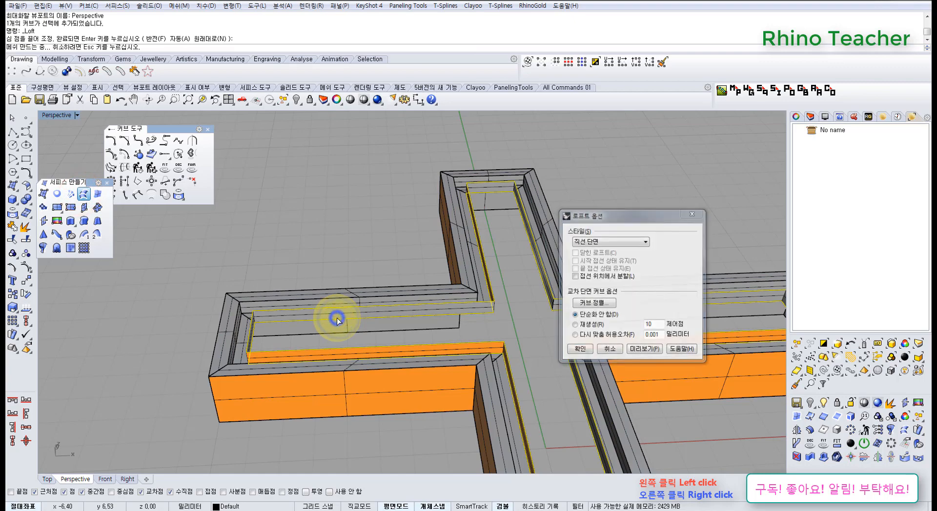
pyautogui.press('Return')
# Compare the stepped rim and inner band with the reference crosses from several angles and close up.
pyautogui.moveTo(337, 320); pyautogui.dragTo(378, 287, button='right')
pyautogui.scroll(-5, 378, 288)
pyautogui.scroll(-4, 385, 305)
pyautogui.moveTo(514, 302); pyautogui.dragTo(496, 269, button='right')
pyautogui.scroll(5, 672, 406)
pyautogui.scroll(-6, 572, 420)
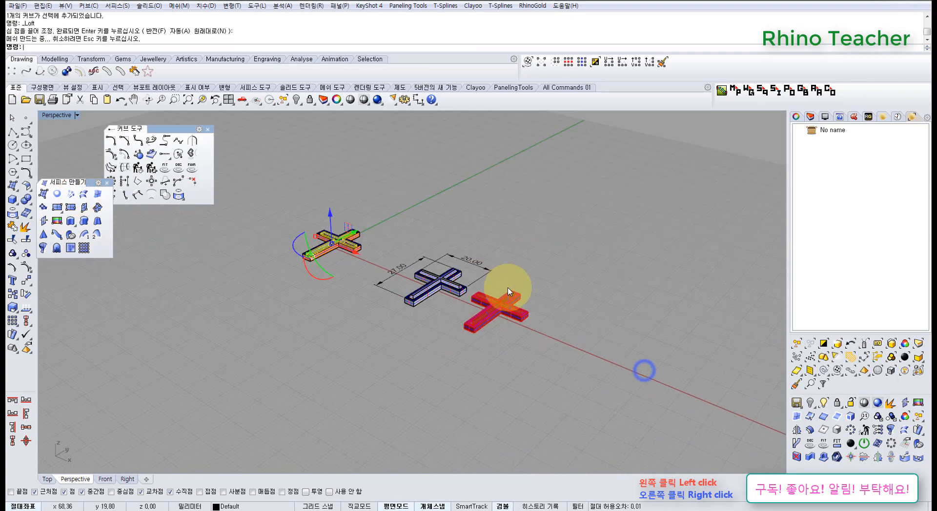
pyautogui.scroll(5, 486, 335)
pyautogui.scroll(-5, 485, 336)
pyautogui.moveTo(357, 329); pyautogui.dragTo(313, 308, button='right')
pyautogui.scroll(7, 312, 308)
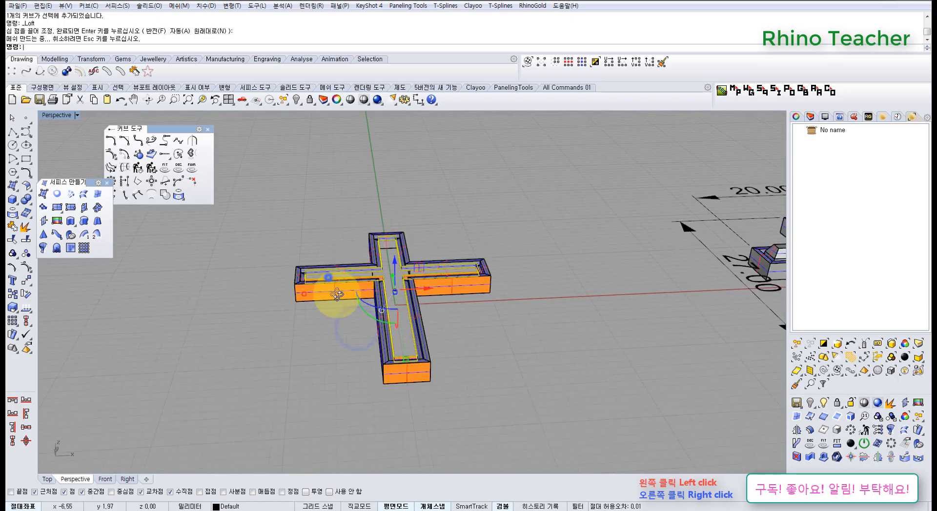
pyautogui.moveTo(328, 276); pyautogui.dragTo(353, 297, button='right')
pyautogui.scroll(-6, 353, 297)
pyautogui.keyDown('shift'); pyautogui.moveTo(437, 305); pyautogui.dragTo(361, 318, button='right'); pyautogui.keyUp('shift')
pyautogui.scroll(3, 490, 281)
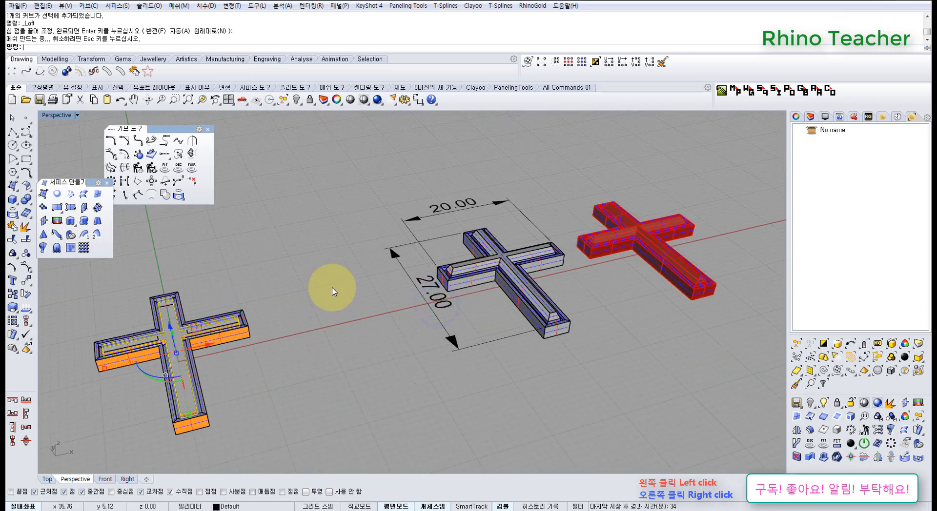
pyautogui.keyDown('shift'); pyautogui.moveTo(240, 314); pyautogui.dragTo(366, 276, button='right'); pyautogui.keyUp('shift')
pyautogui.scroll(5, 219, 308)
pyautogui.keyDown('shift'); pyautogui.moveTo(219, 308); pyautogui.dragTo(312, 361, button='right'); pyautogui.keyUp('shift')
pyautogui.scroll(12, 375, 372)
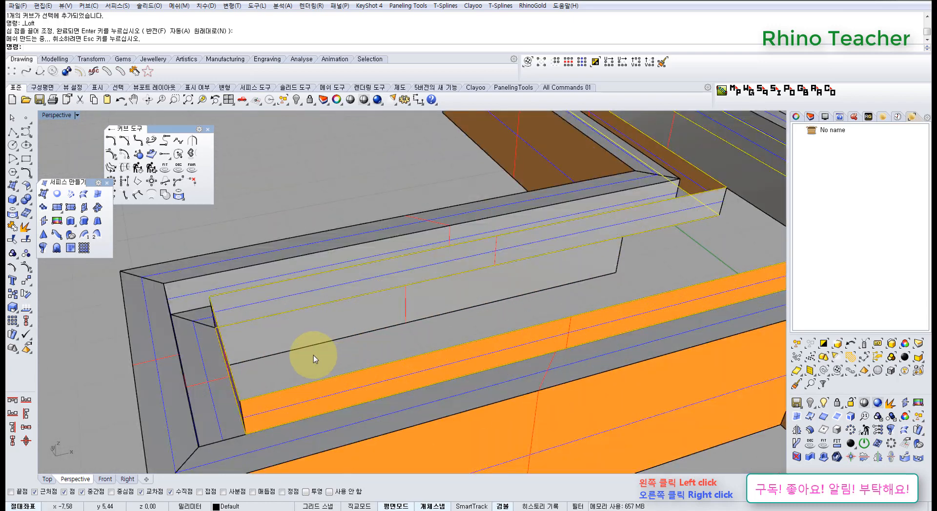
pyautogui.scroll(-4, 309, 353)
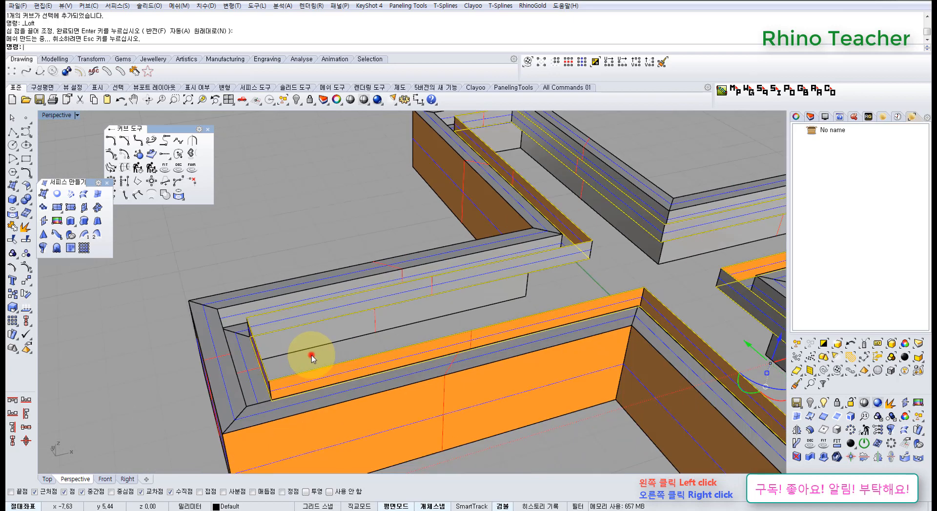
# Delete the leftover outline curves along the inner vertical band.
pyautogui.rightClick(310, 361)
pyautogui.click(312, 369)
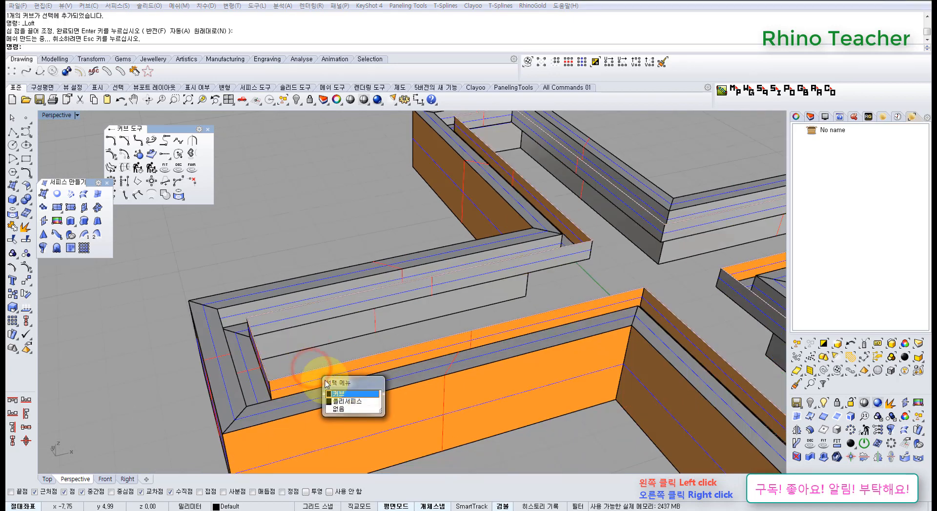
pyautogui.click(343, 394)
pyautogui.scroll(-6, 387, 371)
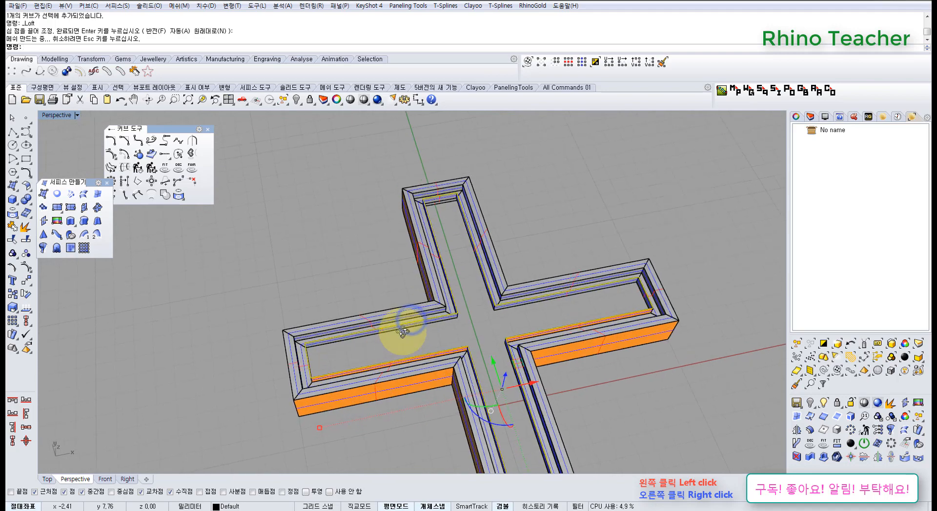
pyautogui.press('Delete')
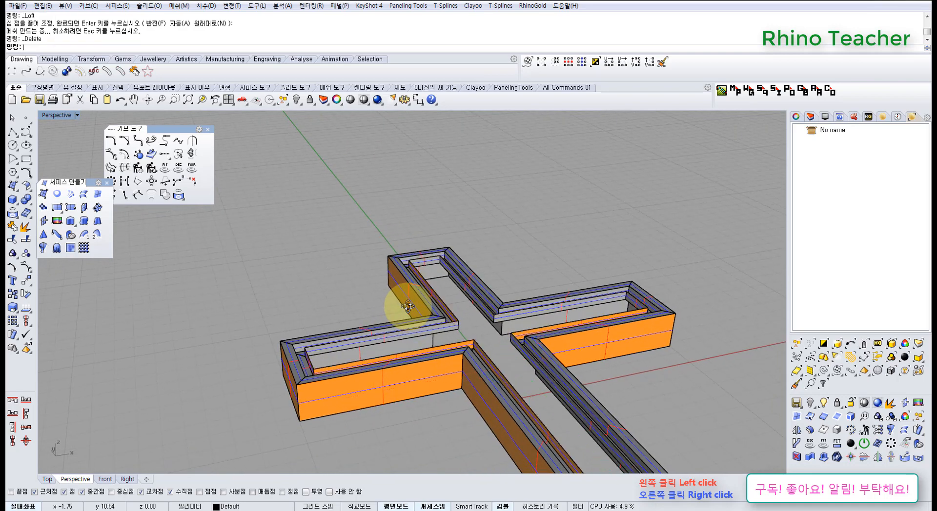
# Draw a straight polyline along the inner band's top edge, spanning the cross arms between their two far inner corners.
pyautogui.moveTo(404, 315); pyautogui.dragTo(498, 314, button='right')
pyautogui.scroll(4, 388, 379)
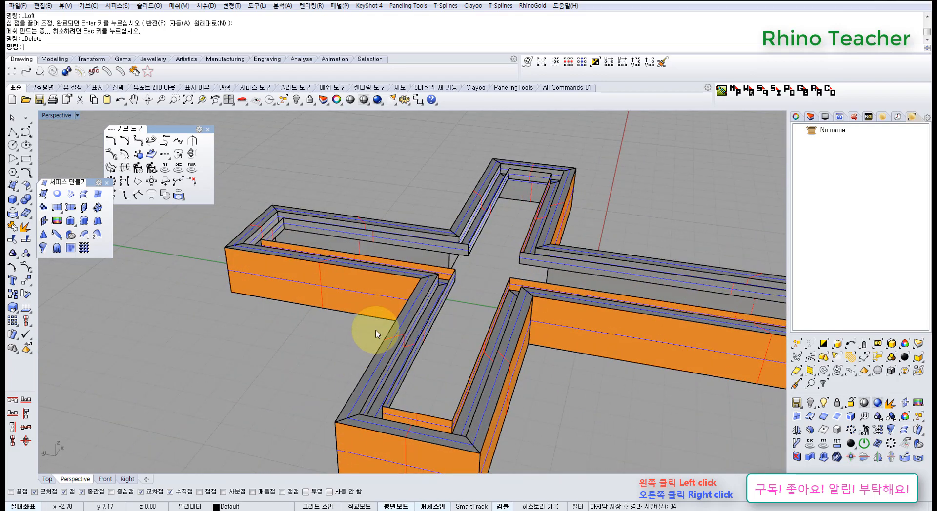
pyautogui.moveTo(376, 334); pyautogui.dragTo(145, 222, button='right')
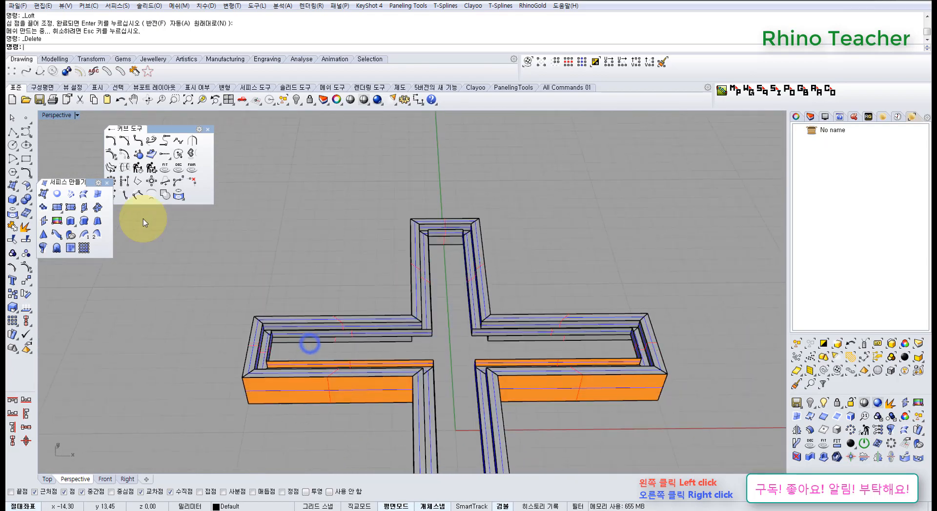
pyautogui.click(13, 131)
pyautogui.click(272, 332)
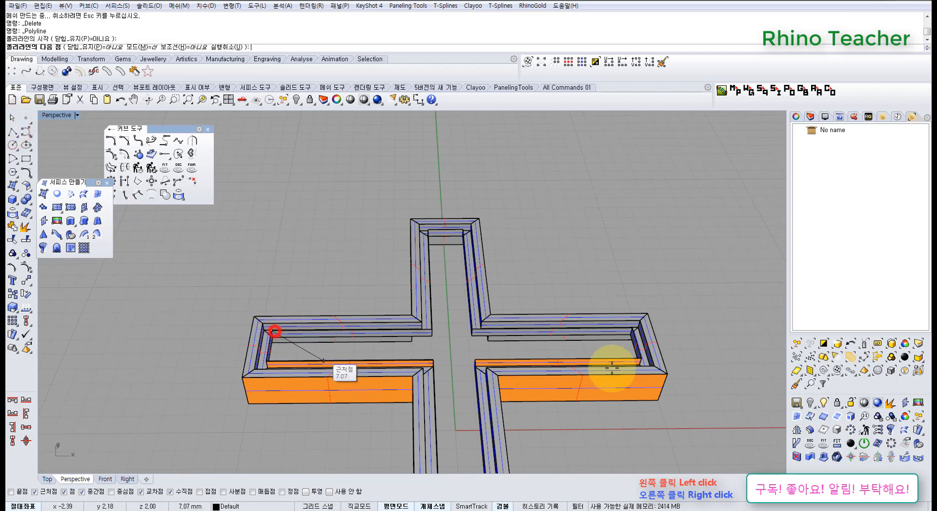
pyautogui.scroll(3, 620, 331)
pyautogui.click(639, 328)
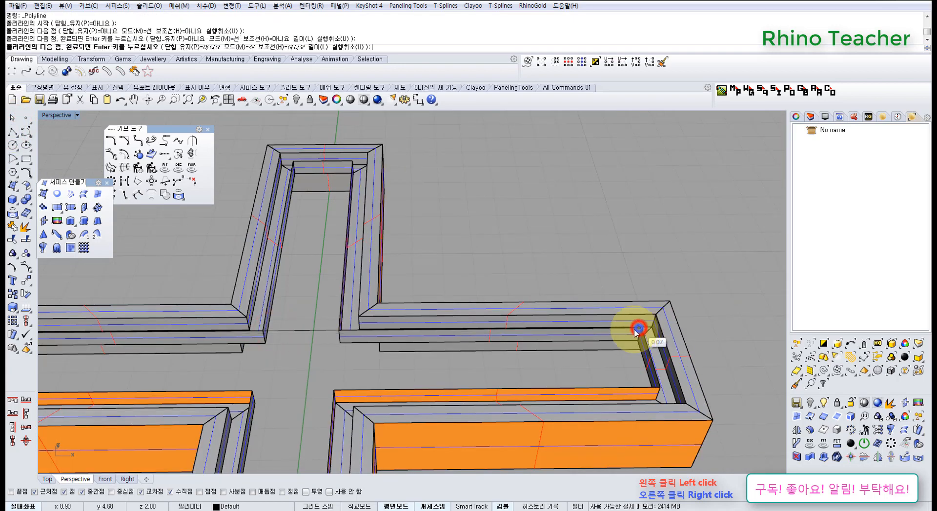
pyautogui.rightClick(639, 328)
# Extrude the line 2 mm horizontally to the band's opposite edge as a flat strip across the arms, and delete the line.
pyautogui.moveTo(309, 345); pyautogui.dragTo(293, 315)
pyautogui.moveTo(422, 335); pyautogui.dragTo(349, 313, button='right')
pyautogui.click(70, 221)
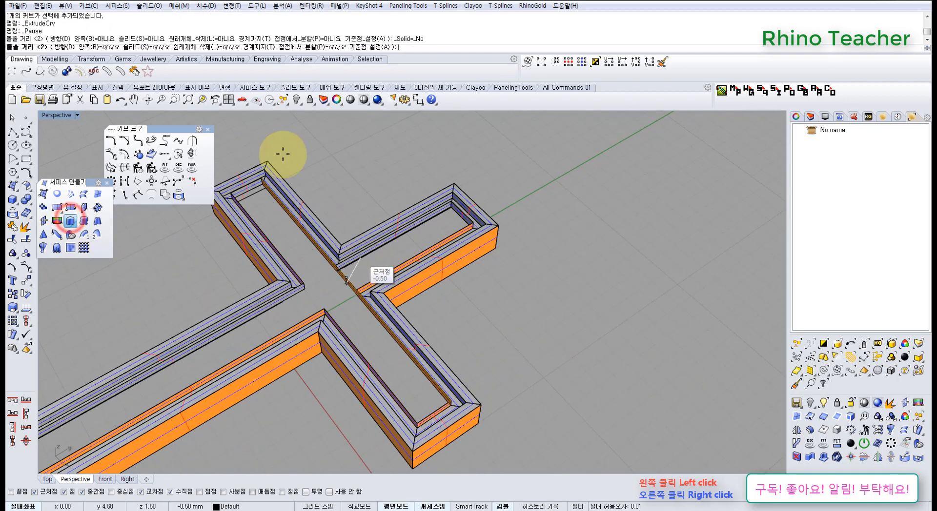
pyautogui.click(64, 52)
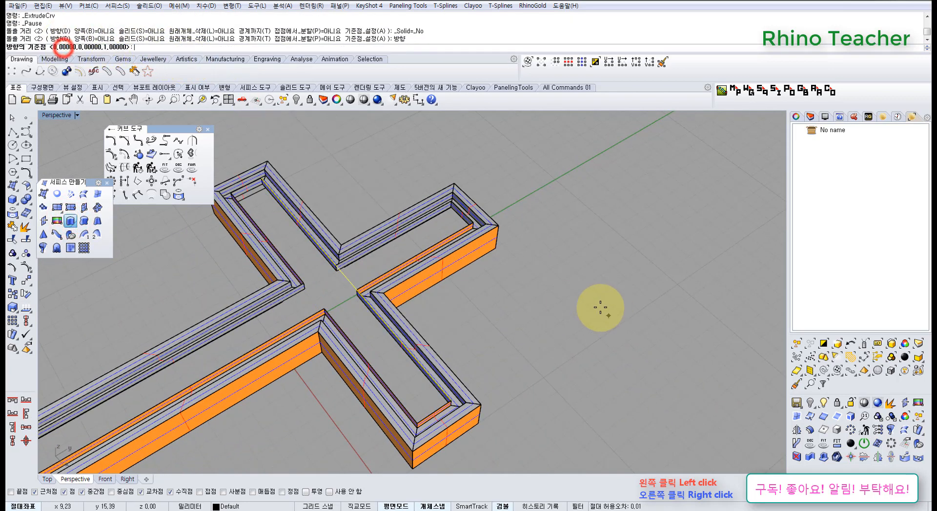
pyautogui.rightClick(592, 309)
pyautogui.rightClick(532, 347)
pyautogui.scroll(6, 413, 411)
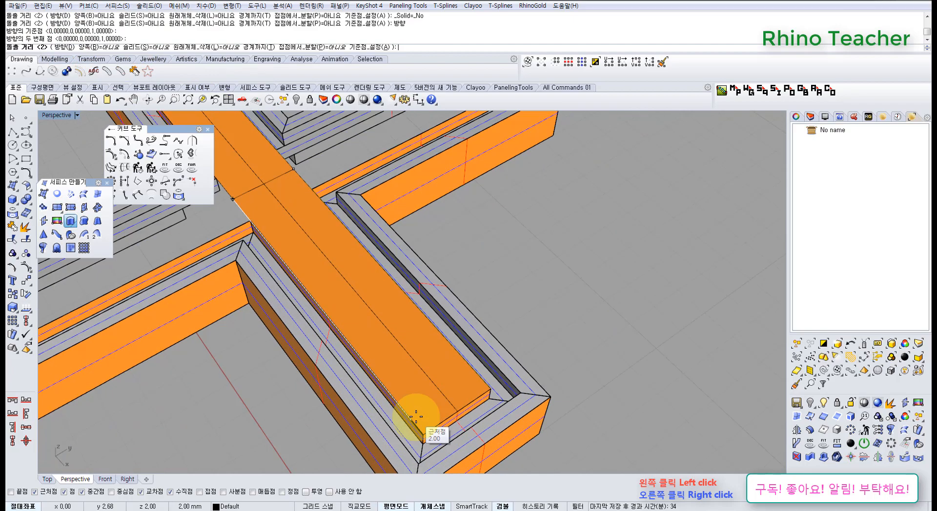
pyautogui.click(416, 417)
pyautogui.scroll(-4, 391, 398)
pyautogui.moveTo(340, 369); pyautogui.dragTo(422, 357, button='right')
pyautogui.press('Delete')
# Change the flat strip's V degree to 3 with the deformable option on, and show its control points.
pyautogui.scroll(5, 387, 289)
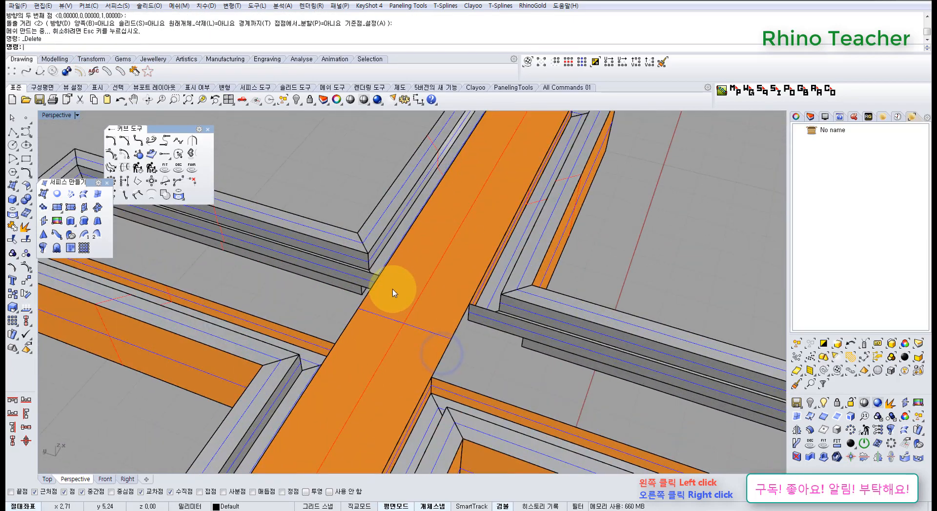
pyautogui.click(387, 288)
pyautogui.scroll(-3, 387, 293)
pyautogui.moveTo(387, 293); pyautogui.dragTo(127, 228, button='right')
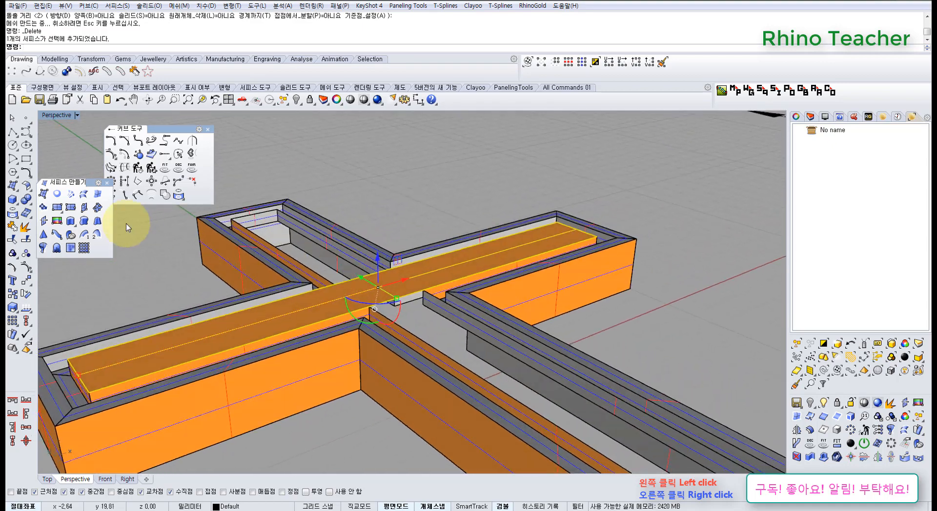
pyautogui.click(178, 168)
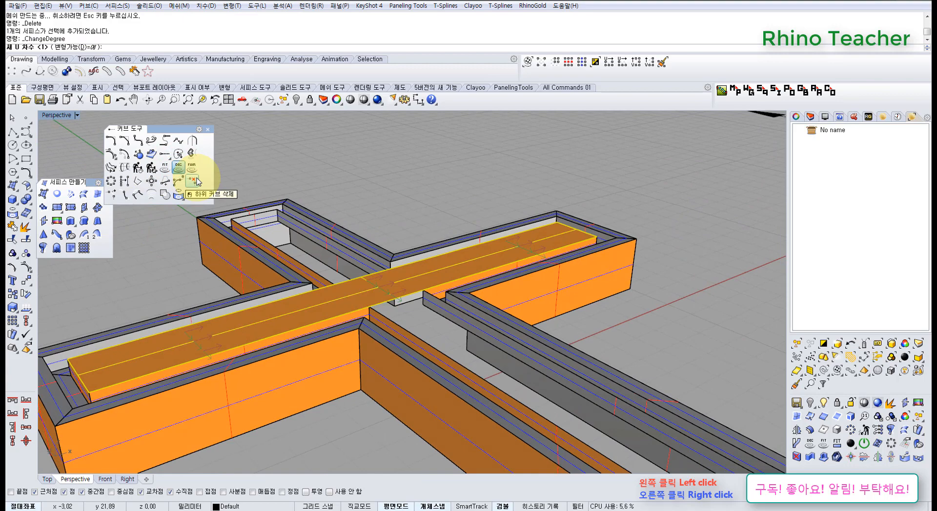
pyautogui.moveTo(368, 299); pyautogui.dragTo(505, 330, button='right')
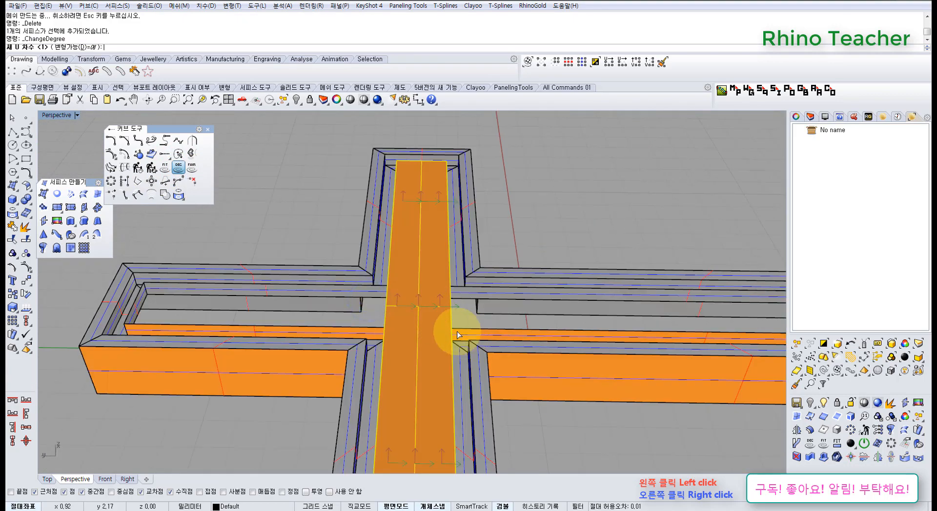
pyautogui.moveTo(432, 301); pyautogui.dragTo(322, 301, button='right')
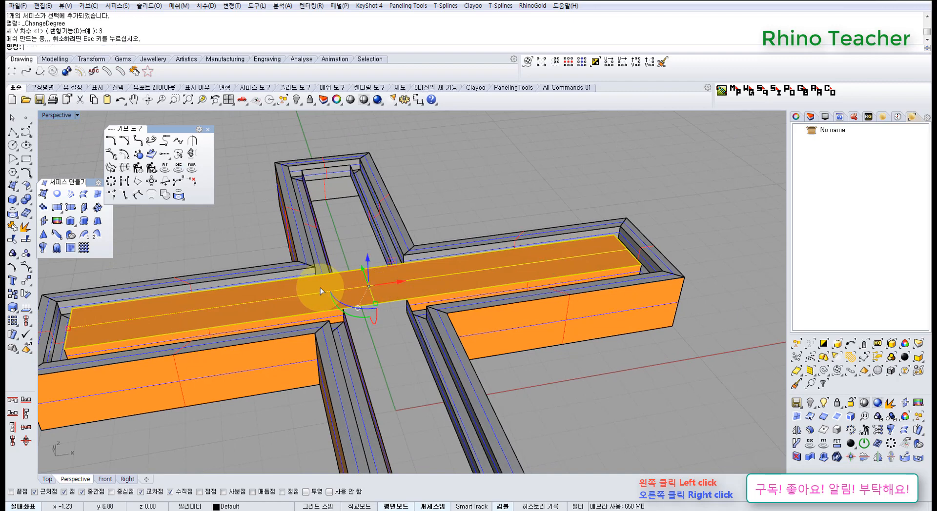
pyautogui.press('F10')
# Hide the two reference crosses together with the 20 and 27 mm dimensions.
pyautogui.moveTo(352, 286); pyautogui.dragTo(225, 254, button='right')
pyautogui.scroll(-8, 440, 320)
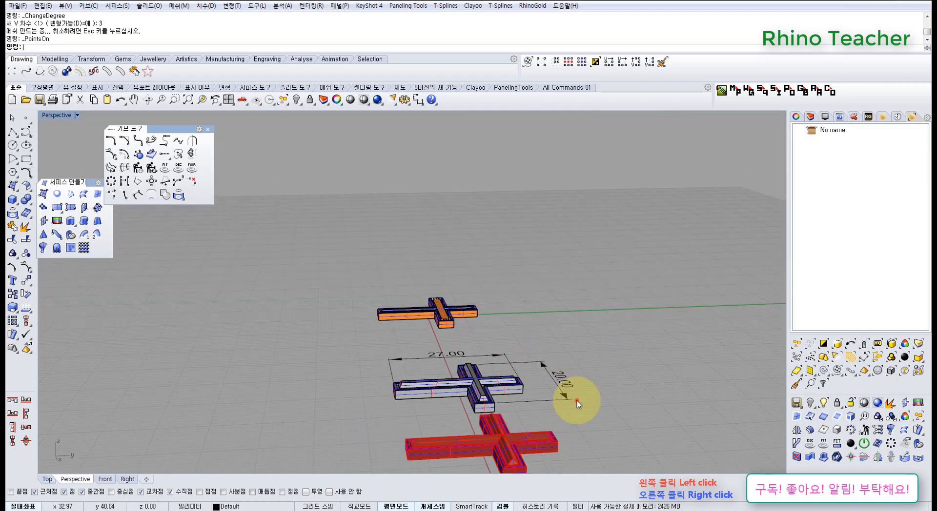
pyautogui.moveTo(575, 401); pyautogui.dragTo(449, 461)
pyautogui.hotkey('ctrl', 'h')
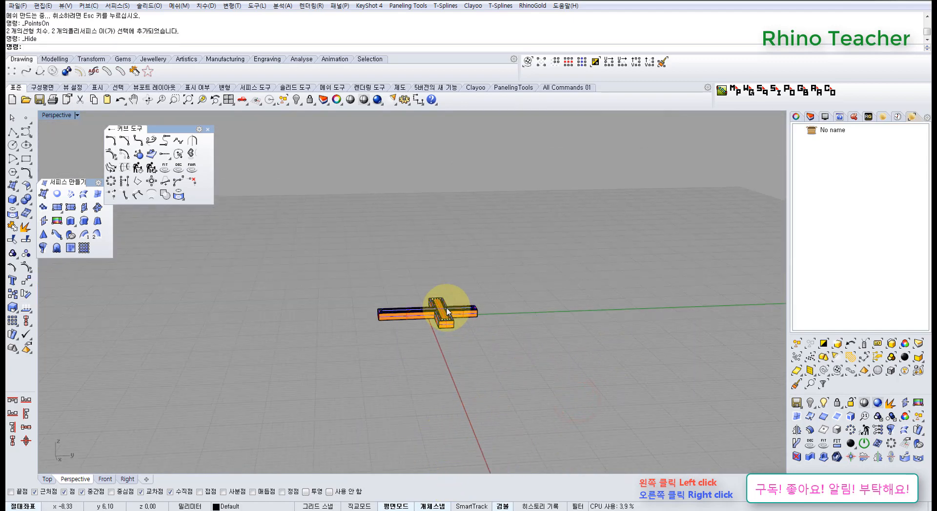
# Raise the strip's middle control points in the Right view and spread them apart to shape a rounded dome profile.
pyautogui.scroll(4, 446, 313)
pyautogui.hotkey('ctrl', 'F3')
pyautogui.scroll(8, 452, 275)
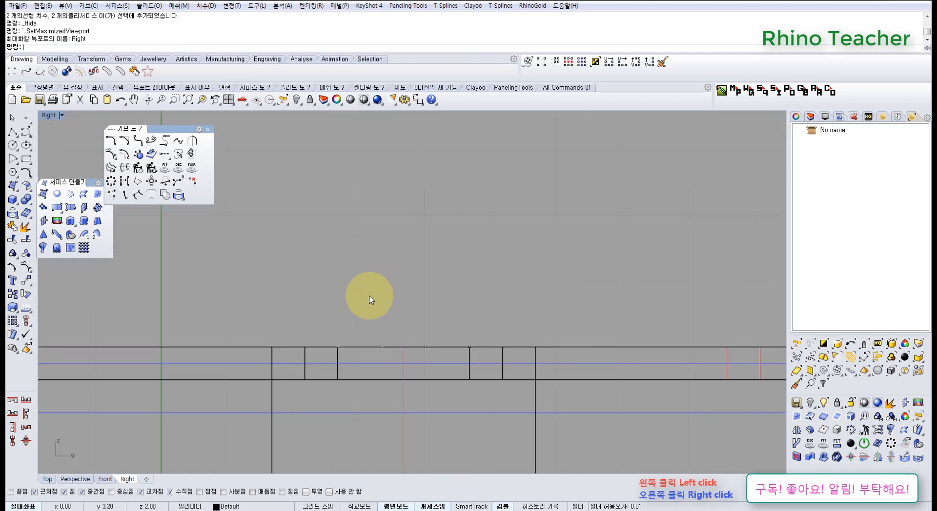
pyautogui.moveTo(431, 353); pyautogui.dragTo(411, 245)
pyautogui.scroll(3, 396, 322)
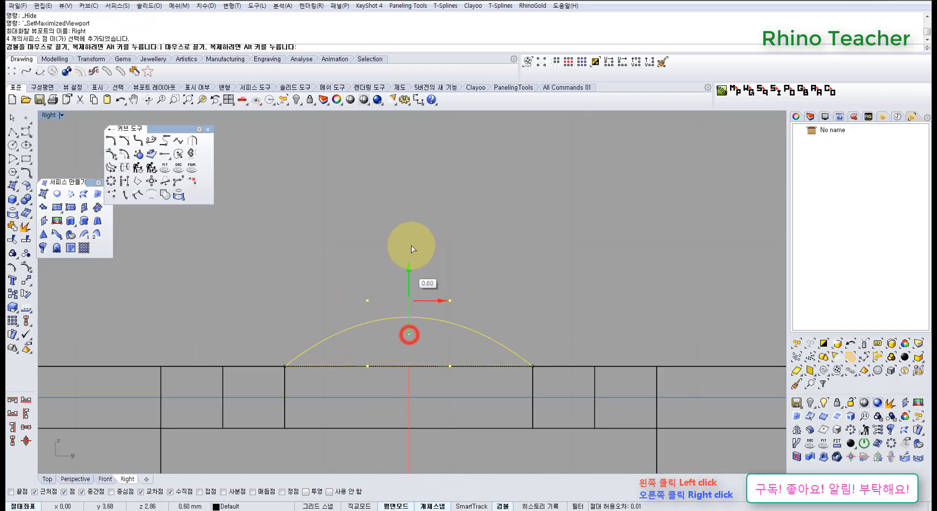
pyautogui.moveTo(411, 212); pyautogui.dragTo(411, 201)
pyautogui.moveTo(368, 232); pyautogui.dragTo(315, 240)
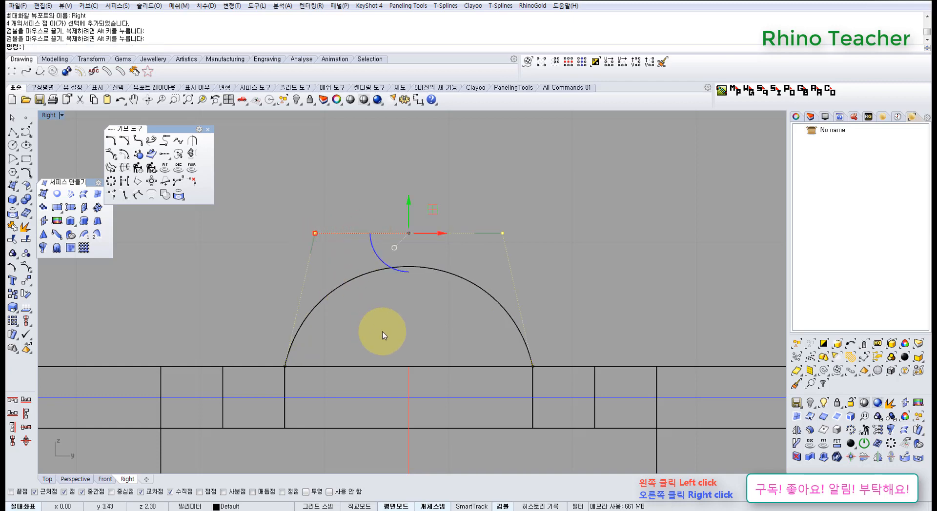
# Try moving the dome's two upper control points outward, directly above its base ends, and undo the change.
pyautogui.scroll(4, 315, 283)
pyautogui.scroll(-4, 283, 241)
pyautogui.moveTo(333, 267); pyautogui.dragTo(351, 323, button='right')
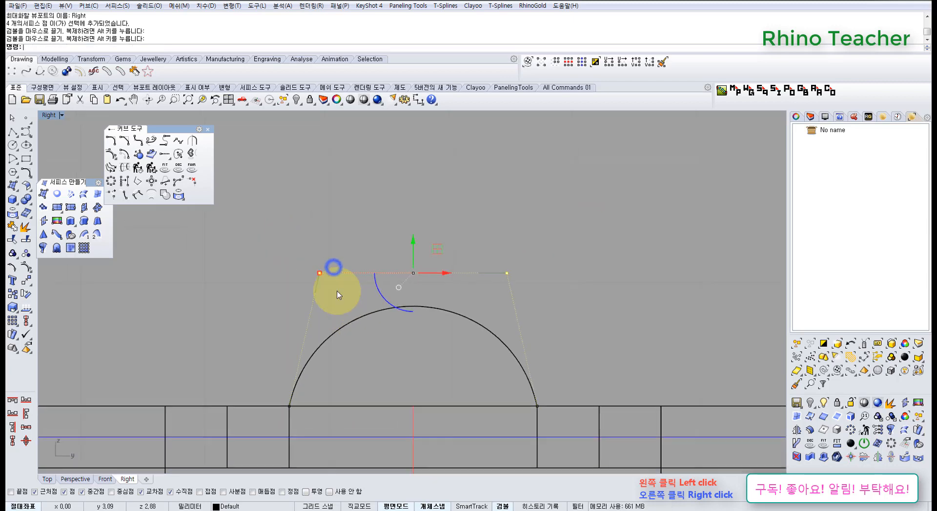
pyautogui.moveTo(292, 271); pyautogui.dragTo(289, 268)
pyautogui.click(294, 237)
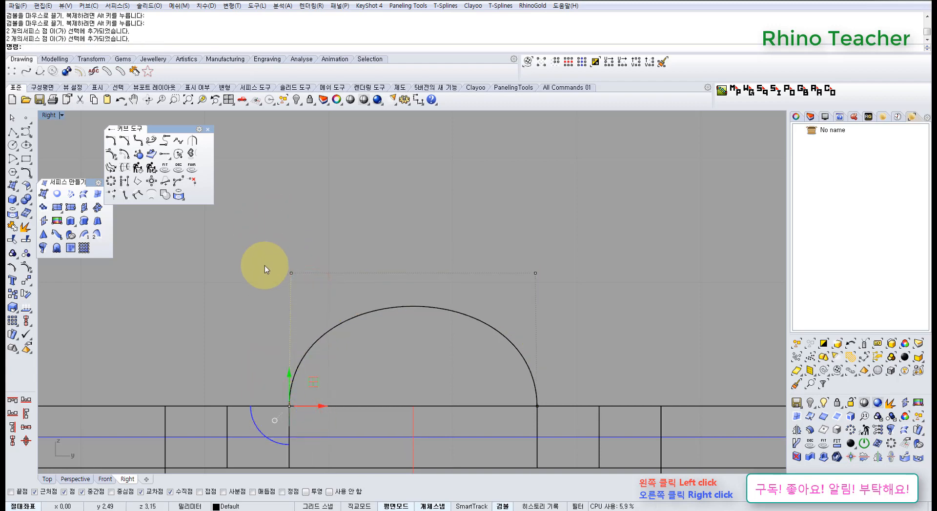
pyautogui.hotkey('ctrl', 'z')
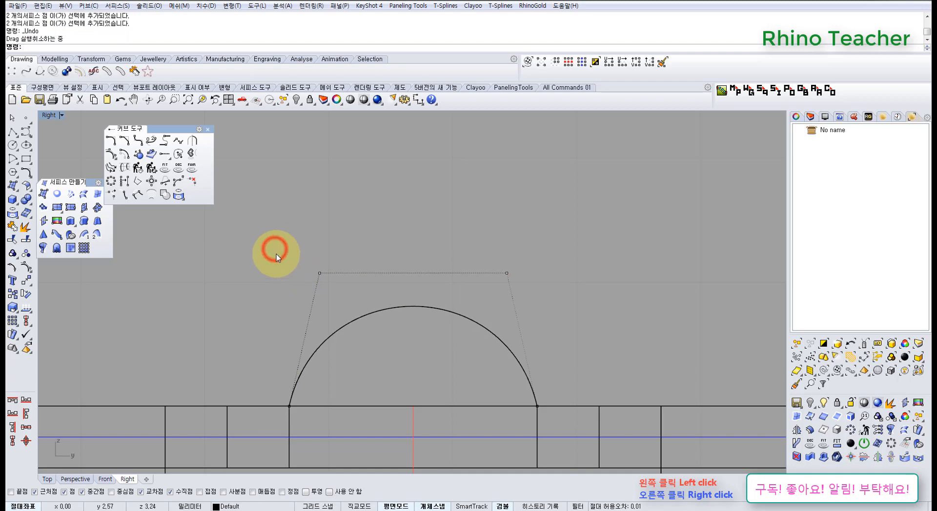
pyautogui.moveTo(323, 264); pyautogui.dragTo(301, 259, button='right')
pyautogui.scroll(-6, 299, 248)
pyautogui.scroll(6, 311, 262)
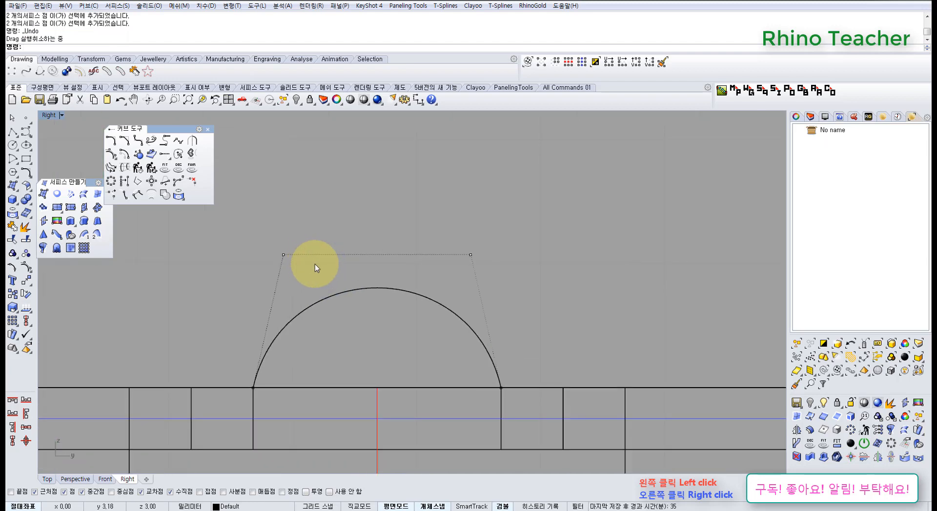
# Rotate a copy of the domed strip by -90° about its centre in the Top view, running it along the vertical arms.
pyautogui.hotkey('ctrl', 'F4')
pyautogui.moveTo(357, 256)
pyautogui.mouseDown(button='right')
pyautogui.moveTo(441, 355)
pyautogui.moveTo(461, 354)
pyautogui.mouseUp(button='right')
pyautogui.scroll(6, 437, 293)
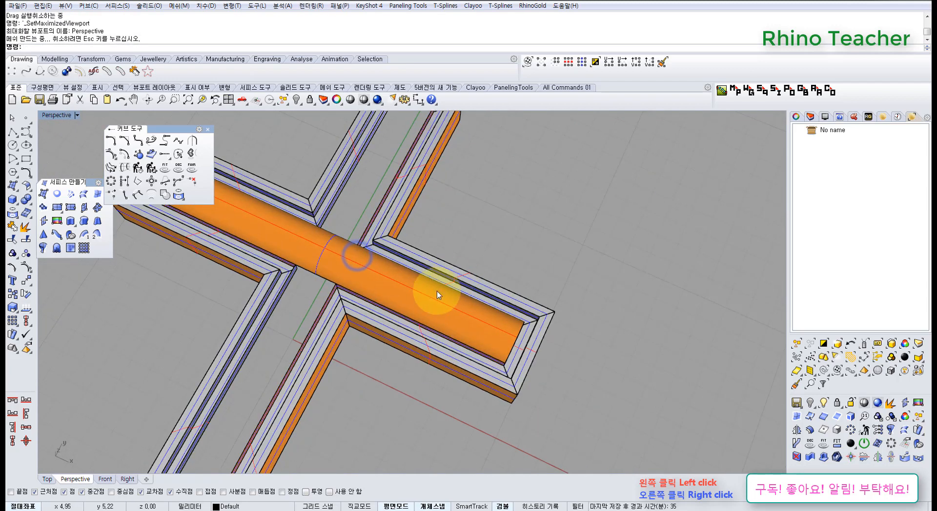
pyautogui.click(437, 294)
pyautogui.hotkey('ctrl', 'F1')
pyautogui.scroll(6, 429, 293)
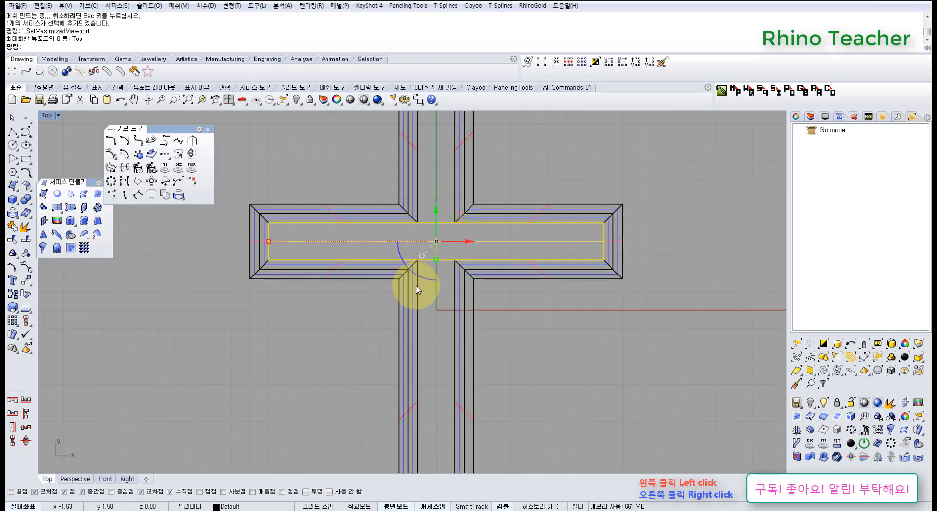
pyautogui.moveTo(428, 280); pyautogui.dragTo(386, 229)
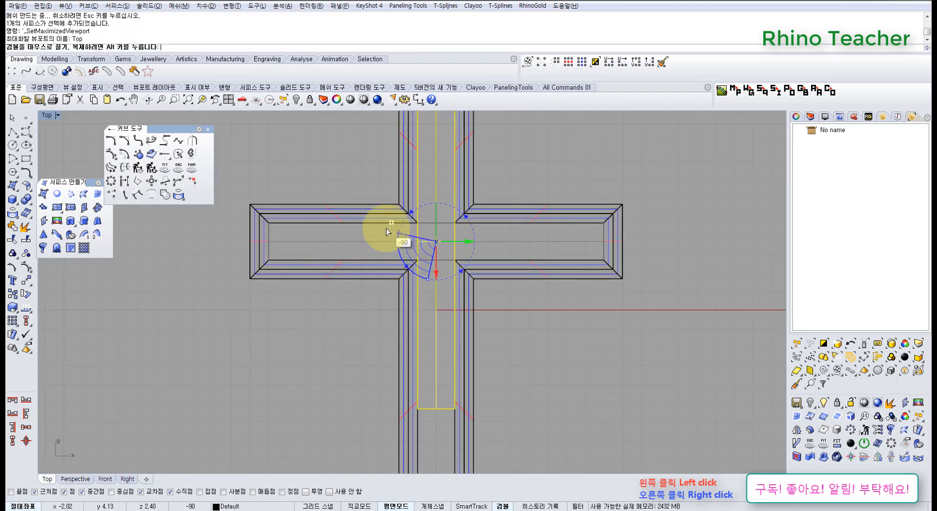
# Align the upper end of the rotated strip to the inner edge of the cross's upper arm.
pyautogui.scroll(-4, 433, 271)
pyautogui.scroll(5, 397, 214)
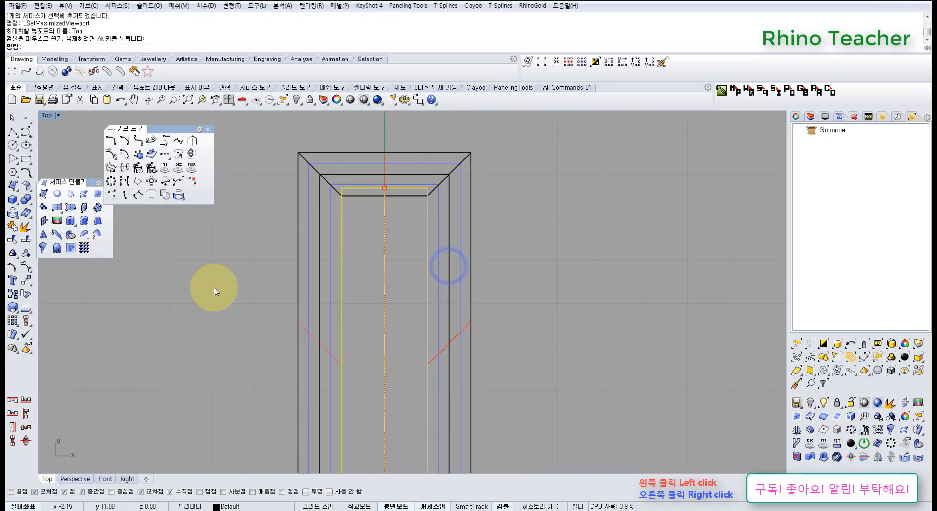
pyautogui.click(26, 280)
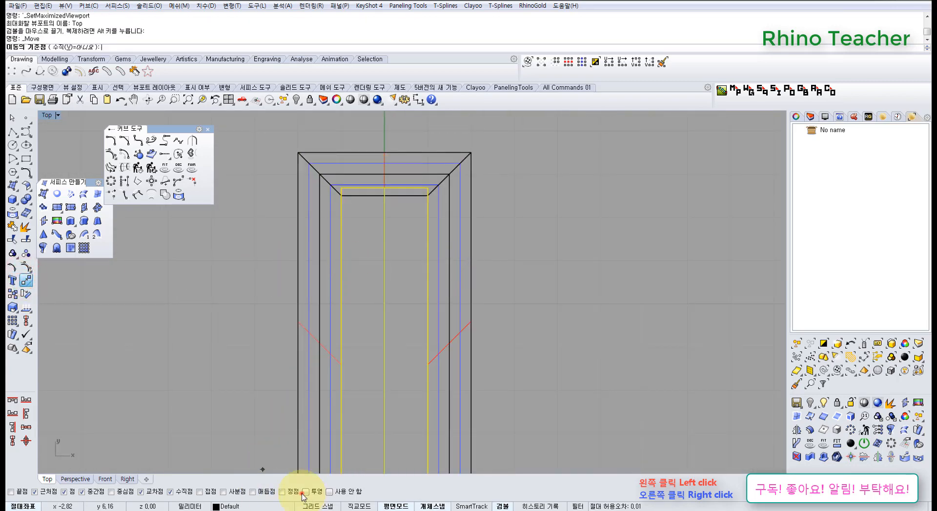
pyautogui.press('Escape')
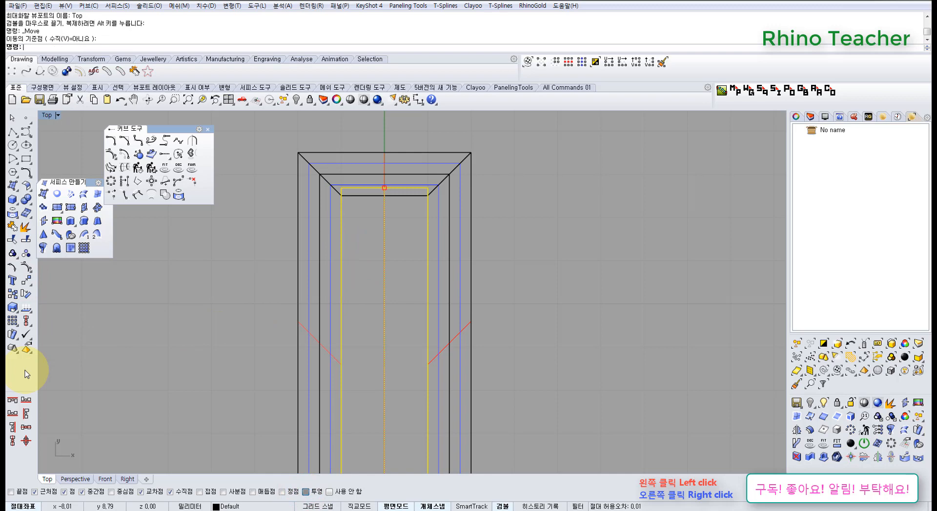
pyautogui.click(12, 401)
pyautogui.click(359, 198)
pyautogui.scroll(-4, 402, 261)
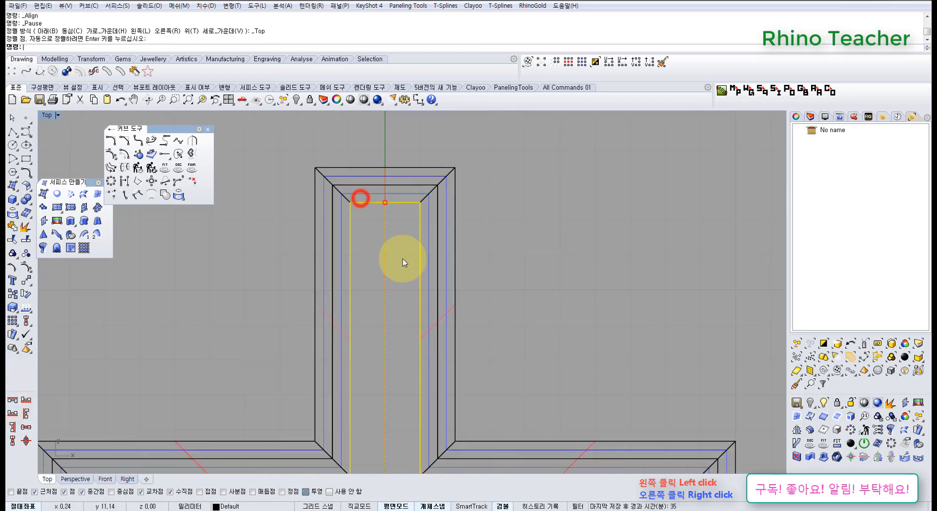
# Show the vertical strip's control points and select the four at its lower end.
pyautogui.scroll(5, 380, 327)
pyautogui.press('F10')
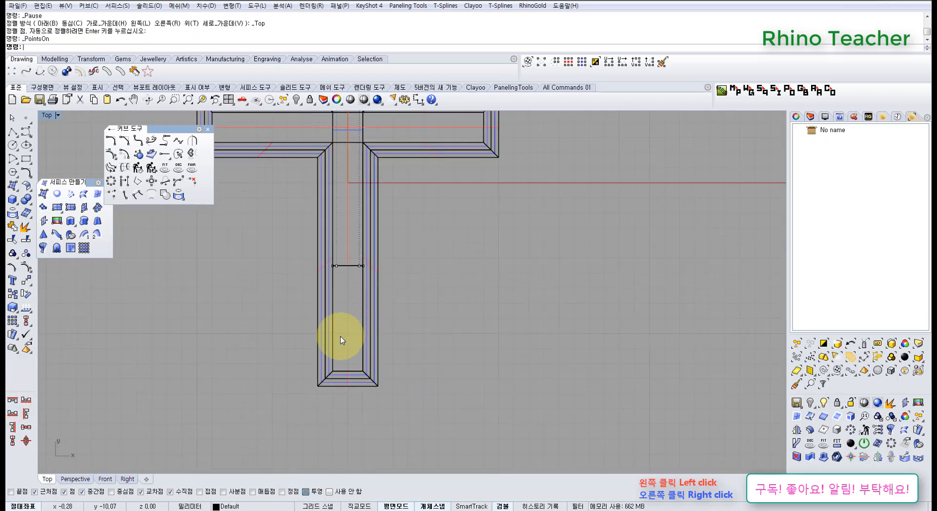
pyautogui.scroll(3, 341, 291)
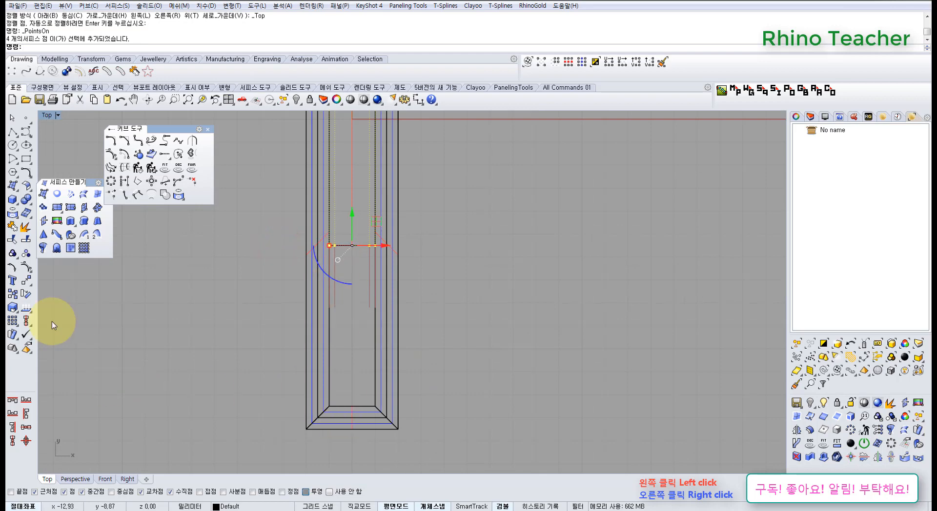
# Try to move the four selected end points down to the inner corner of the lower arm.
pyautogui.click(26, 280)
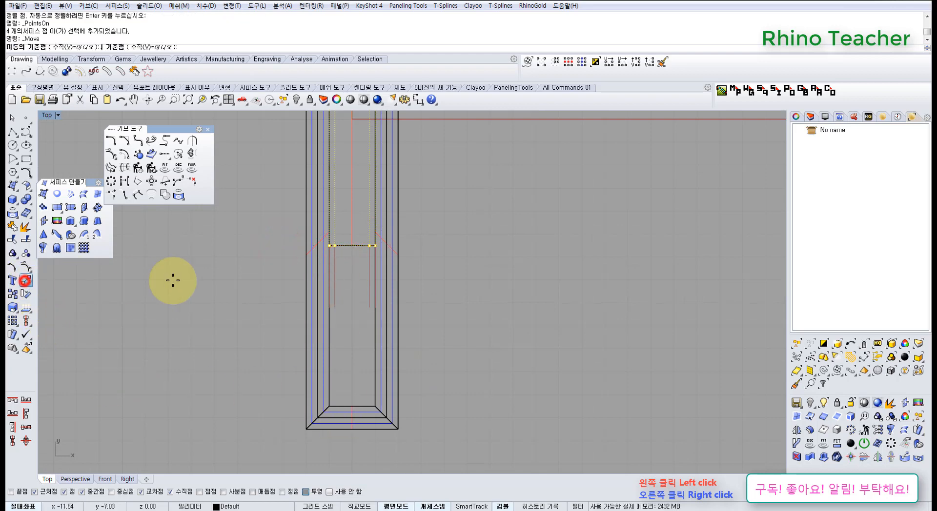
pyautogui.click(327, 246)
pyautogui.click(327, 405)
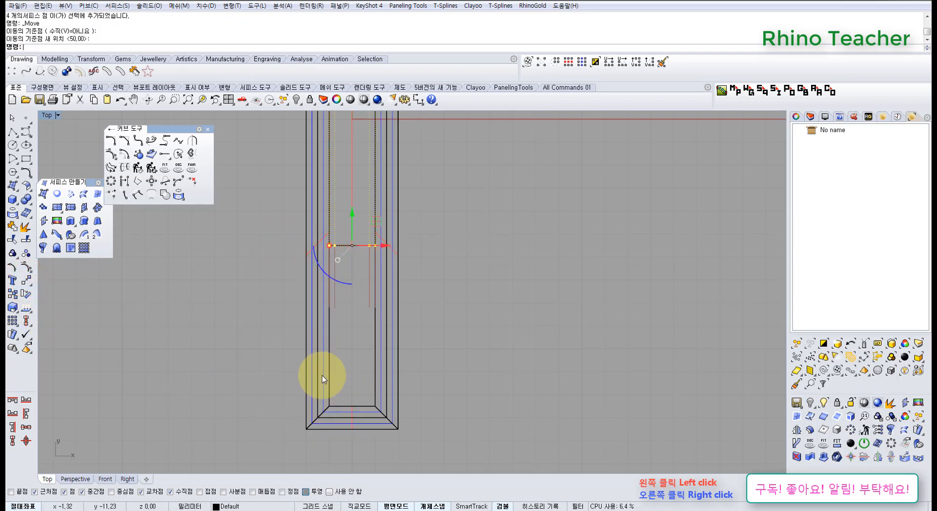
# Extend the vertical strip by setting its lower end points' Y position to the lower arm's inner corner with Set Points.
pyautogui.click(27, 282)
pyautogui.click(79, 310)
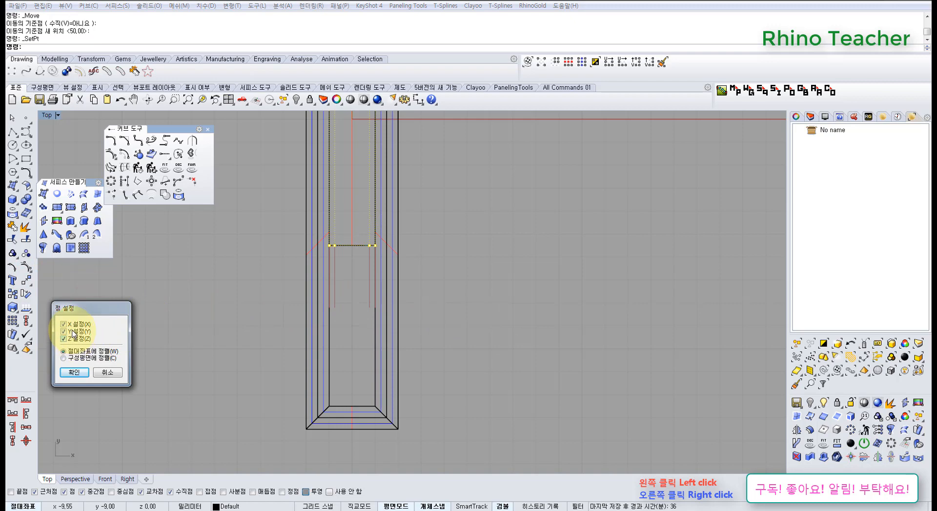
pyautogui.click(74, 373)
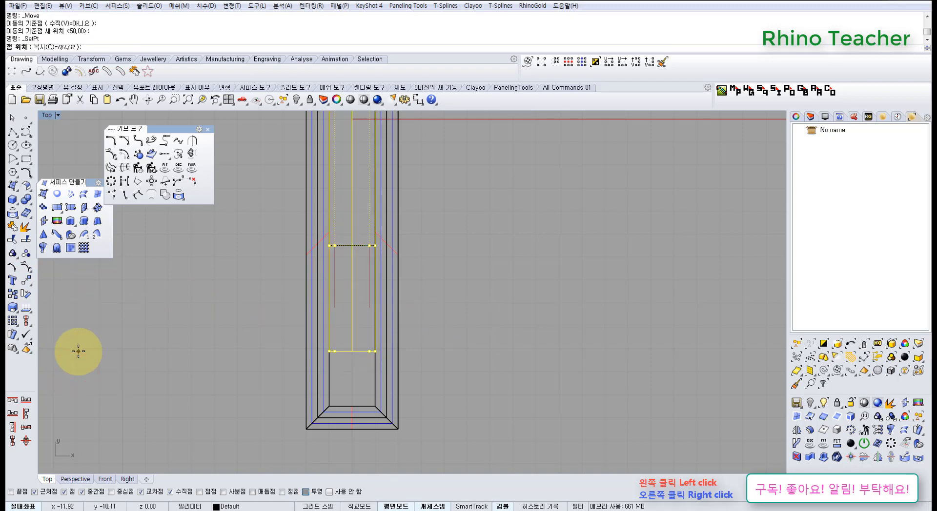
pyautogui.click(330, 406)
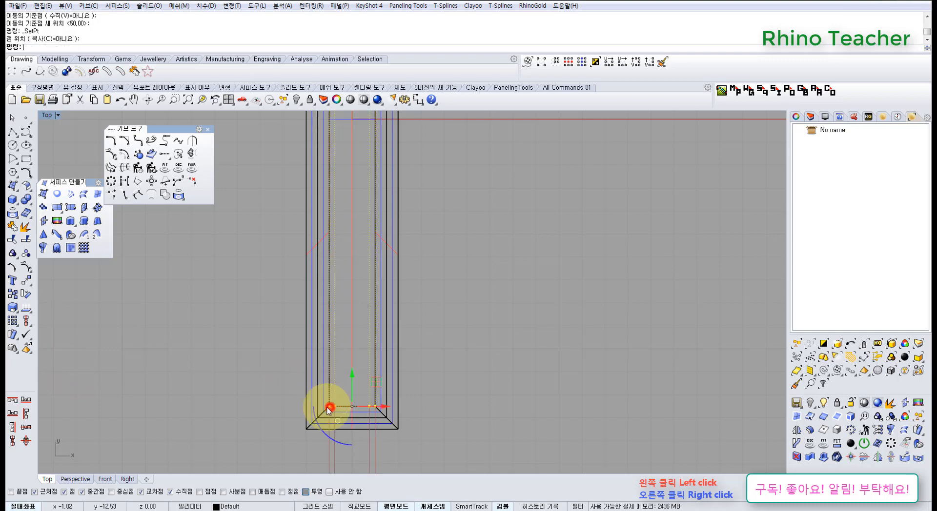
# Split the horizontal domed strip where it crosses the vertical one, viewing the crossing in Perspective.
pyautogui.hotkey('ctrl', 'F4')
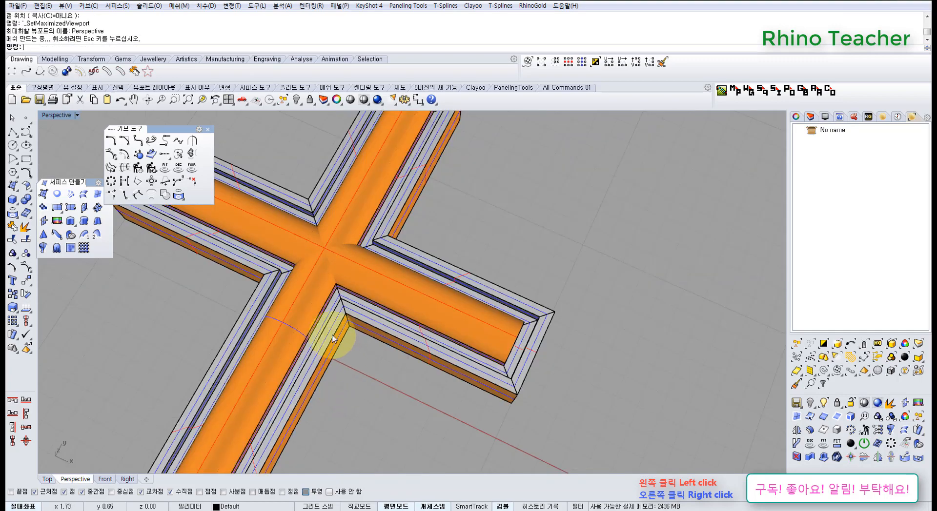
pyautogui.scroll(-5, 333, 340)
pyautogui.moveTo(331, 346); pyautogui.dragTo(405, 289, button='right')
pyautogui.scroll(7, 265, 270)
pyautogui.scroll(4, 347, 276)
pyautogui.click(346, 277)
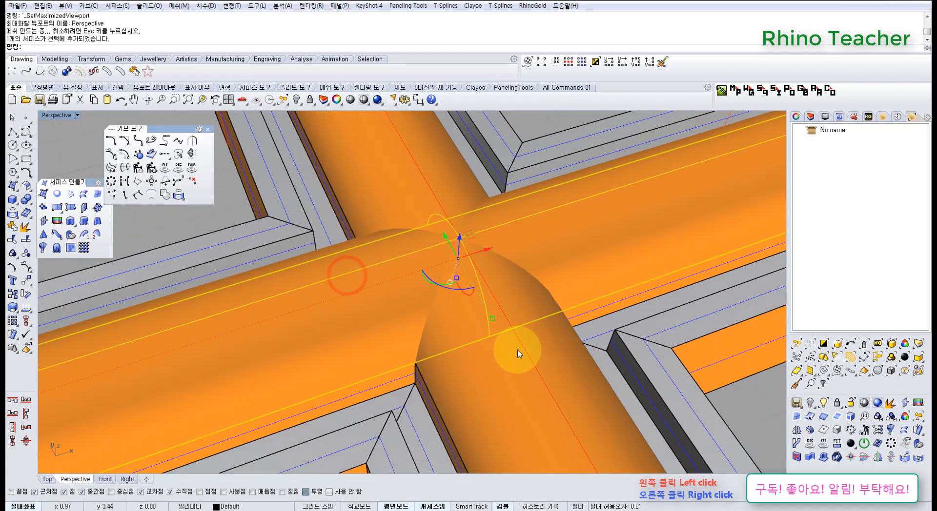
pyautogui.scroll(-2, 534, 353)
pyautogui.keyDown('shift'); pyautogui.moveTo(534, 353); pyautogui.dragTo(424, 328, button='right'); pyautogui.keyUp('shift')
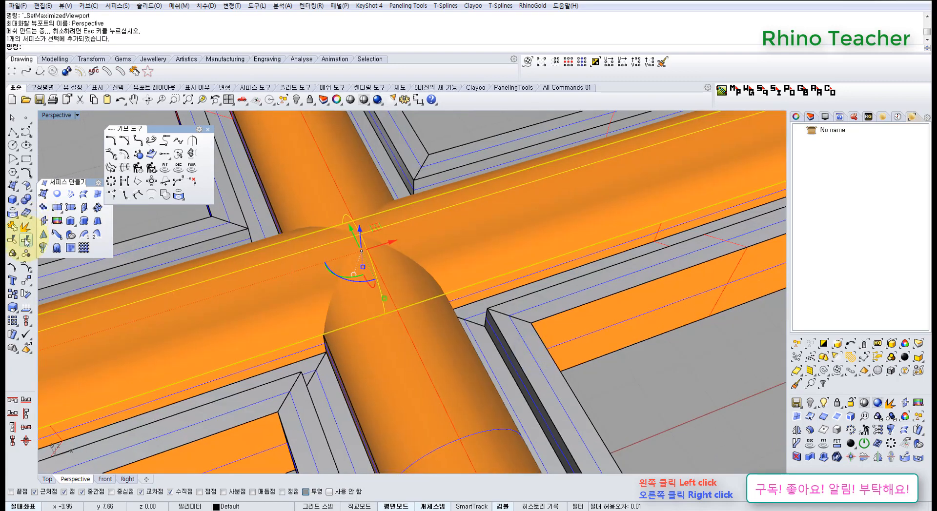
pyautogui.click(27, 240)
pyautogui.click(426, 393)
pyautogui.press('Return')
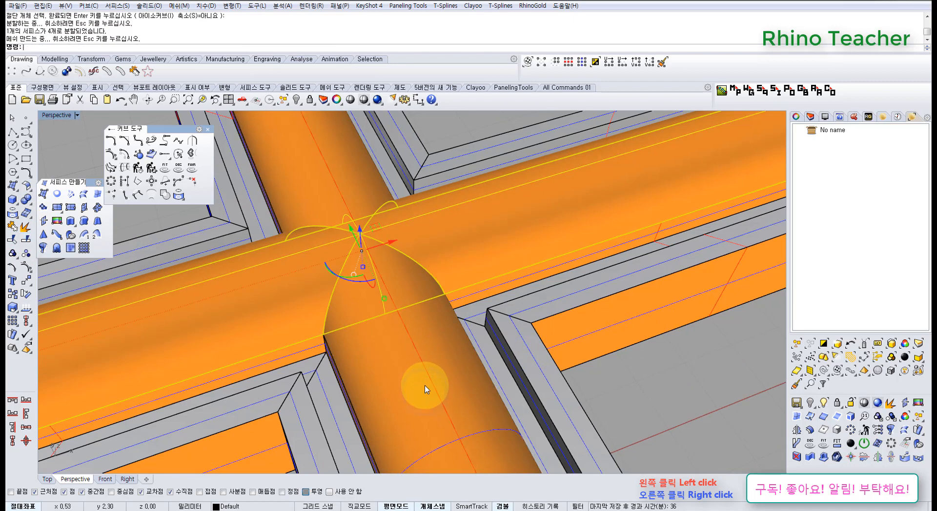
# Split the vertical domed strip using the two horizontal strip pieces as cutting objects.
pyautogui.click(436, 232)
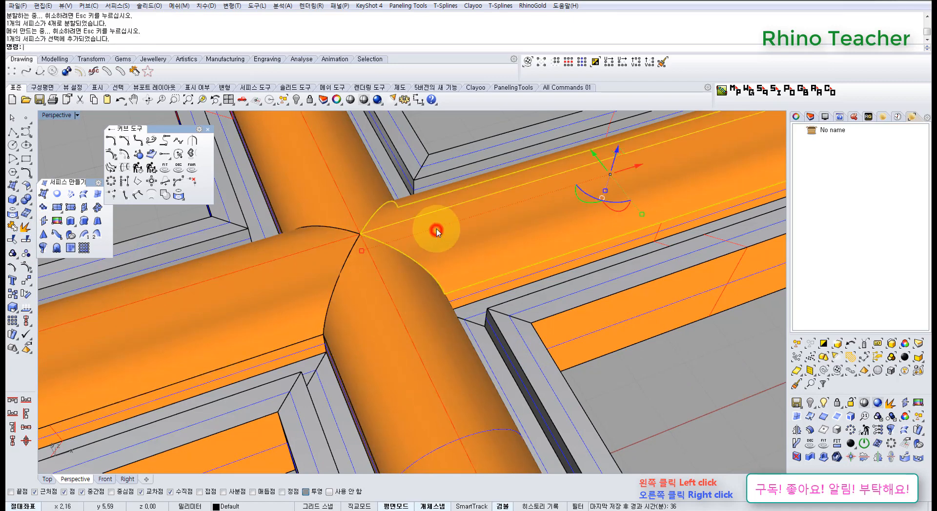
pyautogui.click(324, 182)
pyautogui.rightClick(457, 207)
pyautogui.click(459, 209)
pyautogui.click(285, 279)
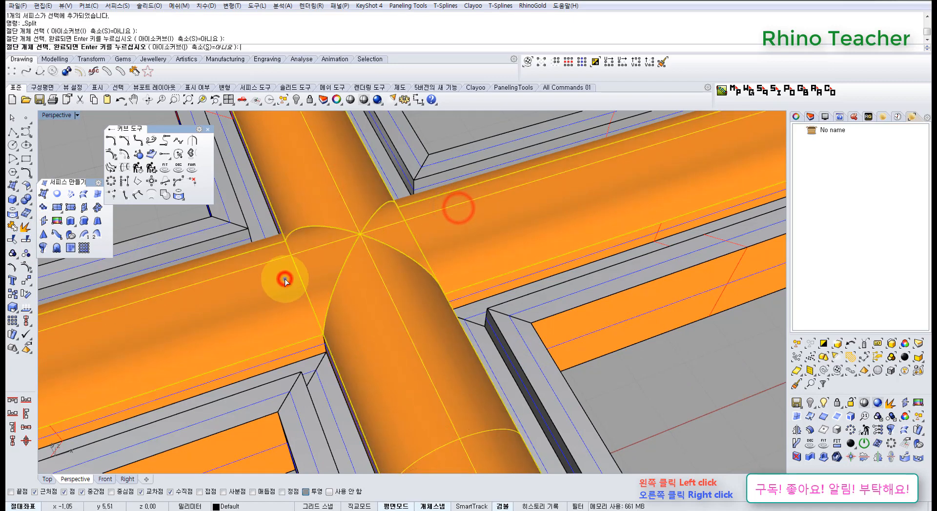
pyautogui.rightClick(285, 279)
# Check the split strip pieces individually and examine the crossing from underneath the cross.
pyautogui.click(371, 309)
pyautogui.click(333, 191)
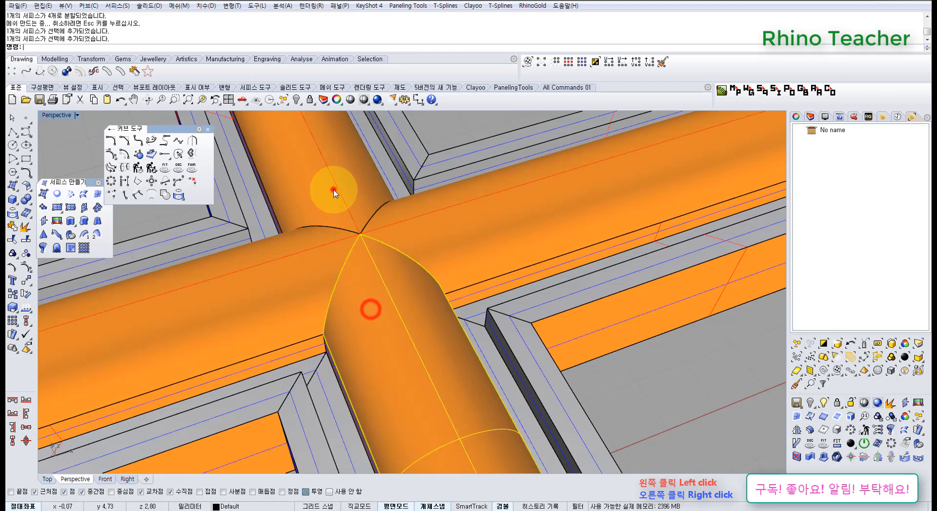
pyautogui.click(453, 228)
pyautogui.moveTo(337, 364); pyautogui.dragTo(347, 171, button='right')
pyautogui.press('Escape')
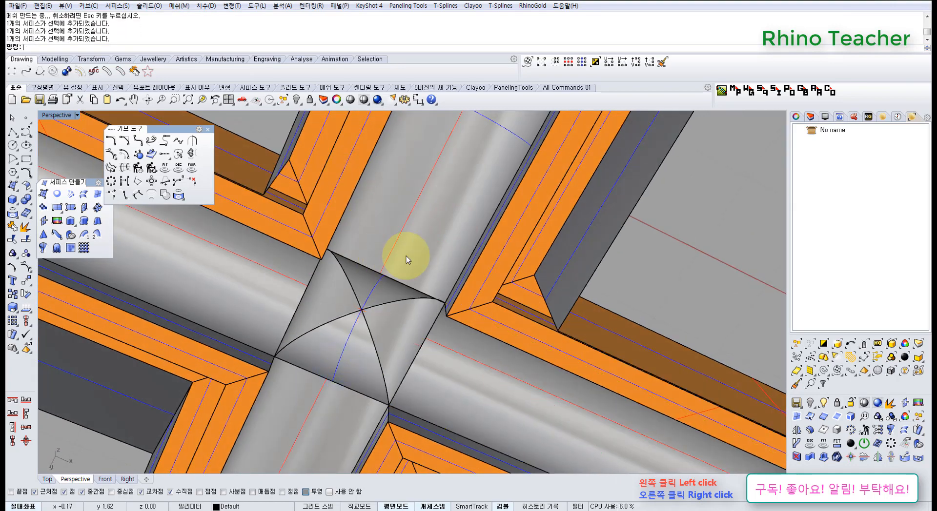
pyautogui.scroll(5, 371, 285)
pyautogui.moveTo(405, 270); pyautogui.dragTo(361, 305, button='right')
pyautogui.press('Escape')
# Delete the leftover inner strip pieces beneath the crossing one by one.
pyautogui.click(386, 287)
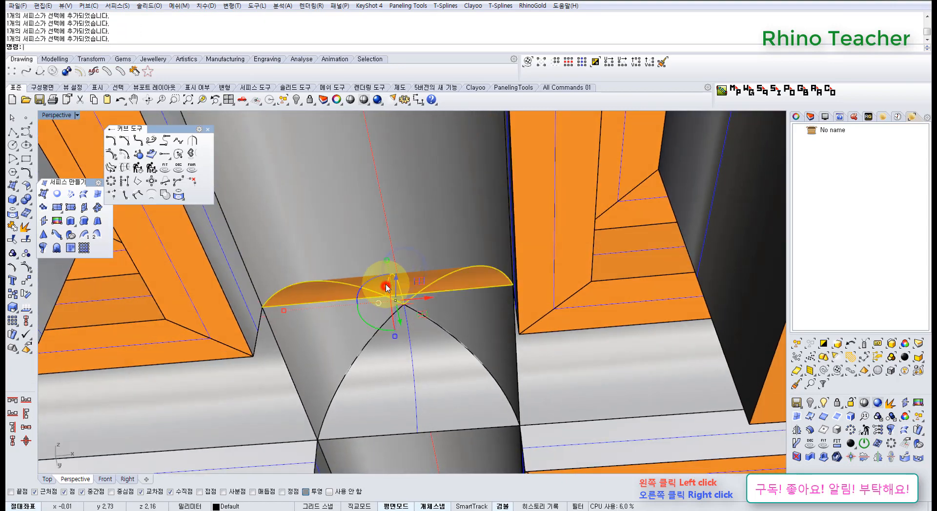
pyautogui.press('Delete')
pyautogui.click(300, 384)
pyautogui.press('Delete')
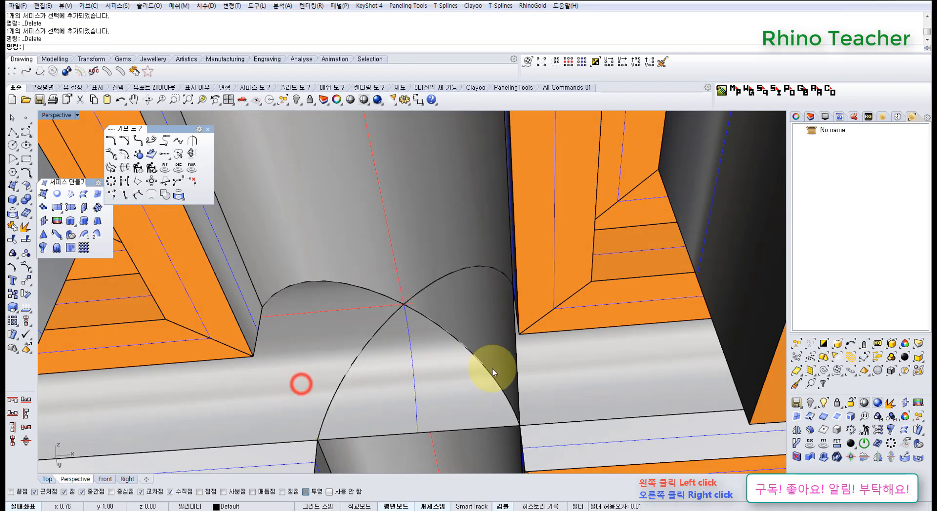
pyautogui.click(492, 369)
pyautogui.press('Delete')
# Undo the piece deletions and both strip splits.
pyautogui.moveTo(443, 398); pyautogui.dragTo(463, 379, button='right')
pyautogui.hotkey('ctrl', 'z')
pyautogui.hotkey('ctrl', 'z')
pyautogui.hotkey('ctrl', 'z')
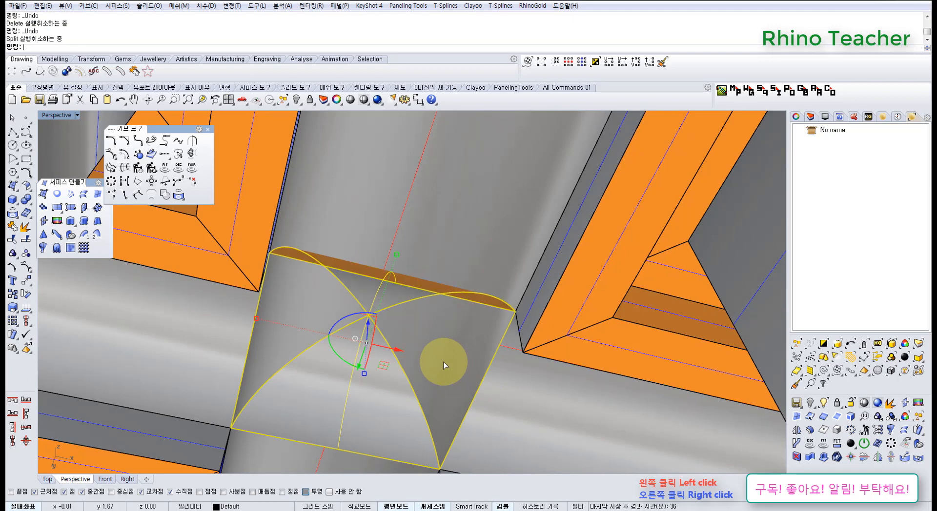
pyautogui.moveTo(443, 347); pyautogui.dragTo(403, 357, button='right')
pyautogui.hotkey('ctrl', 'z')
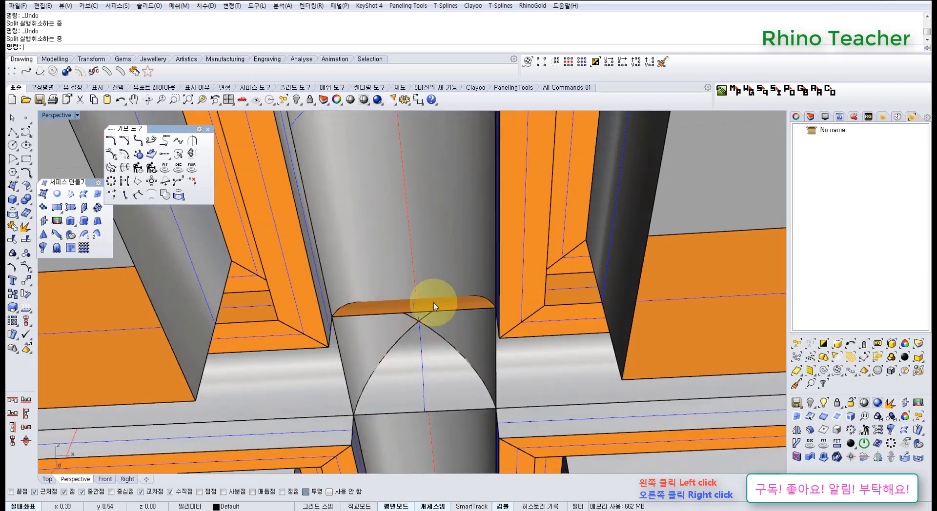
# Trim the two domed strips against each other, removing the four inner portions beneath the crossing.
pyautogui.click(432, 268)
pyautogui.click(286, 371)
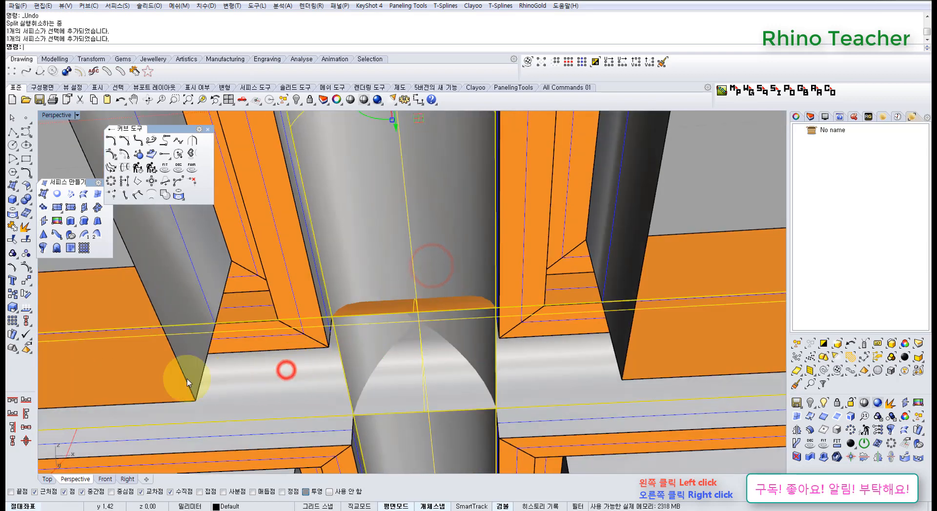
pyautogui.click(13, 238)
pyautogui.scroll(3, 435, 391)
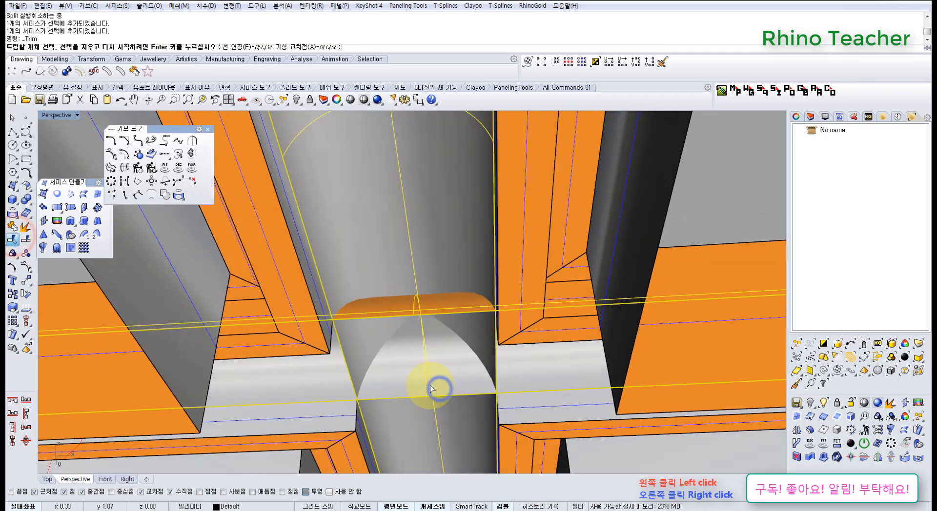
pyautogui.click(414, 389)
pyautogui.click(539, 320)
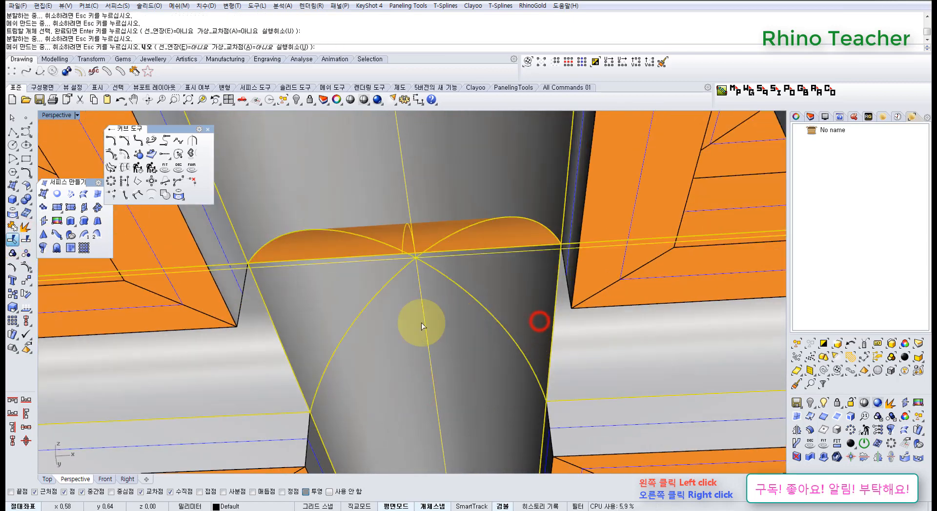
pyautogui.click(283, 334)
pyautogui.click(336, 248)
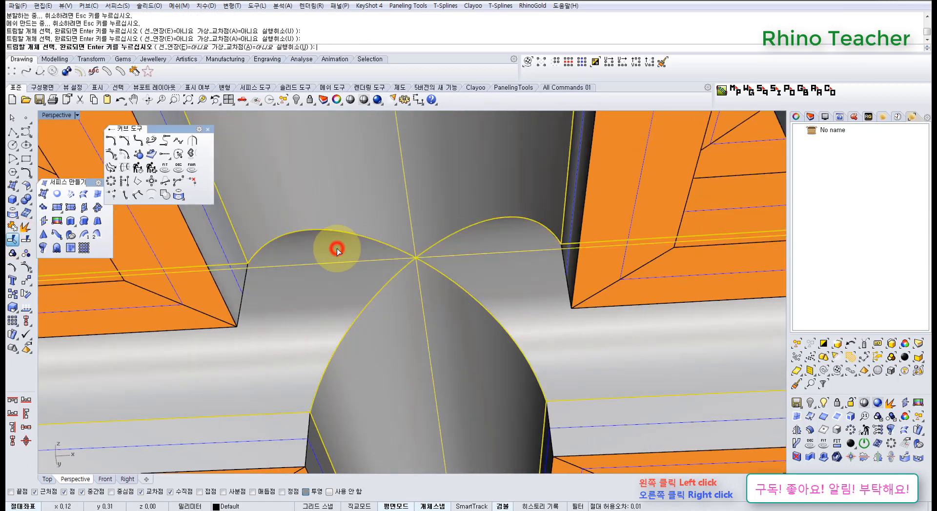
# Join the cross body surfaces and the trimmed domed strips into one polysurface.
pyautogui.scroll(-2, 347, 244)
pyautogui.scroll(-6, 361, 240)
pyautogui.moveTo(418, 187); pyautogui.dragTo(431, 369, button='right')
pyautogui.scroll(-8, 431, 369)
pyautogui.moveTo(528, 355); pyautogui.dragTo(529, 219, button='right')
pyautogui.moveTo(529, 205); pyautogui.dragTo(102, 399)
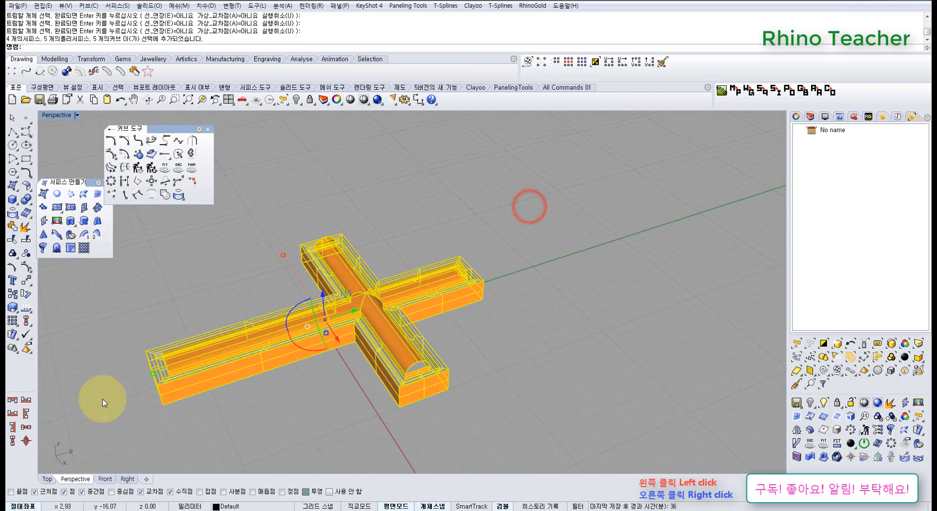
pyautogui.click(12, 227)
pyautogui.click(189, 286)
# Undo the join and the strip trimming, going back to the full-length untrimmed domed strips.
pyautogui.moveTo(216, 360); pyautogui.dragTo(310, 347, button='right')
pyautogui.scroll(3, 405, 401)
pyautogui.scroll(-3, 405, 293)
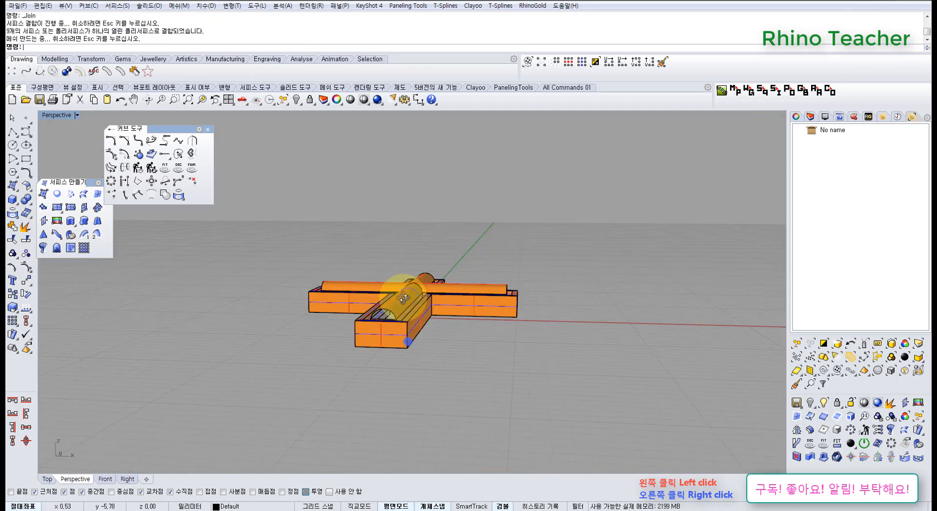
pyautogui.moveTo(408, 341)
pyautogui.mouseDown(button='right')
pyautogui.moveTo(388, 184)
pyautogui.moveTo(314, 383)
pyautogui.moveTo(393, 356)
pyautogui.moveTo(412, 327)
pyautogui.moveTo(462, 297)
pyautogui.moveTo(473, 295)
pyautogui.moveTo(503, 329)
pyautogui.moveTo(441, 319)
pyautogui.moveTo(356, 286)
pyautogui.moveTo(373, 324)
pyautogui.moveTo(395, 330)
pyautogui.mouseUp(button='right')
pyautogui.scroll(3, 425, 229)
pyautogui.scroll(3, 307, 387)
pyautogui.hotkey('ctrl', 'z')
pyautogui.hotkey('ctrl', 'z')
pyautogui.hotkey('ctrl', 'z')
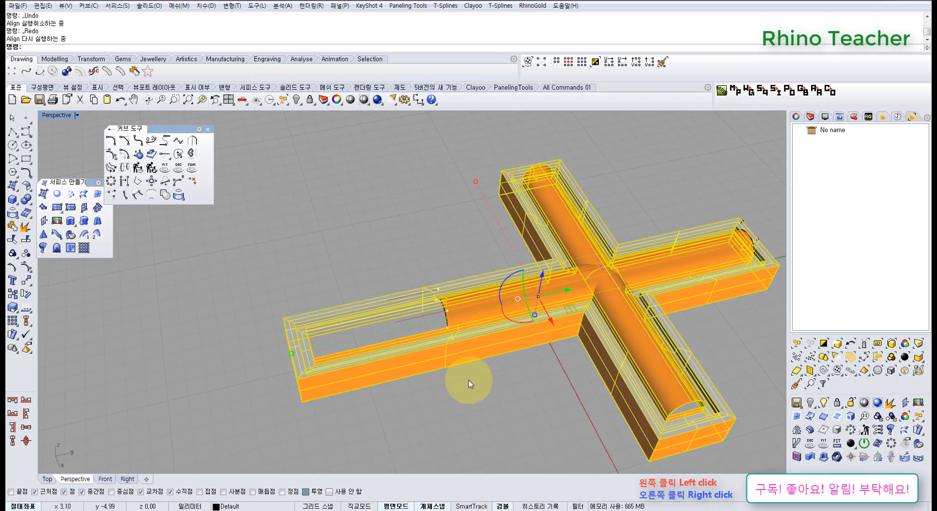
pyautogui.click(449, 383)
pyautogui.moveTo(397, 356); pyautogui.dragTo(401, 318, button='right')
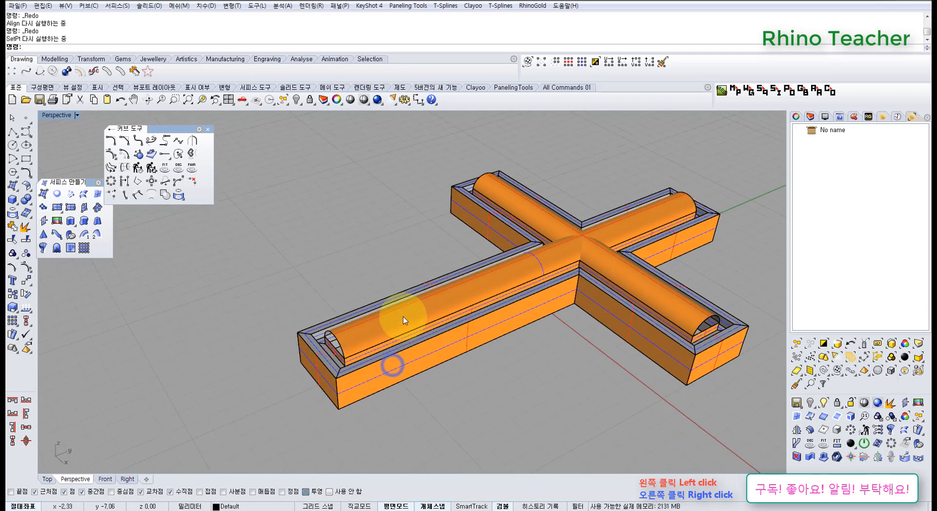
# Show the long domed strip's control points and move the two upper points at the lower arm's end inward along the strip.
pyautogui.click(403, 315)
pyautogui.moveTo(462, 319); pyautogui.dragTo(375, 266, button='right')
pyautogui.press('F10')
pyautogui.moveTo(265, 233); pyautogui.dragTo(317, 274)
pyautogui.scroll(3, 312, 256)
pyautogui.click(310, 256)
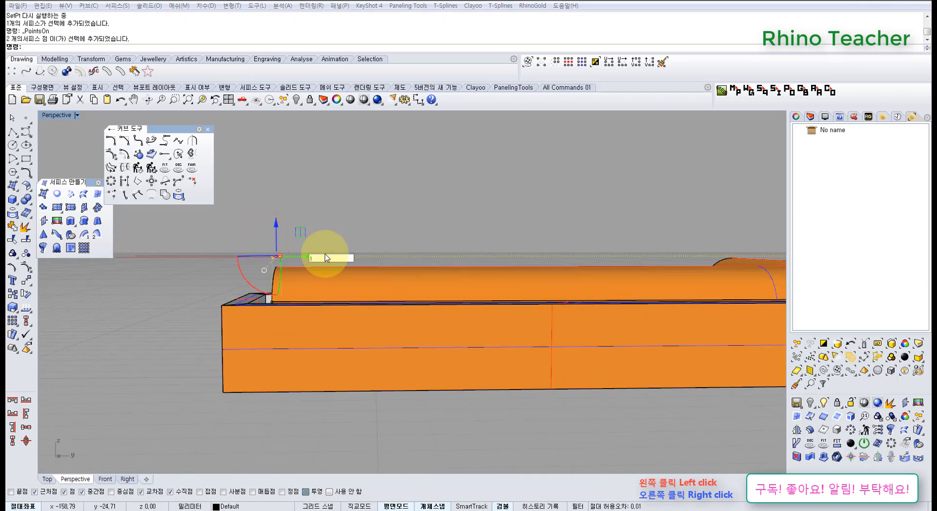
pyautogui.scroll(-4, 357, 262)
# Move the two upper control points at the long domed strip's opposite end inward so that this end slopes too.
pyautogui.moveTo(334, 255); pyautogui.dragTo(428, 372, button='right')
pyautogui.keyDown('shift'); pyautogui.moveTo(520, 322); pyautogui.dragTo(364, 371, button='right'); pyautogui.keyUp('shift')
pyautogui.scroll(-4, 366, 370)
pyautogui.moveTo(573, 324); pyautogui.dragTo(552, 280, button='right')
pyautogui.scroll(5, 586, 307)
pyautogui.moveTo(502, 269); pyautogui.dragTo(550, 300)
# Show the transverse domed strip's control points and move the upper points at both ends inward, using 1 mm for the second end.
pyautogui.moveTo(513, 267); pyautogui.dragTo(272, 264, button='right')
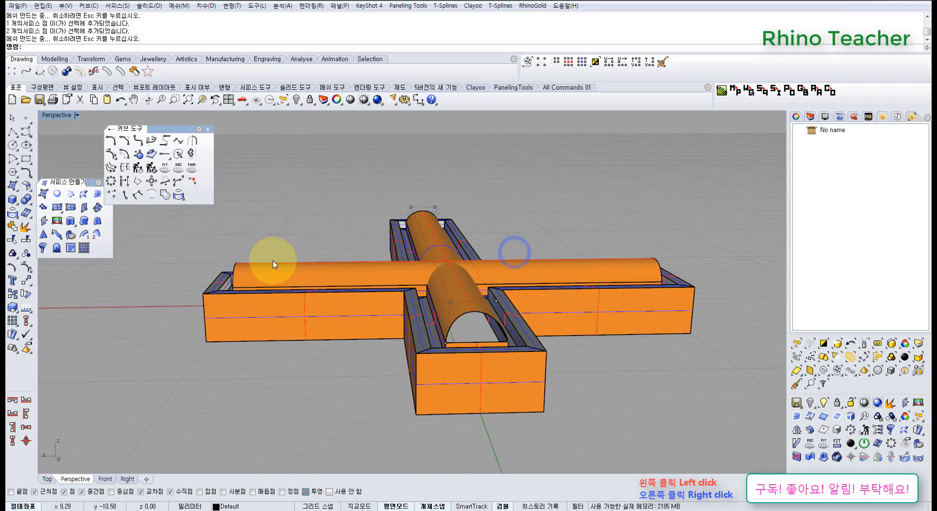
pyautogui.click(271, 273)
pyautogui.press('F10')
pyautogui.moveTo(235, 232); pyautogui.dragTo(215, 255, button='right')
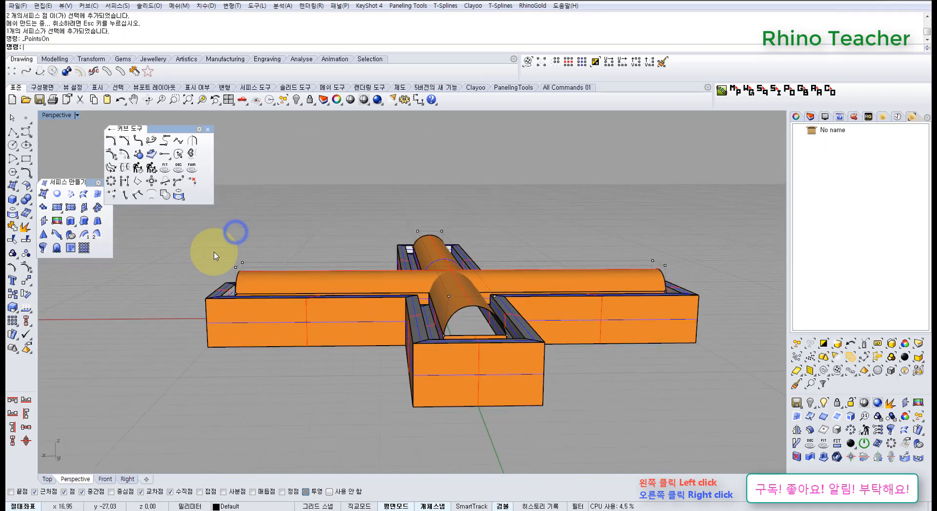
pyautogui.click(215, 265)
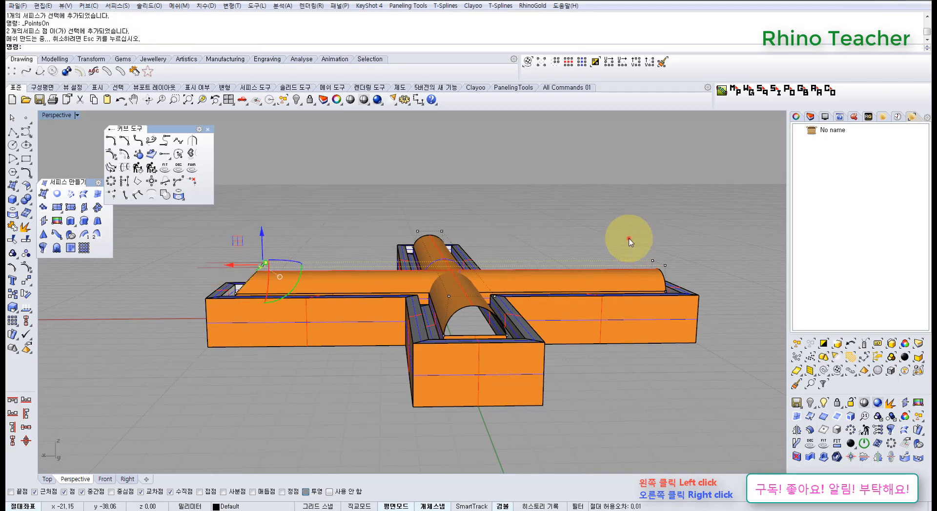
pyautogui.moveTo(629, 239); pyautogui.dragTo(674, 268)
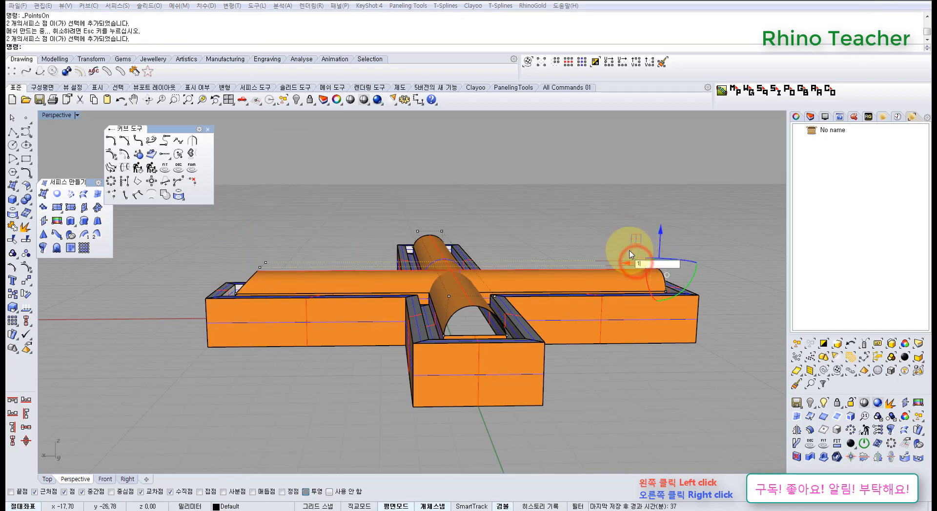
pyautogui.click(631, 255)
pyautogui.write('1')
pyautogui.press('Return')
# Trim the two sloped-end domed strips against each other, removing the four inner portions beneath the crossing.
pyautogui.moveTo(331, 247); pyautogui.dragTo(483, 314, button='right')
pyautogui.scroll(-5, 439, 282)
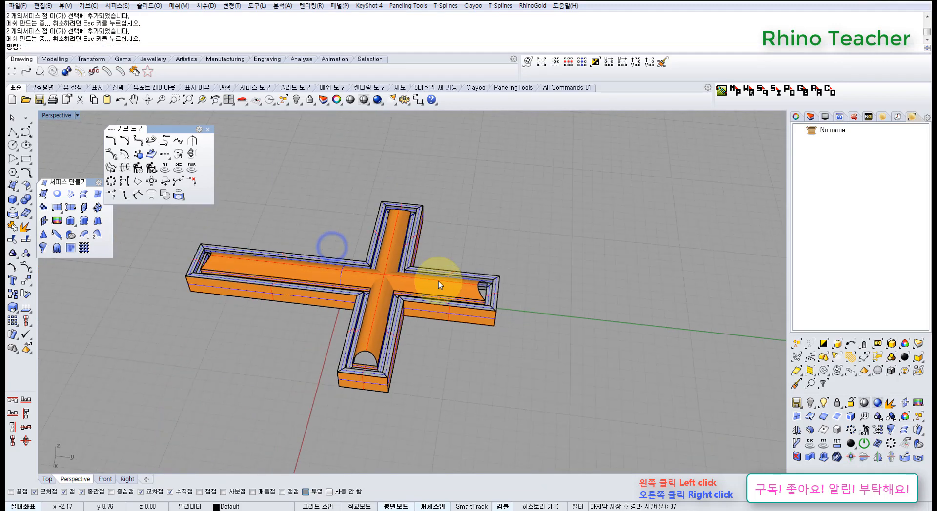
pyautogui.scroll(6, 429, 268)
pyautogui.click(428, 259)
pyautogui.keyDown('shift'); pyautogui.click(334, 294); pyautogui.keyUp('shift')
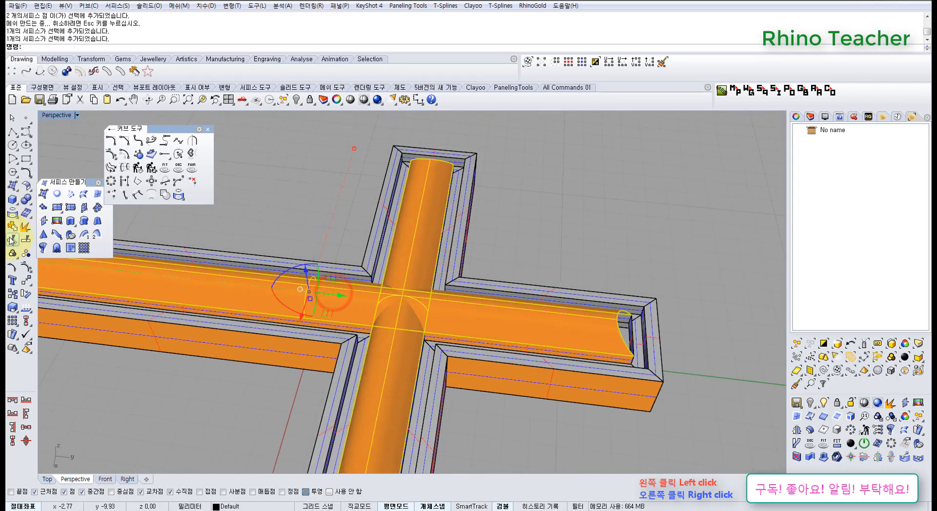
pyautogui.moveTo(391, 339); pyautogui.dragTo(393, 184, button='right')
pyautogui.scroll(5, 393, 344)
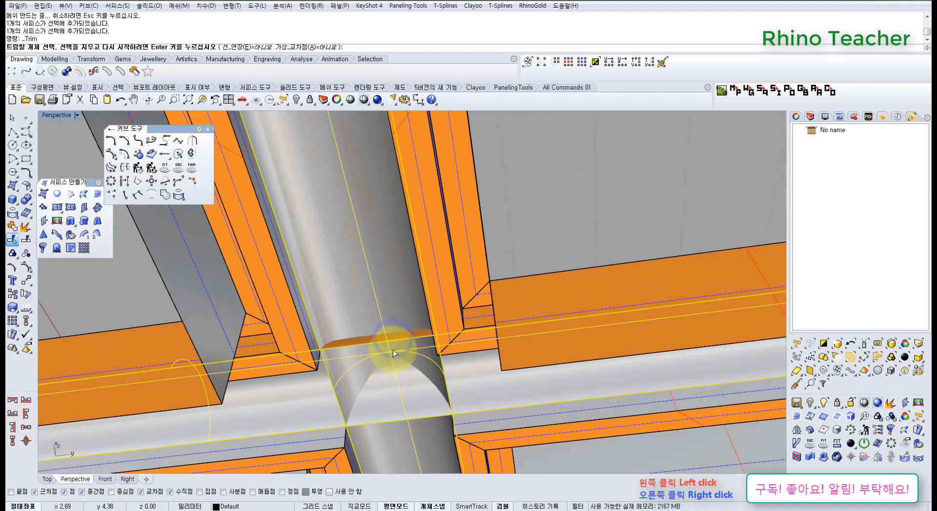
pyautogui.moveTo(383, 361); pyautogui.dragTo(374, 271, button='right')
pyautogui.scroll(3, 374, 271)
pyautogui.click(376, 287)
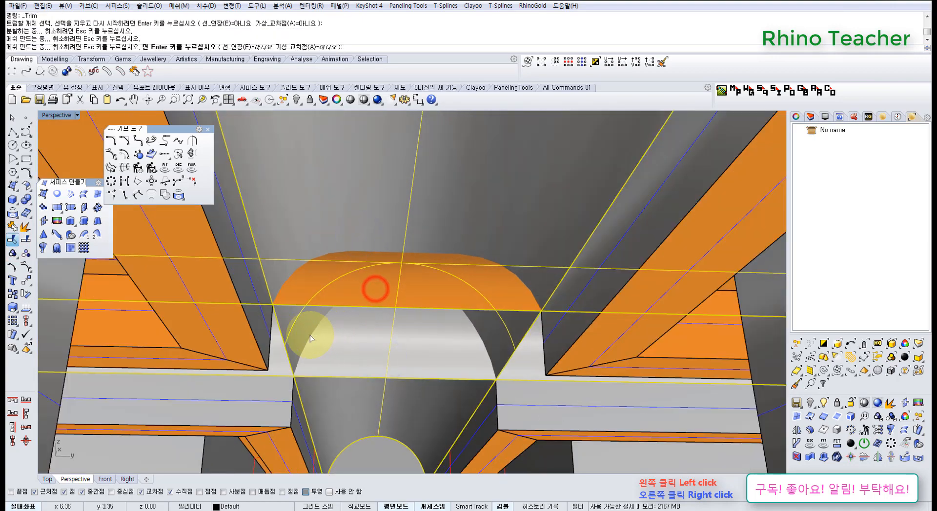
pyautogui.click(293, 336)
pyautogui.click(340, 357)
pyautogui.click(502, 345)
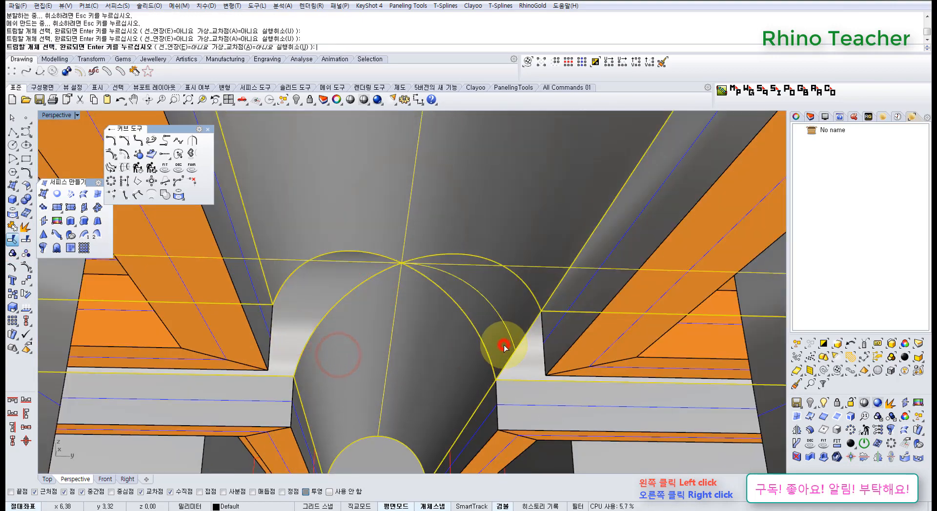
pyautogui.rightClick(502, 345)
# Create a torus in the Top view on the centreline above the upper arm, about 1 mm inner and 2 mm outer radius.
pyautogui.moveTo(502, 345); pyautogui.dragTo(477, 286, button='right')
pyautogui.scroll(-5, 433, 239)
pyautogui.moveTo(432, 239); pyautogui.dragTo(521, 354, button='right')
pyautogui.scroll(-5, 521, 354)
pyautogui.hotkey('ctrl', 'F1')
pyautogui.scroll(-2, 464, 334)
pyautogui.moveTo(259, 207); pyautogui.dragTo(413, 331, button='right')
pyautogui.moveTo(413, 218); pyautogui.dragTo(360, 286, button='right')
pyautogui.scroll(10, 349, 229)
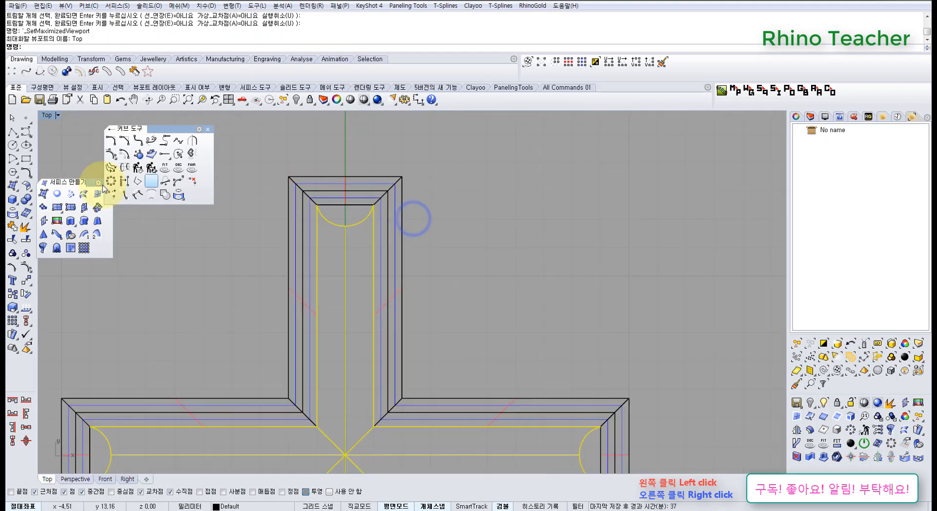
pyautogui.click(10, 200)
pyautogui.click(28, 231)
pyautogui.moveTo(334, 173); pyautogui.dragTo(310, 296, button='right')
pyautogui.scroll(4, 310, 263)
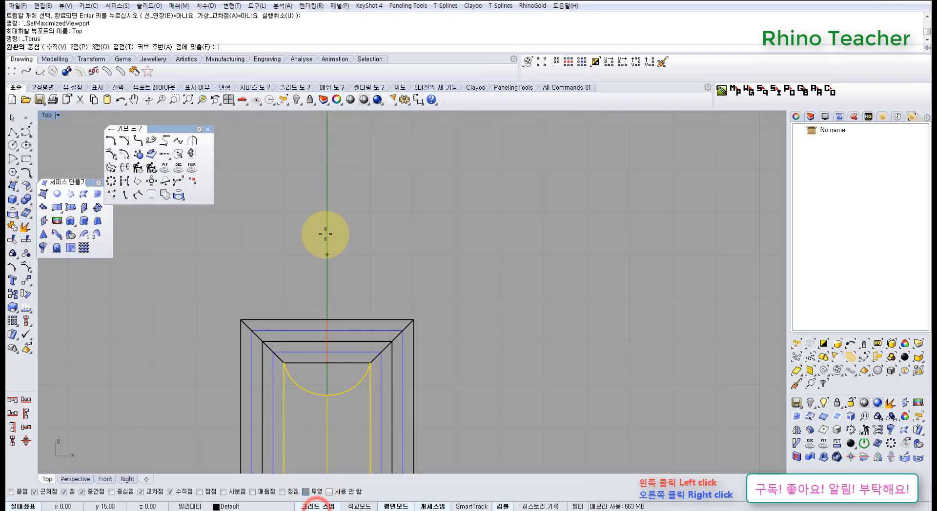
pyautogui.click(322, 221)
pyautogui.click(365, 210)
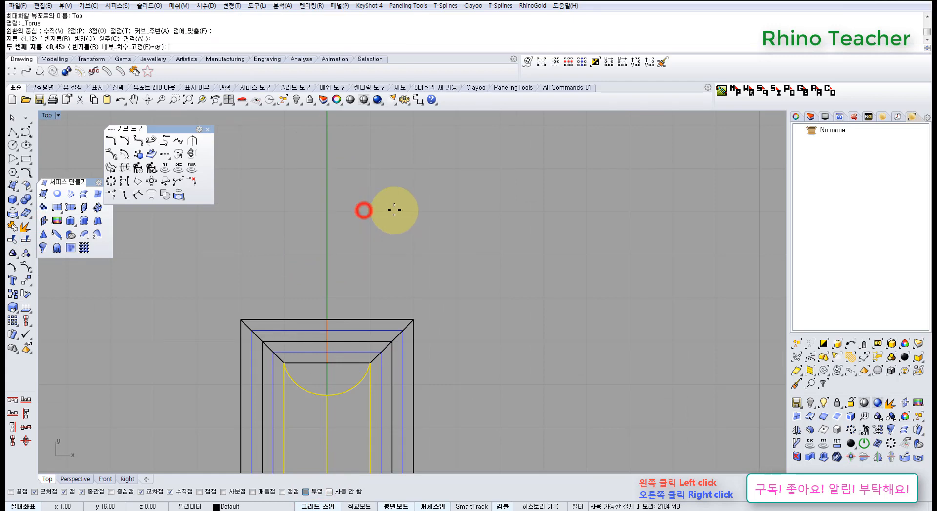
pyautogui.click(404, 211)
# Move the torus down to overlap the upper arm's end and raise it to about mid-height of the wall.
pyautogui.moveTo(441, 258); pyautogui.dragTo(327, 248)
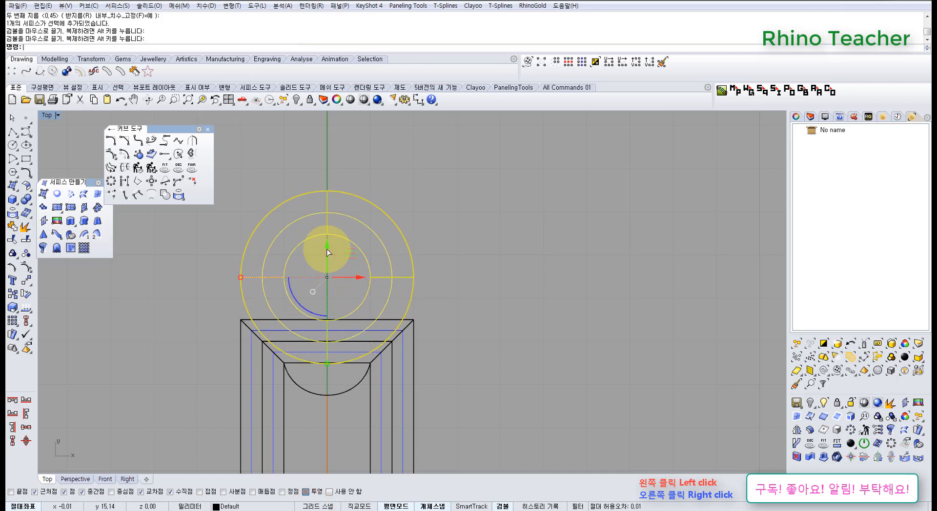
pyautogui.hotkey('ctrl', 'F4')
pyautogui.moveTo(428, 335); pyautogui.dragTo(558, 363, button='right')
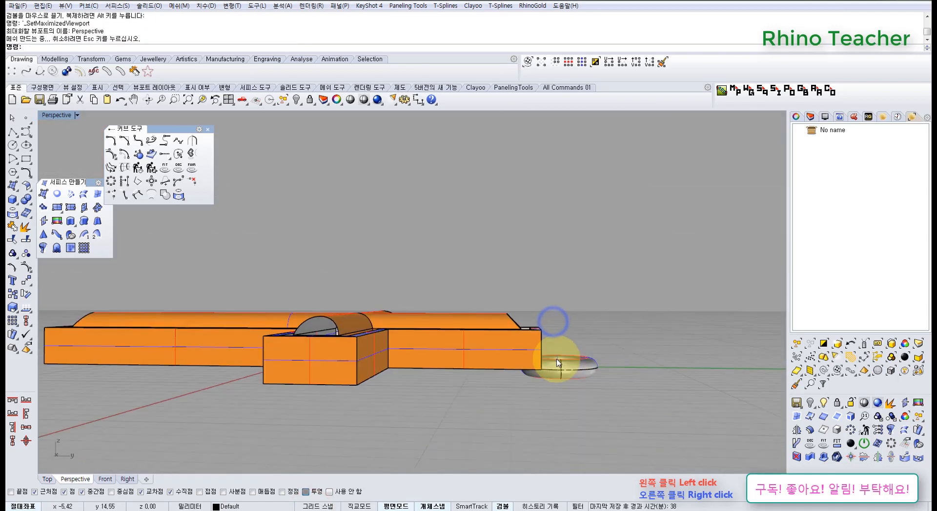
pyautogui.moveTo(558, 322); pyautogui.dragTo(559, 323)
pyautogui.press('Escape')
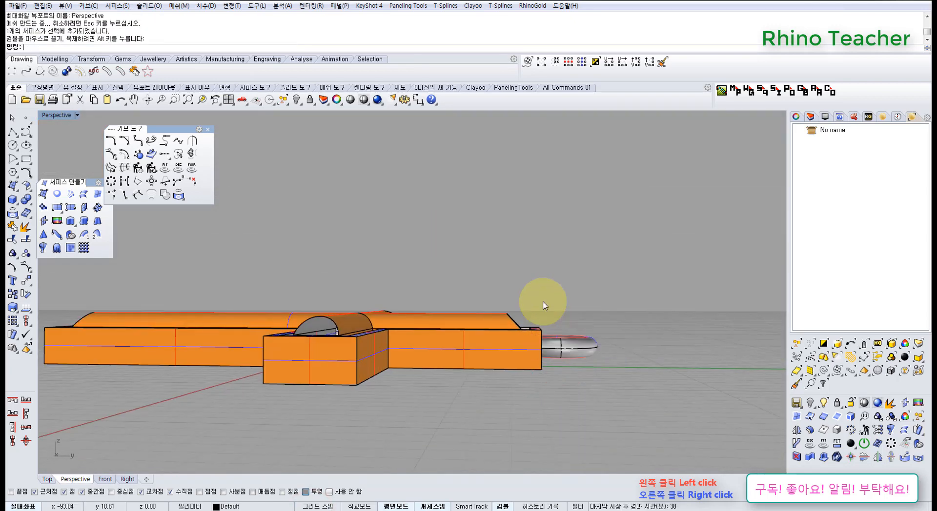
# Examine the trimmed strip crossing from underneath the cross.
pyautogui.moveTo(502, 270); pyautogui.dragTo(439, 249, button='right')
pyautogui.moveTo(423, 317); pyautogui.dragTo(337, 214, button='right')
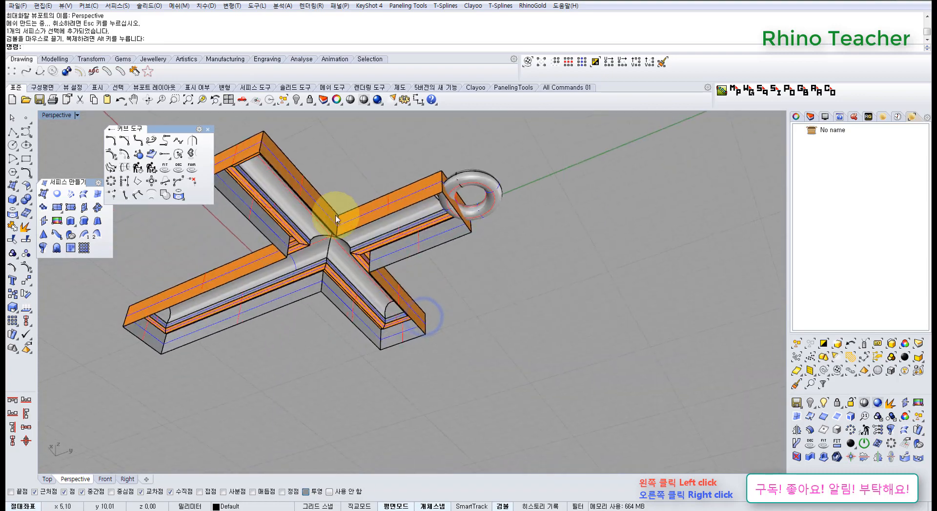
pyautogui.scroll(5, 334, 251)
pyautogui.moveTo(291, 258); pyautogui.dragTo(354, 223, button='right')
pyautogui.scroll(4, 355, 223)
pyautogui.click(378, 208)
pyautogui.scroll(-5, 383, 208)
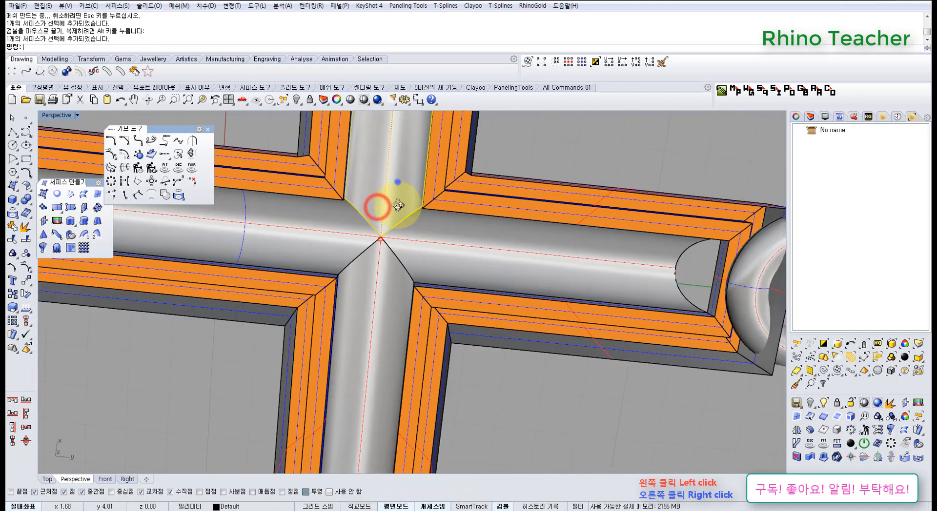
pyautogui.moveTo(398, 182); pyautogui.dragTo(442, 279, button='right')
pyautogui.scroll(-5, 466, 339)
# Join the cross body surfaces and the sloped-end domed strips into one polysurface, leaving the torus separate.
pyautogui.moveTo(318, 180); pyautogui.dragTo(318, 180)
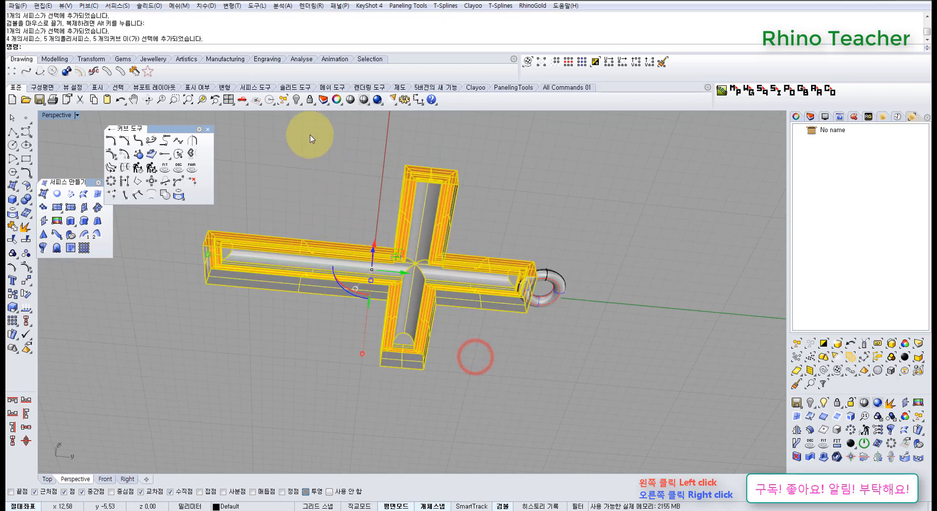
pyautogui.moveTo(310, 139); pyautogui.dragTo(343, 284, button='right')
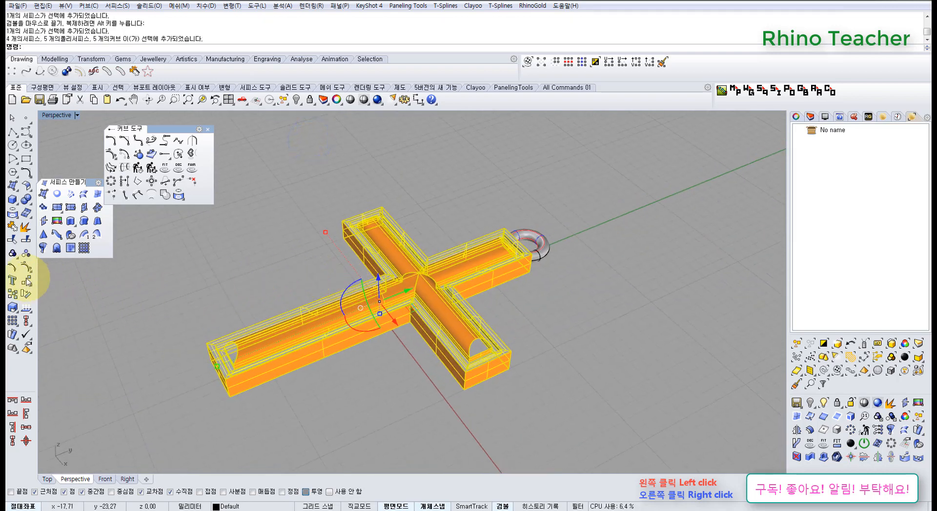
pyautogui.click(13, 227)
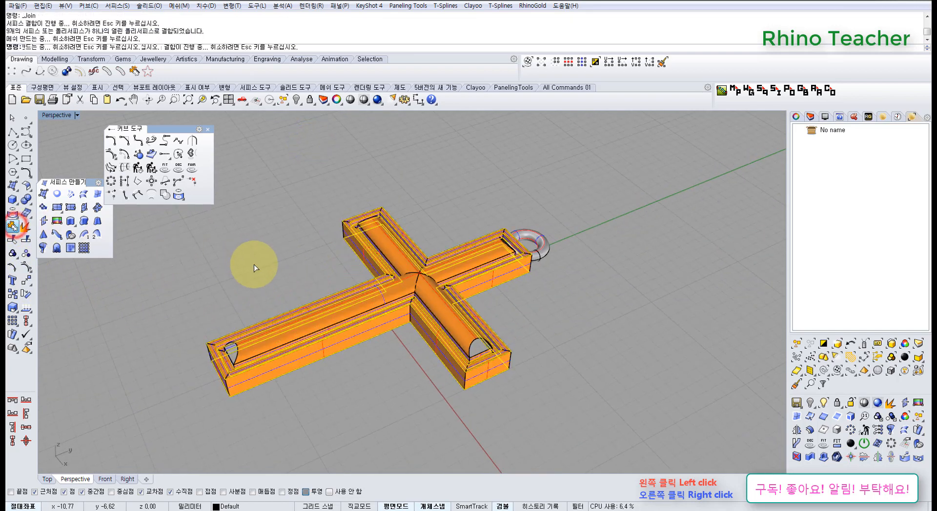
pyautogui.click(258, 267)
# Cap the planar openings of the joined cross, and undo the capping.
pyautogui.moveTo(316, 317); pyautogui.dragTo(328, 344, button='right')
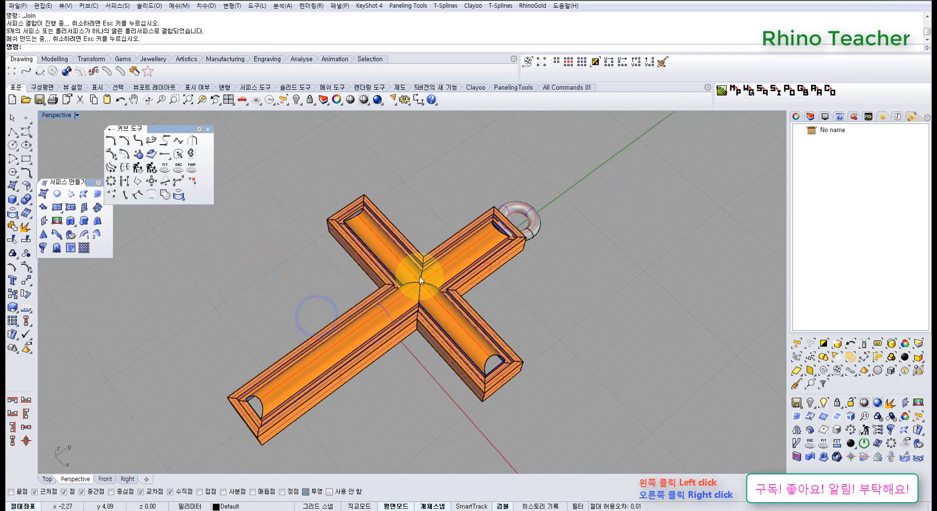
pyautogui.scroll(5, 416, 277)
pyautogui.moveTo(455, 349); pyautogui.dragTo(437, 207, button='right')
pyautogui.click(421, 299)
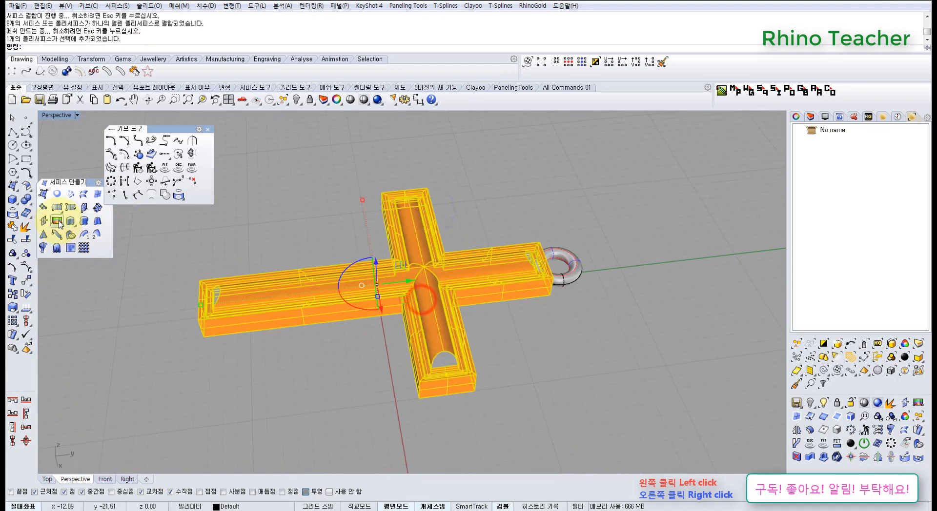
pyautogui.click(22, 200)
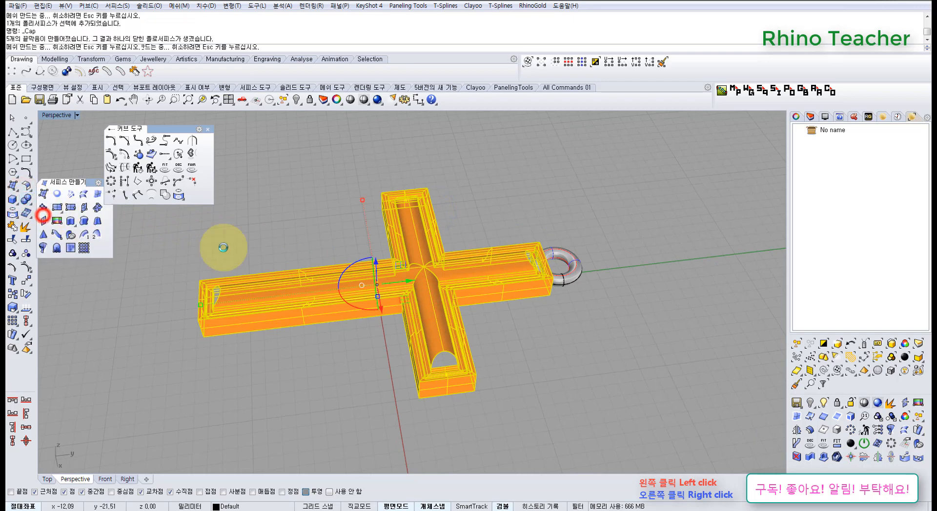
pyautogui.click(298, 229)
pyautogui.moveTo(358, 330); pyautogui.dragTo(425, 314, button='right')
pyautogui.hotkey('ctrl', 'z')
# Examine the hollow underside of the cross and the openings at the domed strips' ends.
pyautogui.click(317, 400)
pyautogui.moveTo(318, 400); pyautogui.dragTo(407, 231, button='right')
pyautogui.moveTo(389, 295); pyautogui.dragTo(409, 289, button='right')
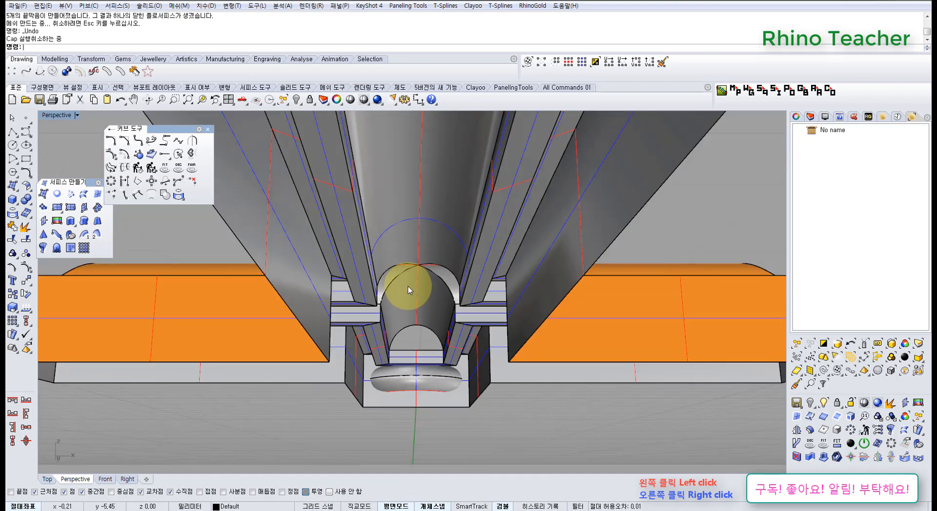
pyautogui.moveTo(467, 282); pyautogui.dragTo(379, 261, button='right')
pyautogui.scroll(3, 383, 288)
pyautogui.scroll(-8, 390, 297)
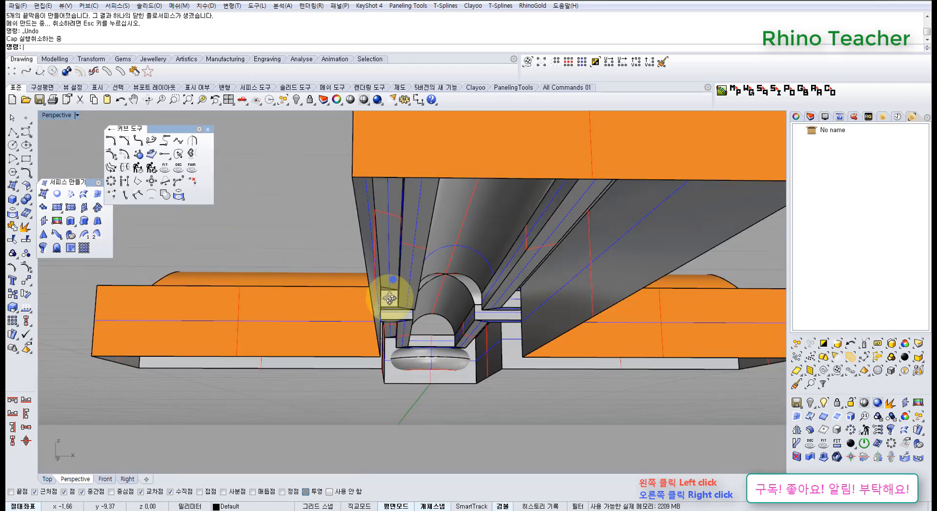
pyautogui.moveTo(439, 290); pyautogui.dragTo(438, 372, button='right')
pyautogui.scroll(5, 444, 367)
pyautogui.scroll(-5, 535, 326)
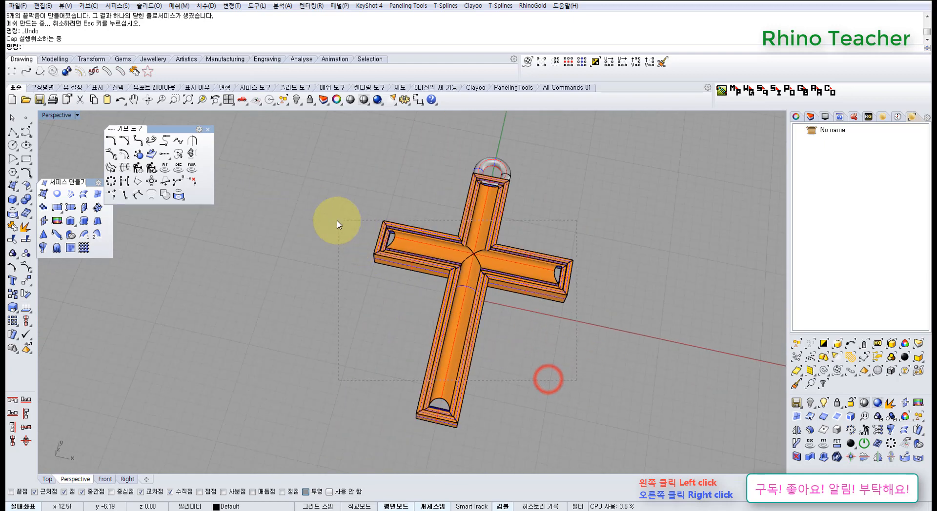
# Cap all planar openings of the joined cross to make a closed solid, and check its underside.
pyautogui.moveTo(337, 224); pyautogui.dragTo(338, 222)
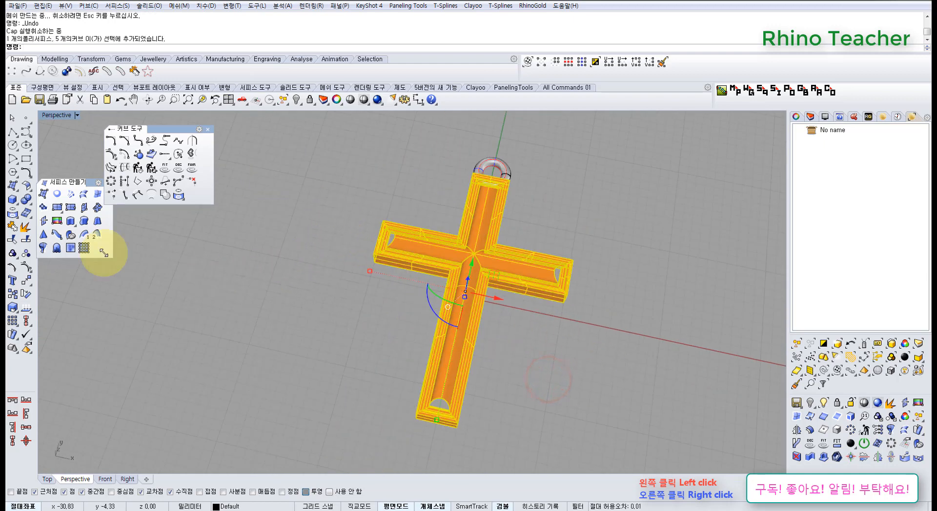
pyautogui.click(12, 227)
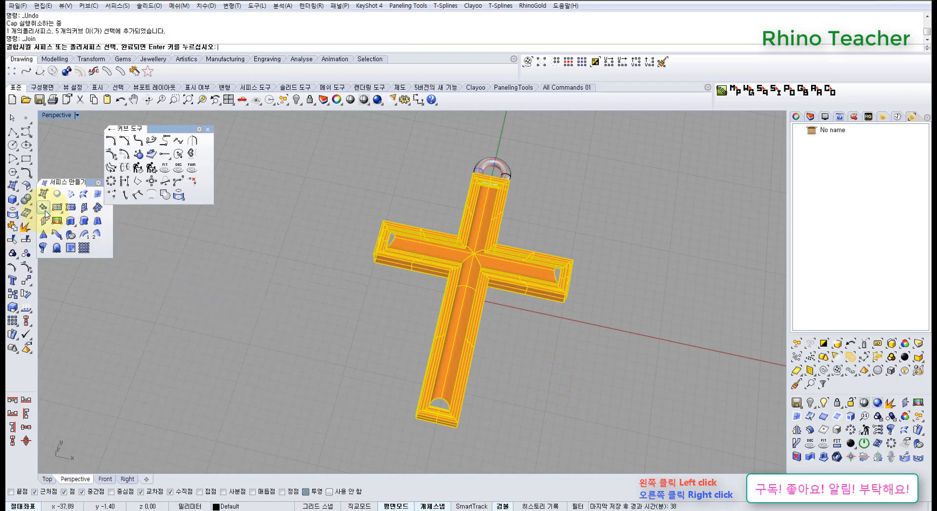
pyautogui.click(26, 200)
pyautogui.click(42, 219)
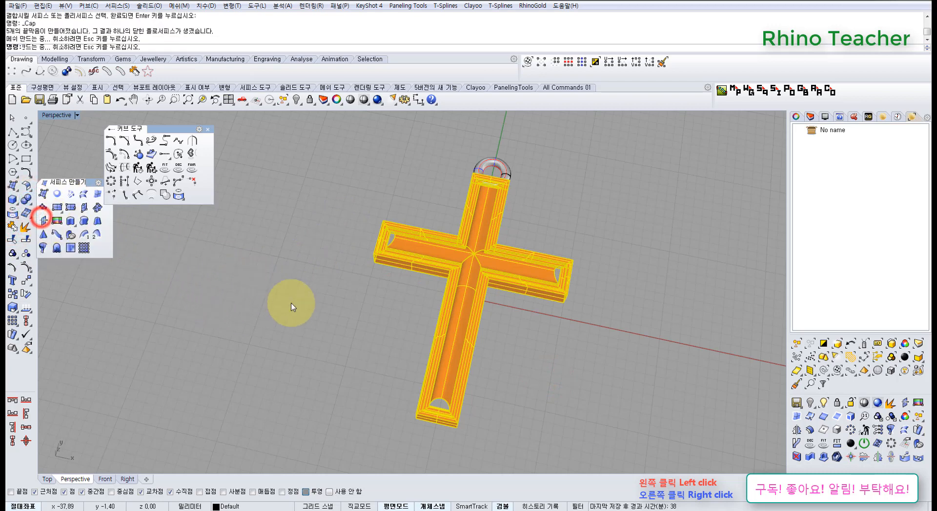
pyautogui.click(297, 306)
pyautogui.moveTo(374, 354); pyautogui.dragTo(426, 225, button='right')
pyautogui.scroll(5, 426, 225)
pyautogui.click(433, 232)
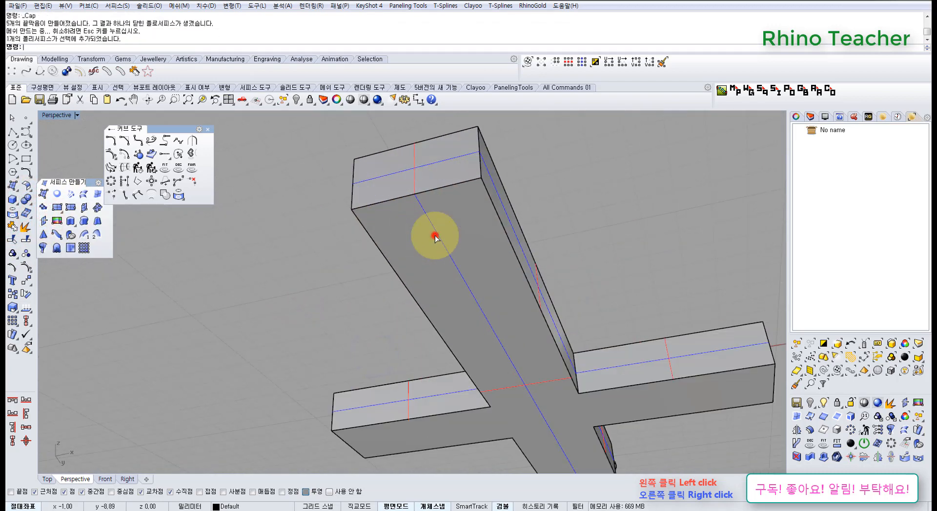
# Try to duplicate the border of the closed cross polysurface.
pyautogui.click(288, 218)
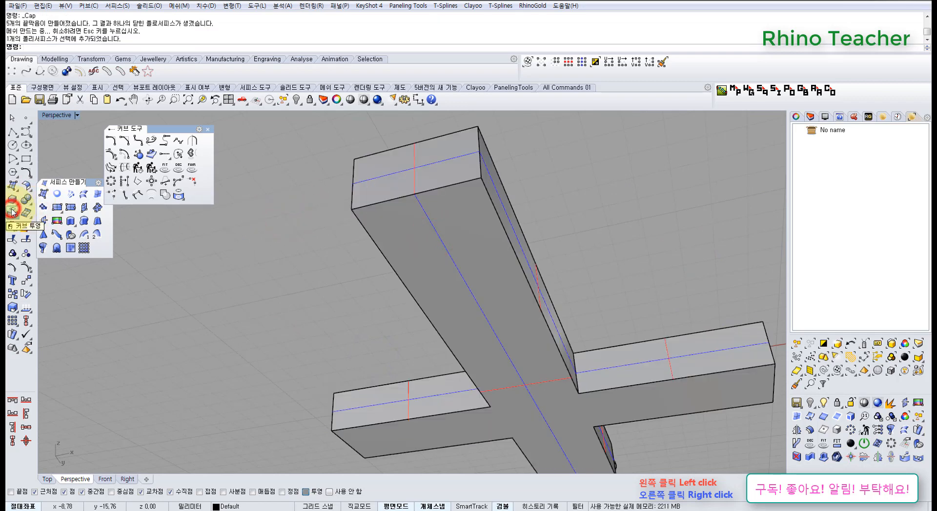
pyautogui.click(13, 211)
pyautogui.click(67, 218)
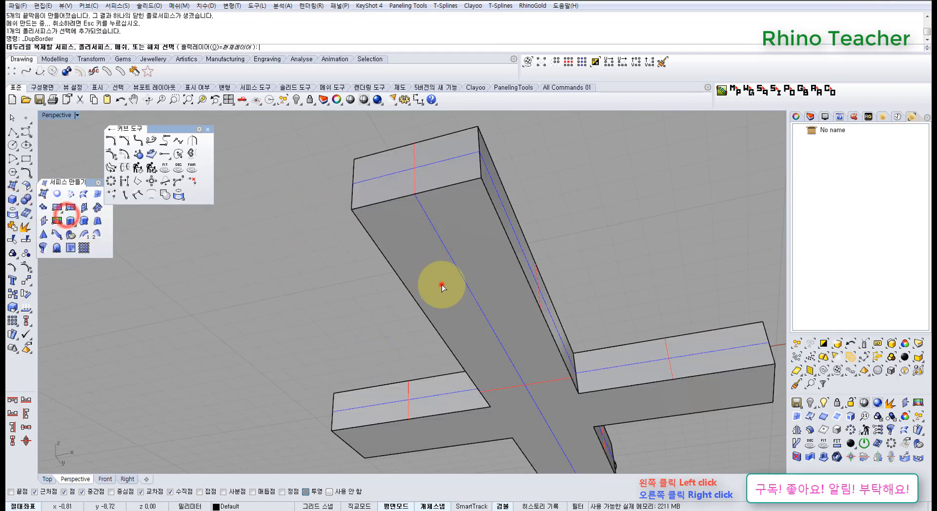
pyautogui.click(442, 287)
pyautogui.rightClick(441, 287)
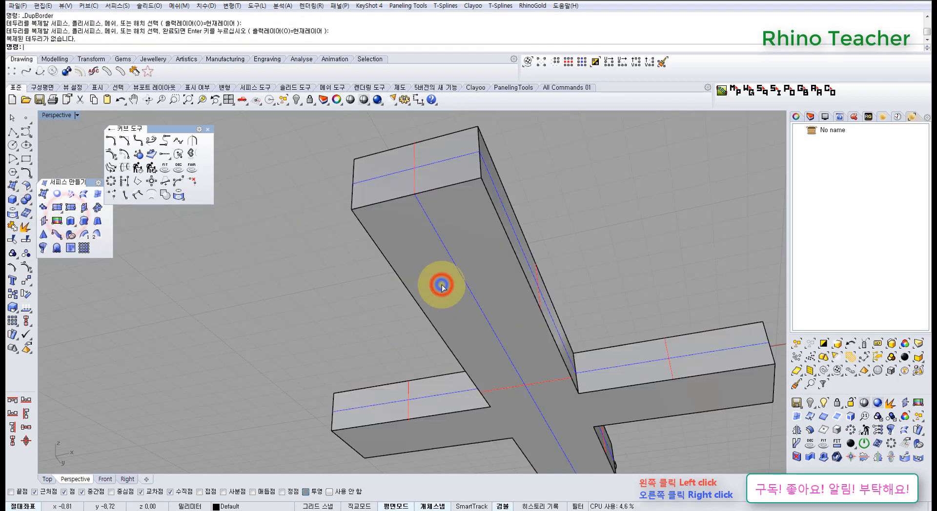
# Duplicate the border of the flat face on the cross's underside as a curve.
pyautogui.click(13, 211)
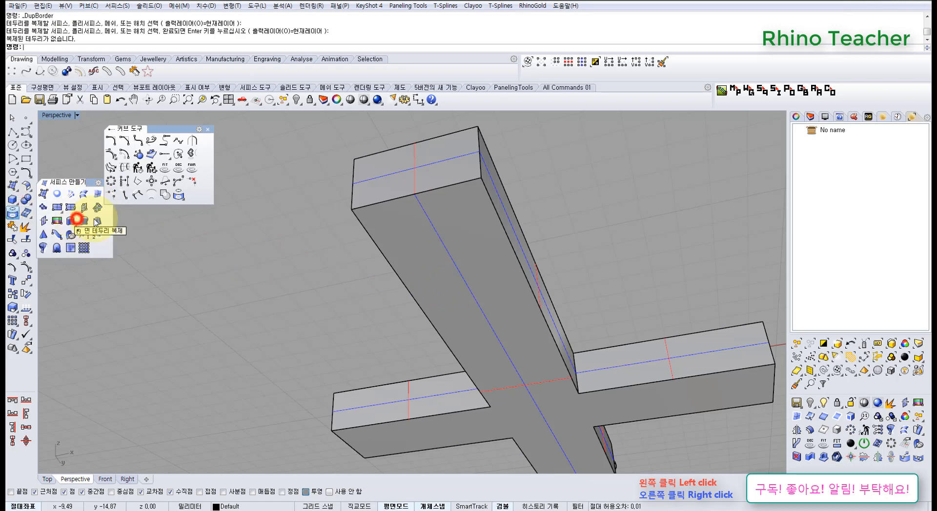
pyautogui.click(76, 219)
pyautogui.click(422, 274)
pyautogui.rightClick(422, 274)
pyautogui.scroll(-6, 459, 291)
pyautogui.keyDown('shift'); pyautogui.moveTo(465, 295); pyautogui.dragTo(367, 208, button='right'); pyautogui.keyUp('shift')
pyautogui.moveTo(367, 209); pyautogui.dragTo(385, 357, button='right')
pyautogui.scroll(10, 330, 238)
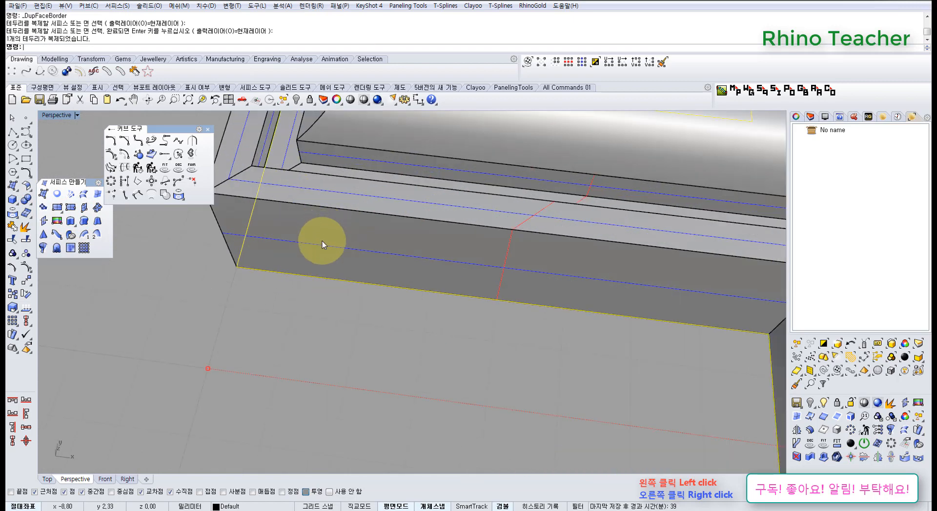
# Offset the duplicated cross border inward and delete the original outline.
pyautogui.hotkey('ctrl', 'F2')
pyautogui.hotkey('ctrl', 'F1')
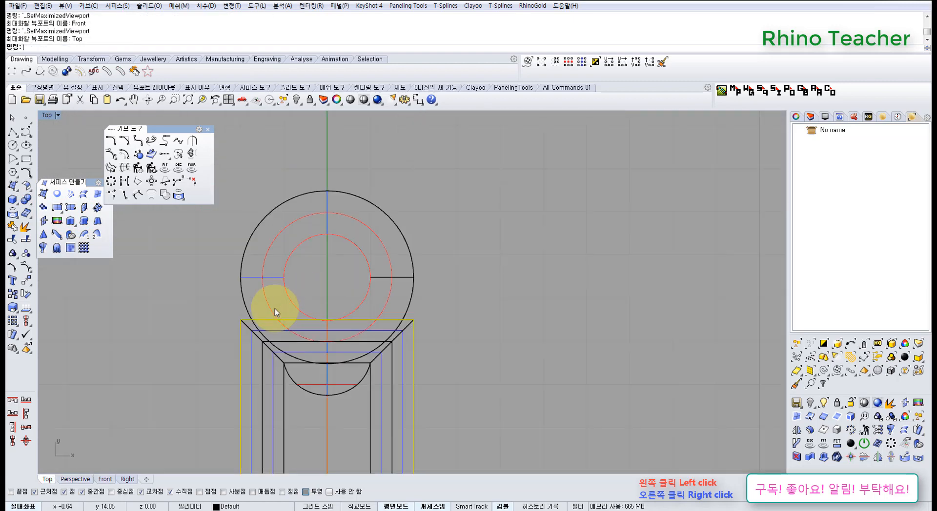
pyautogui.scroll(6, 275, 309)
pyautogui.moveTo(241, 391); pyautogui.dragTo(299, 255, button='right')
pyautogui.moveTo(168, 322); pyautogui.dragTo(172, 232, button='right')
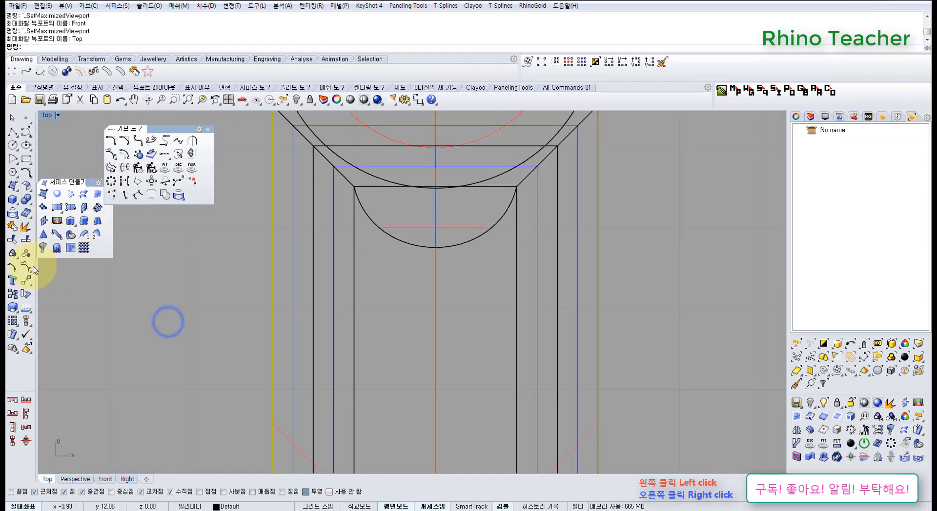
pyautogui.click(125, 157)
pyautogui.moveTo(341, 251); pyautogui.dragTo(286, 273, button='right')
pyautogui.press('Delete')
# Select the inset outline curve on the cross's underside as the extrusion profile.
pyautogui.hotkey('ctrl', 'F4')
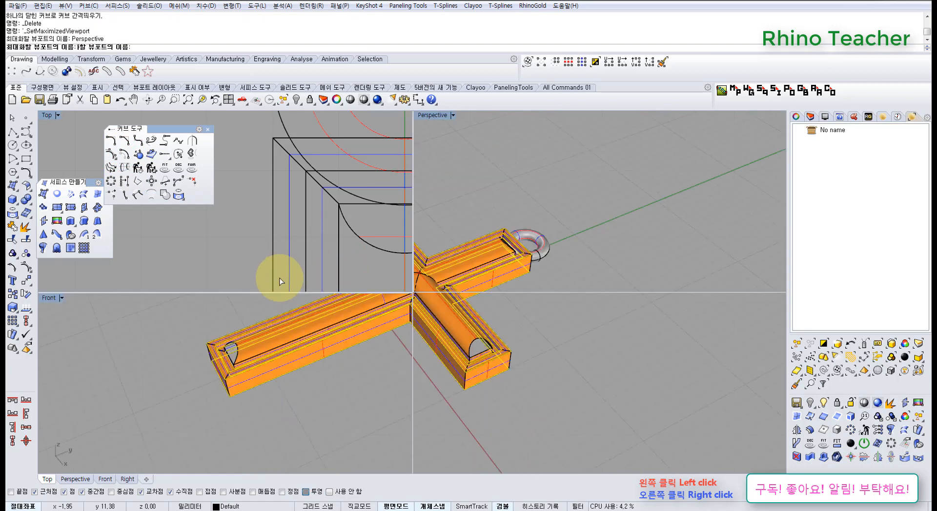
pyautogui.scroll(5, 312, 283)
pyautogui.moveTo(348, 332); pyautogui.dragTo(293, 136, button='right')
pyautogui.click(413, 314)
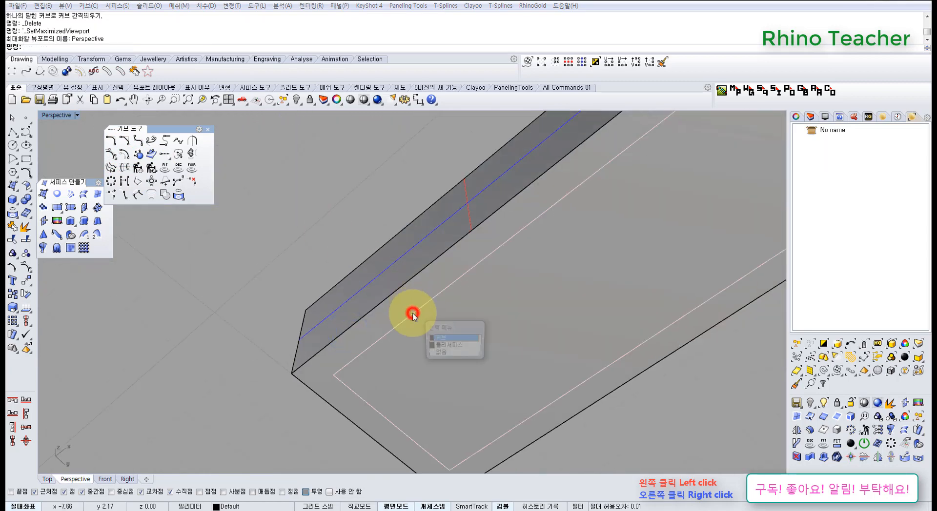
pyautogui.click(439, 339)
pyautogui.scroll(-6, 440, 341)
pyautogui.keyDown('shift'); pyautogui.moveTo(425, 338); pyautogui.dragTo(277, 263, button='right'); pyautogui.keyUp('shift')
pyautogui.moveTo(276, 262); pyautogui.dragTo(418, 375, button='right')
pyautogui.hotkey('ctrl', 'F2')
pyautogui.scroll(-8, 384, 336)
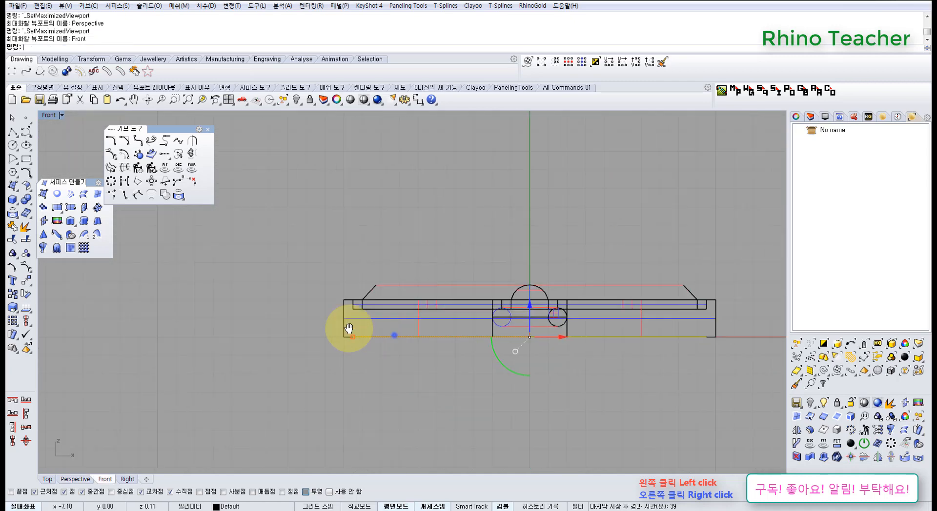
pyautogui.scroll(8, 356, 332)
pyautogui.moveTo(394, 335); pyautogui.dragTo(271, 314, button='right')
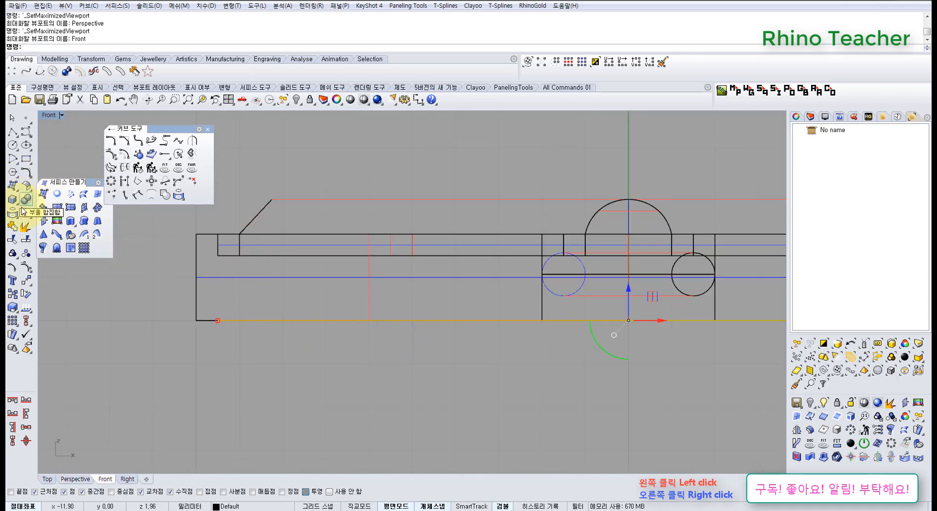
# Extrude the inset outline vertically to both sides as a solid, reaching about the middle of the cross body's height.
pyautogui.click(71, 221)
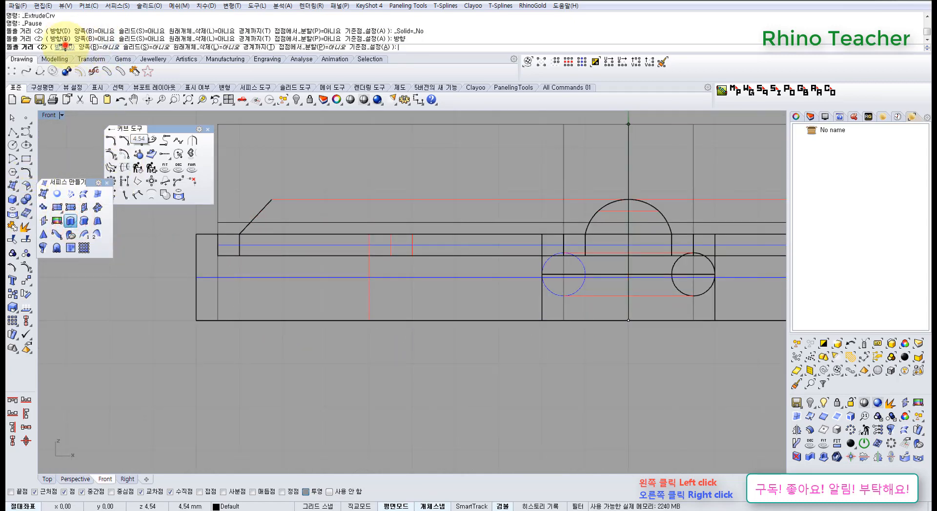
pyautogui.click(65, 46)
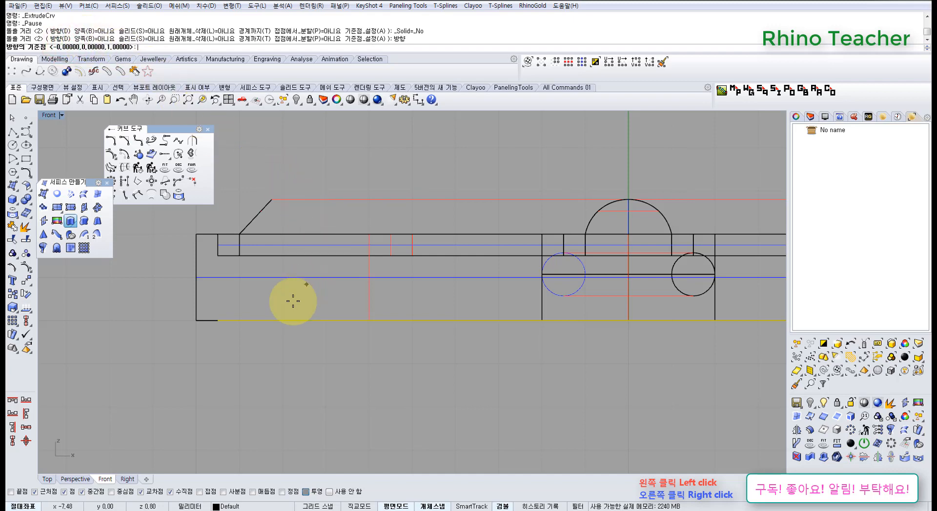
pyautogui.click(240, 393)
pyautogui.click(247, 326)
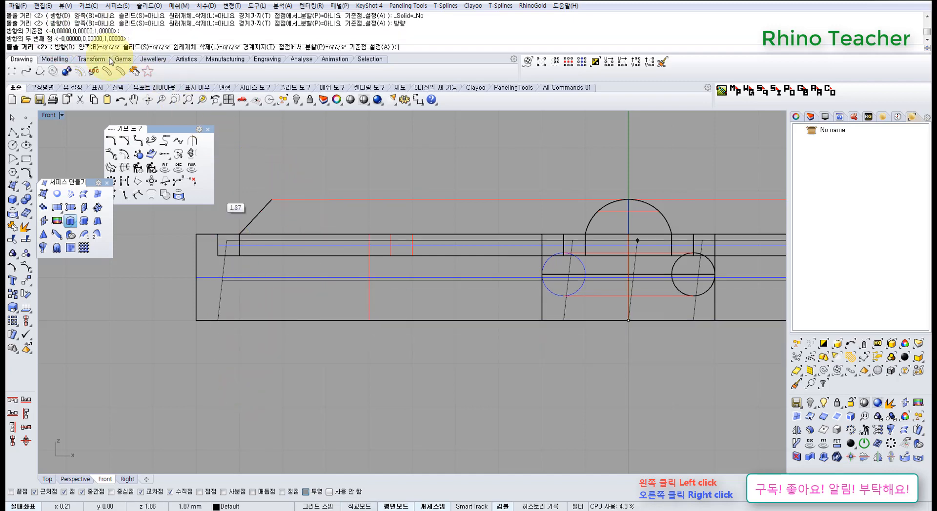
pyautogui.click(59, 48)
pyautogui.click(163, 383)
pyautogui.click(153, 307)
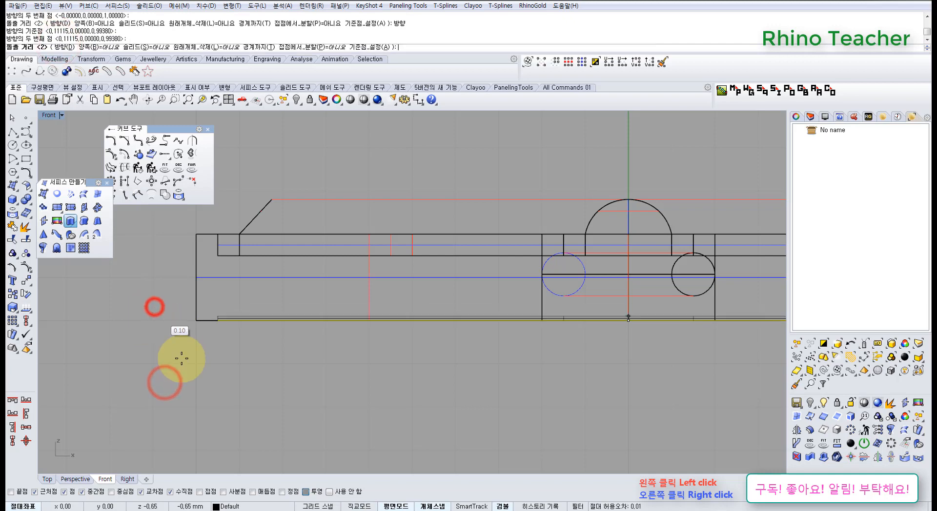
pyautogui.click(95, 47)
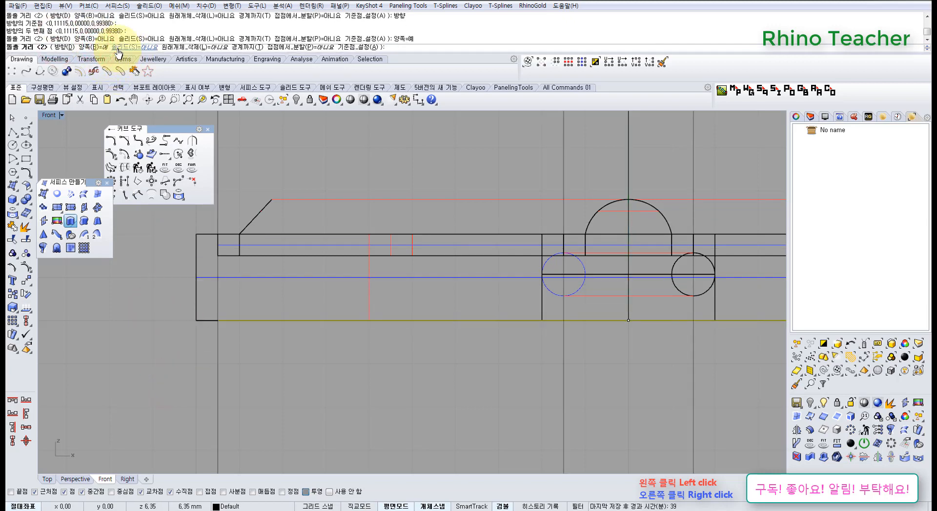
pyautogui.click(117, 48)
pyautogui.click(228, 277)
pyautogui.scroll(3, 228, 280)
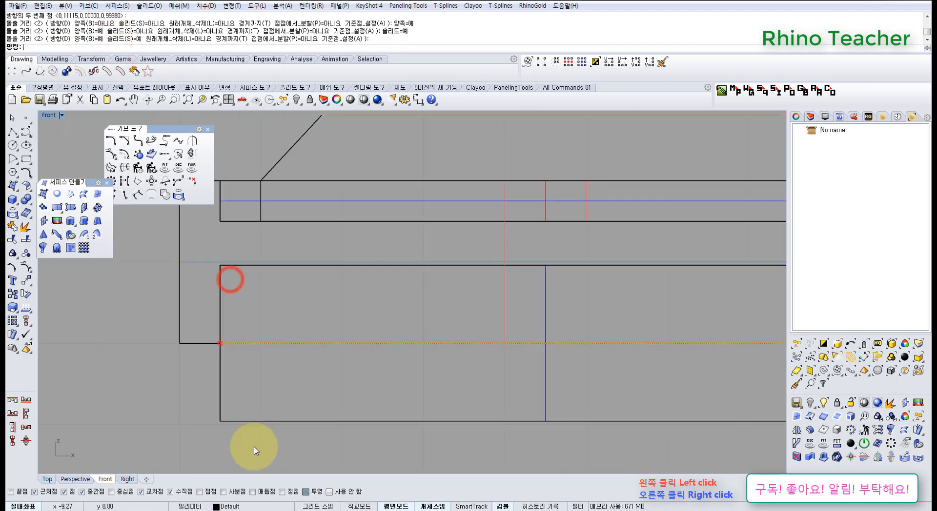
# Align the top of the extruded solid with the floor of the recess inside the cross's rim.
pyautogui.moveTo(262, 396); pyautogui.dragTo(154, 316, button='right')
pyautogui.scroll(-5, 179, 323)
pyautogui.moveTo(196, 368); pyautogui.dragTo(133, 326)
pyautogui.moveTo(125, 328); pyautogui.dragTo(177, 402, button='right')
pyautogui.click(12, 402)
pyautogui.click(209, 318)
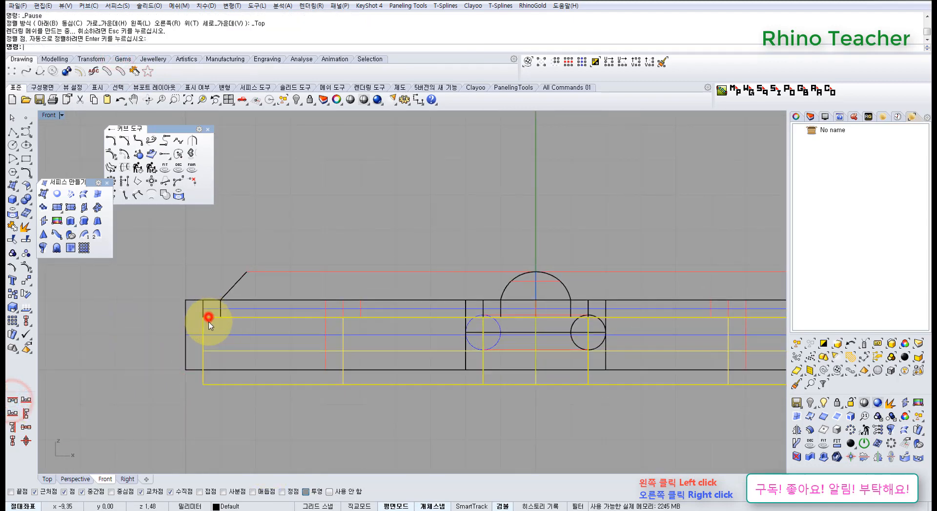
pyautogui.scroll(3, 208, 317)
# Move the extruded solid straight down by 0.5 mm.
pyautogui.click(29, 282)
pyautogui.click(121, 290)
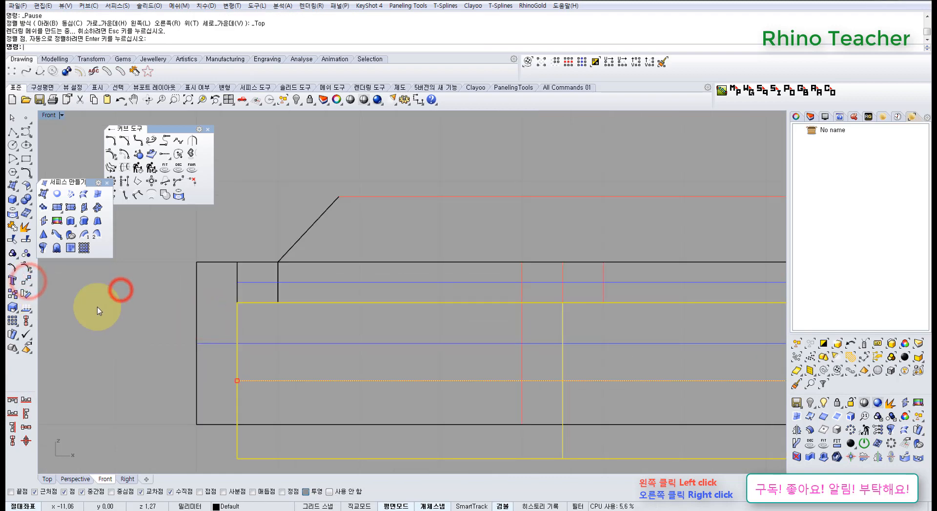
pyautogui.click(28, 282)
pyautogui.click(167, 284)
pyautogui.write('.')
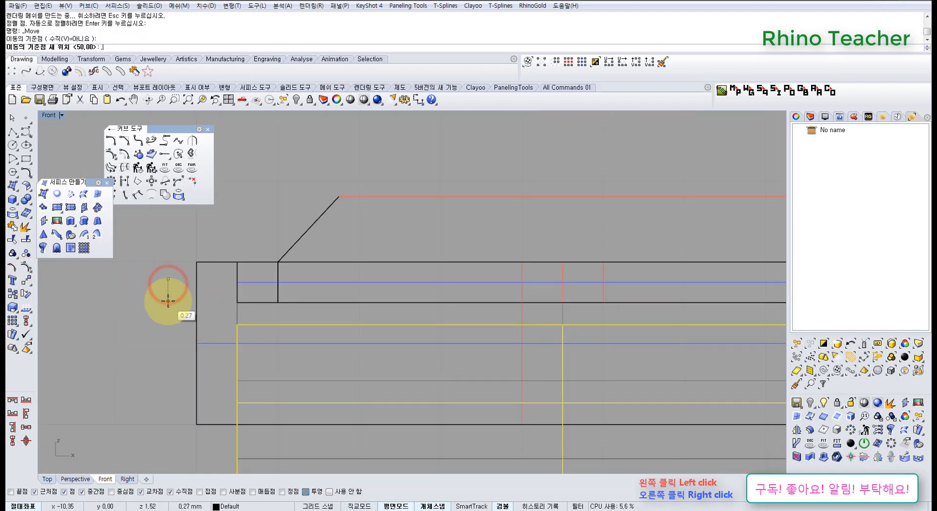
pyautogui.write('5')
pyautogui.press('Return')
pyautogui.click(168, 301)
pyautogui.scroll(-6, 182, 364)
pyautogui.moveTo(214, 348); pyautogui.dragTo(197, 273, button='right')
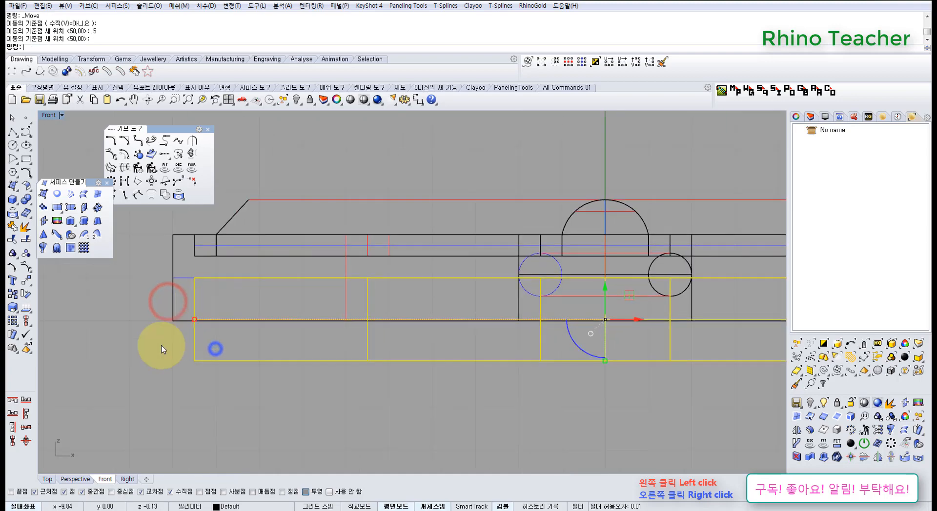
# Subtract the lowered solid from the cross body with Boolean Difference, keeping the cutting solid.
pyautogui.click(158, 369)
pyautogui.scroll(4, 249, 349)
pyautogui.moveTo(322, 425); pyautogui.dragTo(252, 361)
pyautogui.scroll(-4, 251, 361)
pyautogui.hotkey('ctrl', 'F4')
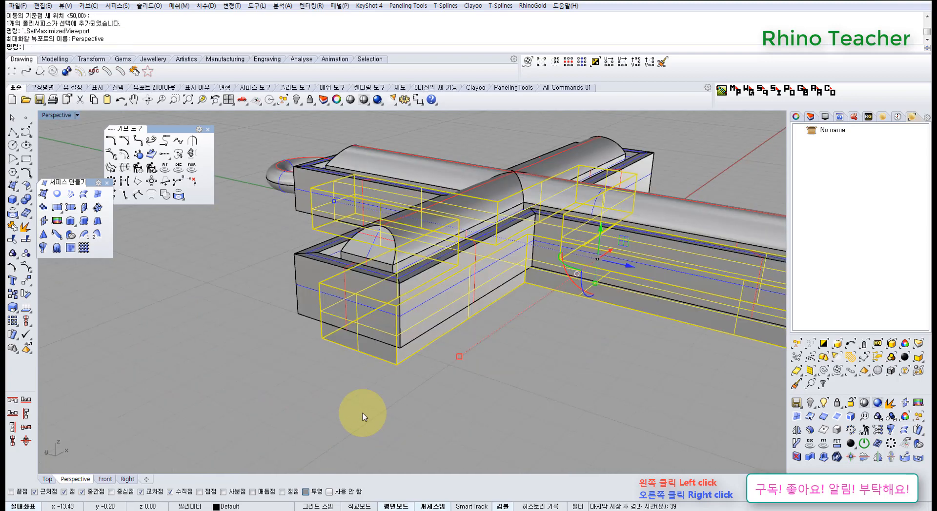
pyautogui.moveTo(337, 391); pyautogui.dragTo(276, 234, button='right')
pyautogui.press('Escape')
pyautogui.click(308, 186)
pyautogui.moveTo(366, 218); pyautogui.dragTo(328, 211, button='right')
pyautogui.click(20, 199)
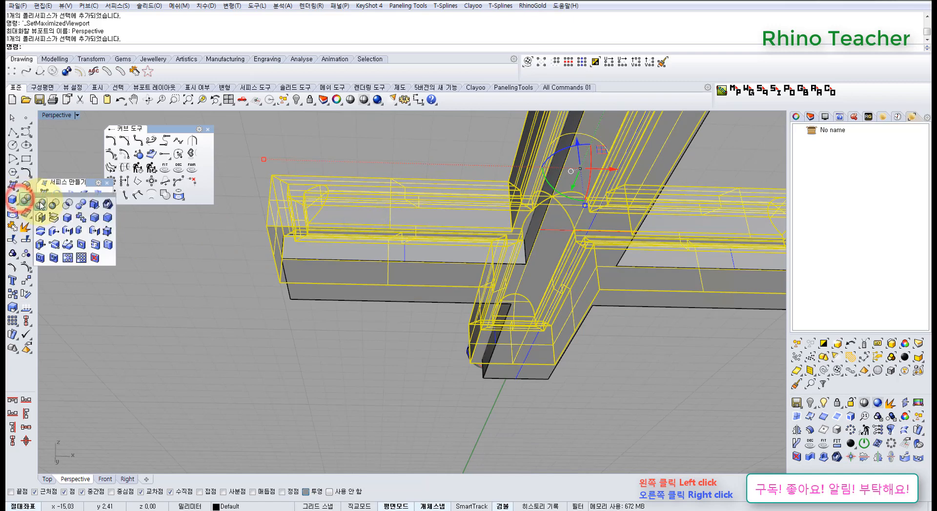
pyautogui.click(53, 205)
pyautogui.click(357, 264)
pyautogui.rightClick(357, 264)
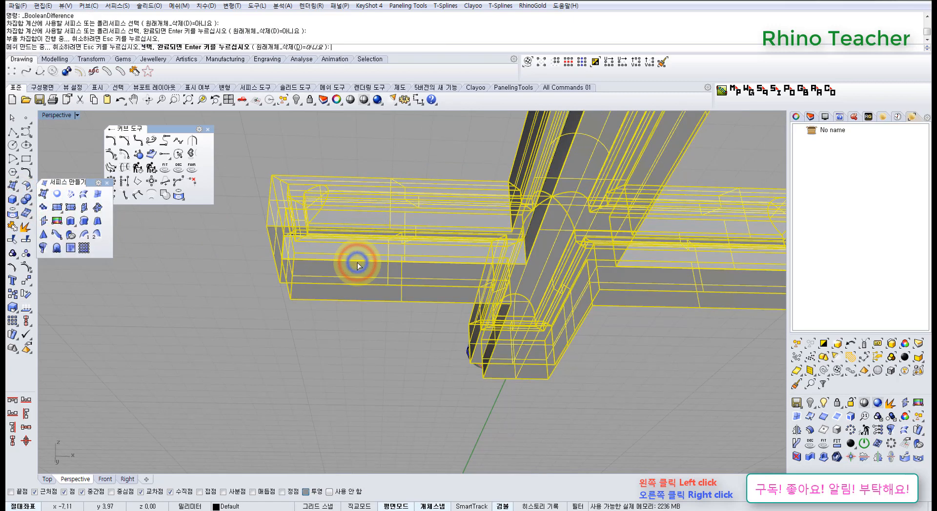
# Delete the cutting solid to check the hollowed underside, and undo the deletion.
pyautogui.click(357, 264)
pyautogui.press('Delete')
pyautogui.moveTo(357, 265); pyautogui.dragTo(439, 411, button='right')
pyautogui.hotkey('ctrl', 'z')
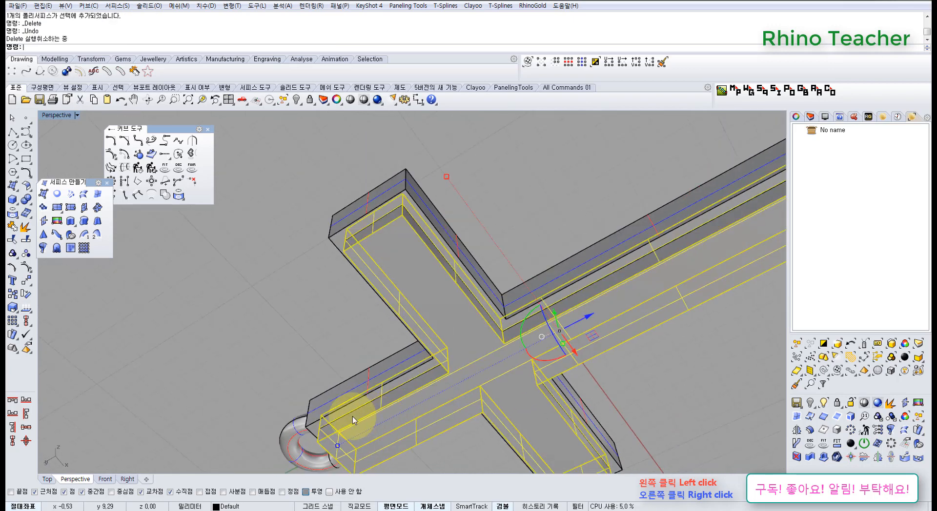
# Start a Boolean Difference on the torus bail.
pyautogui.moveTo(300, 409); pyautogui.dragTo(246, 179, button='right')
pyautogui.click(238, 216)
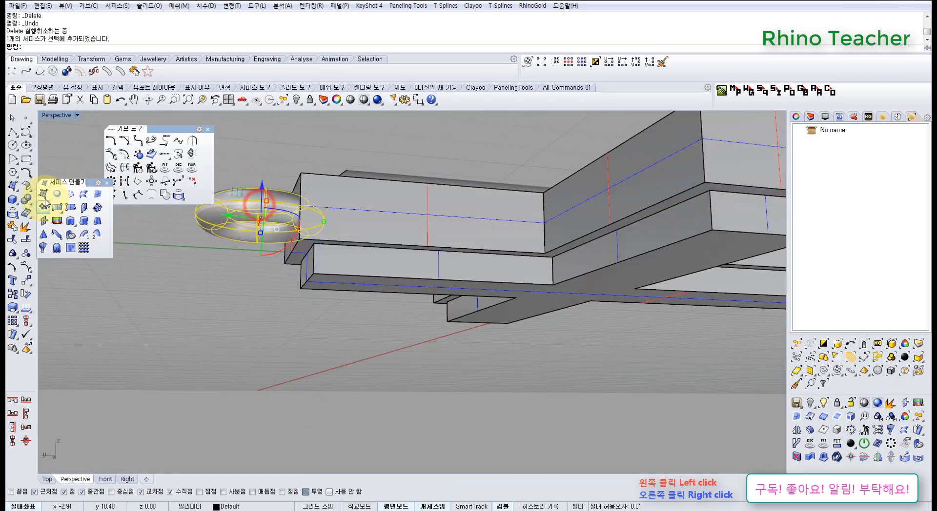
pyautogui.click(25, 197)
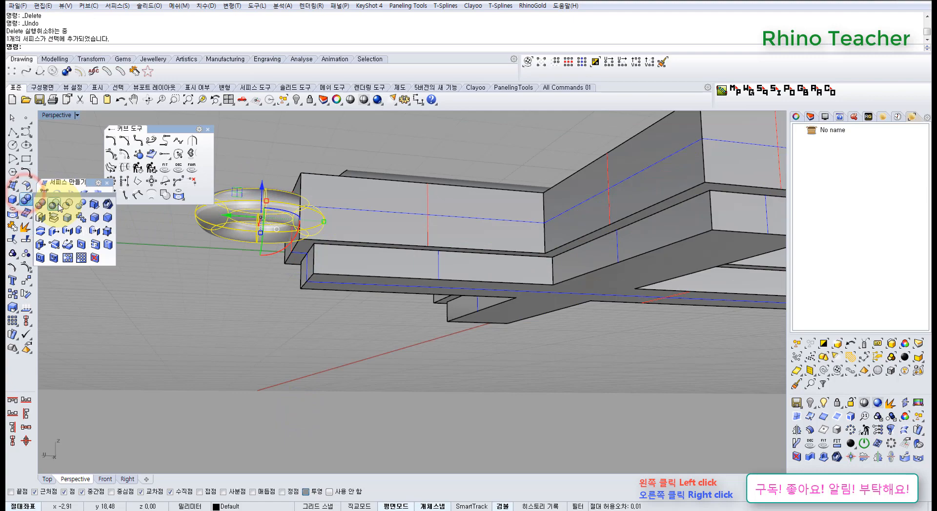
# Subtract the inner cross block from the selected torus ring with Boolean Difference, and delete the block.
pyautogui.click(335, 279)
pyautogui.rightClick(335, 280)
pyautogui.click(335, 279)
pyautogui.press('Delete')
# Place a clipping plane in the Front view, drawn as a rectangle spanning the whole cross.
pyautogui.moveTo(405, 305); pyautogui.dragTo(427, 324, button='right')
pyautogui.click(442, 196)
pyautogui.scroll(-5, 442, 196)
pyautogui.moveTo(617, 239); pyautogui.dragTo(498, 258, button='right')
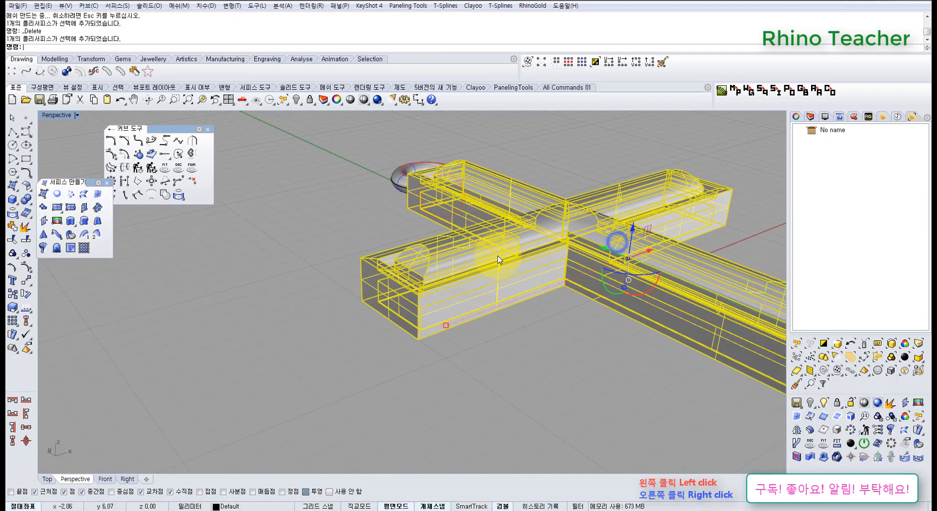
pyautogui.scroll(-5, 497, 259)
pyautogui.hotkey('ctrl', 'F3')
pyautogui.scroll(-12, 468, 288)
pyautogui.moveTo(452, 295); pyautogui.dragTo(414, 326, button='right')
pyautogui.scroll(-5, 378, 313)
pyautogui.hotkey('ctrl', 'F2')
pyautogui.scroll(-5, 418, 272)
pyautogui.moveTo(428, 265); pyautogui.dragTo(383, 307, button='right')
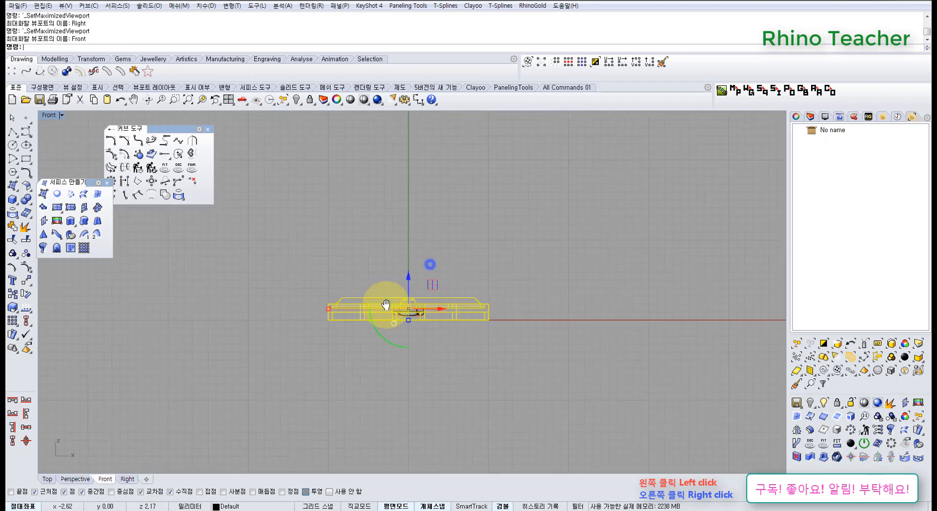
pyautogui.click(379, 194)
pyautogui.click(444, 87)
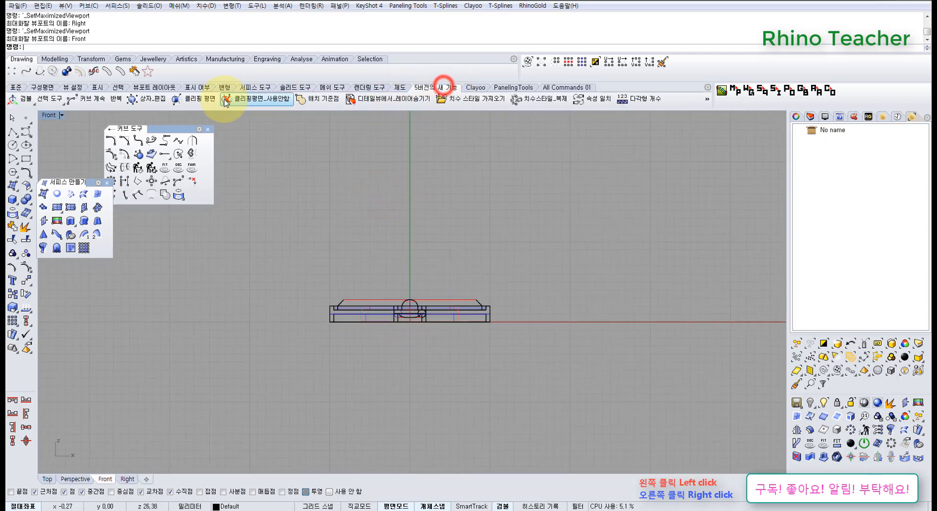
pyautogui.click(293, 261)
pyautogui.click(538, 359)
# Set the Front view to shaded display and examine the section through the cross at the clipping plane.
pyautogui.scroll(5, 427, 298)
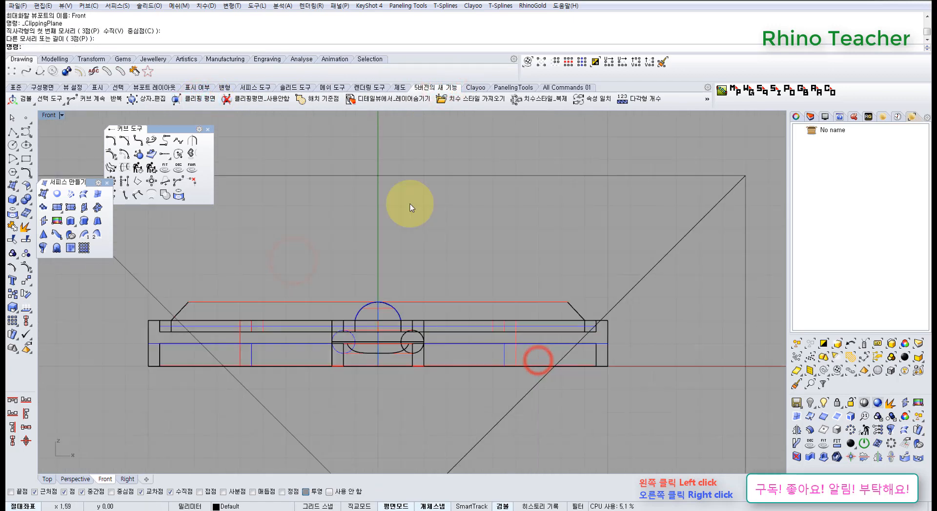
pyautogui.click(17, 87)
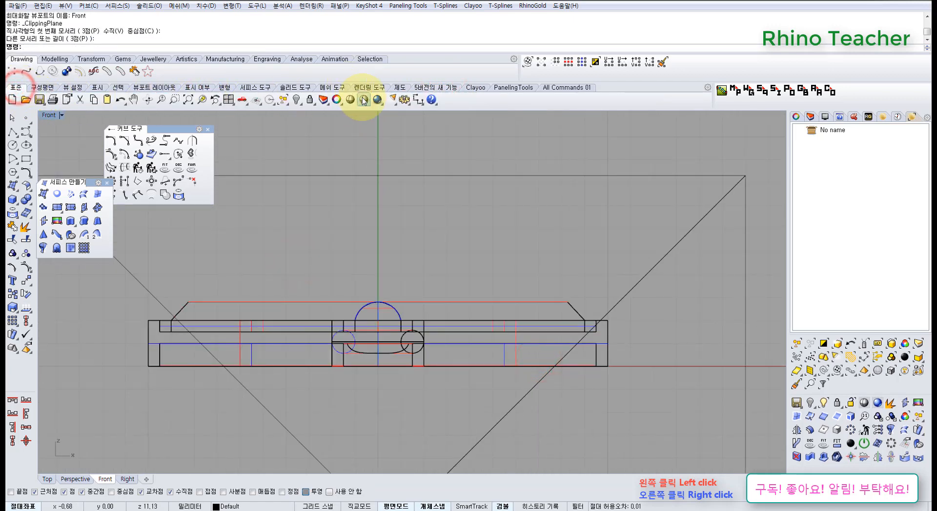
pyautogui.click(364, 100)
pyautogui.scroll(5, 456, 254)
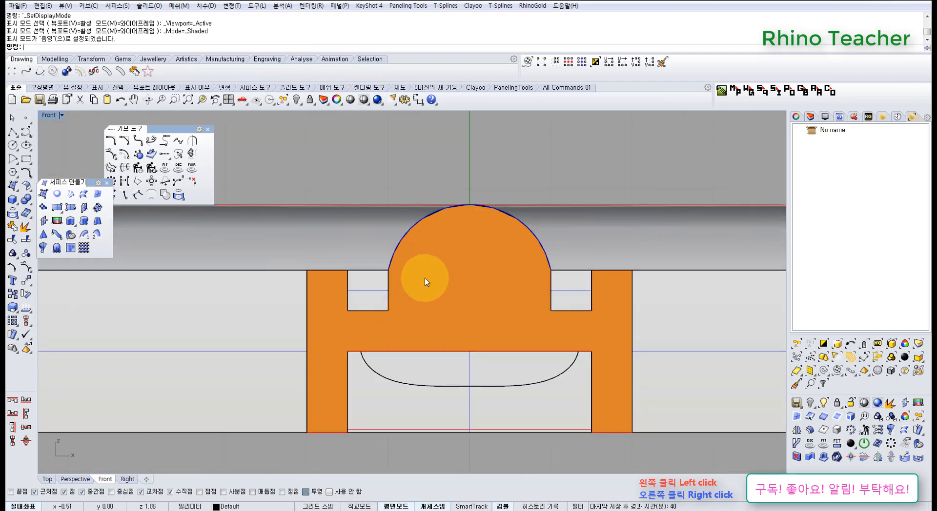
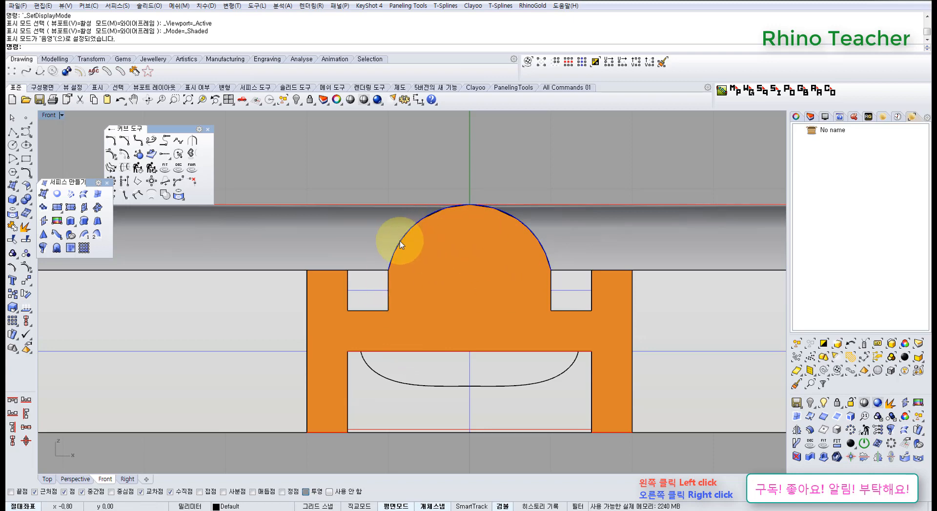
pyautogui.scroll(-6, 400, 241)
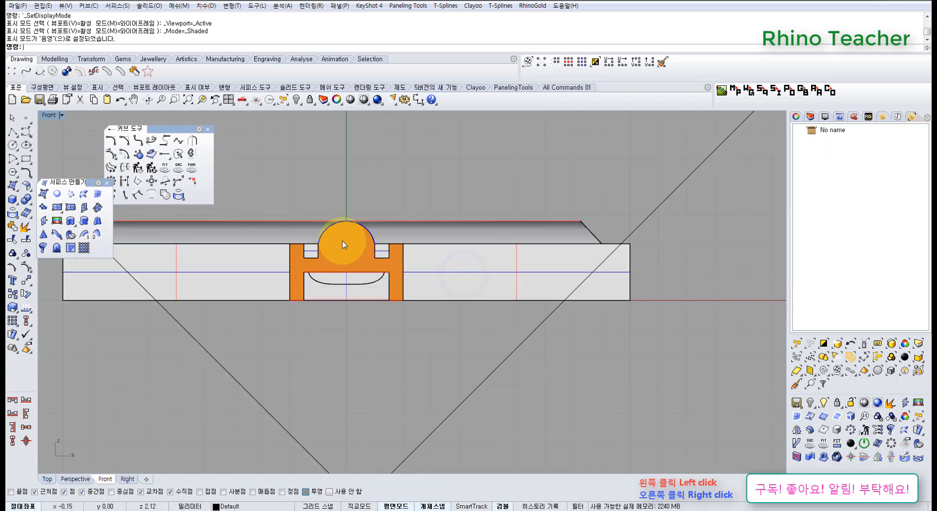
pyautogui.scroll(4, 344, 245)
pyautogui.scroll(-2, 344, 244)
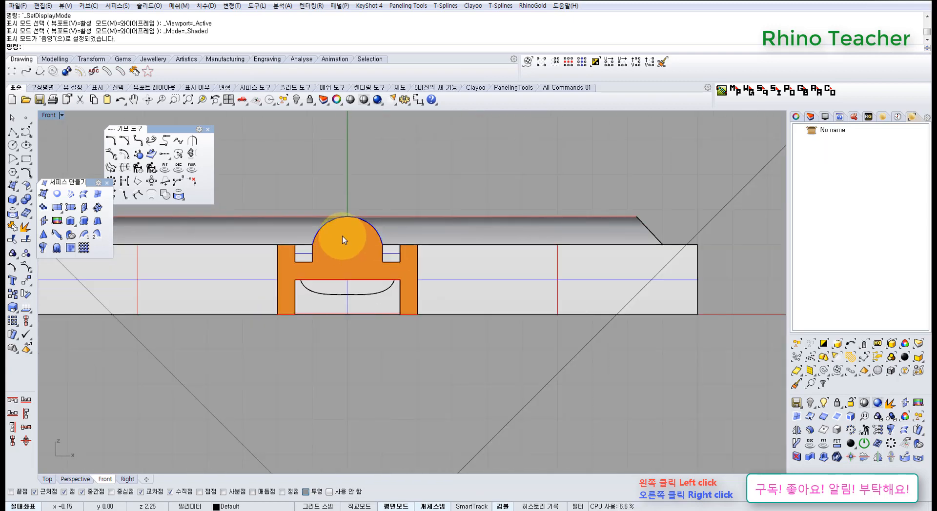
# Return to the Perspective view and delete the clipping plane around the cross.
pyautogui.hotkey('ctrl', 'F4')
pyautogui.moveTo(538, 223); pyautogui.dragTo(383, 244, button='right')
pyautogui.click(372, 242)
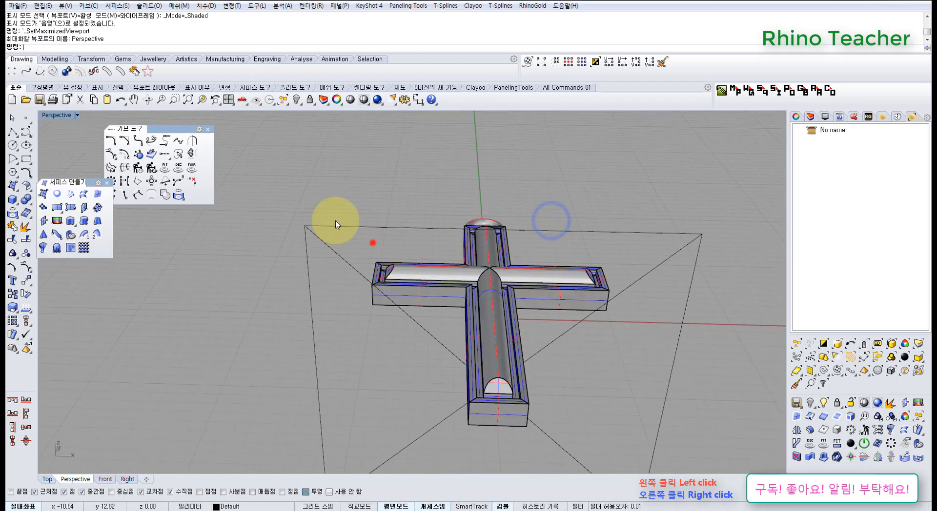
pyautogui.press('Delete')
# Extract copies of the cross's raised half-round surfaces and their end caps, window-selecting them in the Front view.
pyautogui.scroll(7, 382, 271)
pyautogui.moveTo(468, 311); pyautogui.dragTo(387, 266, button='right')
pyautogui.scroll(-5, 387, 269)
pyautogui.moveTo(388, 269); pyautogui.dragTo(408, 261, button='right')
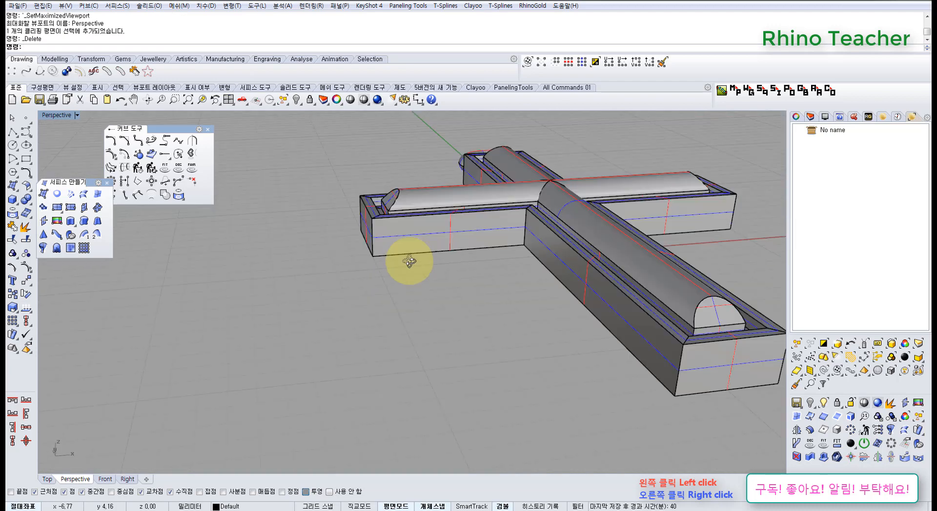
pyautogui.scroll(3, 398, 273)
pyautogui.scroll(5, 302, 262)
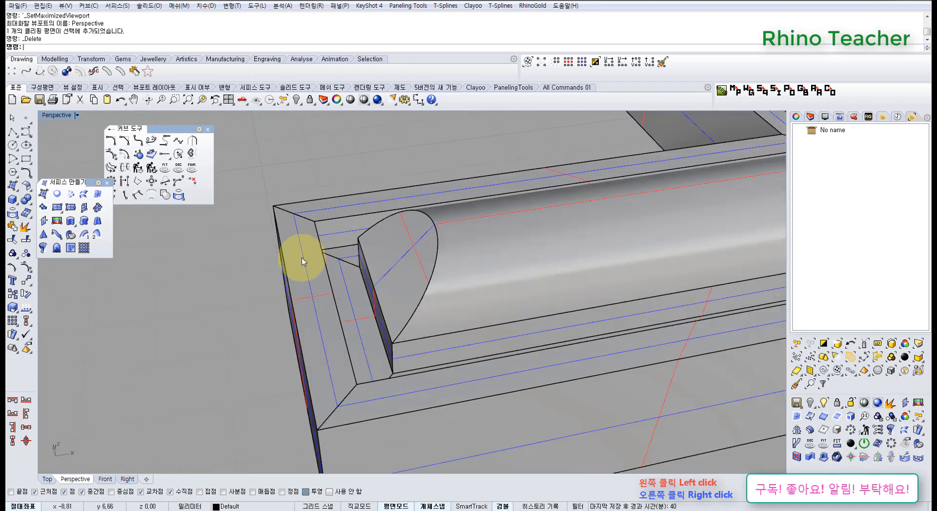
pyautogui.click(24, 227)
pyautogui.scroll(-5, 289, 178)
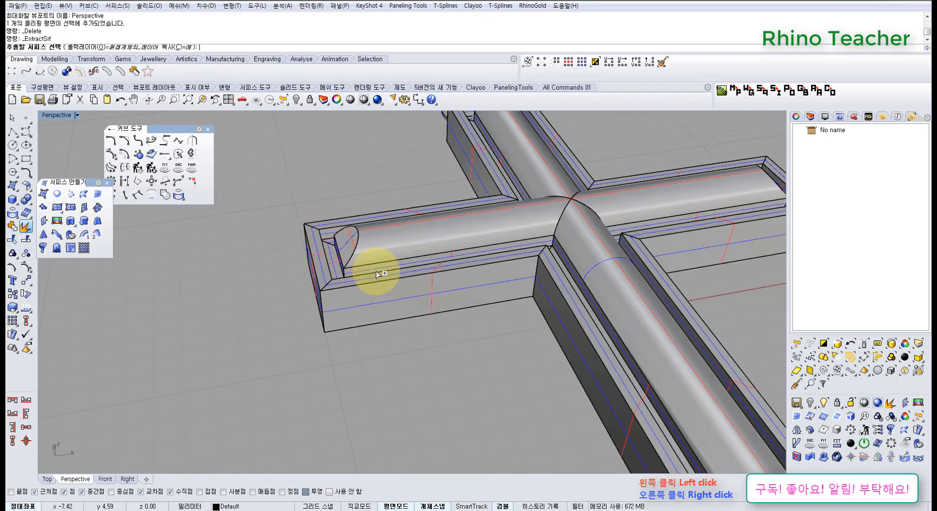
pyautogui.hotkey('ctrl', 'F2')
pyautogui.scroll(-8, 433, 266)
pyautogui.moveTo(418, 252); pyautogui.dragTo(438, 295, button='right')
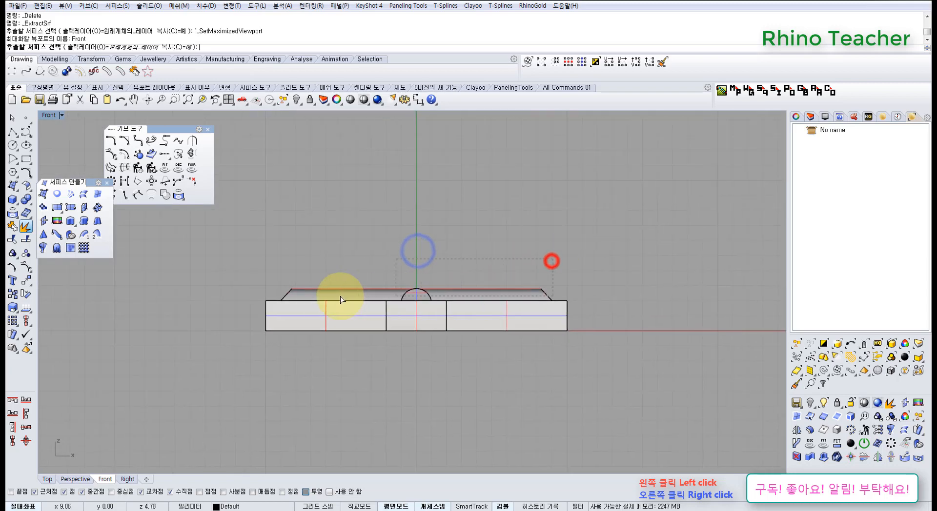
pyautogui.moveTo(277, 299); pyautogui.dragTo(274, 295)
pyautogui.rightClick(338, 260)
# Move the extracted surface copies 30 mm horizontally along the X axis, away from the cross.
pyautogui.scroll(-5, 280, 272)
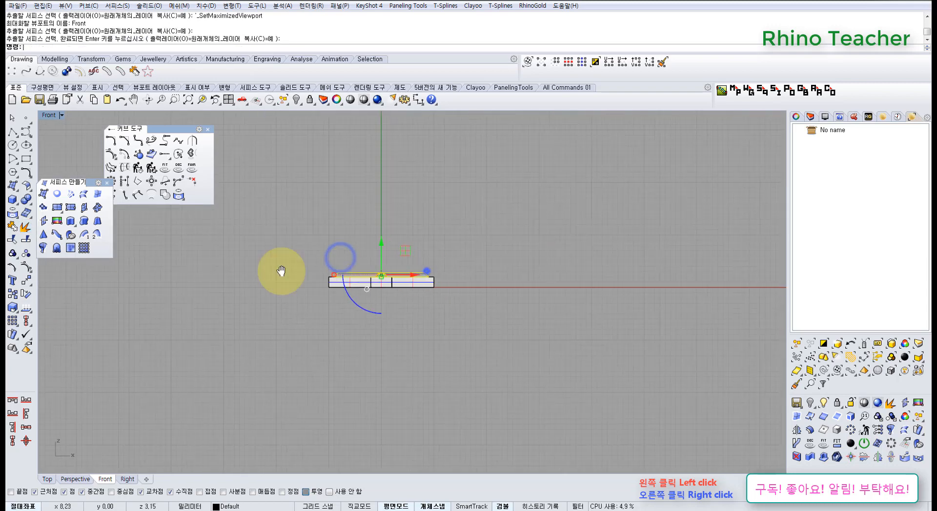
pyautogui.moveTo(427, 271); pyautogui.dragTo(270, 278, button='right')
pyautogui.click(26, 280)
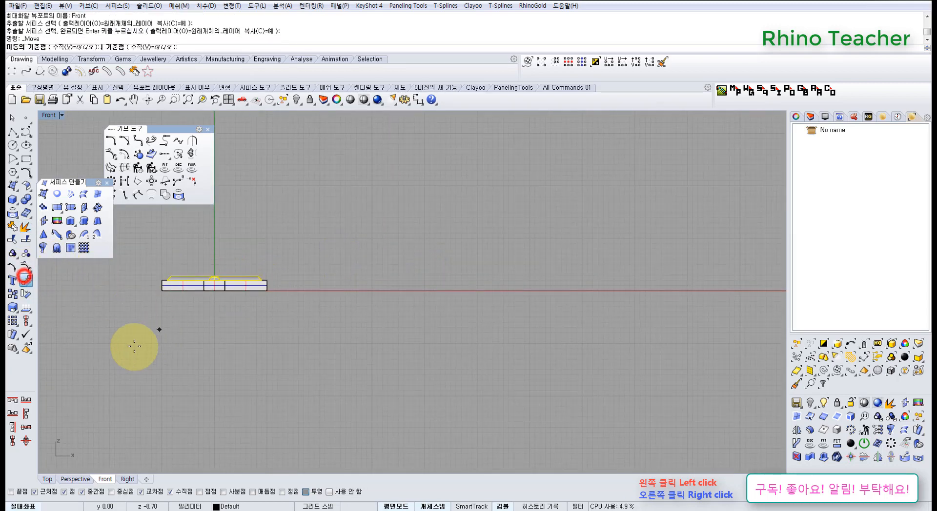
pyautogui.click(135, 346)
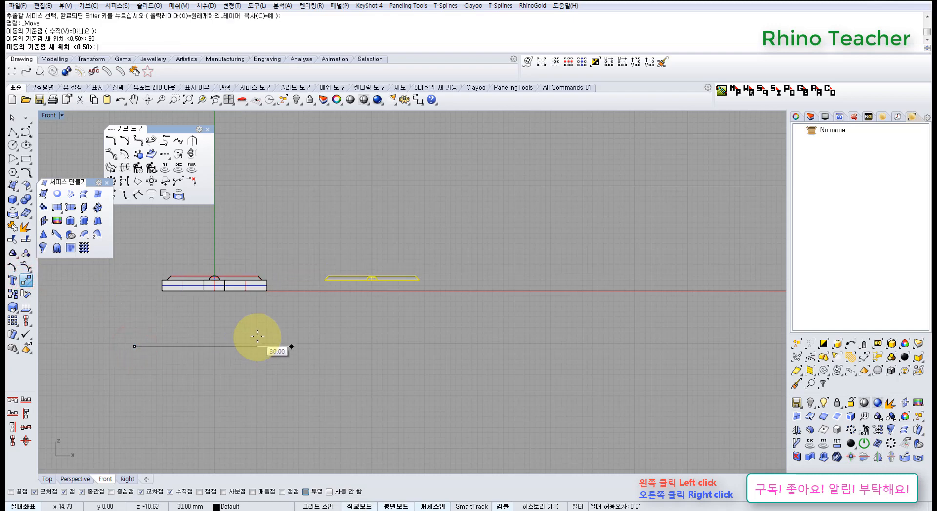
pyautogui.click(257, 335)
# Delete the +X crossarm surface and the short upper arm surface from the moved copies, keeping the end caps.
pyautogui.hotkey('ctrl', 'F4')
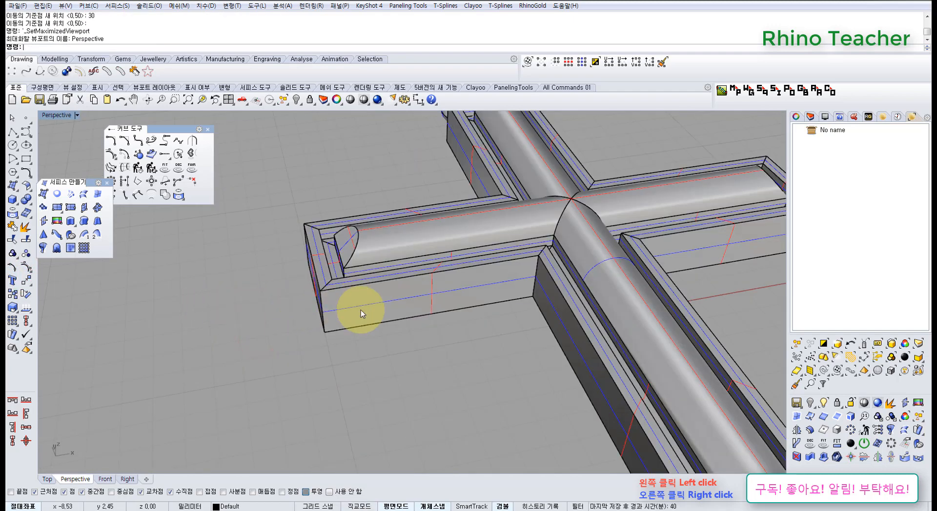
pyautogui.scroll(-10, 361, 314)
pyautogui.moveTo(445, 300); pyautogui.dragTo(399, 386, button='right')
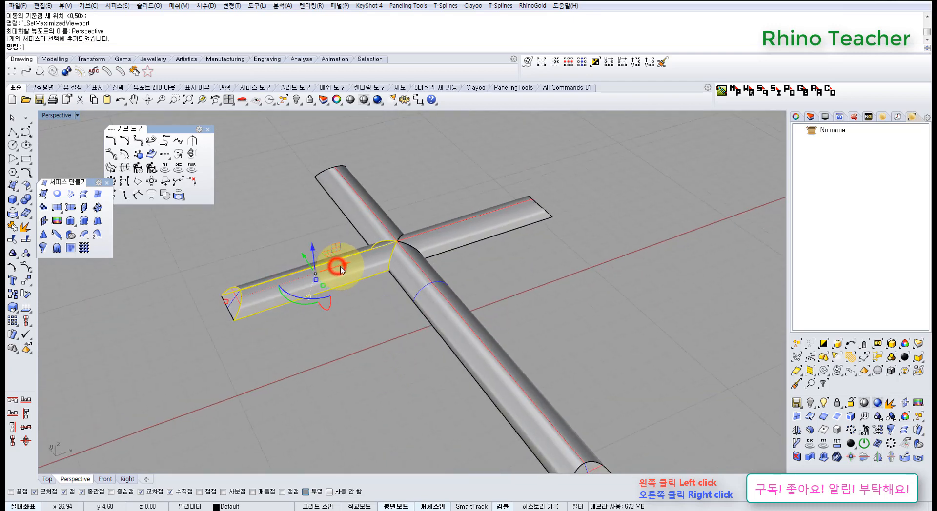
pyautogui.moveTo(340, 270); pyautogui.dragTo(362, 324, button='right')
pyautogui.click(469, 245)
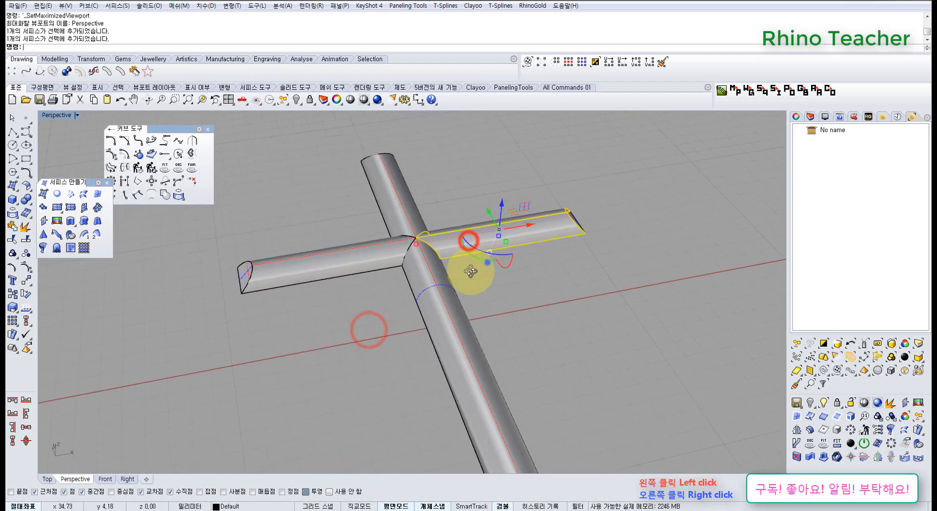
pyautogui.moveTo(476, 264); pyautogui.dragTo(541, 287, button='right')
pyautogui.press('Delete')
pyautogui.click(541, 287)
pyautogui.press('Delete')
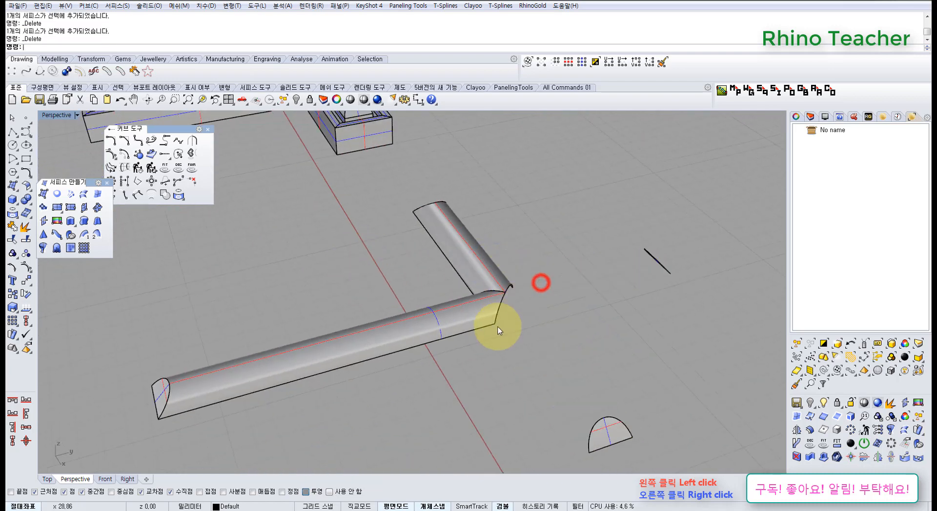
# Untrim the mitred edges of the two remaining half-round surfaces where they meet, restoring them as full-length bars.
pyautogui.moveTo(488, 324); pyautogui.dragTo(385, 287, button='right')
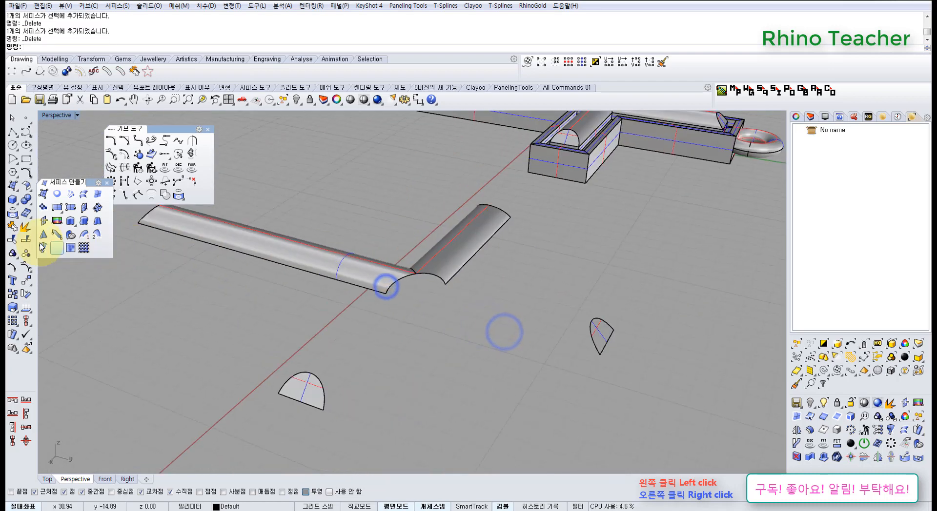
pyautogui.click(11, 240)
pyautogui.click(336, 243)
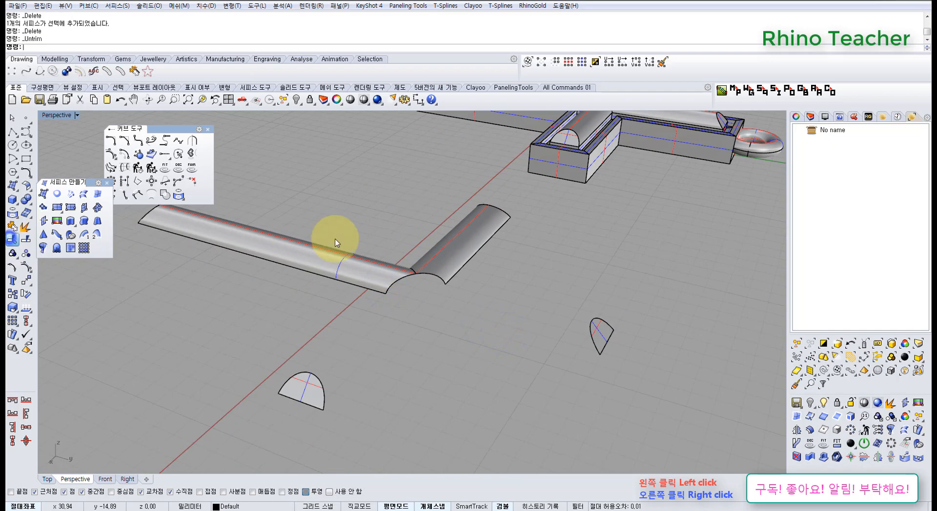
pyautogui.click(394, 274)
pyautogui.rightClick(383, 244)
# Offset the long half-round bar's surface inward by 0.5, flipping the direction and turning the Solid option off.
pyautogui.moveTo(382, 244); pyautogui.dragTo(389, 349, button='right')
pyautogui.scroll(6, 390, 347)
pyautogui.click(390, 347)
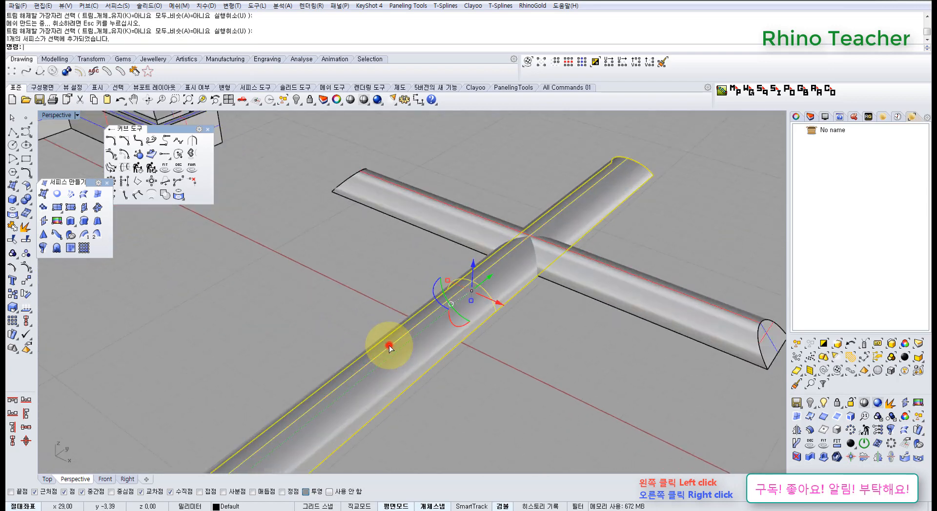
pyautogui.scroll(-4, 400, 340)
pyautogui.moveTo(427, 324); pyautogui.dragTo(426, 322, button='right')
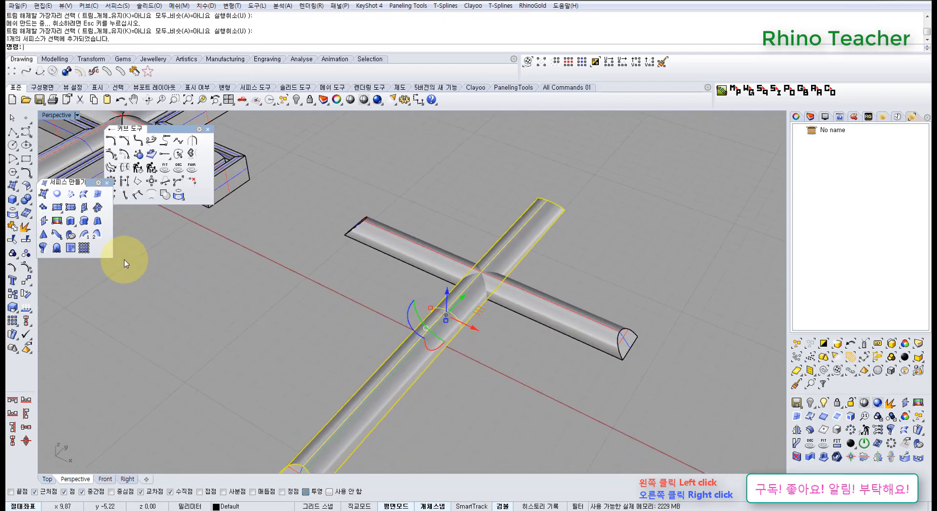
pyautogui.moveTo(336, 282); pyautogui.dragTo(393, 296, button='right')
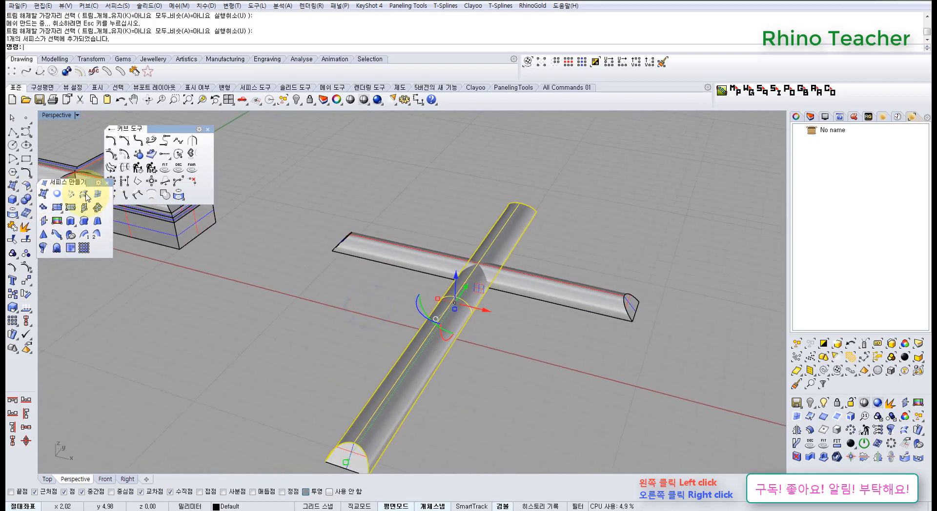
pyautogui.click(26, 185)
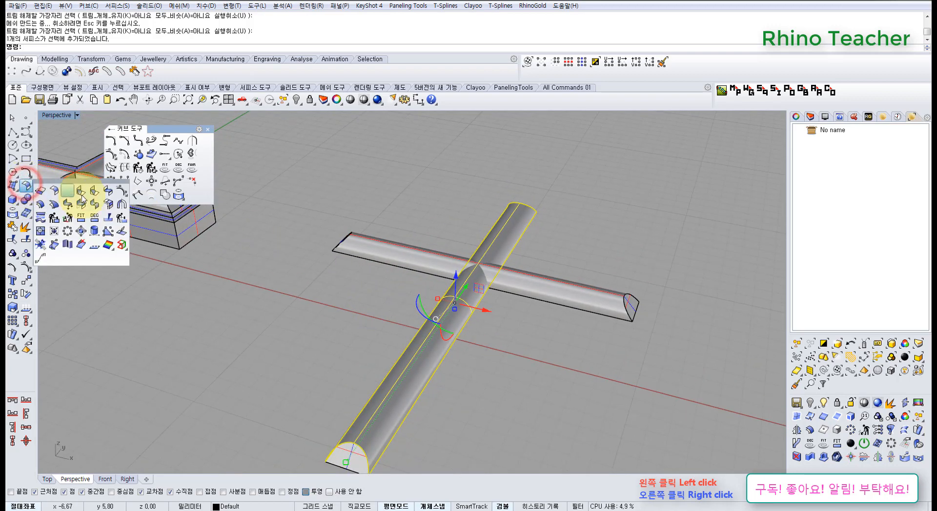
pyautogui.click(39, 205)
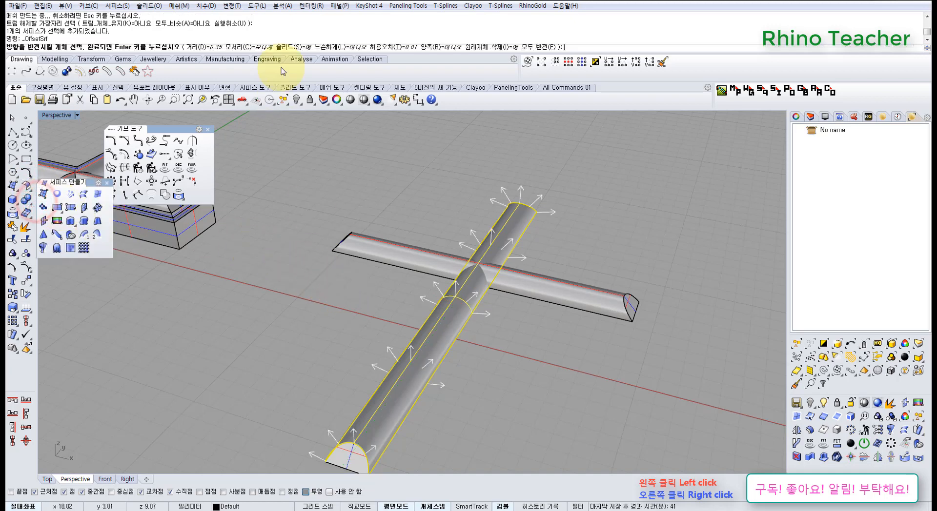
pyautogui.click(536, 47)
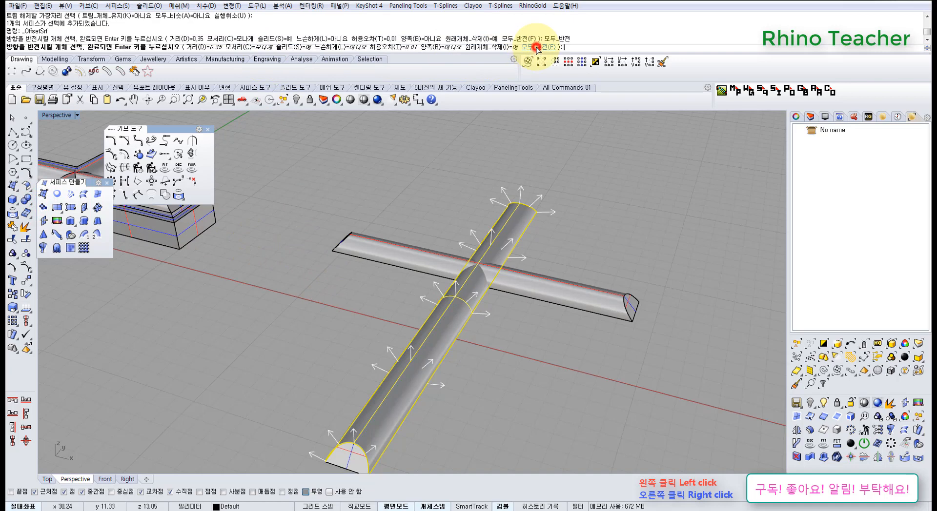
pyautogui.click(285, 47)
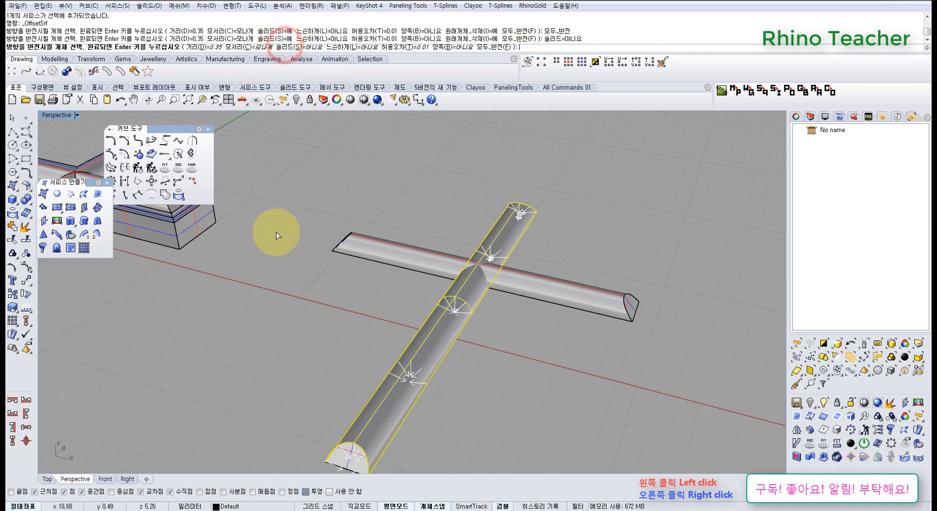
pyautogui.press('Return')
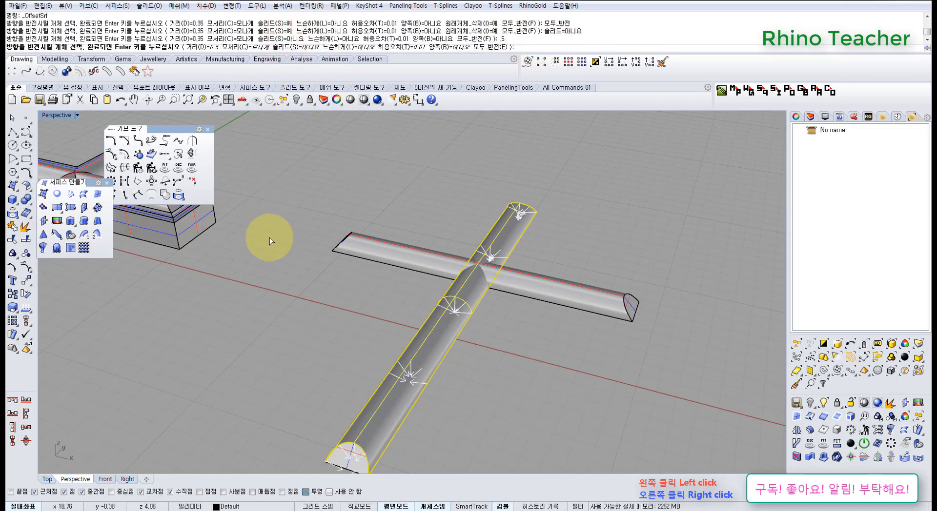
pyautogui.press('Return')
pyautogui.click(258, 242)
# Offset the half-round crossbar's surface inward by 0.5 with the direction flipped and Solid off.
pyautogui.moveTo(433, 327); pyautogui.dragTo(412, 294, button='right')
pyautogui.scroll(3, 405, 227)
pyautogui.click(398, 237)
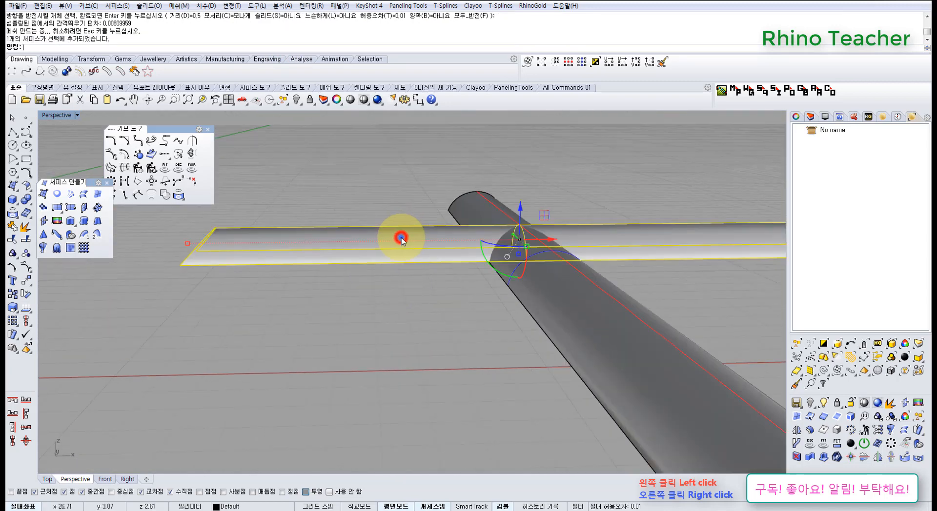
pyautogui.rightClick(400, 246)
pyautogui.write('F')
pyautogui.press('Return')
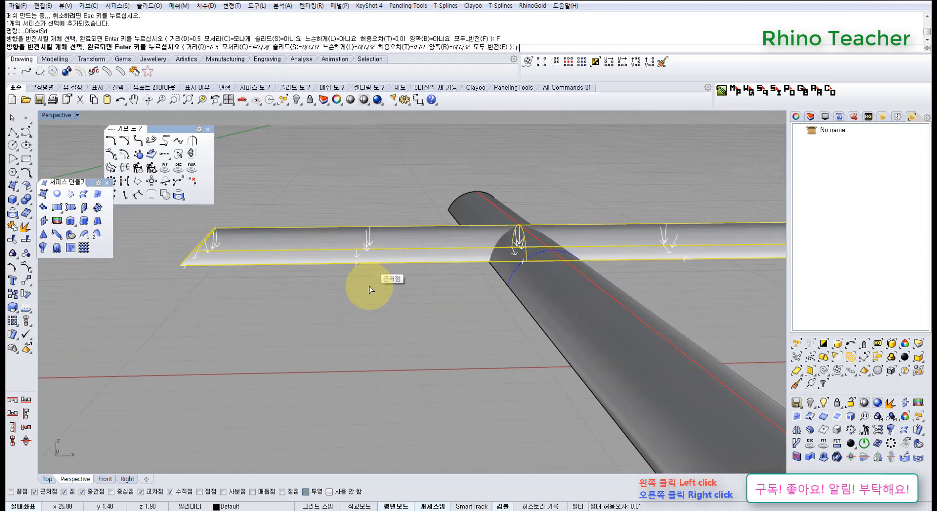
pyautogui.moveTo(369, 288); pyautogui.dragTo(423, 308, button='right')
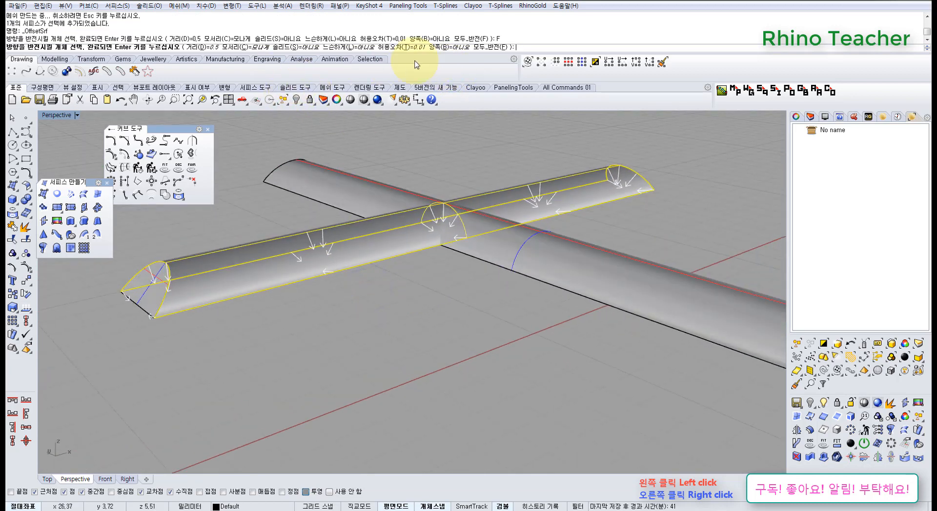
pyautogui.rightClick(245, 218)
pyautogui.click(362, 328)
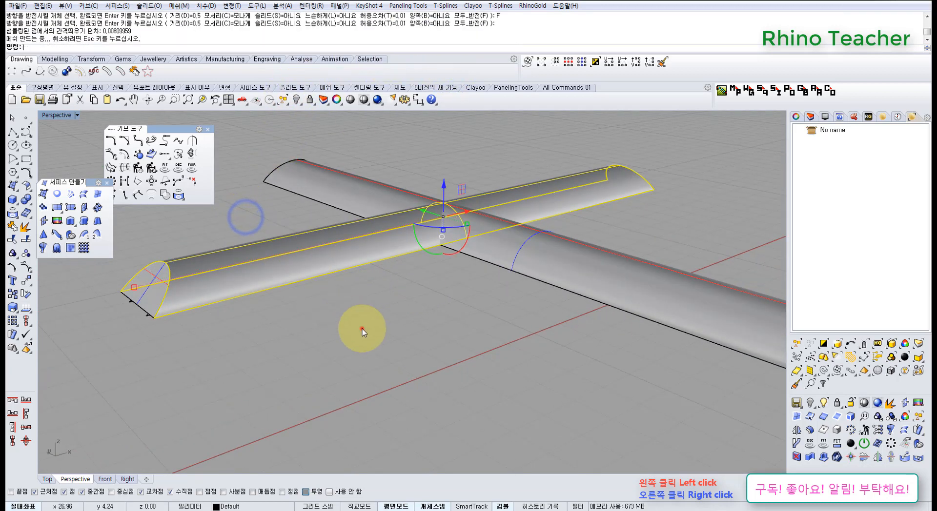
# Delete the two outer full-length half-round bar surfaces, keeping their inner offsets and the end caps.
pyautogui.moveTo(310, 314); pyautogui.dragTo(433, 274, button='right')
pyautogui.scroll(2, 266, 259)
pyautogui.moveTo(265, 259); pyautogui.dragTo(295, 267, button='right')
pyautogui.click(317, 293)
pyautogui.click(356, 300)
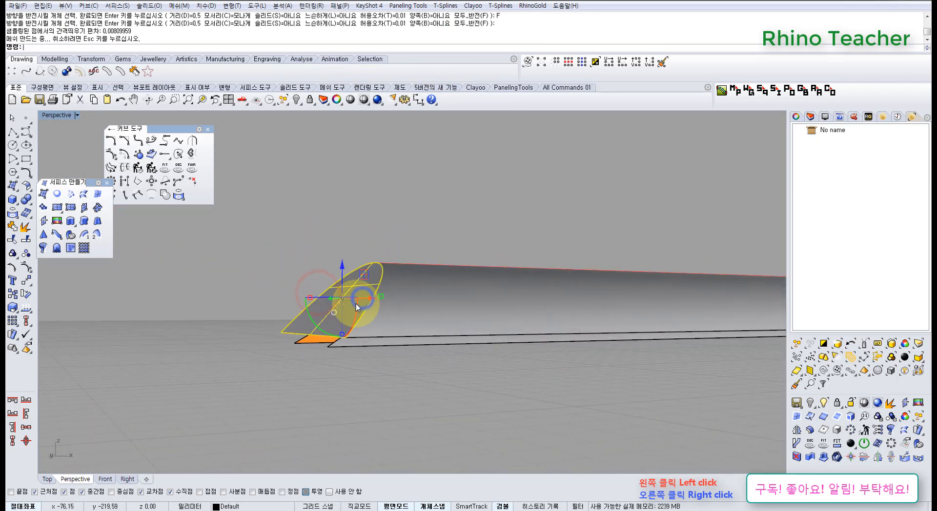
pyautogui.moveTo(356, 299); pyautogui.dragTo(373, 281, button='right')
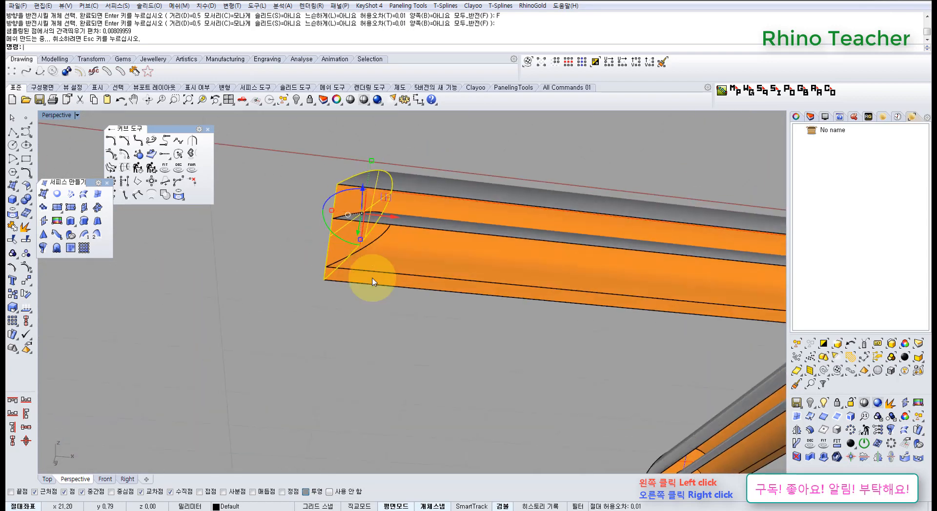
pyautogui.moveTo(351, 222); pyautogui.dragTo(630, 239, button='right')
pyautogui.click(553, 155)
pyautogui.keyDown('shift'); pyautogui.click(537, 142); pyautogui.keyUp('shift')
pyautogui.scroll(-10, 538, 142)
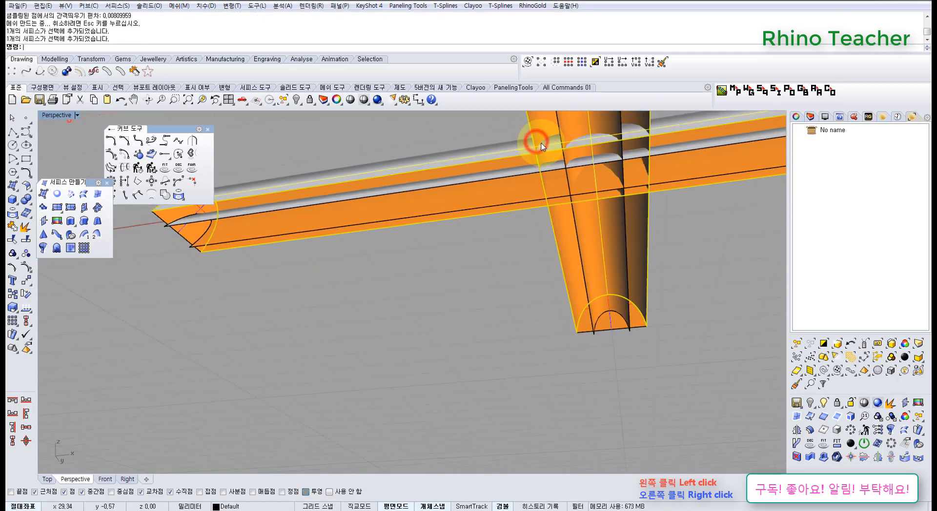
pyautogui.moveTo(482, 164); pyautogui.dragTo(542, 281, button='right')
pyautogui.press('Delete')
# Untrim the curved edges of the four half-round end caps, restoring them as rectangular planes.
pyautogui.scroll(10, 445, 190)
pyautogui.moveTo(445, 190); pyautogui.dragTo(472, 197, button='right')
pyautogui.click(472, 196)
pyautogui.scroll(-3, 472, 196)
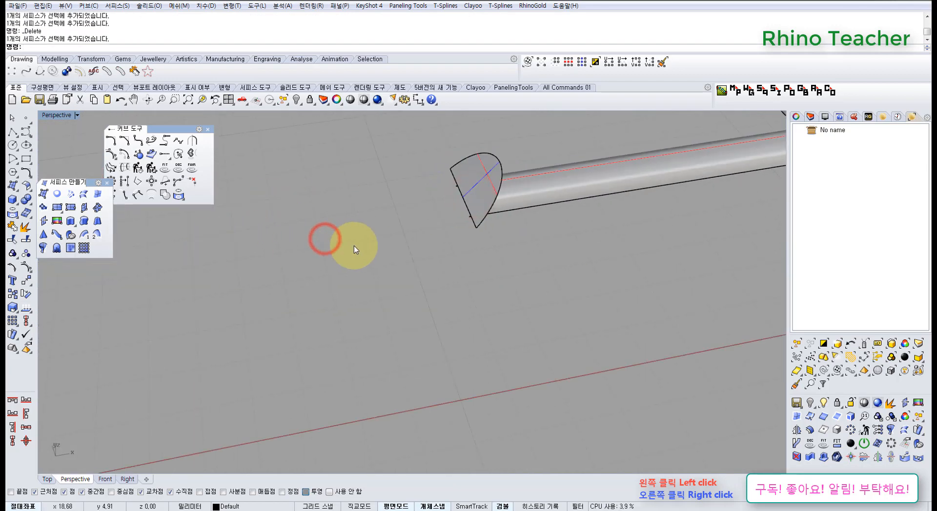
pyautogui.scroll(-5, 355, 247)
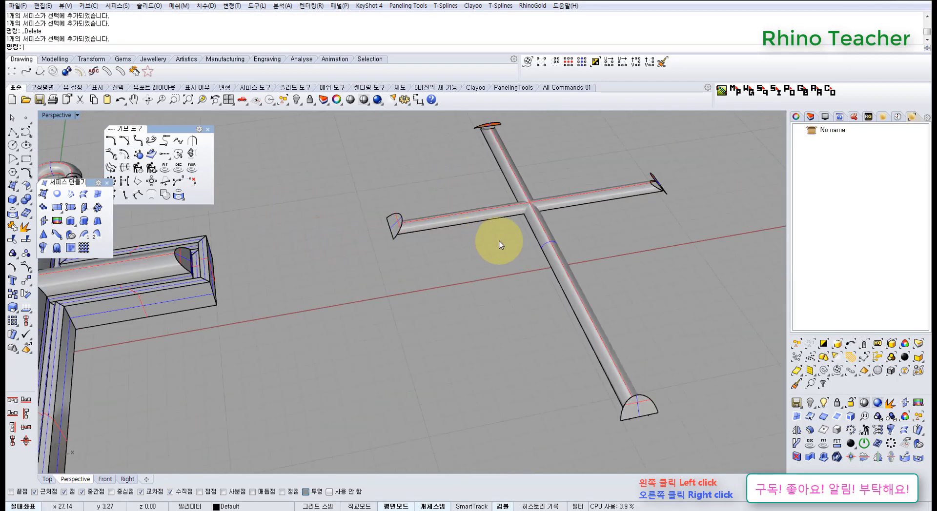
pyautogui.rightClick(15, 239)
pyautogui.scroll(7, 369, 218)
pyautogui.click(433, 213)
pyautogui.scroll(-4, 453, 212)
pyautogui.keyDown('shift'); pyautogui.moveTo(549, 230); pyautogui.dragTo(589, 162, button='right'); pyautogui.keyUp('shift')
pyautogui.click(559, 172)
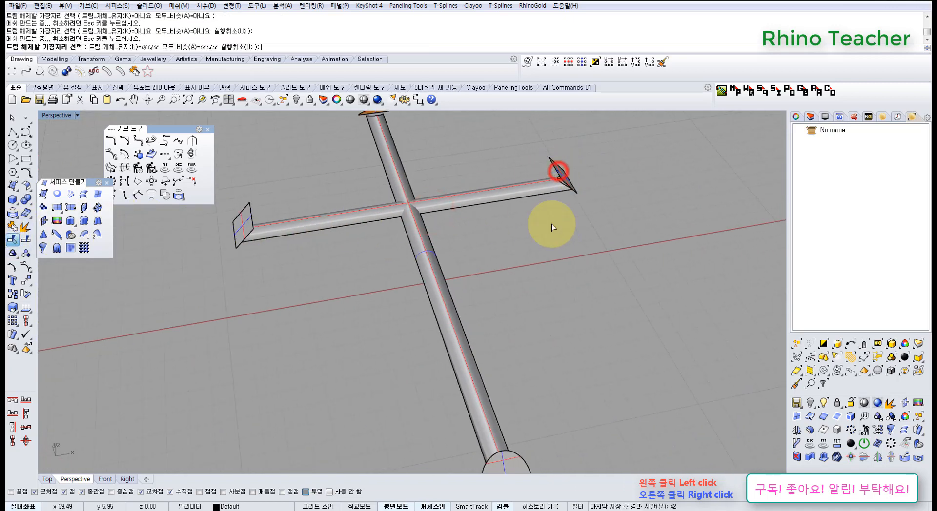
pyautogui.click(520, 453)
pyautogui.scroll(-6, 512, 358)
pyautogui.scroll(7, 434, 202)
pyautogui.click(442, 234)
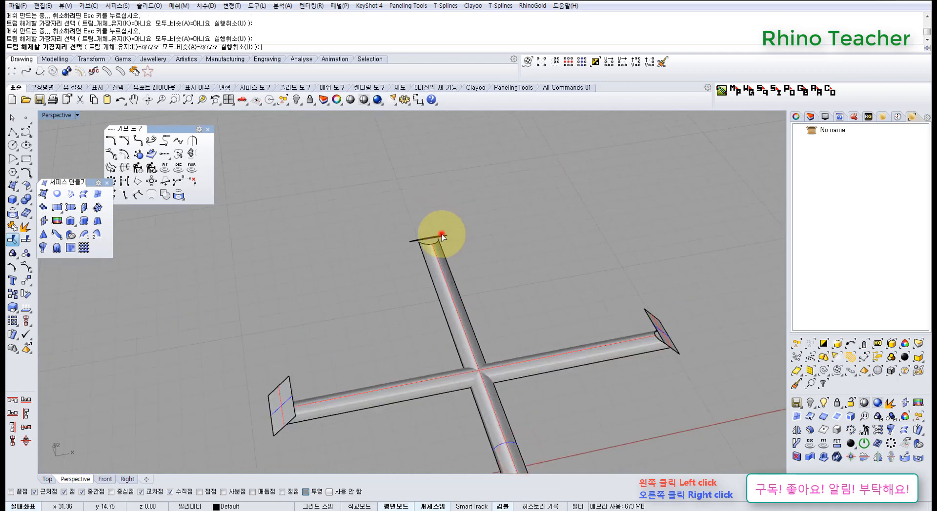
pyautogui.rightClick(442, 234)
# Offset the four rectangular end planes inward by 0.5 with all directions flipped and Solid off, and delete the original planes.
pyautogui.click(359, 269)
pyautogui.scroll(-5, 352, 283)
pyautogui.moveTo(317, 353); pyautogui.dragTo(299, 393, button='right')
pyautogui.scroll(10, 312, 366)
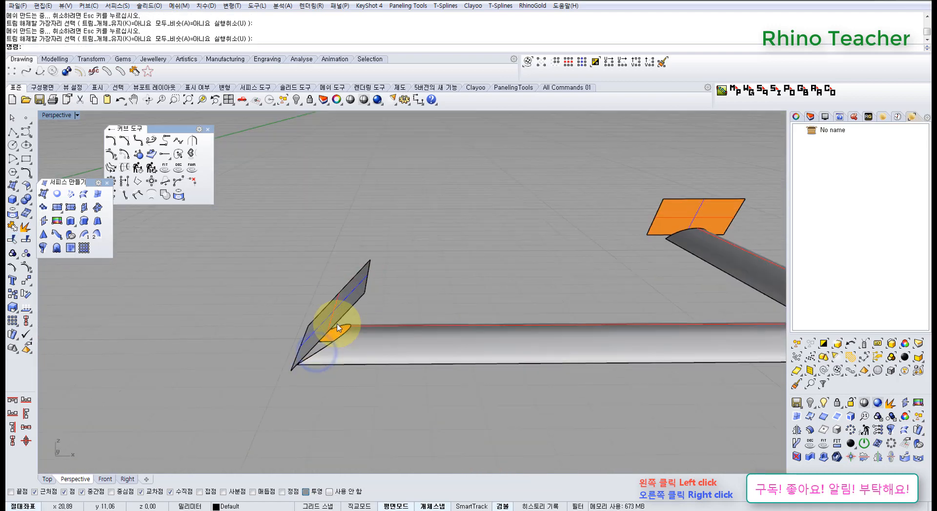
pyautogui.click(338, 328)
pyautogui.scroll(-5, 627, 245)
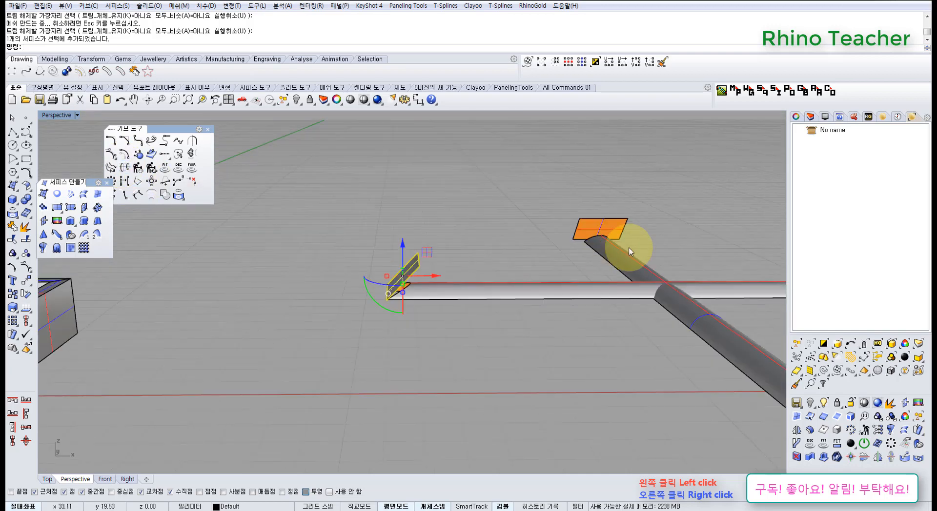
pyautogui.keyDown('shift'); pyautogui.click(618, 237); pyautogui.keyUp('shift')
pyautogui.keyDown('shift'); pyautogui.click(741, 333); pyautogui.keyUp('shift')
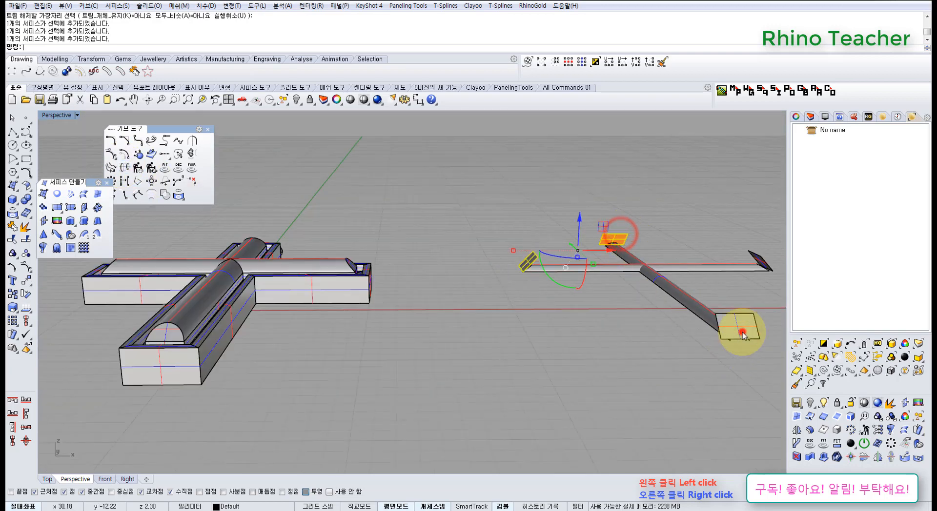
pyautogui.keyDown('shift'); pyautogui.click(761, 260); pyautogui.keyUp('shift')
pyautogui.moveTo(761, 259); pyautogui.dragTo(467, 339, button='right')
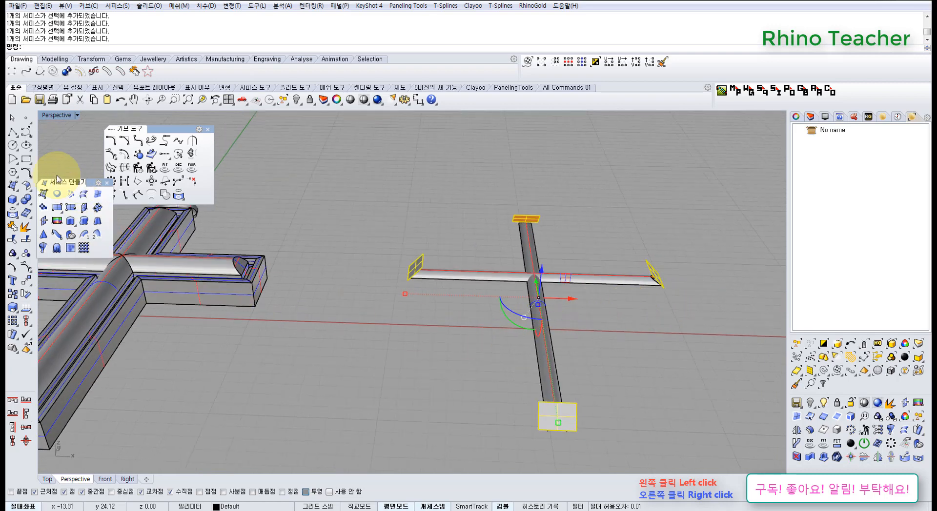
pyautogui.click(24, 188)
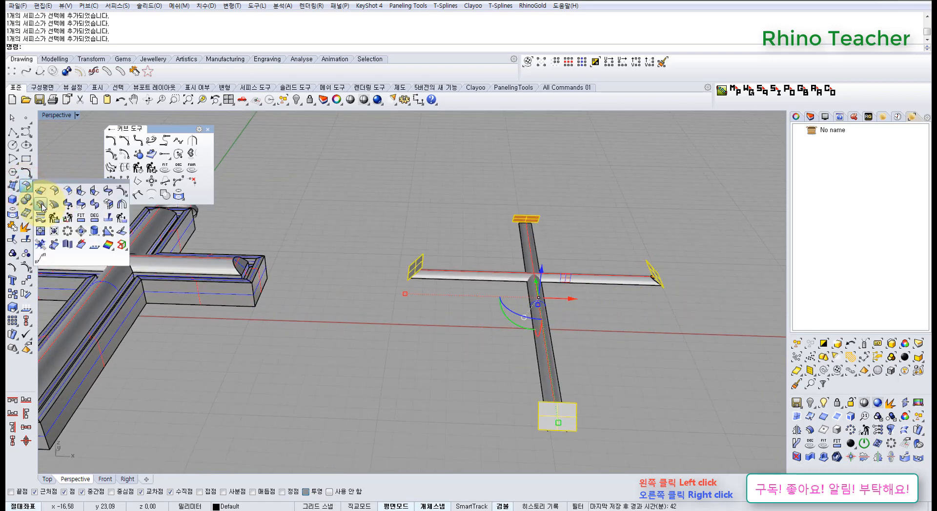
pyautogui.click(42, 206)
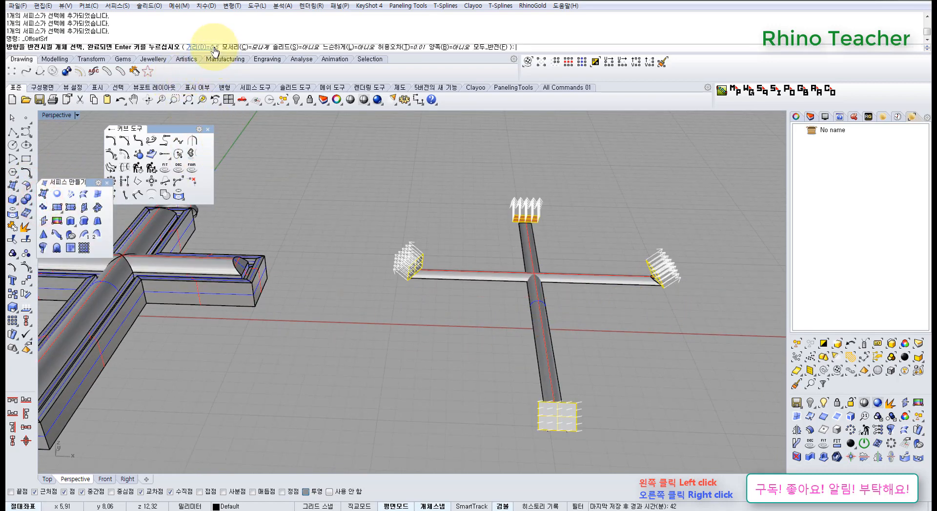
pyautogui.click(480, 48)
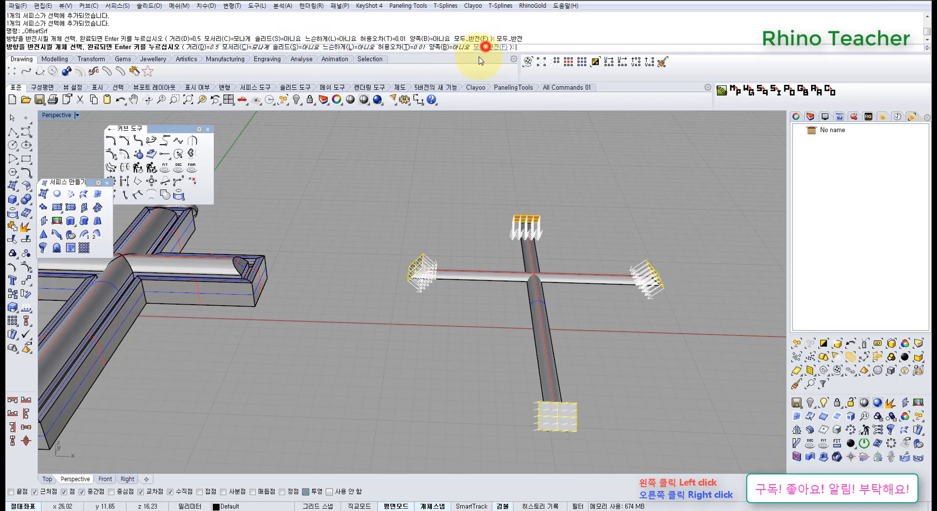
pyautogui.moveTo(393, 241); pyautogui.dragTo(395, 211, button='right')
pyautogui.rightClick(395, 213)
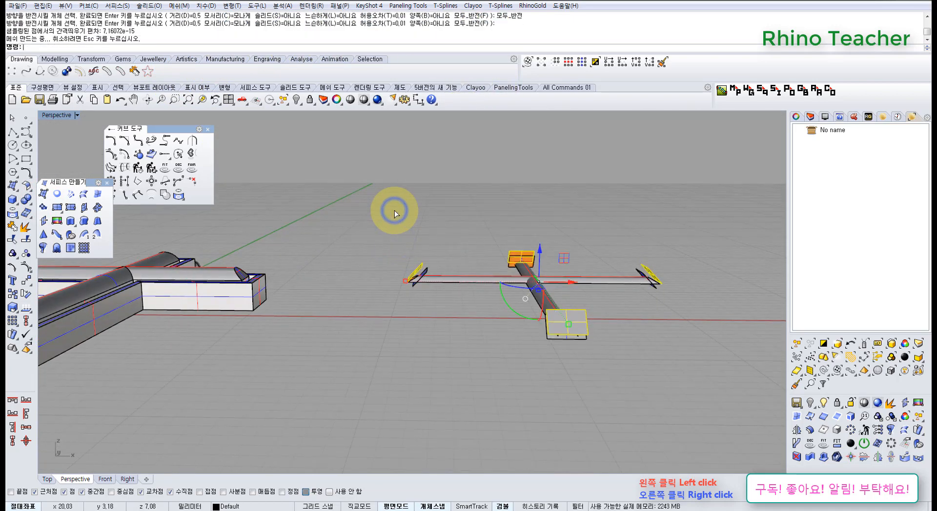
pyautogui.moveTo(651, 293); pyautogui.dragTo(486, 296, button='right')
pyautogui.press('Delete')
# Split the two half-round bars with the four end planes and delete the overhanging tips.
pyautogui.moveTo(512, 298); pyautogui.dragTo(420, 237)
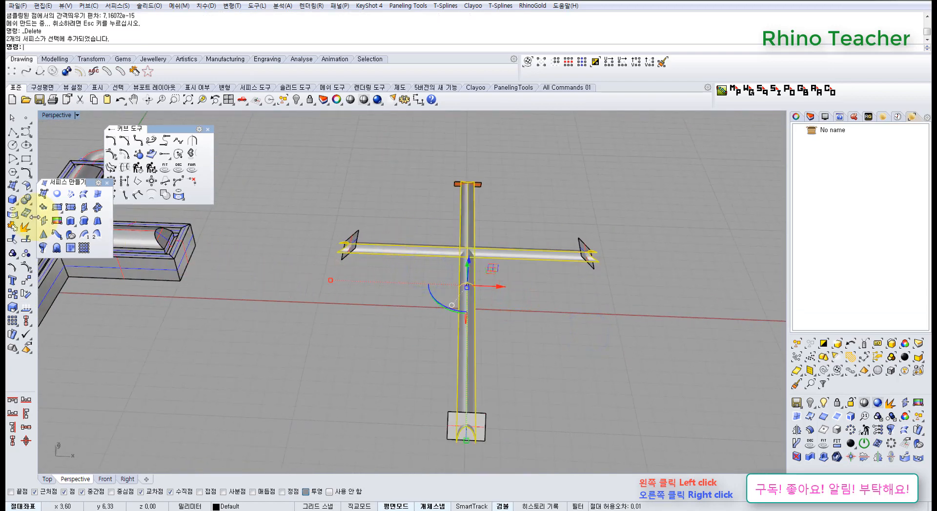
pyautogui.click(21, 238)
pyautogui.scroll(-5, 423, 263)
pyautogui.moveTo(341, 209); pyautogui.dragTo(644, 428)
pyautogui.rightClick(466, 243)
pyautogui.scroll(10, 458, 262)
pyautogui.keyDown('ctrl'); pyautogui.moveTo(505, 347); pyautogui.dragTo(349, 258); pyautogui.keyUp('ctrl')
pyautogui.press('Delete')
# Delete the four rectangular end planes at the tips of the cross.
pyautogui.moveTo(546, 249); pyautogui.dragTo(709, 347)
pyautogui.press('Delete')
pyautogui.moveTo(382, 156); pyautogui.dragTo(496, 228)
pyautogui.press('Delete')
pyautogui.moveTo(208, 237); pyautogui.dragTo(327, 316)
pyautogui.press('Delete')
pyautogui.scroll(-4, 355, 381)
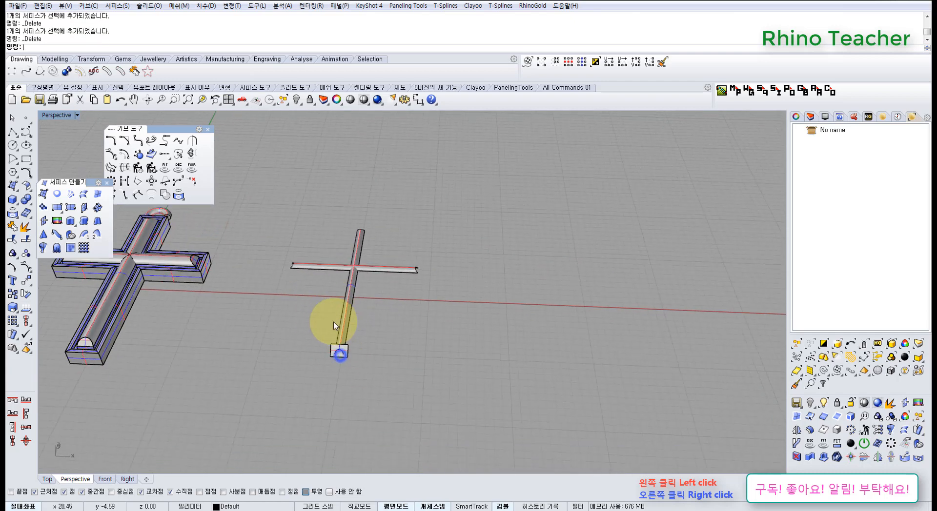
pyautogui.scroll(4, 328, 328)
pyautogui.moveTo(294, 349); pyautogui.dragTo(429, 409)
pyautogui.press('Delete')
# Try to join the two crossing half-round bars.
pyautogui.moveTo(387, 326); pyautogui.dragTo(454, 323, button='right')
pyautogui.scroll(5, 345, 228)
pyautogui.scroll(-4, 385, 293)
pyautogui.scroll(4, 388, 307)
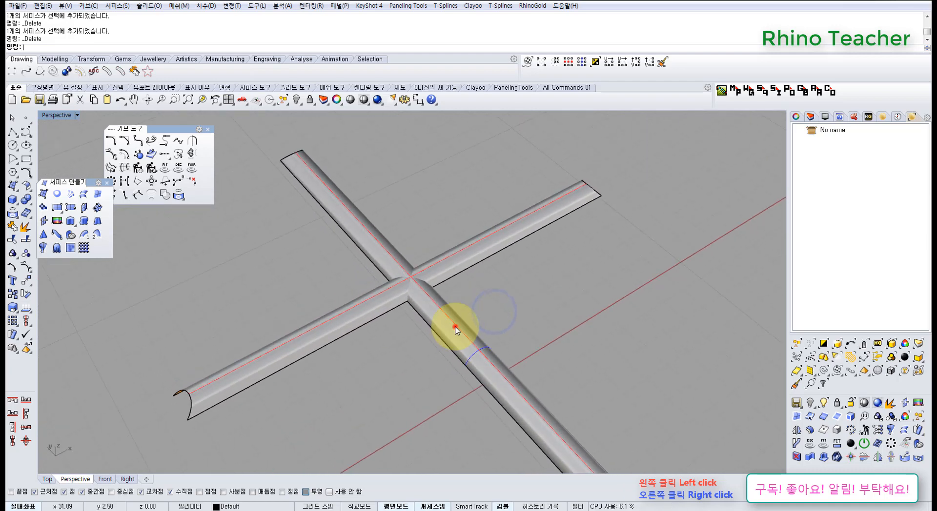
pyautogui.click(454, 323)
pyautogui.keyDown('shift'); pyautogui.click(457, 254); pyautogui.keyUp('shift')
pyautogui.click(13, 237)
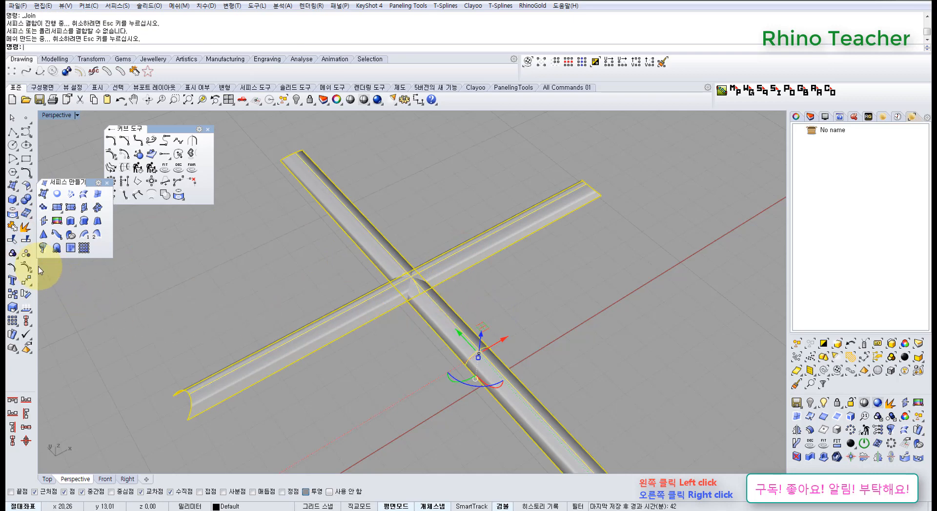
pyautogui.click(300, 279)
# Trim the two half-round bars against each other, removing the inner pieces at the crossing to form mitred seams.
pyautogui.click(363, 308)
pyautogui.keyDown('shift'); pyautogui.click(365, 238); pyautogui.keyUp('shift')
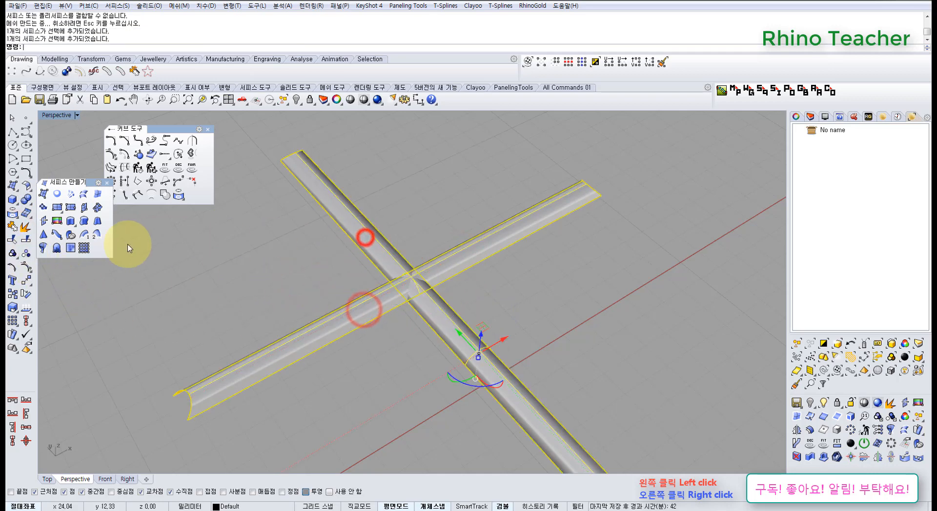
pyautogui.click(13, 241)
pyautogui.moveTo(464, 309); pyautogui.dragTo(498, 188, button='right')
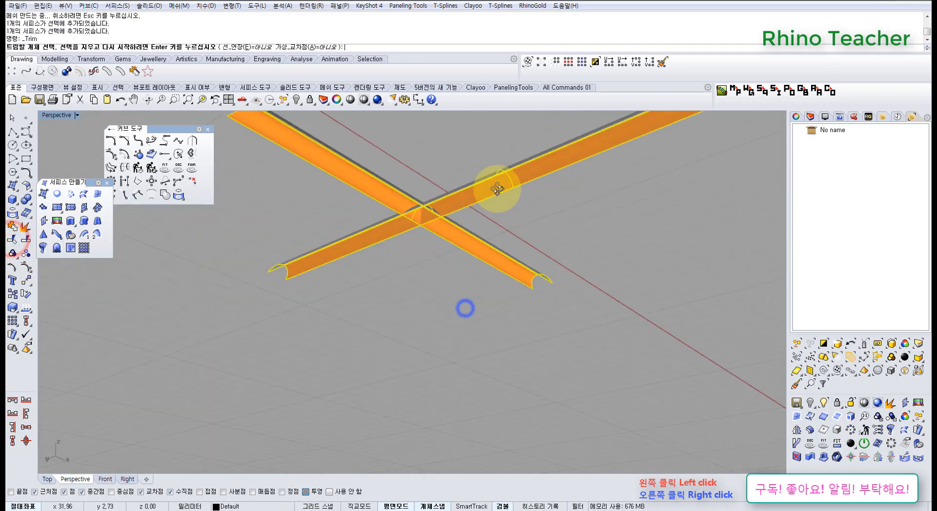
pyautogui.scroll(8, 444, 240)
pyautogui.click(452, 242)
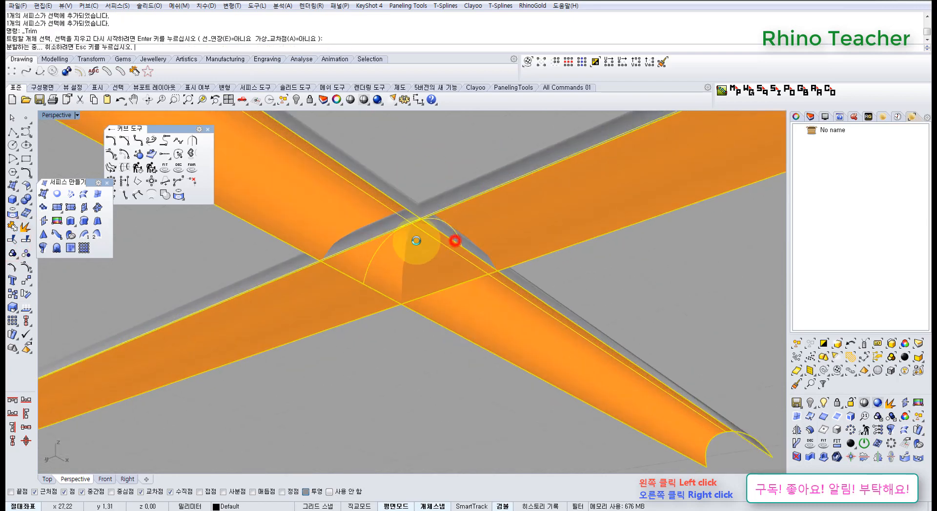
pyautogui.click(377, 236)
pyautogui.click(370, 289)
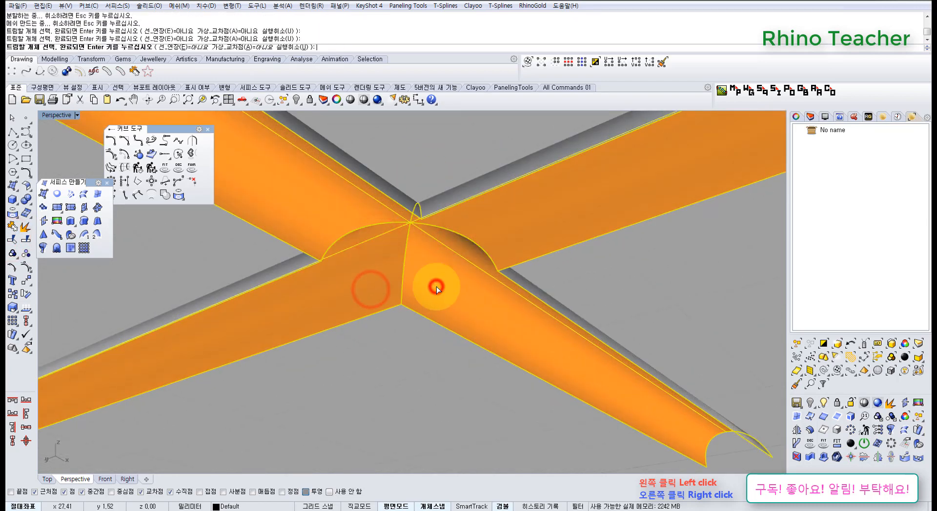
pyautogui.rightClick(436, 287)
# Join the trimmed half-round arms into one open polysurface.
pyautogui.scroll(-5, 440, 227)
pyautogui.moveTo(440, 227)
pyautogui.mouseDown(button='right')
pyautogui.moveTo(423, 347)
pyautogui.moveTo(394, 339)
pyautogui.mouseUp(button='right')
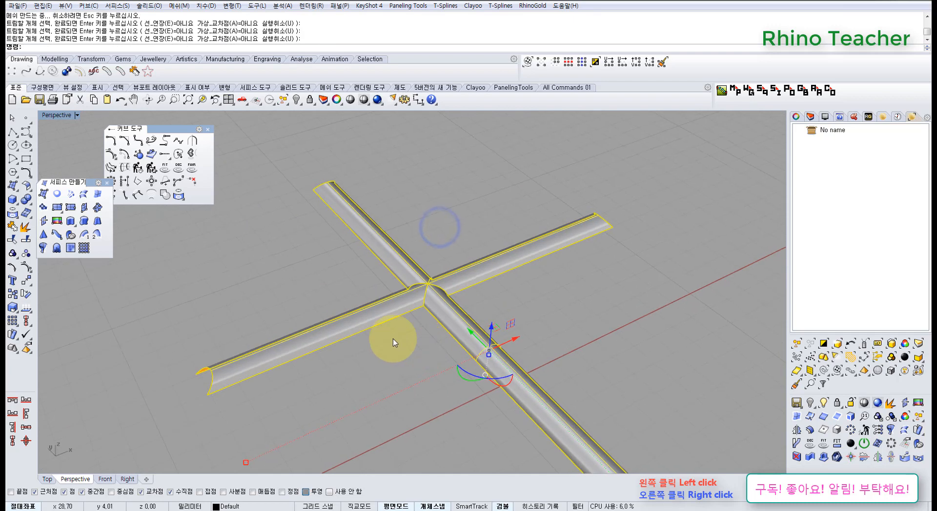
pyautogui.hotkey('ctrl', 'j')
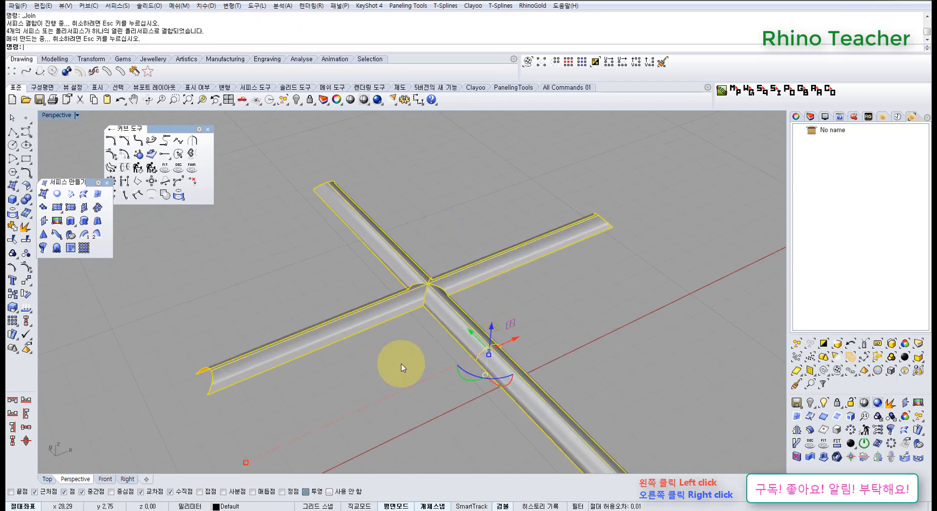
pyautogui.moveTo(380, 387)
pyautogui.mouseDown(button='right')
pyautogui.moveTo(377, 345)
pyautogui.moveTo(408, 318)
pyautogui.moveTo(433, 265)
pyautogui.moveTo(390, 286)
pyautogui.mouseUp(button='right')
pyautogui.click(377, 351)
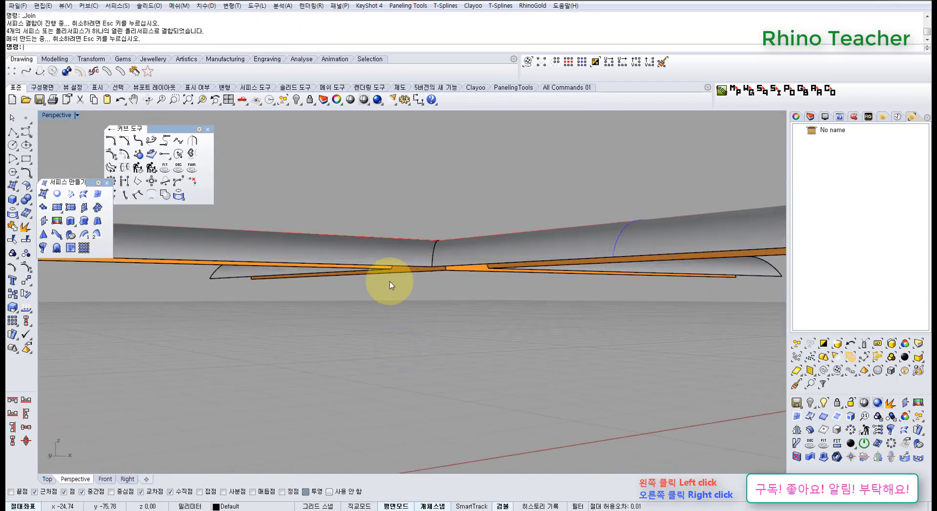
# Extrude the bottom edges of the half-round cross straight down with Both Sides and Solid off.
pyautogui.click(71, 222)
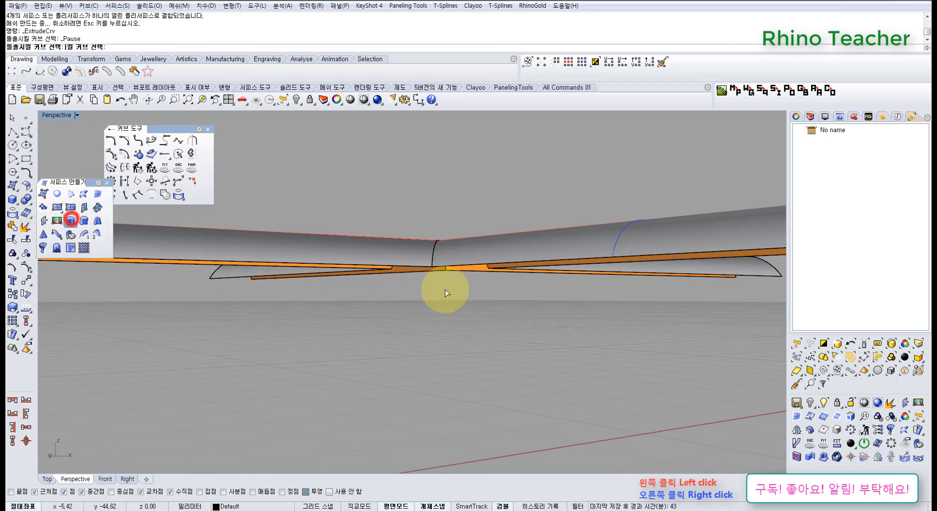
pyautogui.moveTo(471, 269); pyautogui.dragTo(467, 269, button='right')
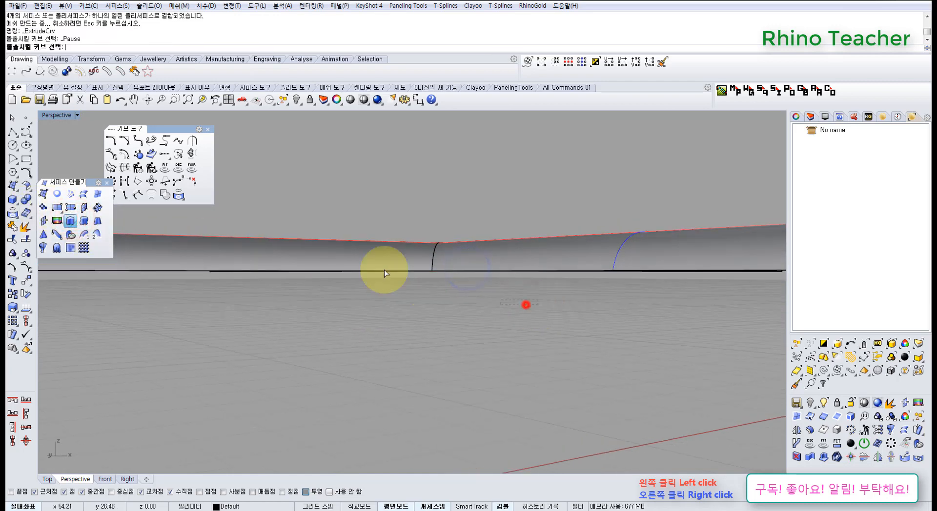
pyautogui.click(360, 267)
pyautogui.moveTo(361, 267); pyautogui.dragTo(436, 261, button='right')
pyautogui.scroll(-9, 439, 262)
pyautogui.rightClick(424, 286)
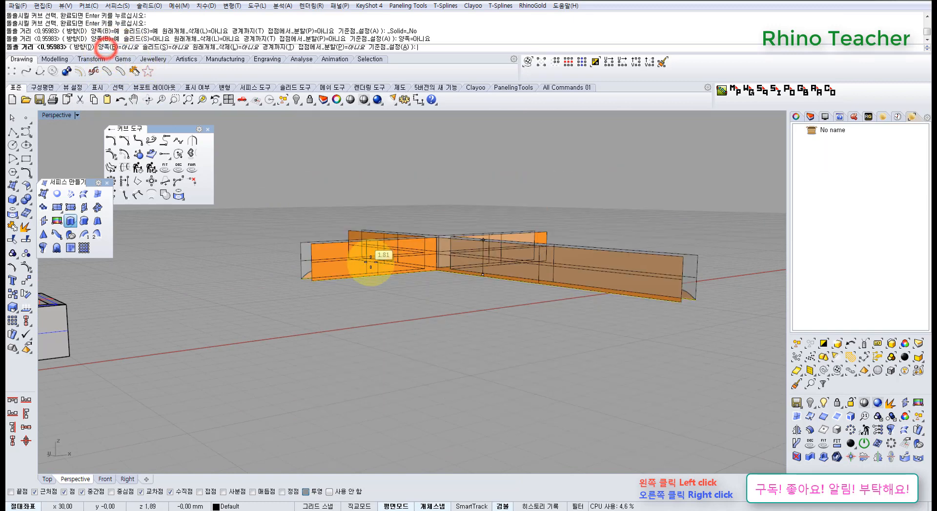
pyautogui.click(378, 325)
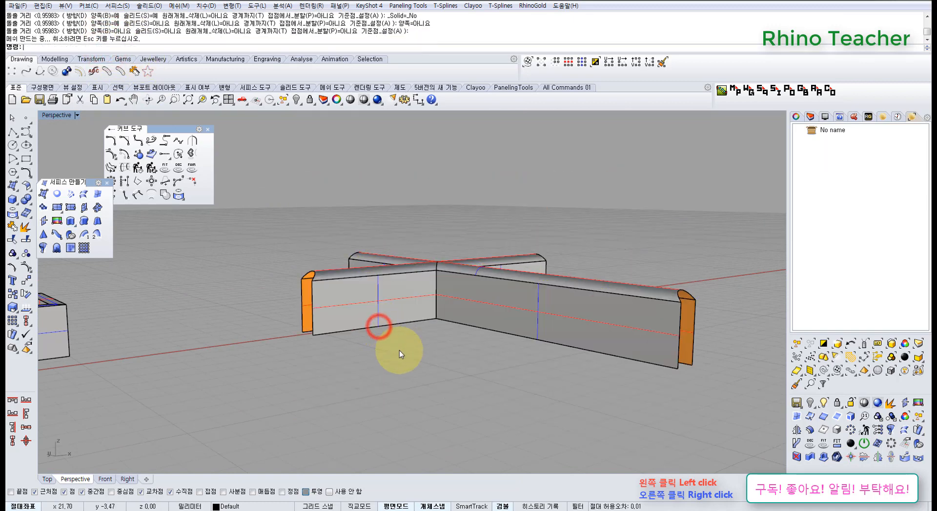
# Undo the downward extrusion of the cross's bottom edges.
pyautogui.click(447, 378)
pyautogui.scroll(-5, 493, 309)
pyautogui.moveTo(490, 319); pyautogui.dragTo(487, 288, button='right')
pyautogui.scroll(7, 488, 288)
pyautogui.moveTo(454, 219); pyautogui.dragTo(352, 380)
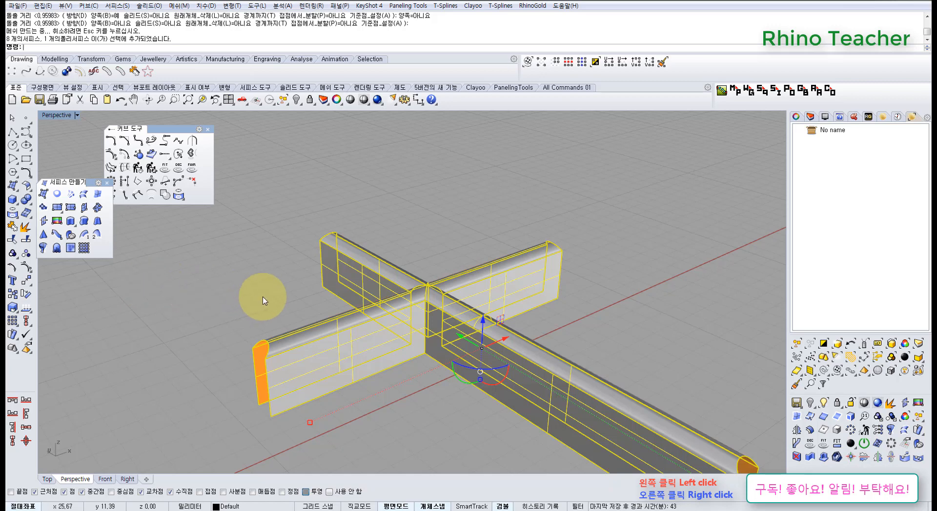
pyautogui.hotkey('ctrl', 'z')
pyautogui.click(250, 315)
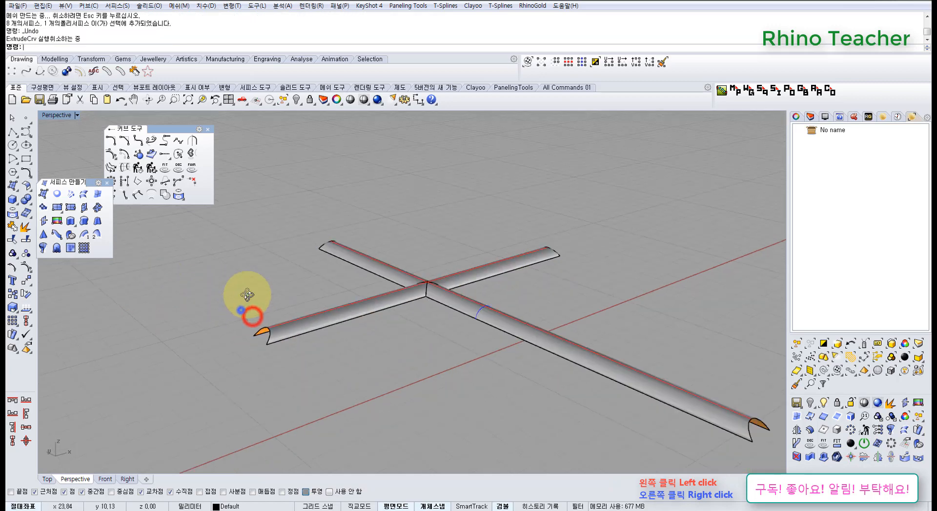
# Draw a straight polyline between the two lower corners of the -X crossarm's open end, with Project snapping off.
pyautogui.moveTo(240, 310); pyautogui.dragTo(210, 283, button='right')
pyautogui.click(12, 133)
pyautogui.moveTo(307, 314); pyautogui.dragTo(286, 317, button='right')
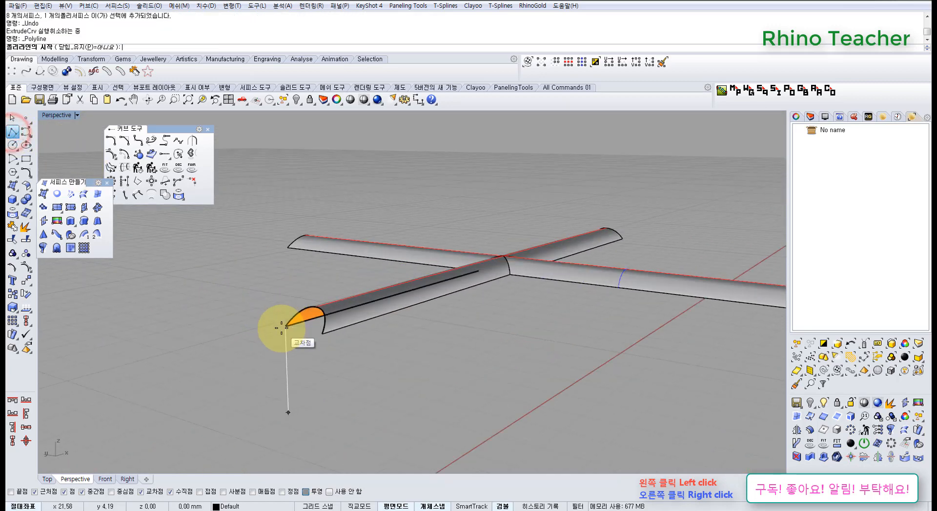
pyautogui.click(311, 493)
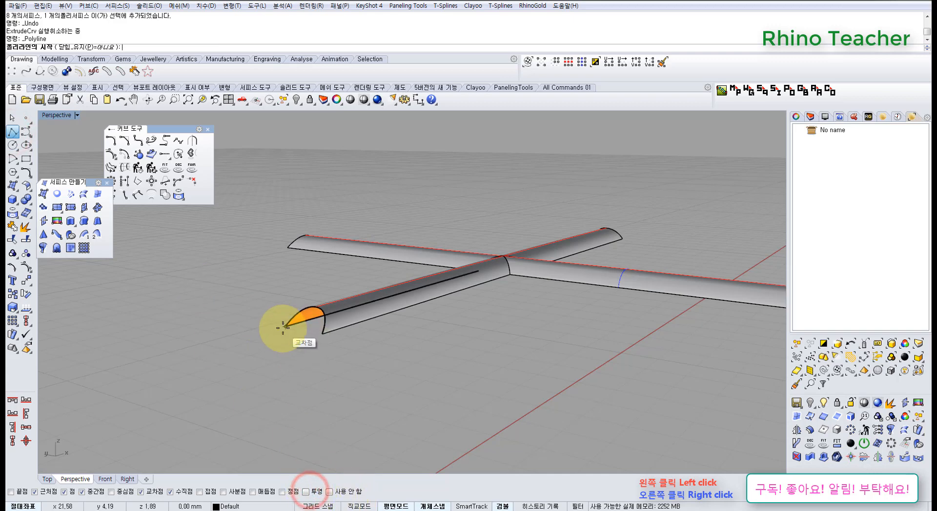
pyautogui.click(285, 326)
pyautogui.click(320, 335)
pyautogui.rightClick(320, 340)
# Draw a straight polyline between the two lower corners of the +Y arm's open end on the half-round cross.
pyautogui.scroll(-5, 321, 340)
pyautogui.moveTo(293, 294); pyautogui.dragTo(498, 310, button='right')
pyautogui.scroll(5, 353, 345)
pyautogui.rightClick(354, 346)
pyautogui.click(343, 345)
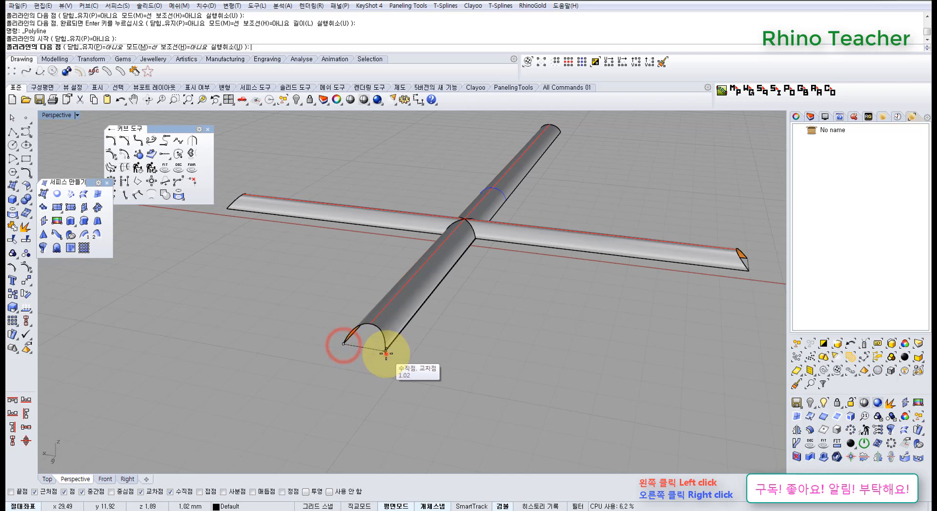
pyautogui.click(386, 354)
pyautogui.rightClick(385, 355)
# Draw a straight polyline between the two lower corners of the +X crossarm's open end.
pyautogui.scroll(-5, 366, 355)
pyautogui.moveTo(268, 341); pyautogui.dragTo(387, 322, button='right')
pyautogui.rightClick(309, 320)
pyautogui.scroll(5, 278, 314)
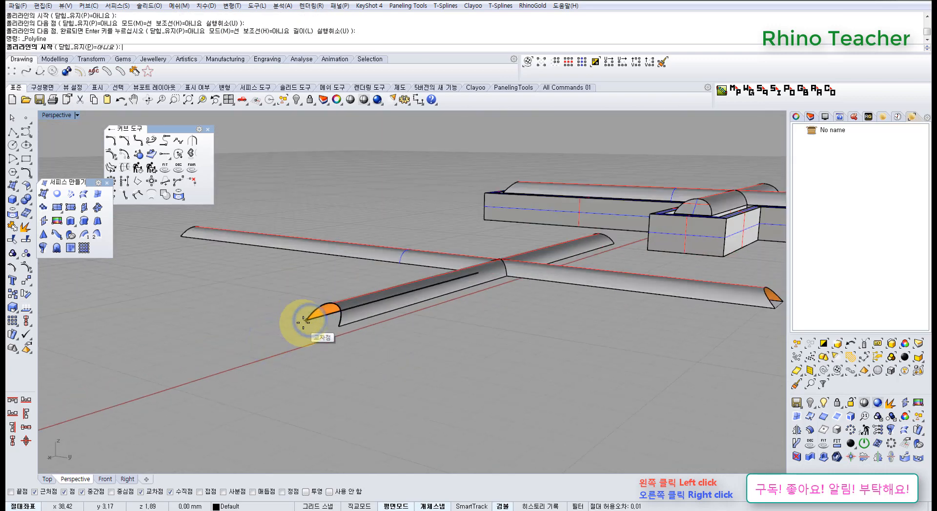
pyautogui.click(304, 322)
pyautogui.click(327, 328)
pyautogui.rightClick(328, 327)
# Draw a straight polyline between the two lower corners of the long -Y arm's open end.
pyautogui.scroll(-5, 282, 338)
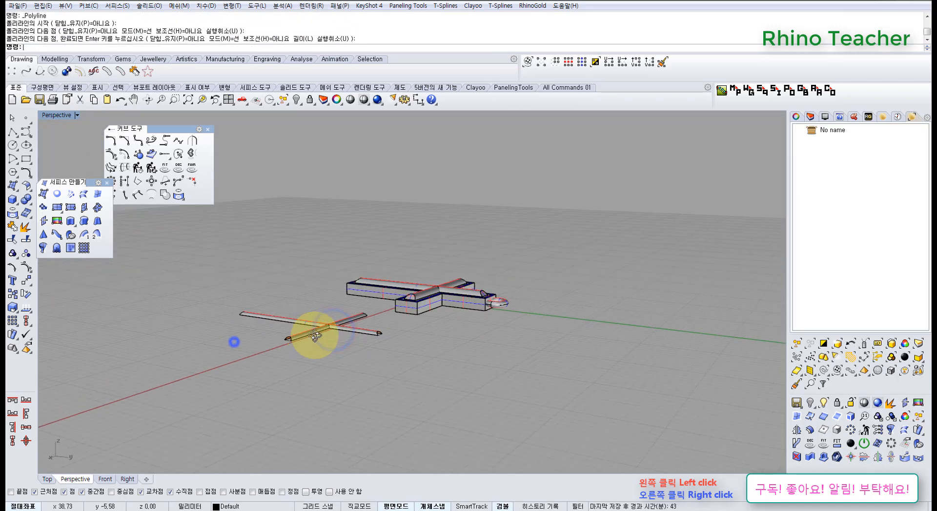
pyautogui.moveTo(315, 336); pyautogui.dragTo(372, 440, button='right')
pyautogui.scroll(6, 371, 439)
pyautogui.rightClick(285, 412)
pyautogui.scroll(5, 285, 411)
pyautogui.click(285, 412)
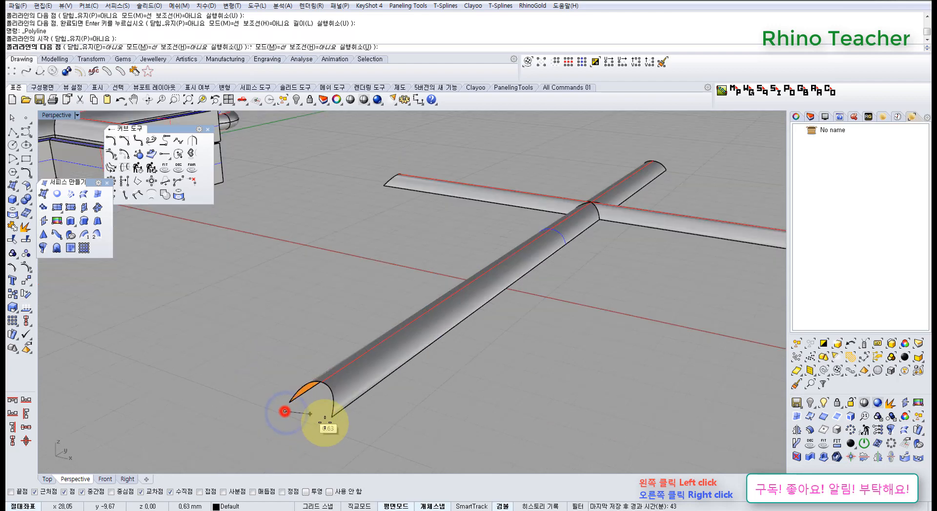
pyautogui.rightClick(307, 418)
pyautogui.rightClick(307, 417)
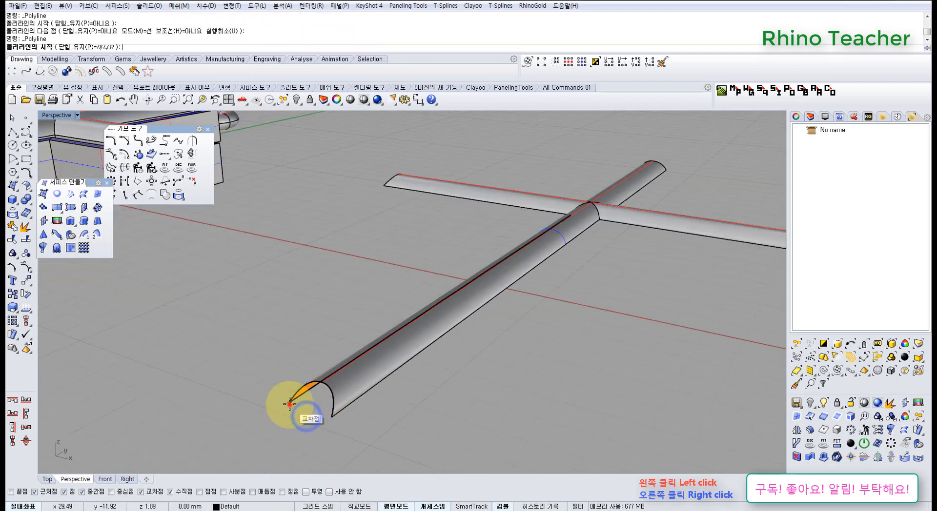
pyautogui.click(289, 404)
pyautogui.click(324, 418)
pyautogui.rightClick(326, 415)
# In the Front view, extrude the cross's bottom edges and end lines straight down past the base line, with Both Sides and Solid off.
pyautogui.scroll(-5, 327, 413)
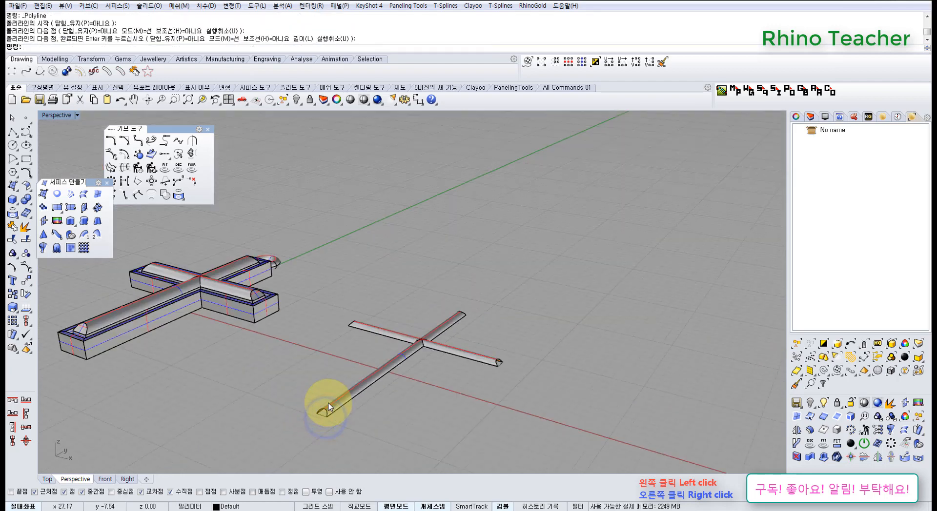
pyautogui.hotkey('ctrl', 'F2')
pyautogui.scroll(5, 353, 327)
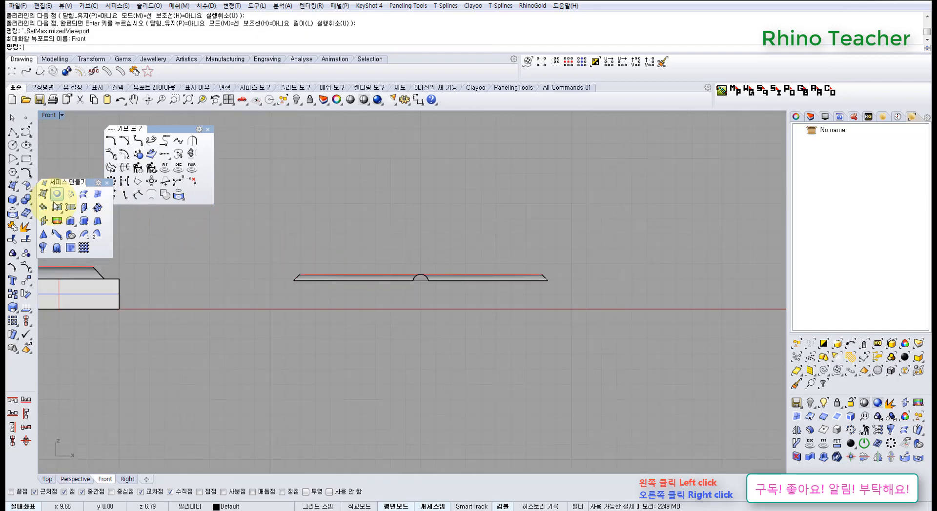
pyautogui.click(71, 222)
pyautogui.click(283, 278)
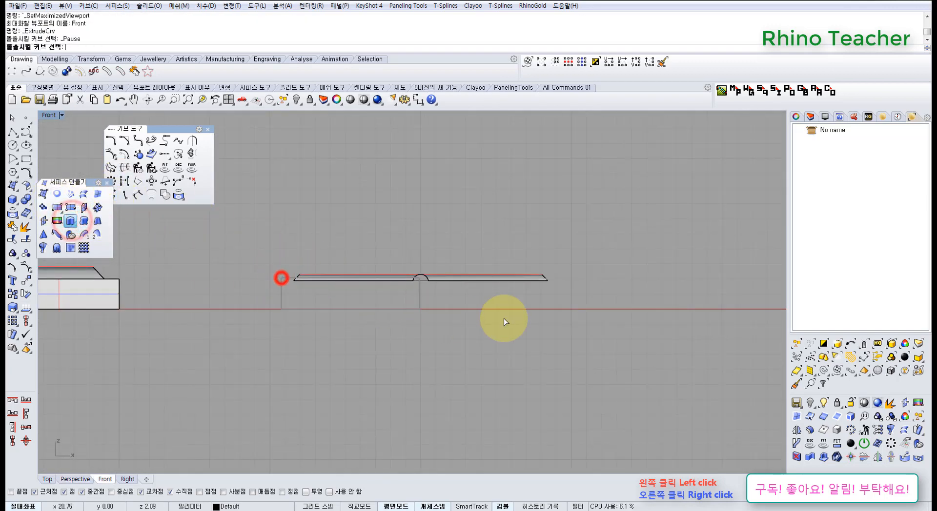
pyautogui.press('Return')
pyautogui.click(444, 316)
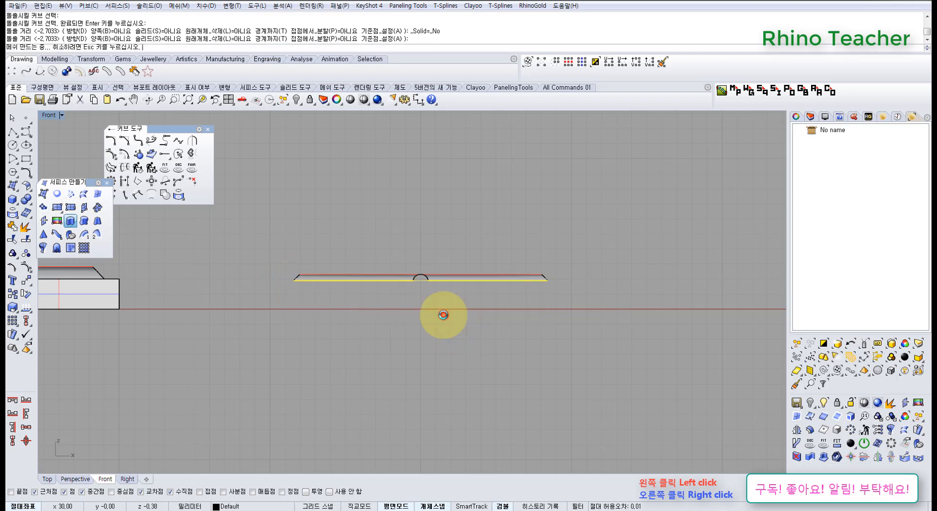
pyautogui.scroll(-2, 273, 335)
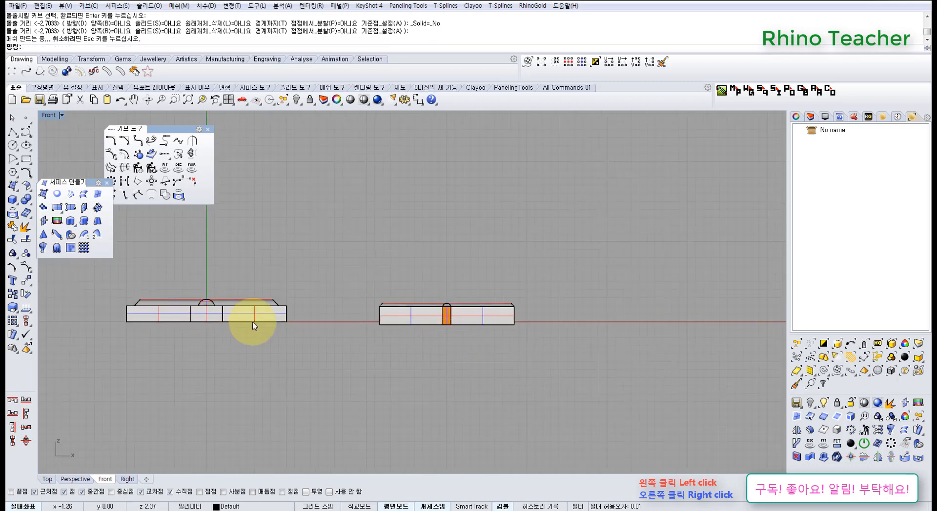
pyautogui.scroll(3, 230, 313)
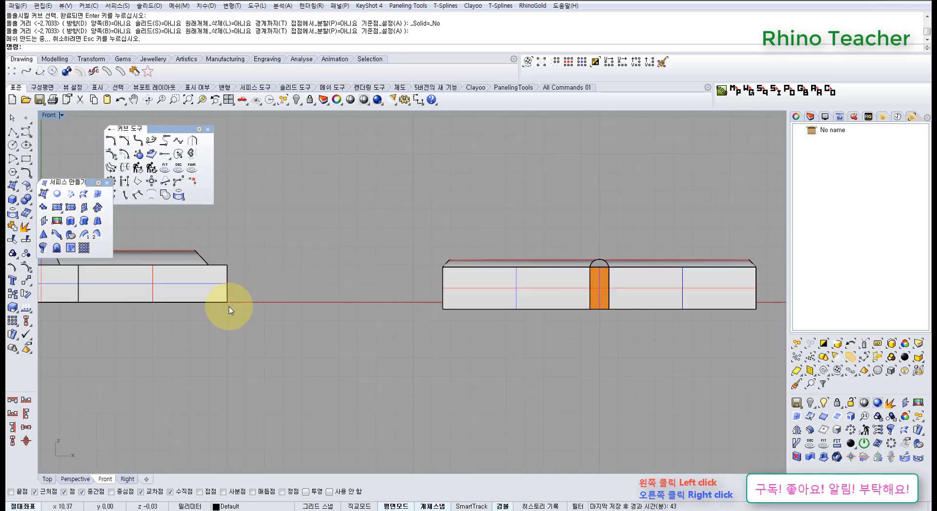
pyautogui.click(12, 132)
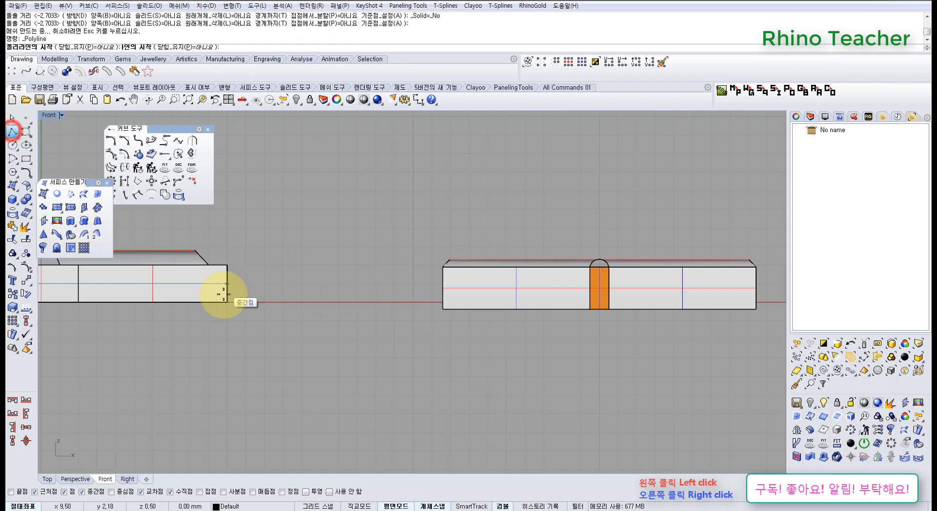
pyautogui.click(222, 299)
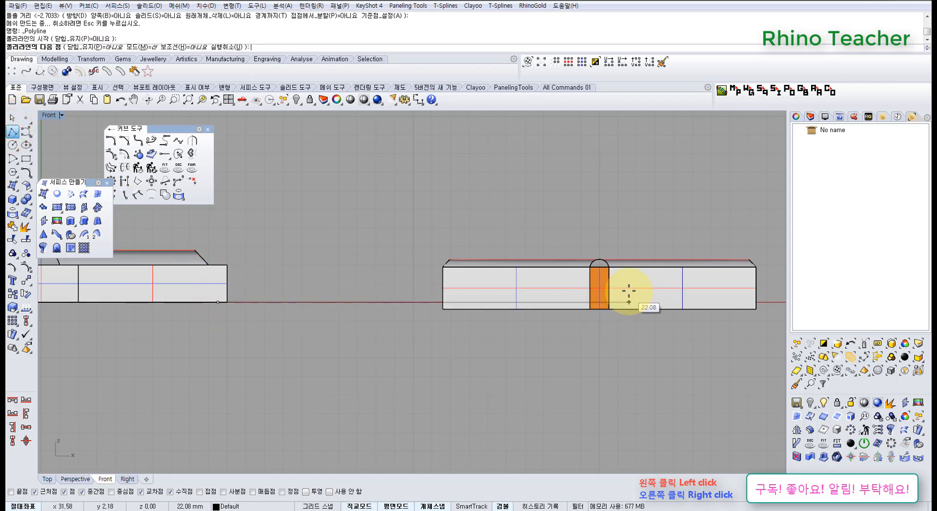
pyautogui.press('Escape')
pyautogui.moveTo(502, 291)
pyautogui.mouseDown(button='right')
pyautogui.moveTo(438, 291)
pyautogui.moveTo(520, 293)
pyautogui.mouseUp(button='right')
pyautogui.scroll(6, 211, 305)
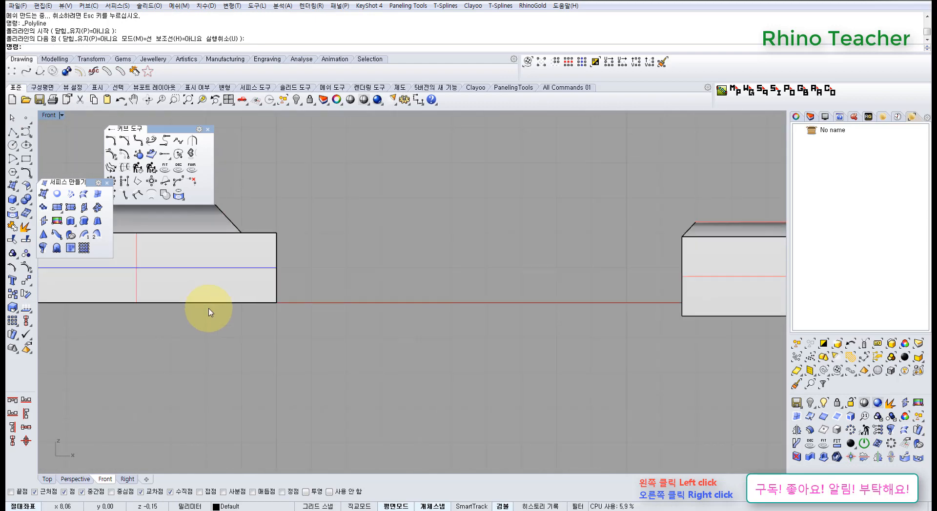
# Examine the pendant's hollow underside in Perspective and set the Front view to Wireframe display.
pyautogui.hotkey('ctrl', 'F4')
pyautogui.moveTo(316, 348); pyautogui.dragTo(345, 255, button='right')
pyautogui.scroll(8, 207, 287)
pyautogui.scroll(3, 208, 291)
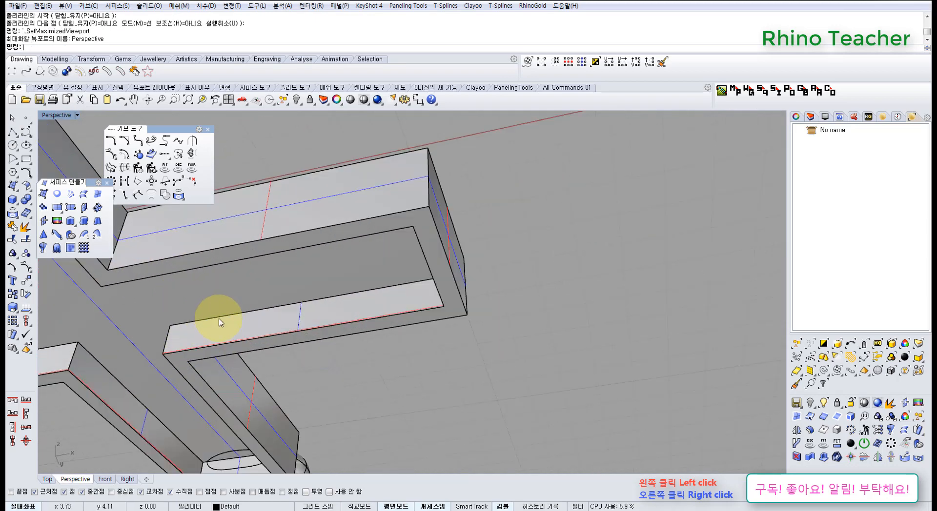
pyautogui.hotkey('ctrl', 'F2')
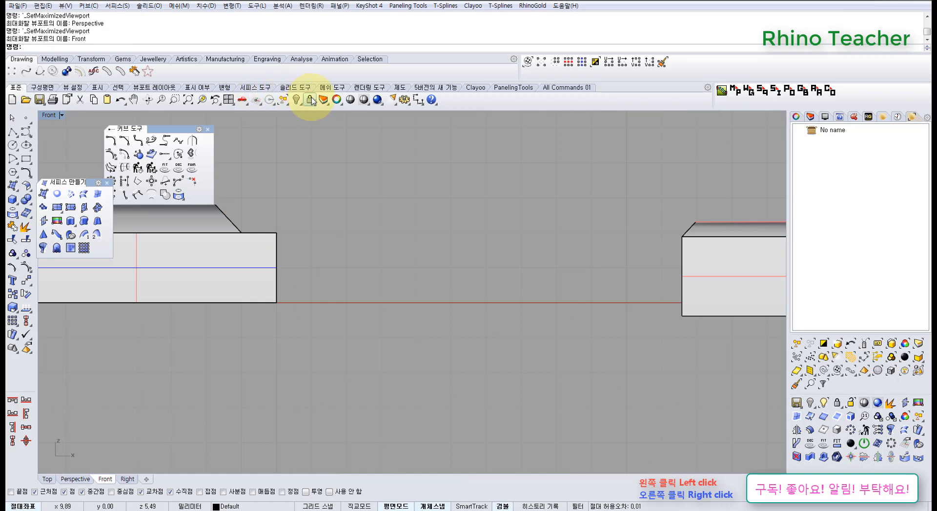
pyautogui.click(363, 100)
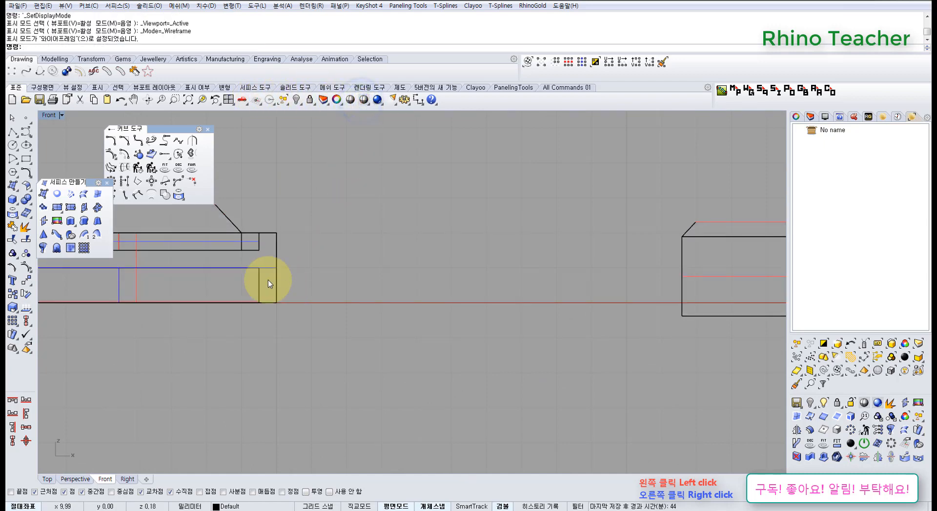
# Draw a horizontal reference polyline in the Front view from the pendant's inner floor level across to the extruded cross.
pyautogui.click(12, 132)
pyautogui.click(197, 265)
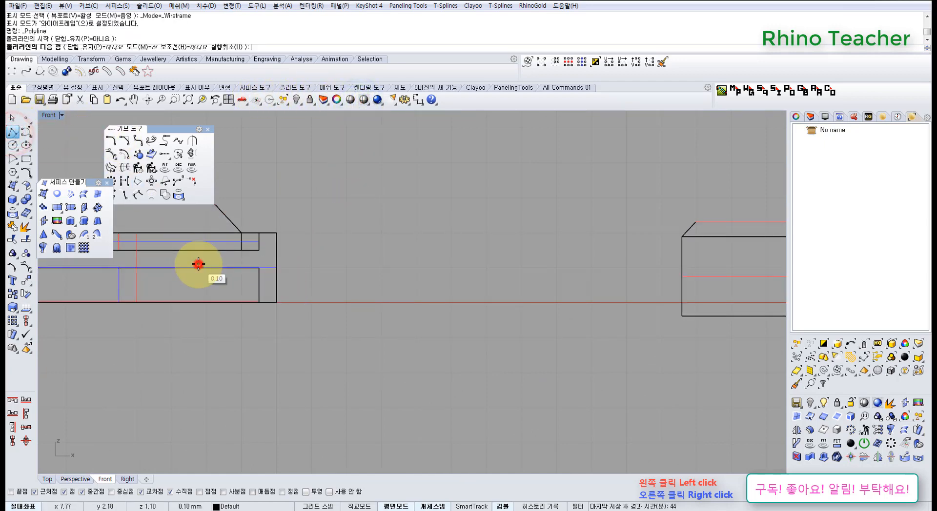
pyautogui.scroll(-2, 227, 272)
pyautogui.scroll(-2, 230, 278)
pyautogui.click(592, 284)
pyautogui.rightClick(592, 287)
pyautogui.scroll(3, 386, 267)
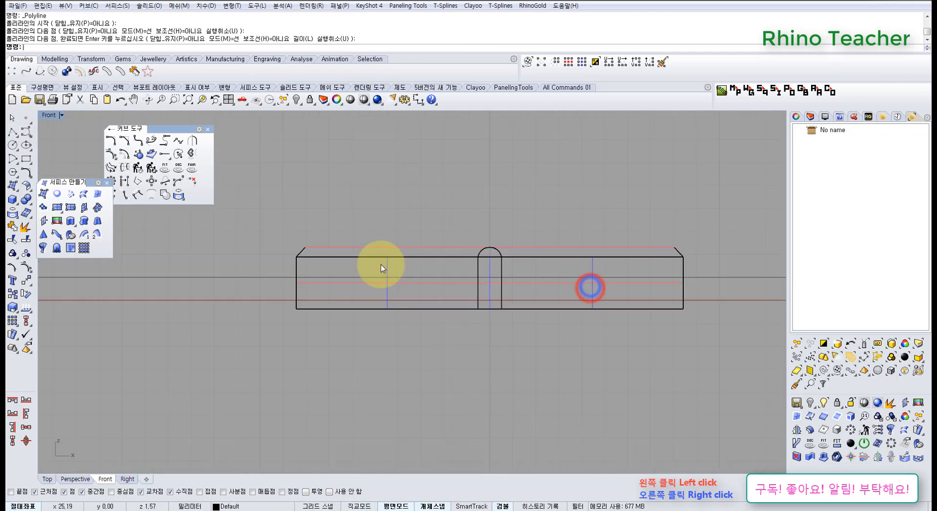
# Delete the long horizontal reference polyline running across the extruded cross.
pyautogui.scroll(-8, 364, 316)
pyautogui.moveTo(405, 316); pyautogui.dragTo(305, 339, button='right')
pyautogui.moveTo(467, 348); pyautogui.dragTo(416, 272)
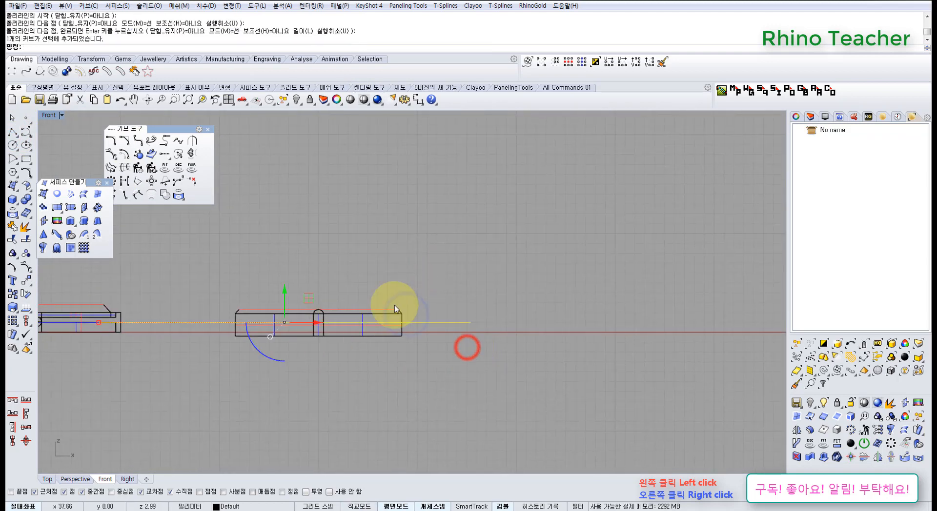
pyautogui.press('Delete')
# Draw a short horizontal polyline from the pendant's inner floor line out past its +X end in the Front view.
pyautogui.scroll(4, 222, 326)
pyautogui.scroll(-4, 150, 346)
pyautogui.moveTo(149, 341); pyautogui.dragTo(395, 345, button='right')
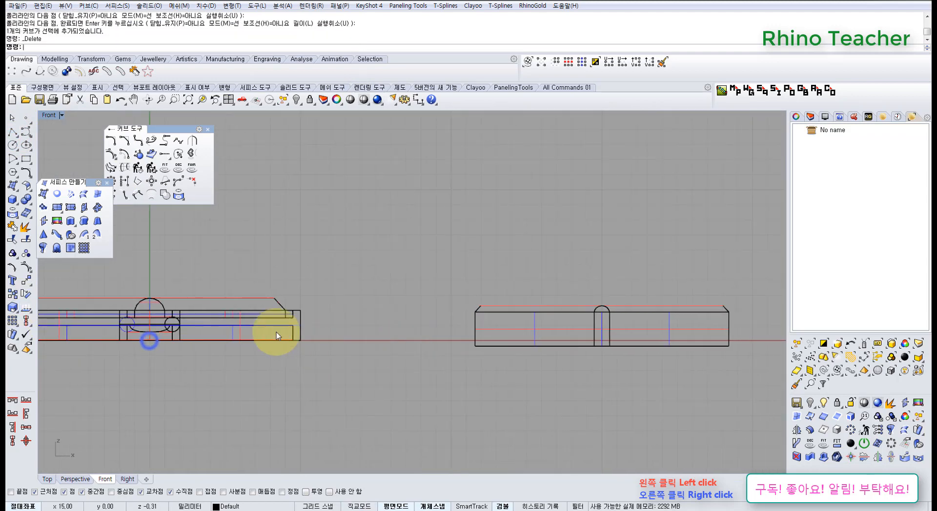
pyautogui.scroll(8, 248, 322)
pyautogui.click(11, 132)
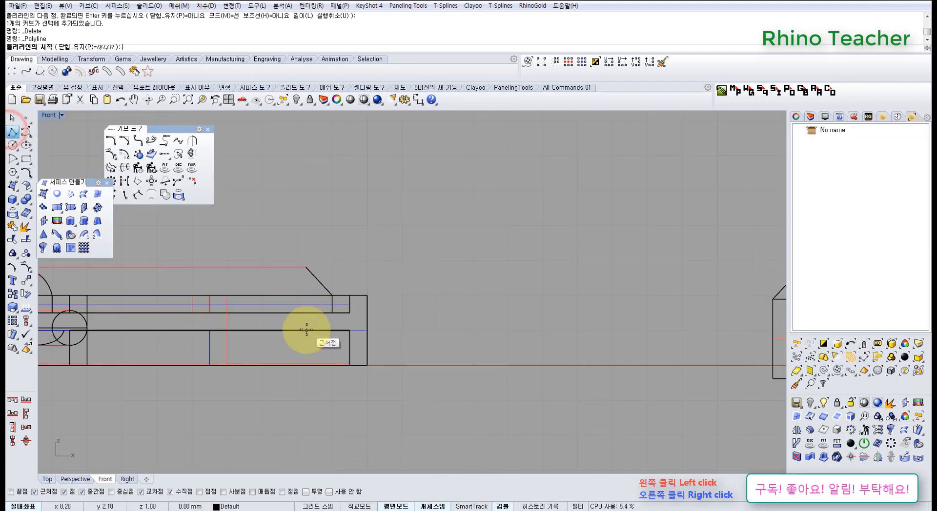
pyautogui.click(306, 331)
pyautogui.click(494, 330)
pyautogui.rightClick(495, 327)
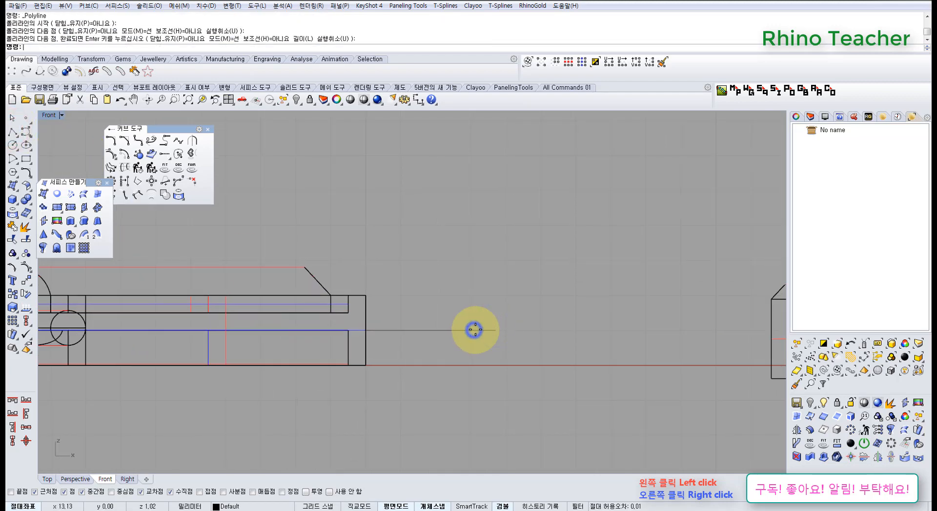
# Extract a copy of the floor surface inside the pendant's underside hollow in Perspective, and undo the extraction.
pyautogui.hotkey('ctrl', 'F4')
pyautogui.scroll(6, 468, 330)
pyautogui.moveTo(374, 323); pyautogui.dragTo(349, 211, button='right')
pyautogui.click(348, 209)
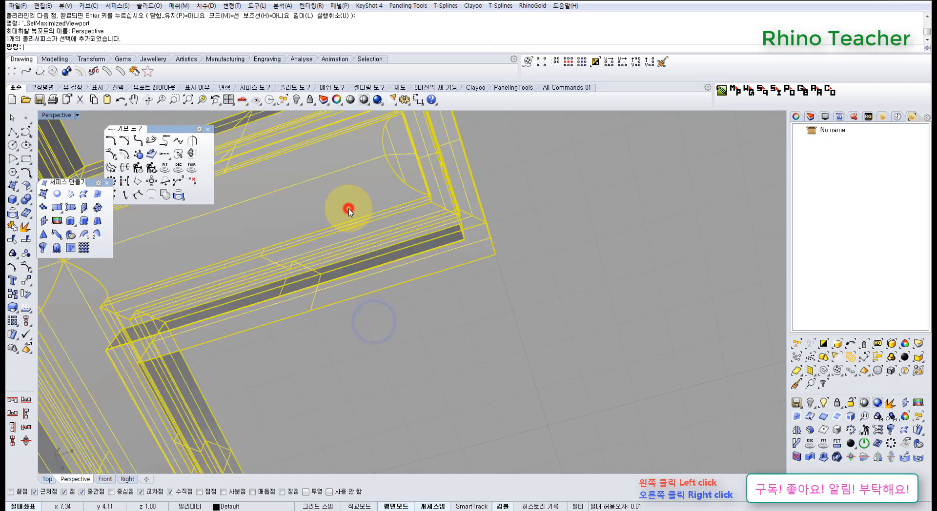
pyautogui.click(485, 338)
pyautogui.click(23, 227)
pyautogui.click(261, 253)
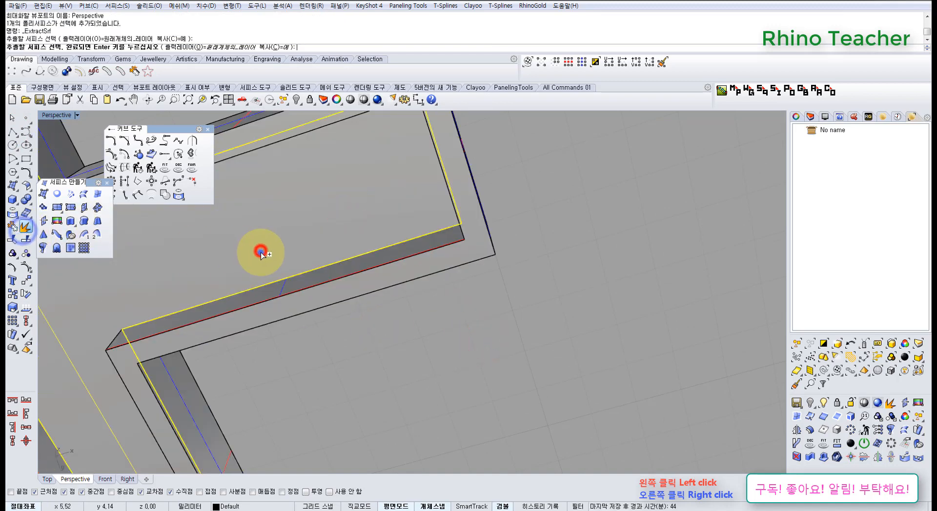
pyautogui.rightClick(261, 253)
pyautogui.moveTo(262, 253); pyautogui.dragTo(268, 295, button='right')
pyautogui.hotkey('ctrl', 'z')
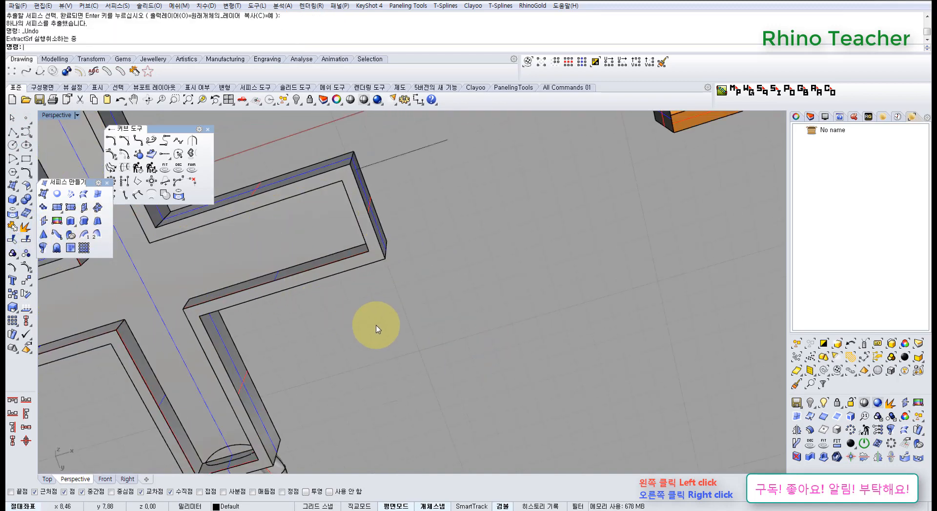
# Delete the short horizontal reference polyline at the pendant's +X end in the Front view.
pyautogui.scroll(-5, 377, 342)
pyautogui.hotkey('ctrl', 'F2')
pyautogui.scroll(-2, 385, 347)
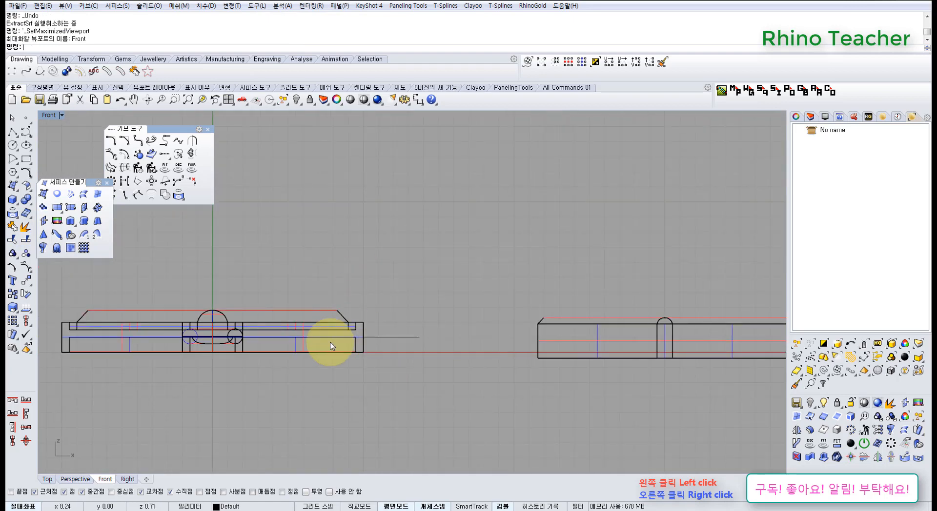
pyautogui.moveTo(428, 365); pyautogui.dragTo(367, 331)
pyautogui.moveTo(437, 335); pyautogui.dragTo(294, 311, button='right')
pyautogui.press('Delete')
# Join the half-round cross and its downward extruded walls into one polysurface, and inspect it in Perspective.
pyautogui.moveTo(260, 338); pyautogui.dragTo(309, 328, button='right')
pyautogui.moveTo(484, 322); pyautogui.dragTo(346, 313, button='right')
pyautogui.scroll(4, 418, 314)
pyautogui.scroll(-4, 418, 314)
pyautogui.moveTo(266, 221); pyautogui.dragTo(630, 386)
pyautogui.hotkey('ctrl', 'j')
pyautogui.hotkey('ctrl', 'F4')
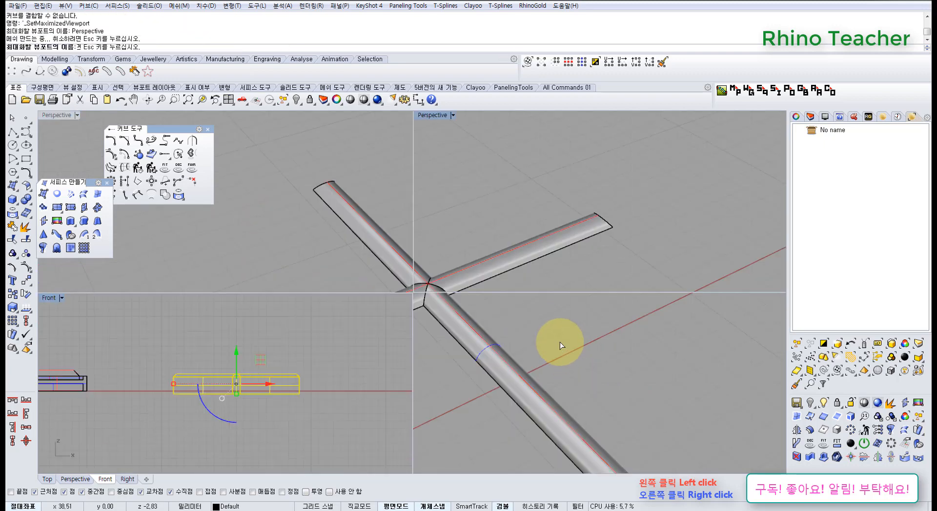
pyautogui.moveTo(382, 346); pyautogui.dragTo(417, 359, button='right')
pyautogui.press('F4')
pyautogui.moveTo(349, 320); pyautogui.dragTo(423, 341, button='right')
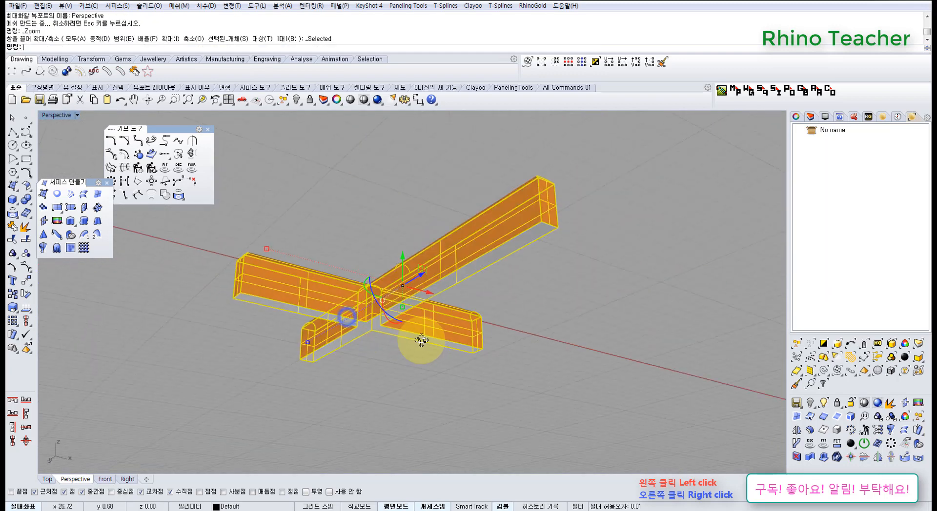
pyautogui.press('Escape')
# Cap the planar openings at the arm ends and bottom of the joined cross polysurface.
pyautogui.moveTo(441, 279); pyautogui.dragTo(445, 339, button='right')
pyautogui.click(446, 329)
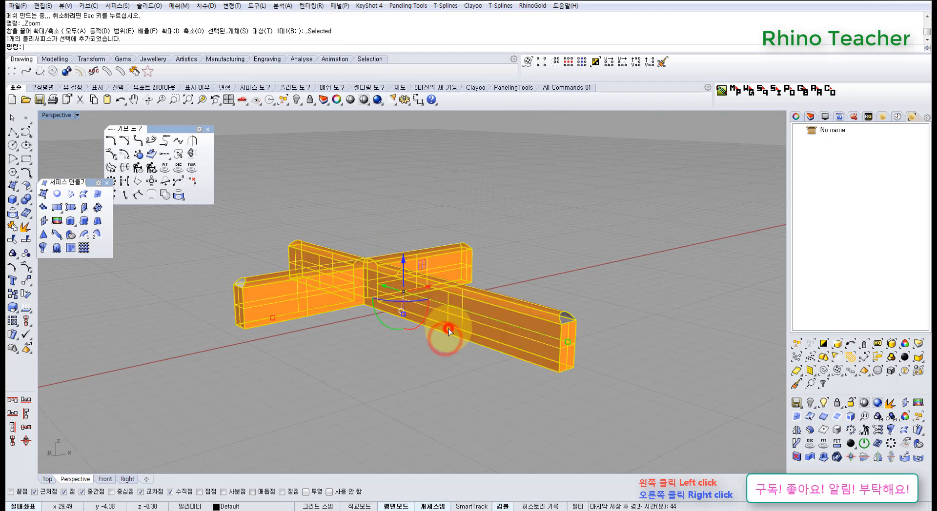
pyautogui.moveTo(399, 304); pyautogui.dragTo(212, 259, button='right')
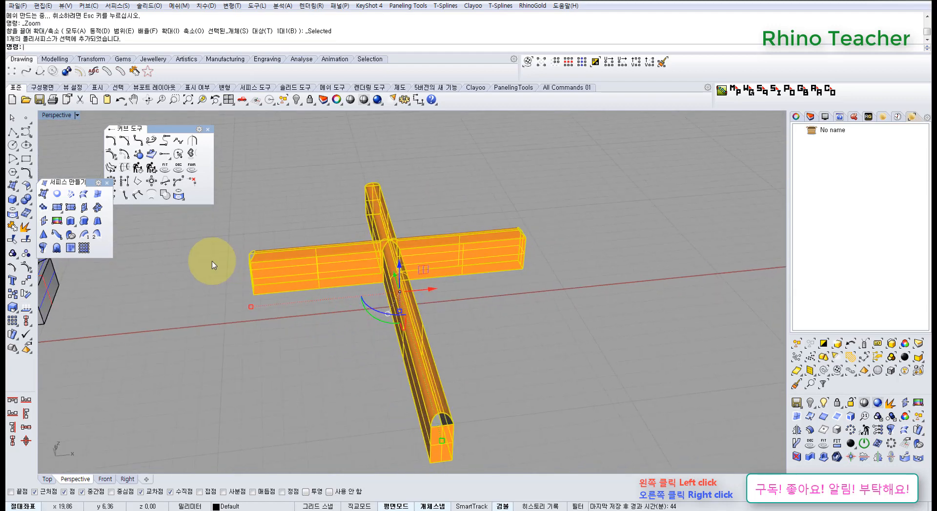
pyautogui.moveTo(439, 371); pyautogui.dragTo(361, 326, button='right')
pyautogui.scroll(5, 376, 286)
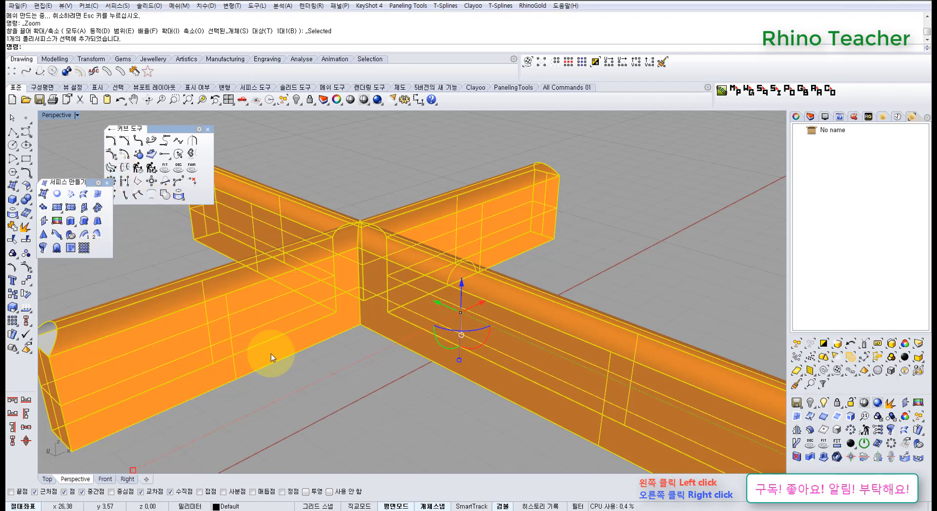
pyautogui.keyDown('shift'); pyautogui.moveTo(304, 356); pyautogui.dragTo(365, 312, button='right'); pyautogui.keyUp('shift')
pyautogui.scroll(-7, 369, 310)
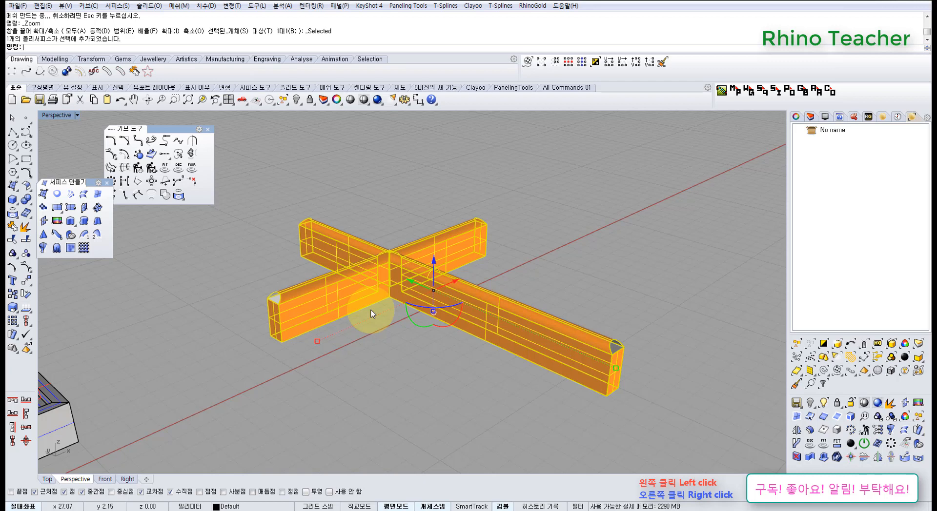
pyautogui.moveTo(357, 315); pyautogui.dragTo(370, 320, button='right')
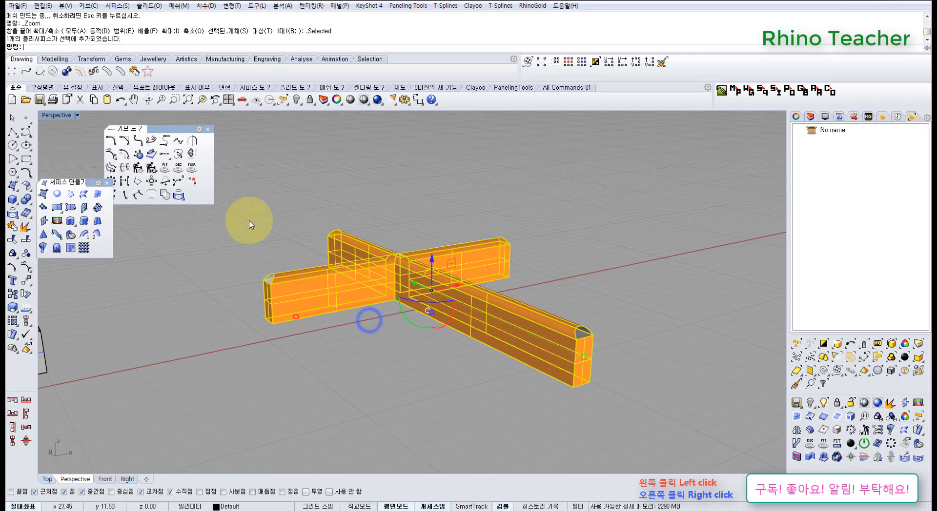
pyautogui.click(23, 200)
pyautogui.click(42, 218)
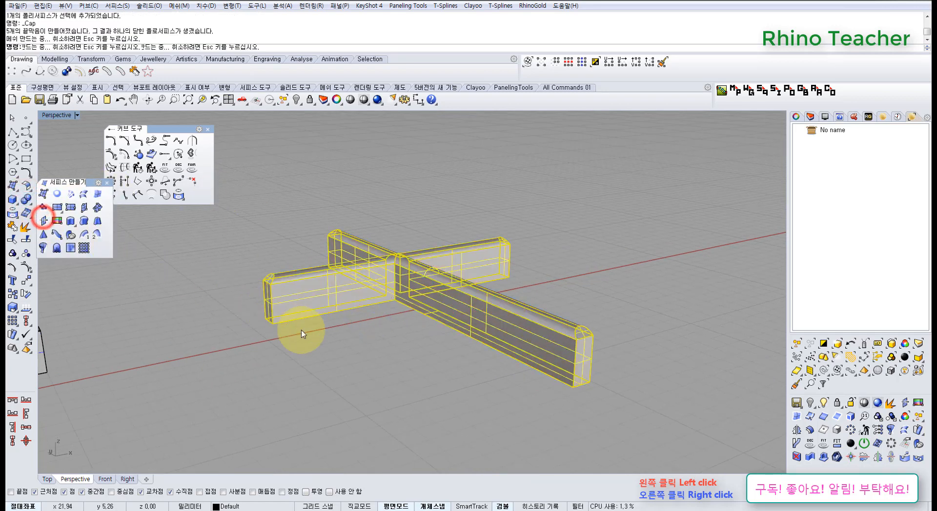
# Move the closed inner cross solid 30 mm in the -X direction back into the pendant.
pyautogui.moveTo(392, 367); pyautogui.dragTo(345, 397, button='right')
pyautogui.click(350, 397)
pyautogui.moveTo(447, 244); pyautogui.dragTo(444, 328, button='right')
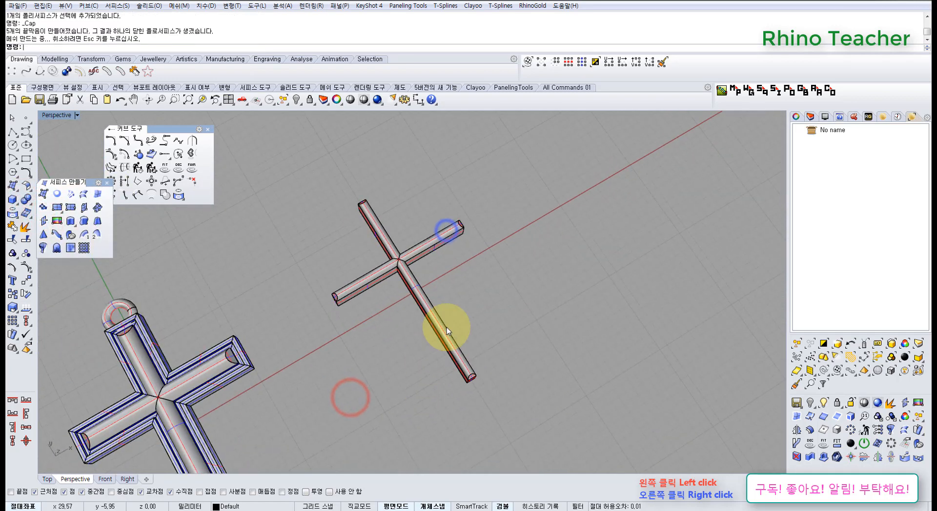
pyautogui.click(436, 328)
pyautogui.scroll(-3, 435, 328)
pyautogui.click(25, 282)
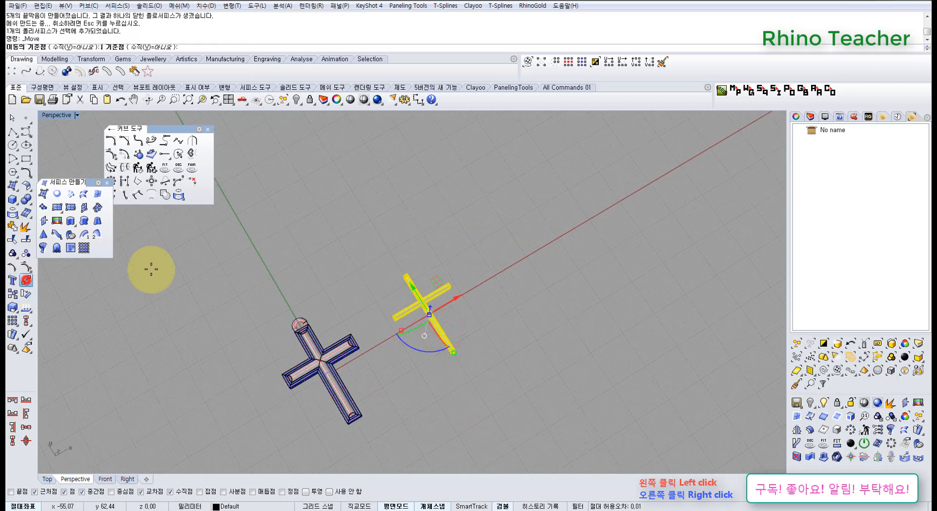
pyautogui.click(454, 220)
pyautogui.write('30')
pyautogui.press('Return')
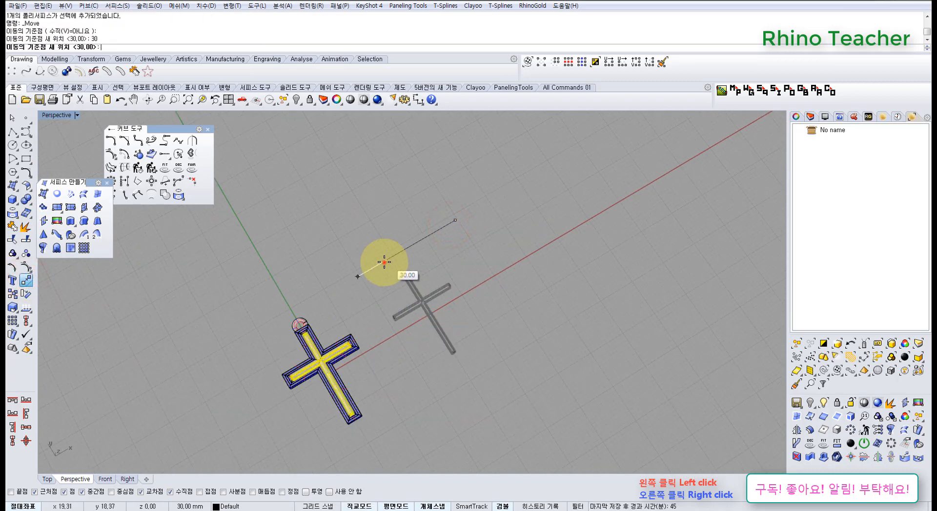
pyautogui.click(384, 262)
pyautogui.press('F4')
pyautogui.click(395, 336)
# Subtract the inner cross solid from the pendant with Boolean Difference, and delete the leftover cutter solid.
pyautogui.moveTo(390, 333); pyautogui.dragTo(378, 152, button='right')
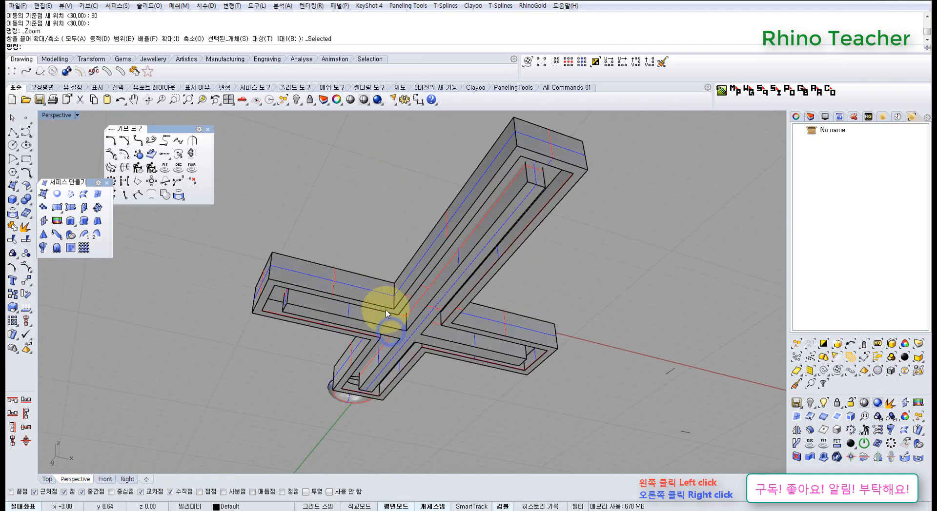
pyautogui.moveTo(387, 313); pyautogui.dragTo(378, 304, button='right')
pyautogui.click(377, 302)
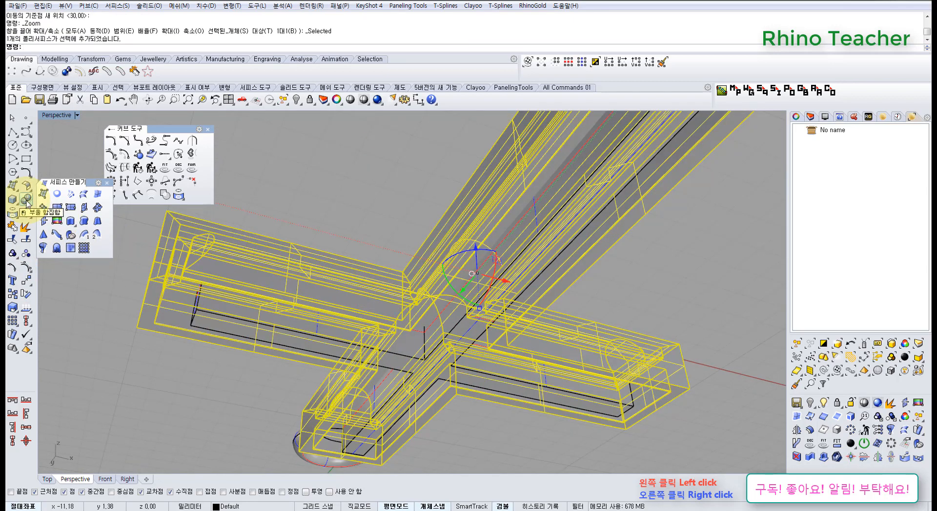
pyautogui.click(25, 201)
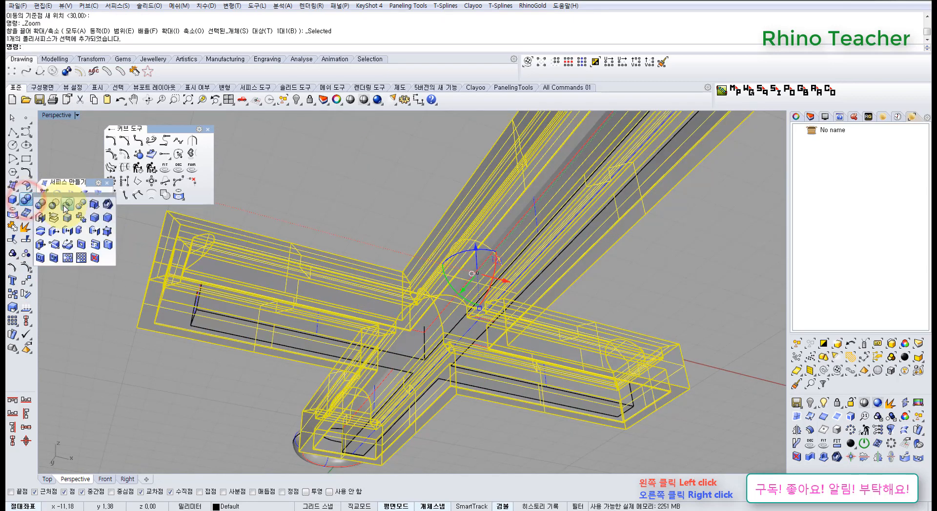
pyautogui.click(257, 324)
pyautogui.press('Return')
pyautogui.click(255, 324)
pyautogui.press('Delete')
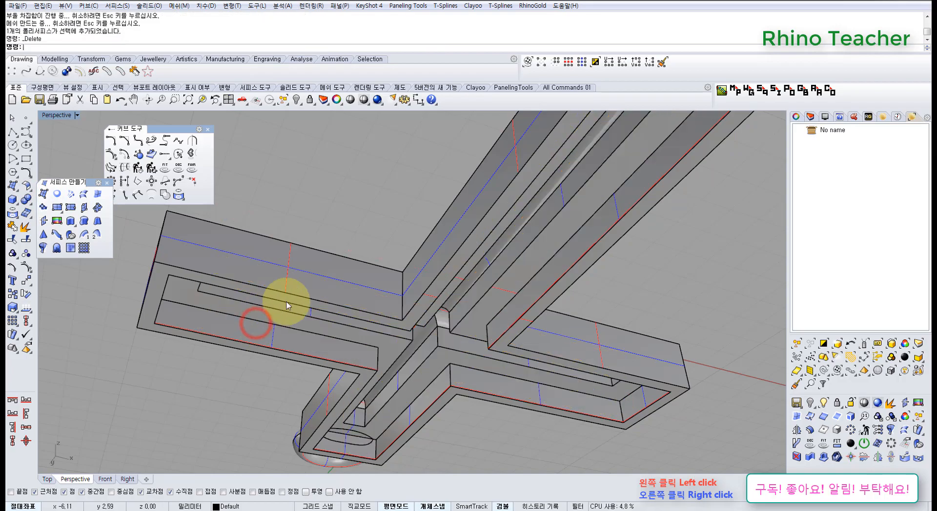
# Inspect the half-round channel cut into the pendant's underside, especially where the arms cross.
pyautogui.moveTo(287, 306); pyautogui.dragTo(295, 287, button='right')
pyautogui.scroll(3, 458, 293)
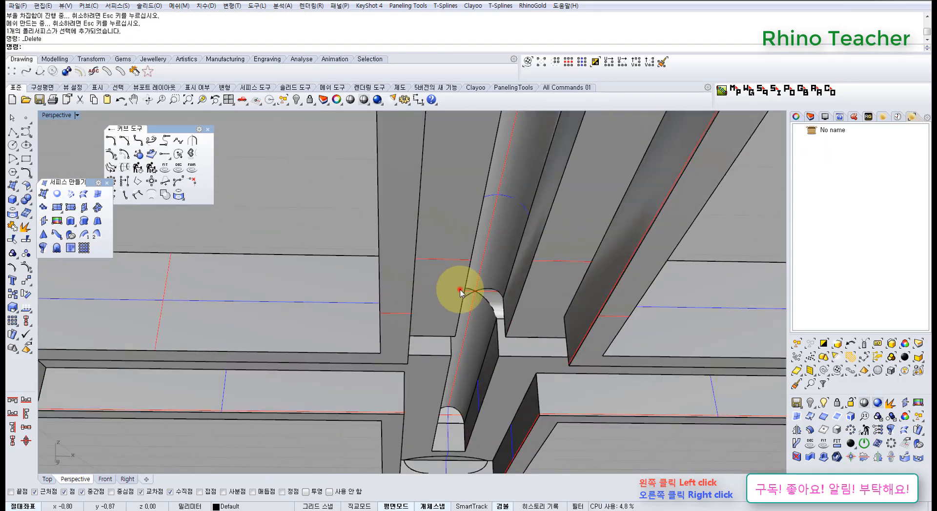
pyautogui.click(458, 291)
pyautogui.scroll(6, 451, 308)
pyautogui.moveTo(446, 322); pyautogui.dragTo(456, 329, button='right')
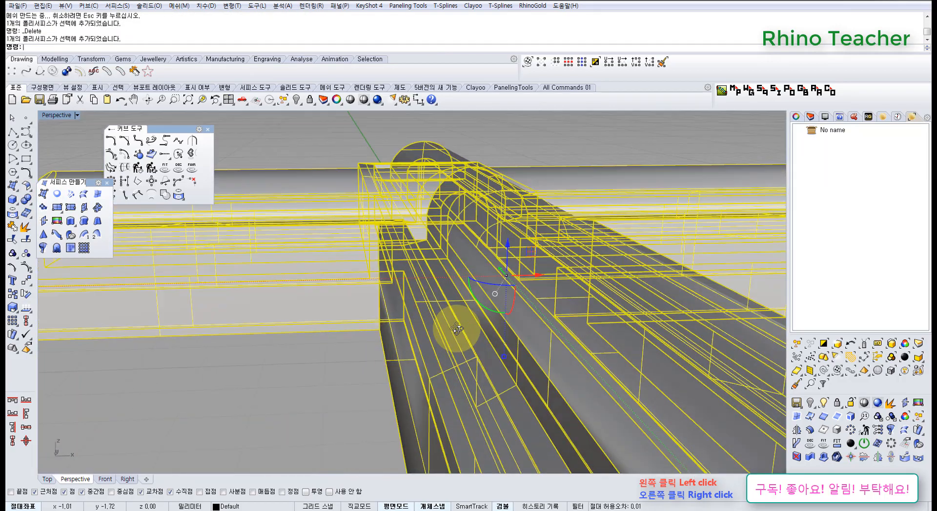
pyautogui.press('Escape')
pyautogui.moveTo(484, 281); pyautogui.dragTo(440, 264, button='right')
pyautogui.scroll(7, 452, 296)
pyautogui.click(420, 280)
pyautogui.moveTo(431, 295); pyautogui.dragTo(437, 275, button='right')
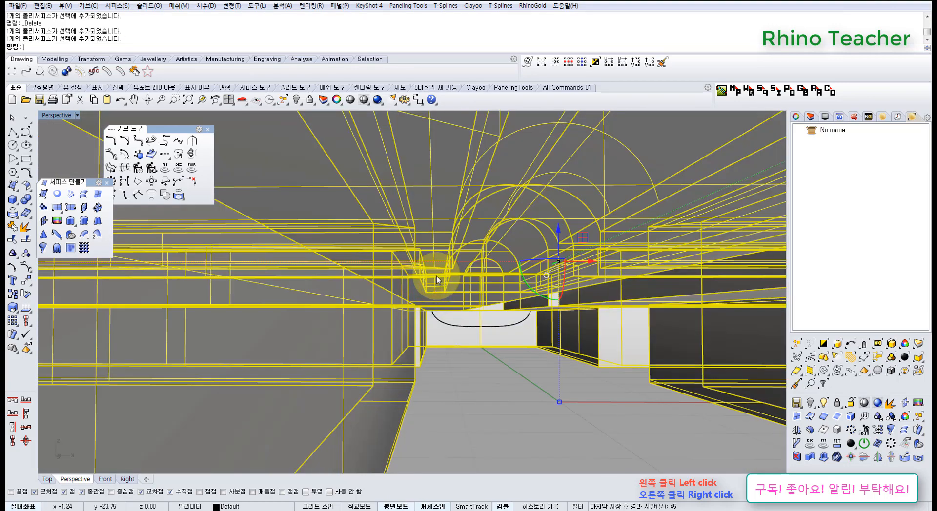
# Place a rectangular clipping plane across the whole pendant in the Front view.
pyautogui.hotkey('ctrl', 'F3')
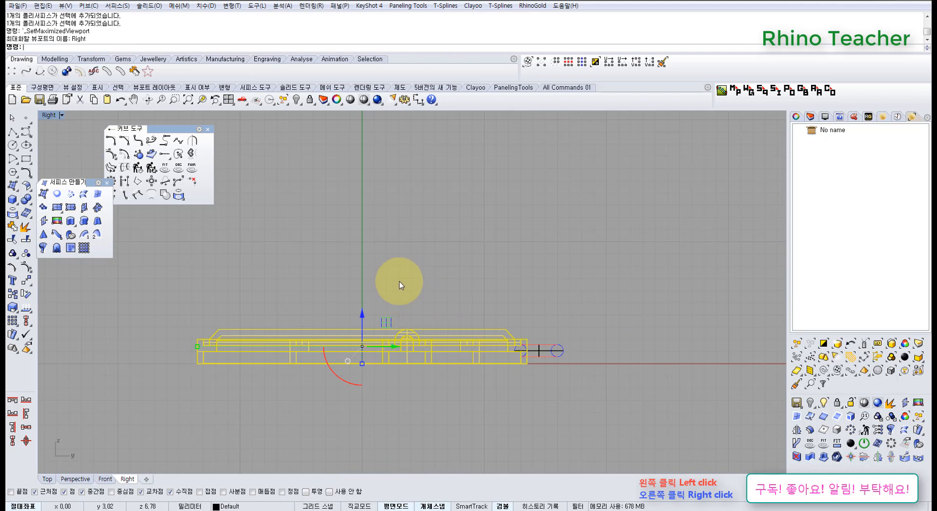
pyautogui.hotkey('ctrl', 'F2')
pyautogui.scroll(-12, 383, 220)
pyautogui.moveTo(350, 256); pyautogui.dragTo(445, 303, button='right')
pyautogui.click(444, 353)
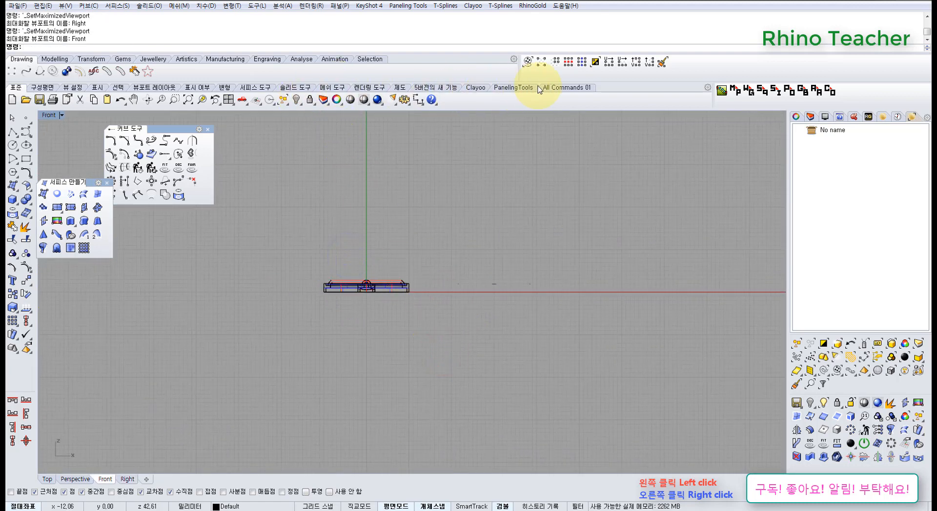
pyautogui.click(435, 89)
pyautogui.click(187, 101)
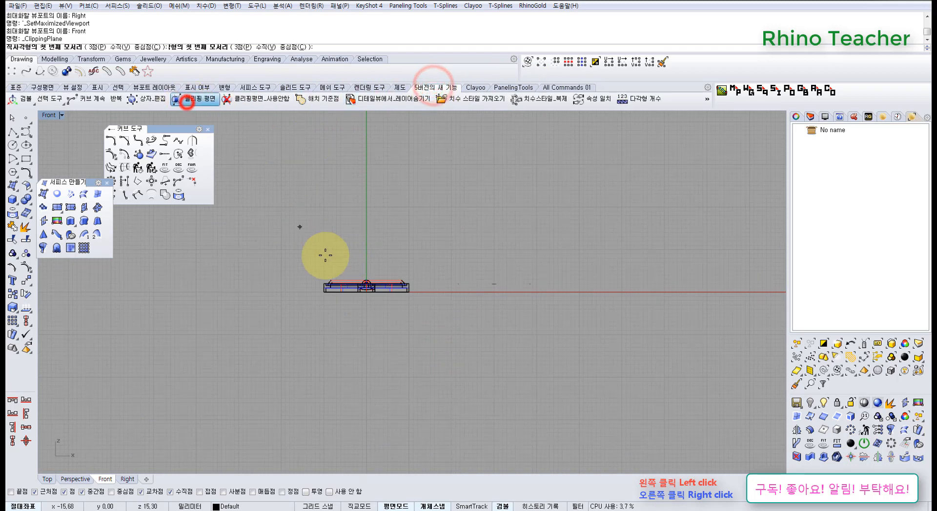
pyautogui.click(310, 261)
pyautogui.scroll(10, 386, 273)
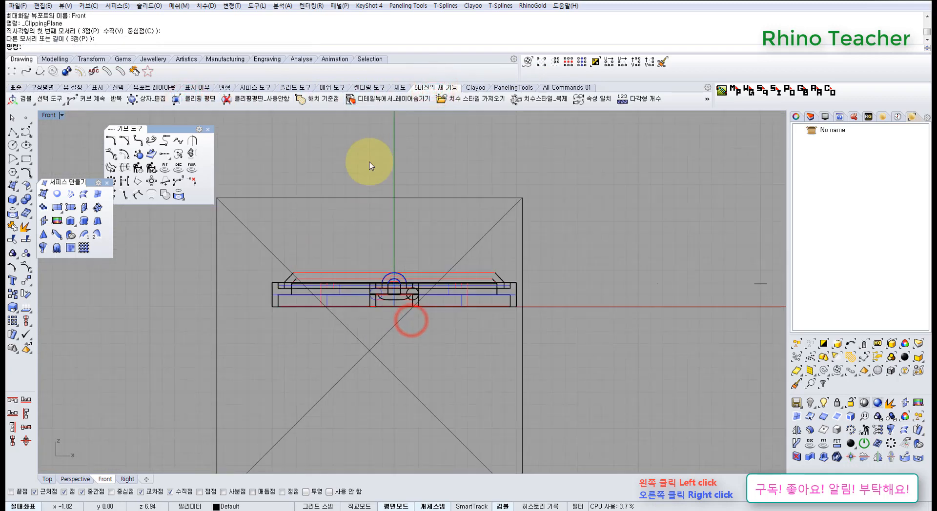
# Set the Front view to shaded display and examine the sectioned wall thickness around the raised arch and side walls.
pyautogui.click(17, 89)
pyautogui.click(364, 98)
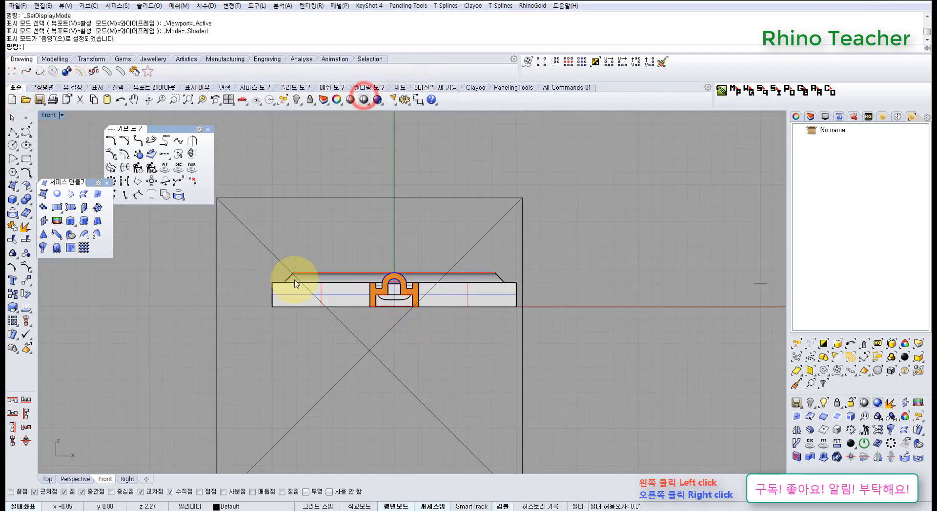
pyautogui.scroll(6, 294, 279)
pyautogui.moveTo(450, 283); pyautogui.dragTo(364, 280, button='right')
pyautogui.scroll(10, 393, 291)
pyautogui.scroll(2, 330, 298)
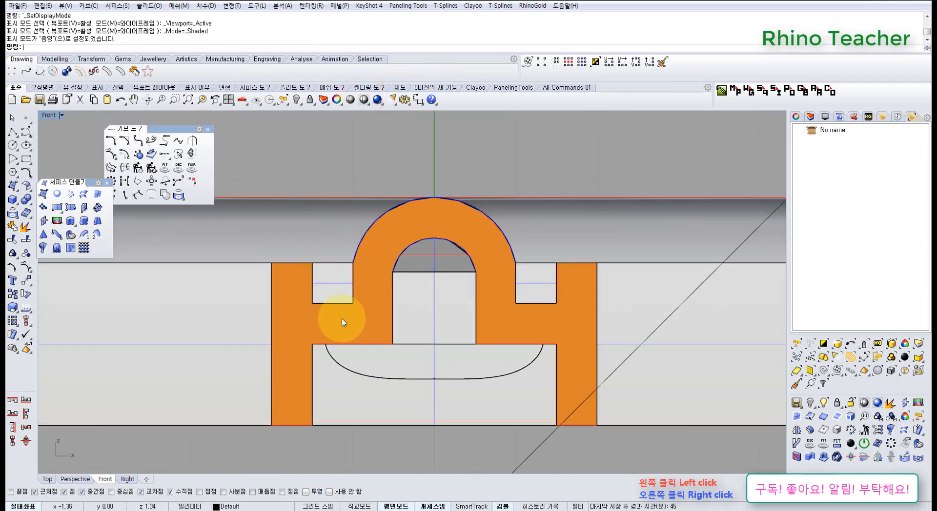
pyautogui.scroll(3, 311, 291)
pyautogui.moveTo(279, 374); pyautogui.dragTo(287, 348, button='right')
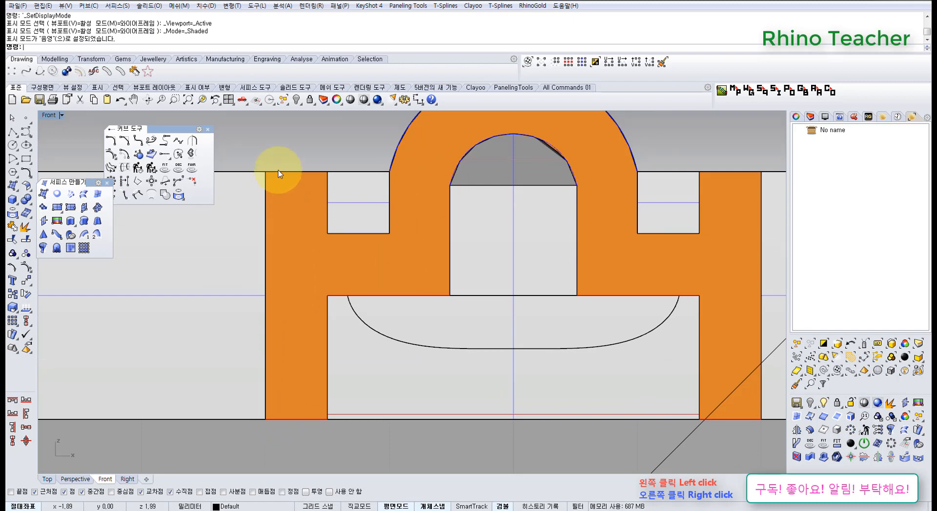
pyautogui.click(12, 132)
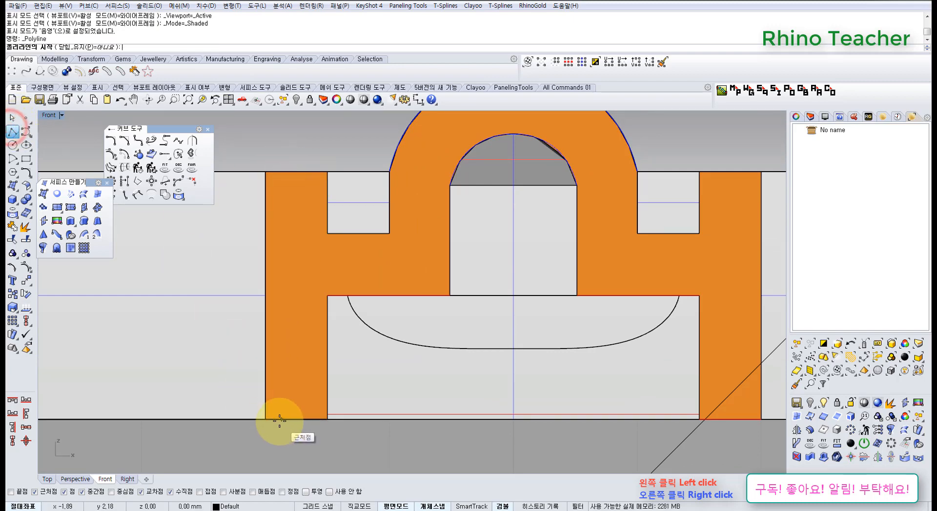
pyautogui.click(279, 420)
pyautogui.click(278, 190)
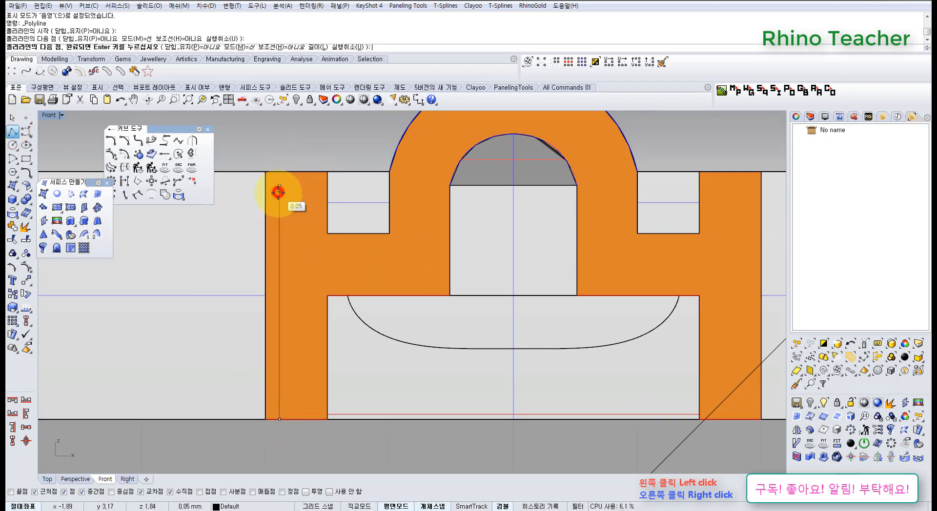
pyautogui.click(306, 185)
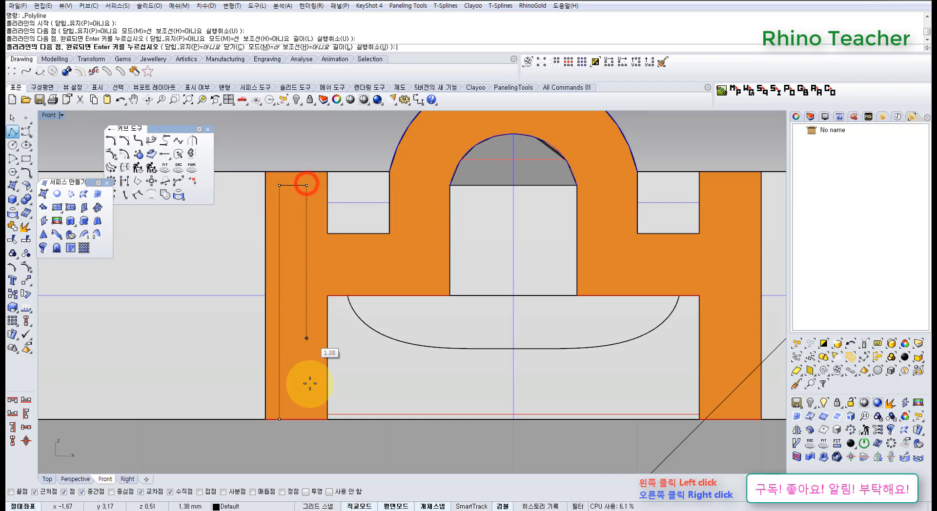
pyautogui.click(306, 419)
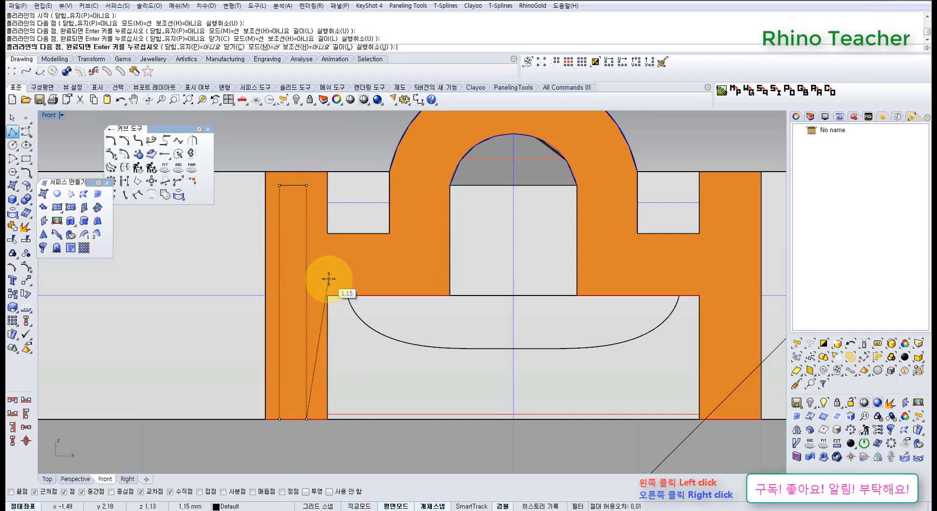
pyautogui.press('Escape')
# Recheck the sectioned walls around the hollow arch, and delete the clipping plane in Perspective.
pyautogui.scroll(-3, 388, 292)
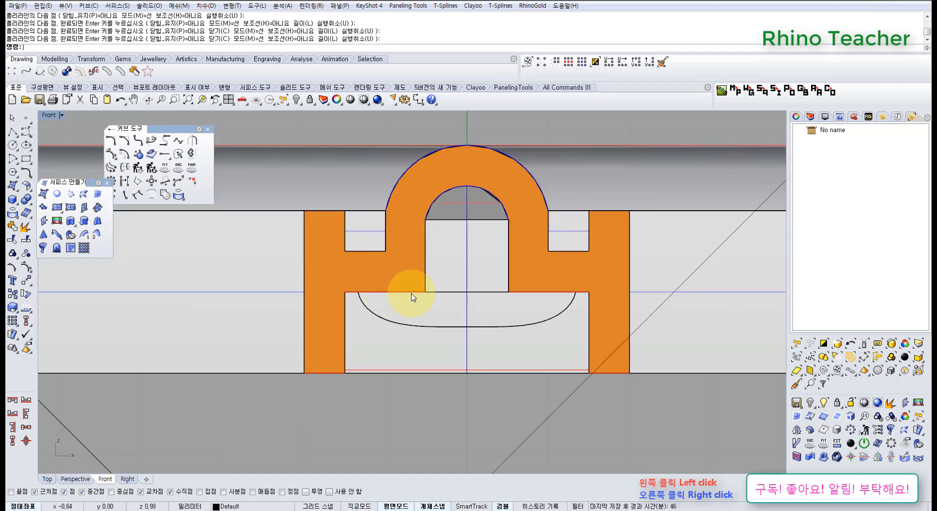
pyautogui.moveTo(409, 292); pyautogui.dragTo(333, 266, button='right')
pyautogui.scroll(4, 357, 254)
pyautogui.scroll(-4, 375, 255)
pyautogui.moveTo(434, 244); pyautogui.dragTo(386, 291, button='right')
pyautogui.scroll(4, 478, 237)
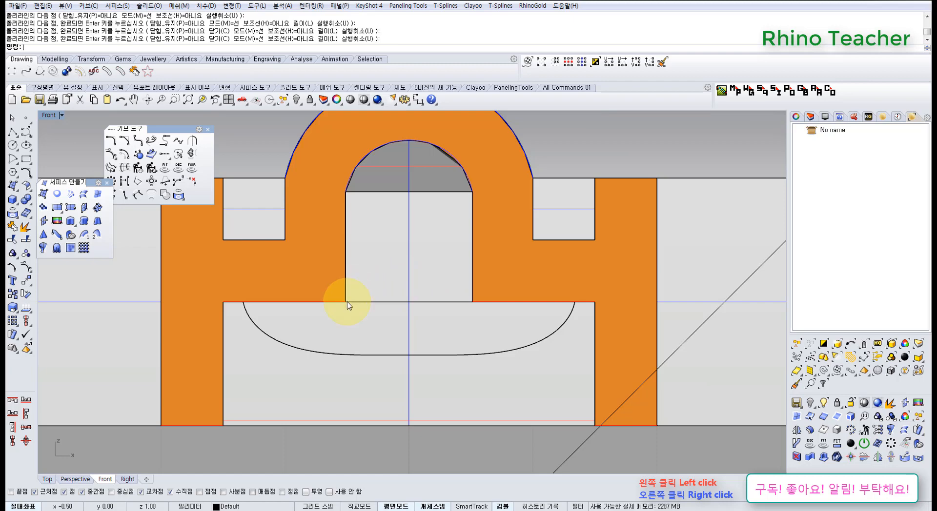
pyautogui.hotkey('ctrl', 'F4')
pyautogui.moveTo(419, 309); pyautogui.dragTo(469, 226, button='right')
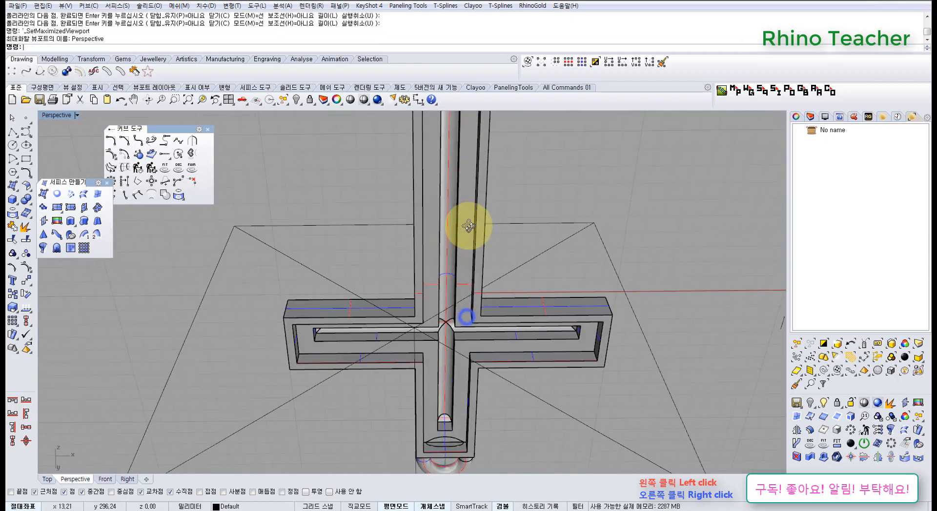
pyautogui.scroll(-5, 555, 257)
pyautogui.click(571, 236)
pyautogui.press('Delete')
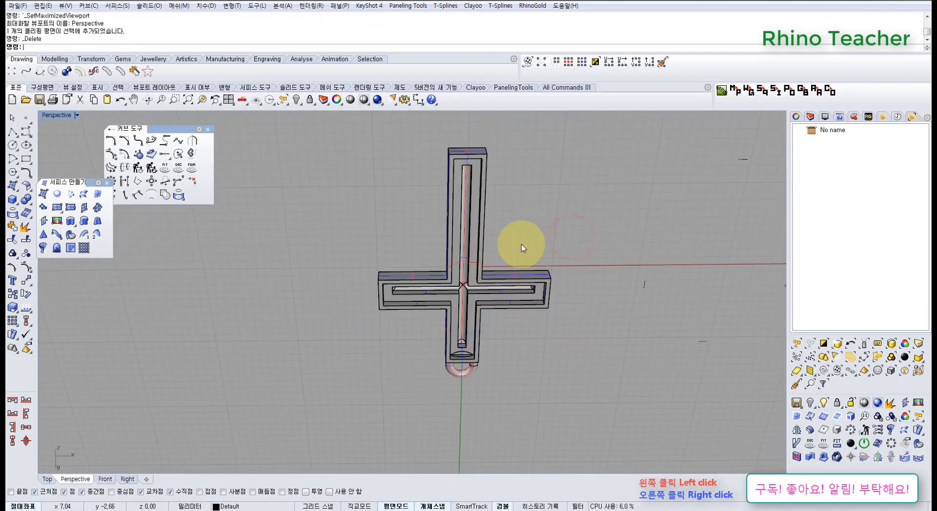
# Inspect the recess at the -X arm's underside, and float the solid tools palette below the surface tools.
pyautogui.scroll(6, 488, 244)
pyautogui.moveTo(440, 295); pyautogui.dragTo(441, 230, button='right')
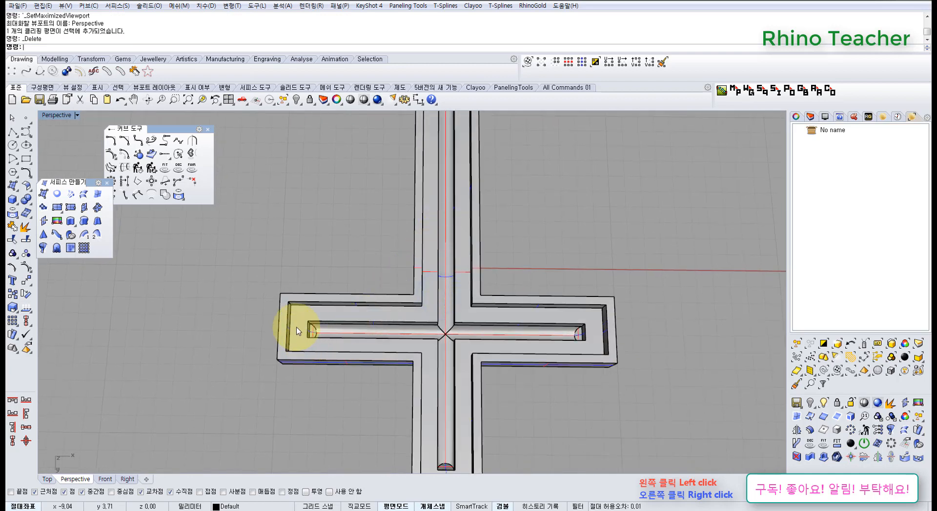
pyautogui.scroll(4, 337, 322)
pyautogui.moveTo(360, 309); pyautogui.dragTo(358, 328, button='right')
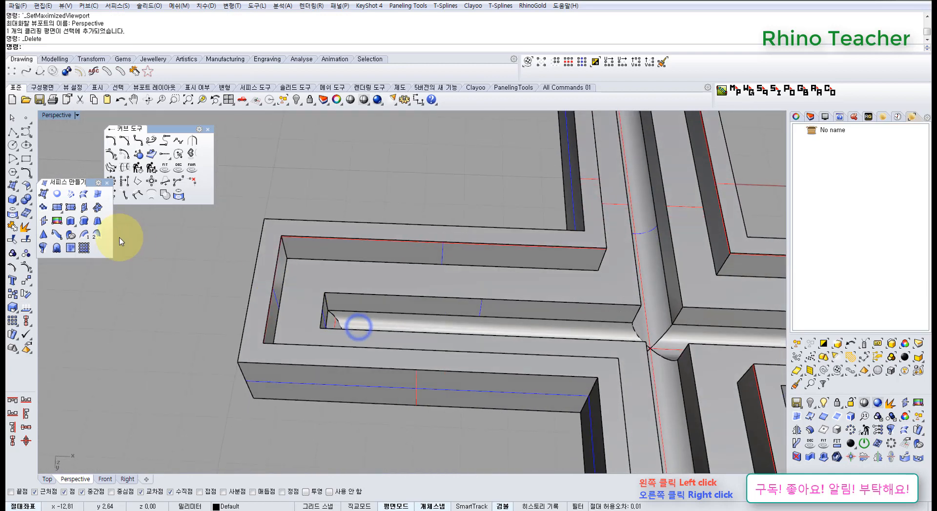
pyautogui.click(28, 200)
pyautogui.moveTo(54, 195); pyautogui.dragTo(63, 257)
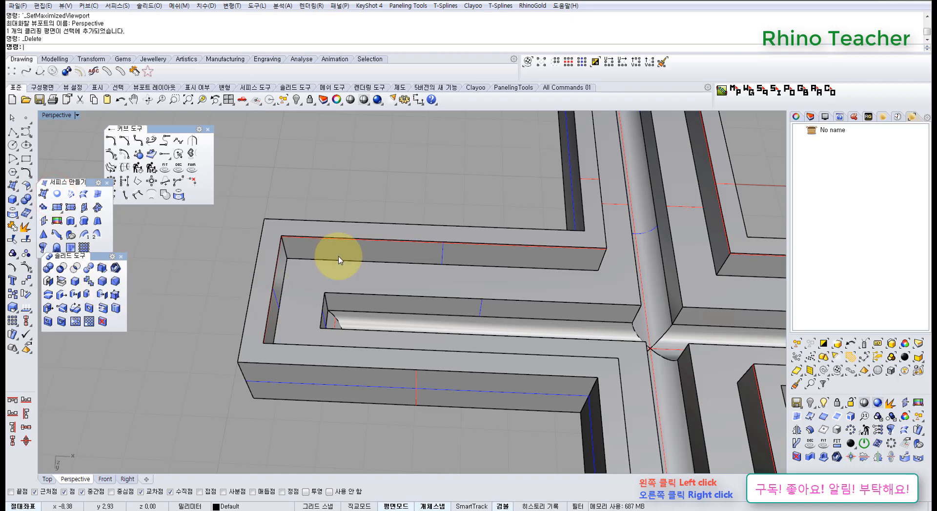
pyautogui.moveTo(337, 265); pyautogui.dragTo(338, 348, button='right')
# In the Top view beside the bail, draw a horizontal line and a vertical line about 4.5 mm long down from its -X end.
pyautogui.hotkey('ctrl', 'F1')
pyautogui.scroll(-6, 296, 324)
pyautogui.moveTo(297, 323); pyautogui.dragTo(527, 395, button='right')
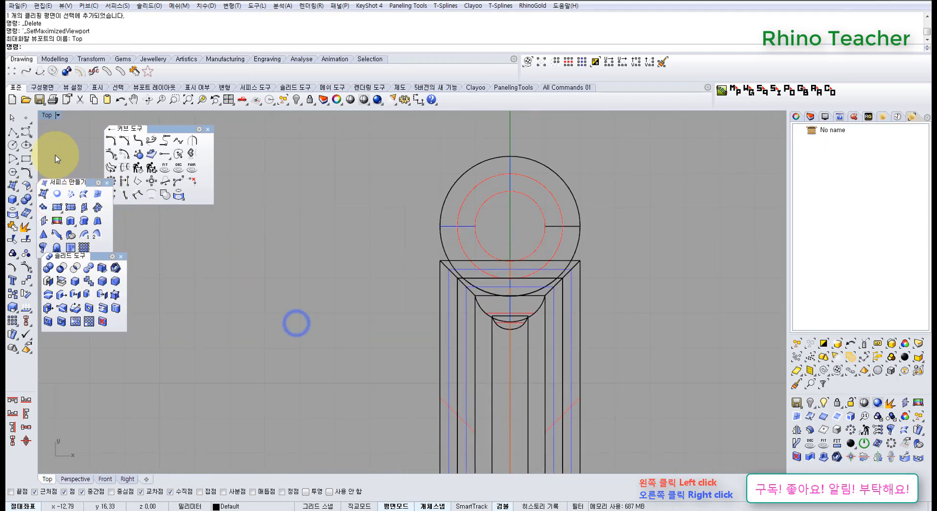
pyautogui.click(13, 134)
pyautogui.scroll(-2, 225, 253)
pyautogui.moveTo(258, 291); pyautogui.dragTo(411, 309, button='right')
pyautogui.click(250, 265)
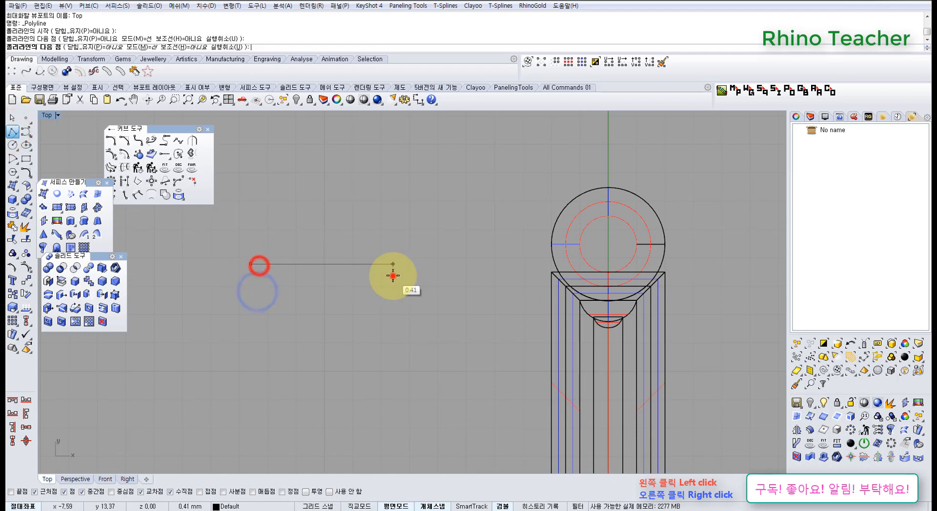
pyautogui.keyDown('shift'); pyautogui.click(393, 276); pyautogui.keyUp('shift')
pyautogui.rightClick(341, 281)
pyautogui.rightClick(263, 291)
pyautogui.click(245, 265)
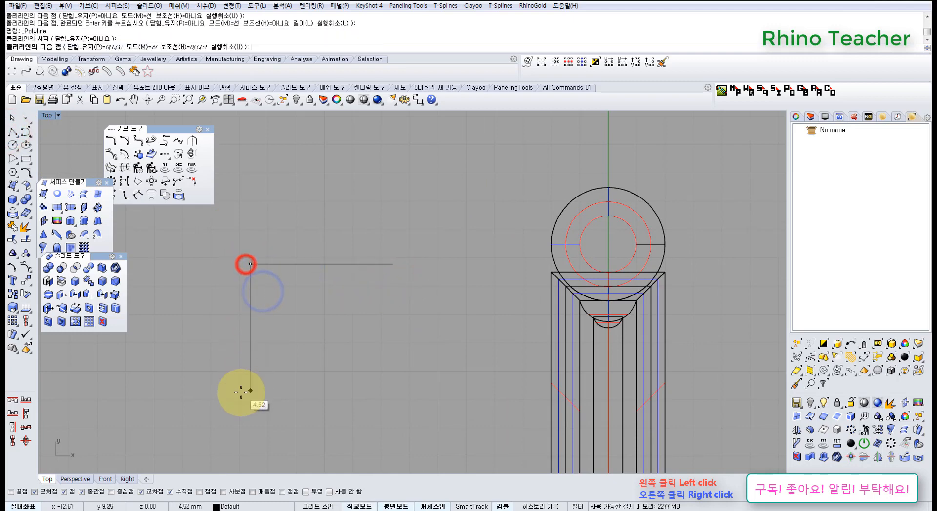
pyautogui.click(241, 393)
pyautogui.rightClick(241, 393)
# Join the two perpendicular lines into one corner curve and offset it 0.5 mm toward the inside.
pyautogui.moveTo(313, 342); pyautogui.dragTo(244, 251)
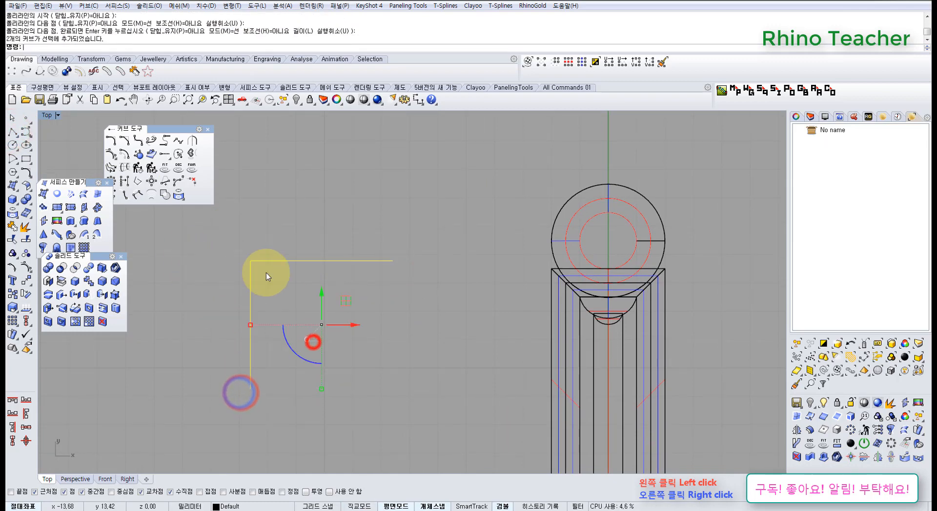
pyautogui.click(13, 226)
pyautogui.click(123, 154)
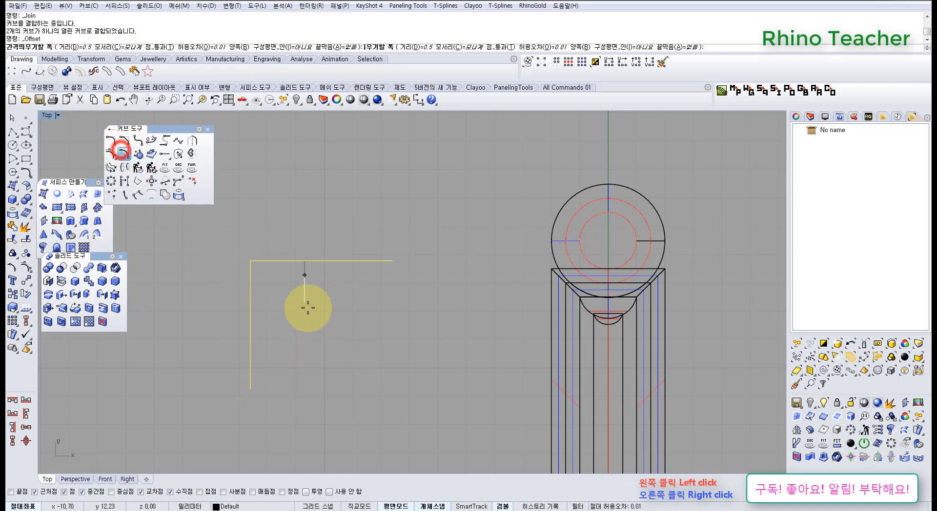
pyautogui.click(308, 311)
# Fillet the outer sample curve's corner with a 0.5 mm radius.
pyautogui.scroll(2, 317, 301)
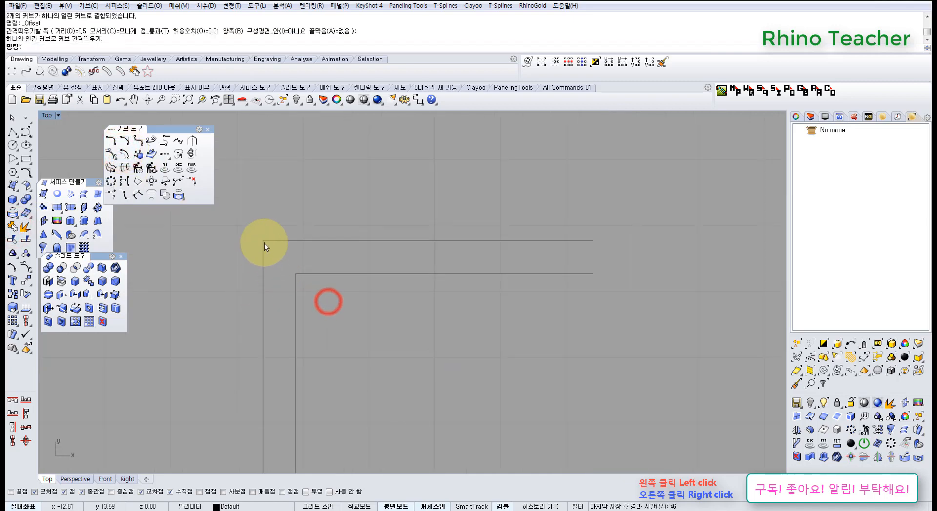
pyautogui.click(25, 172)
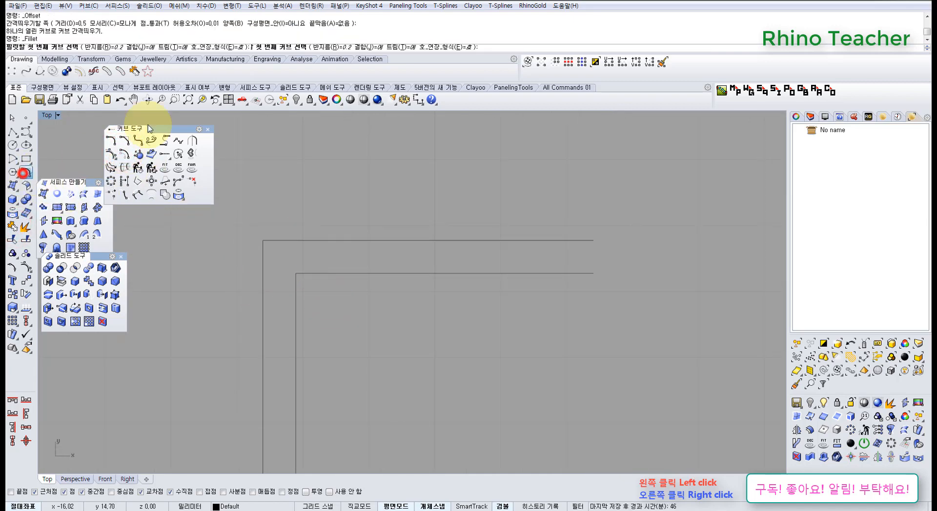
pyautogui.click(112, 47)
pyautogui.press('Return')
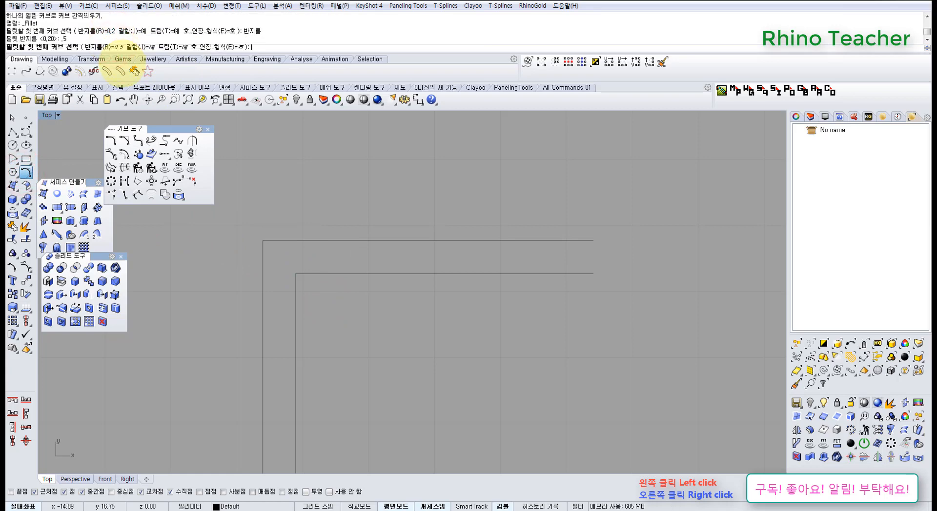
pyautogui.click(263, 278)
pyautogui.click(298, 241)
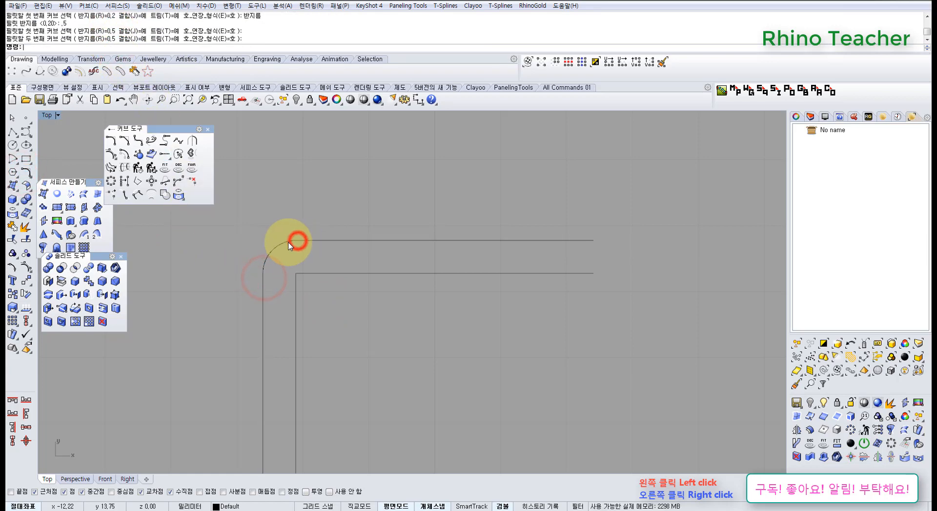
# Check the distance from the inner sample curve's corner perpendicular to the filleted outer arc using a temporary polyline.
pyautogui.click(11, 134)
pyautogui.click(321, 294)
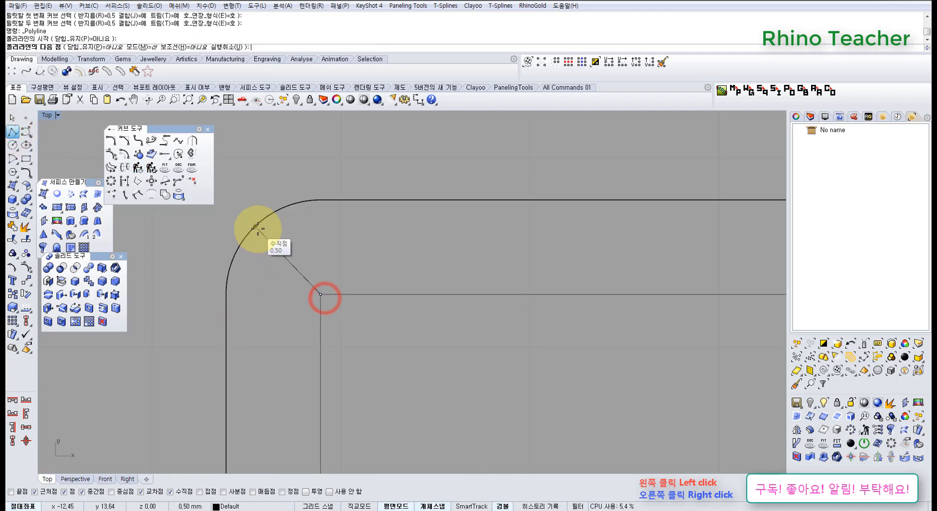
pyautogui.press('Escape')
pyautogui.scroll(-8, 276, 239)
pyautogui.scroll(4, 263, 234)
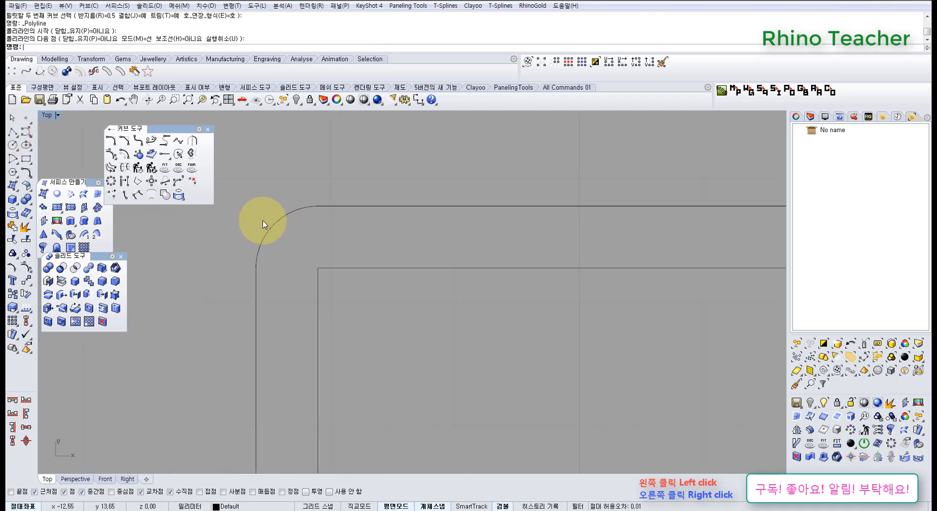
# Delete both sample corner curves beside the bail.
pyautogui.scroll(-10, 322, 265)
pyautogui.moveTo(419, 303); pyautogui.dragTo(290, 217)
pyautogui.moveTo(483, 311); pyautogui.dragTo(247, 279, button='right')
pyautogui.press('Delete')
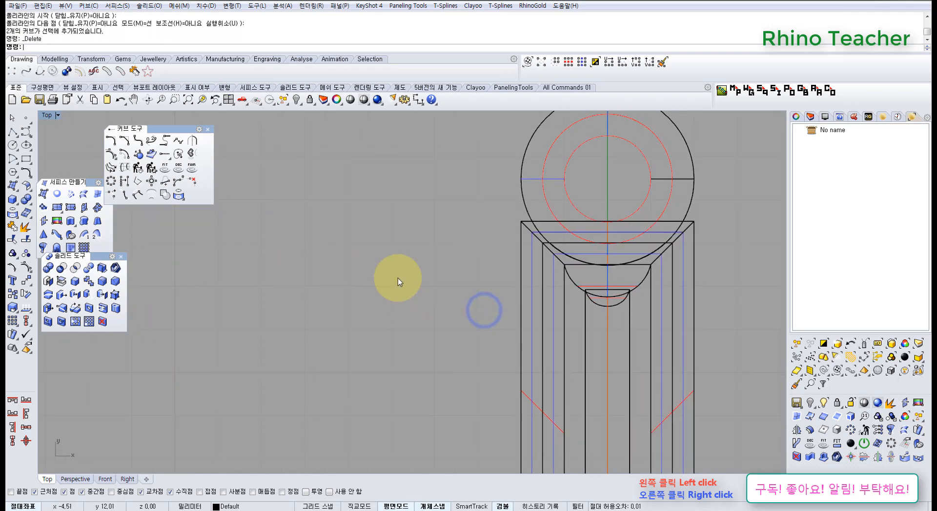
# In Perspective, start an edge fillet with a 0.5 mm radius on the underside groove's two long edges and end edge in the -X arm.
pyautogui.hotkey('ctrl', 'F4')
pyautogui.moveTo(377, 324); pyautogui.dragTo(321, 307, button='right')
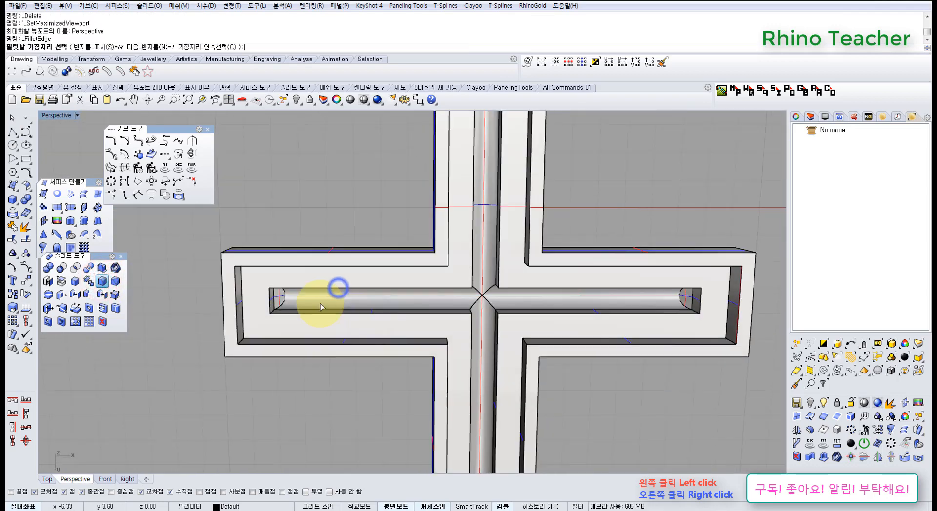
pyautogui.press('Return')
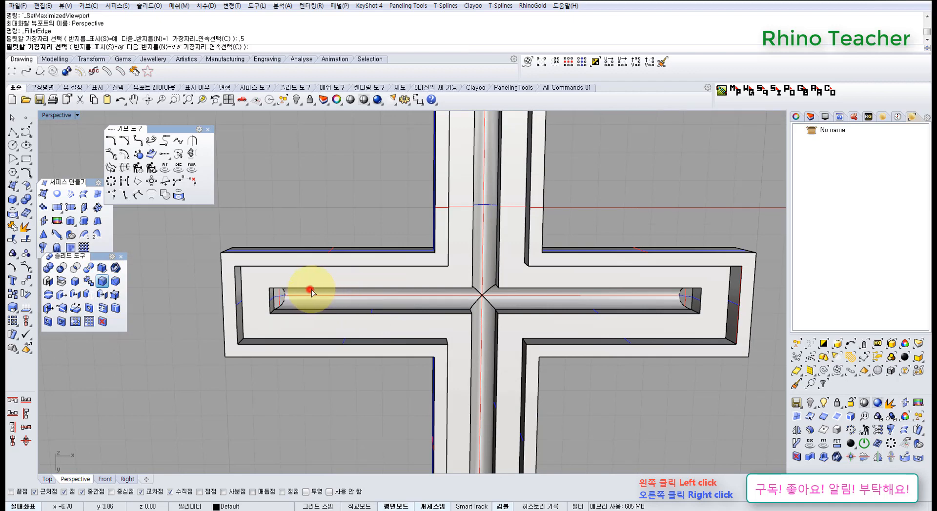
pyautogui.click(311, 291)
pyautogui.click(321, 314)
pyautogui.click(269, 303)
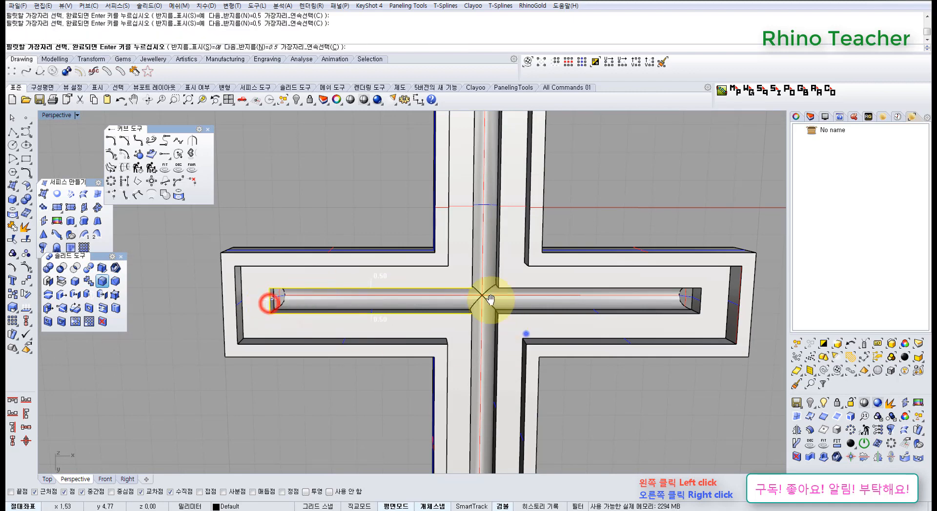
# Add the groove's two long edges in the bail-side arm and its adjoining +X arm edge to the 0.5 mm fillet.
pyautogui.keyDown('ctrl'); pyautogui.moveTo(527, 331); pyautogui.dragTo(387, 255, button='right'); pyautogui.keyUp('ctrl')
pyautogui.click(410, 275)
pyautogui.click(459, 288)
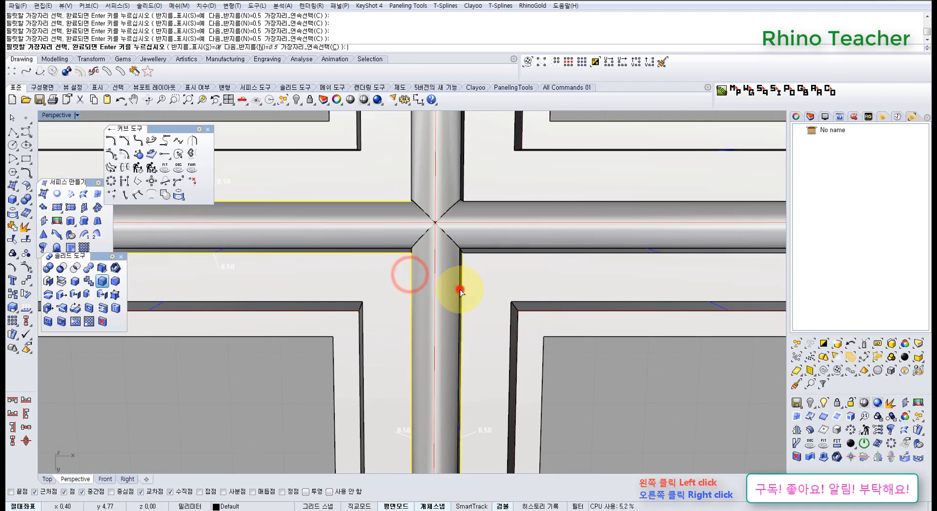
pyautogui.click(479, 252)
pyautogui.scroll(-3, 592, 245)
pyautogui.scroll(4, 693, 256)
pyautogui.scroll(2, 693, 256)
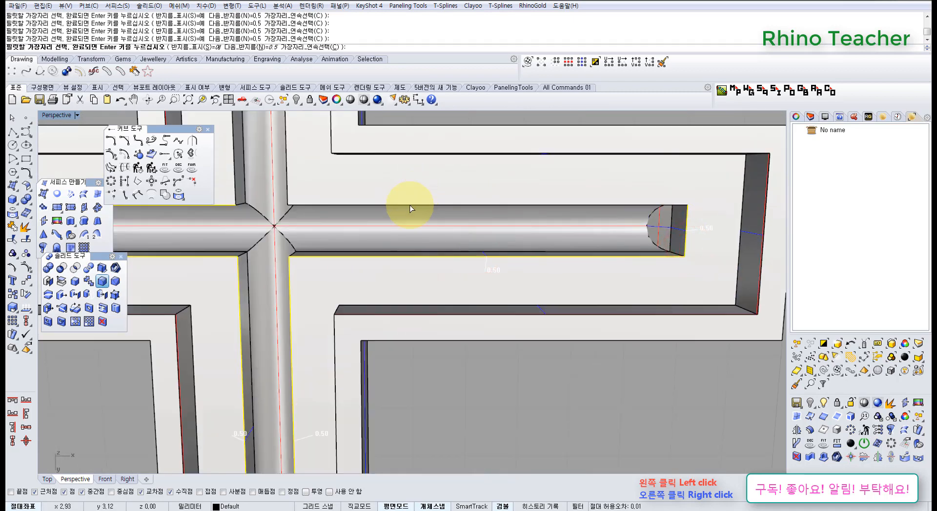
# Add the groove's remaining rim edges, including the bail-side end, to the 0.5 mm fillet and accept the edge selection.
pyautogui.keyDown('shift'); pyautogui.moveTo(335, 213); pyautogui.dragTo(330, 261, button='right'); pyautogui.keyUp('shift')
pyautogui.scroll(-3, 388, 253)
pyautogui.scroll(5, 356, 245)
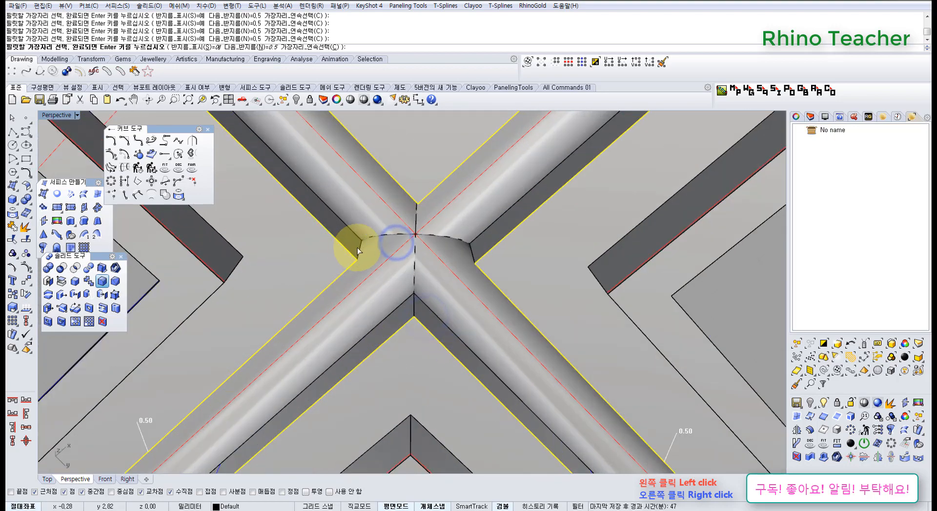
pyautogui.scroll(-5, 446, 288)
pyautogui.scroll(5, 606, 397)
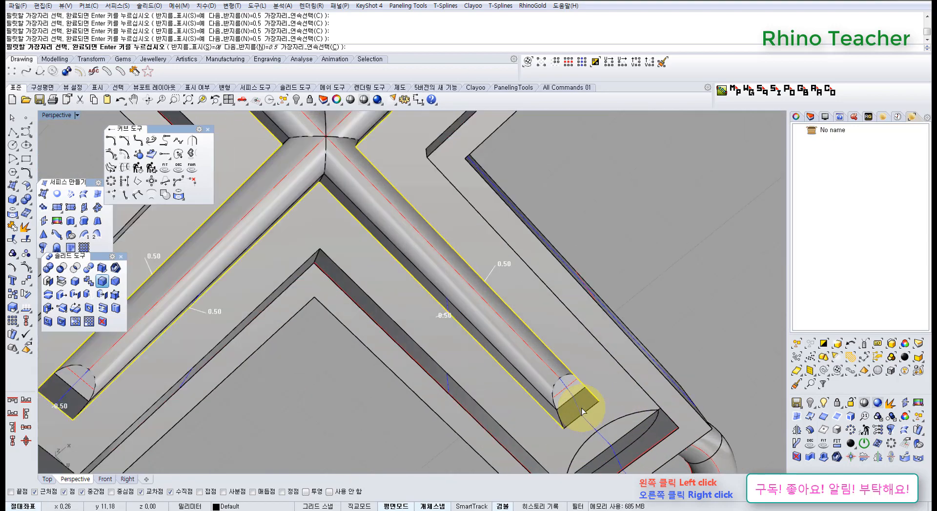
pyautogui.click(587, 414)
pyautogui.scroll(-5, 588, 415)
pyautogui.scroll(5, 362, 210)
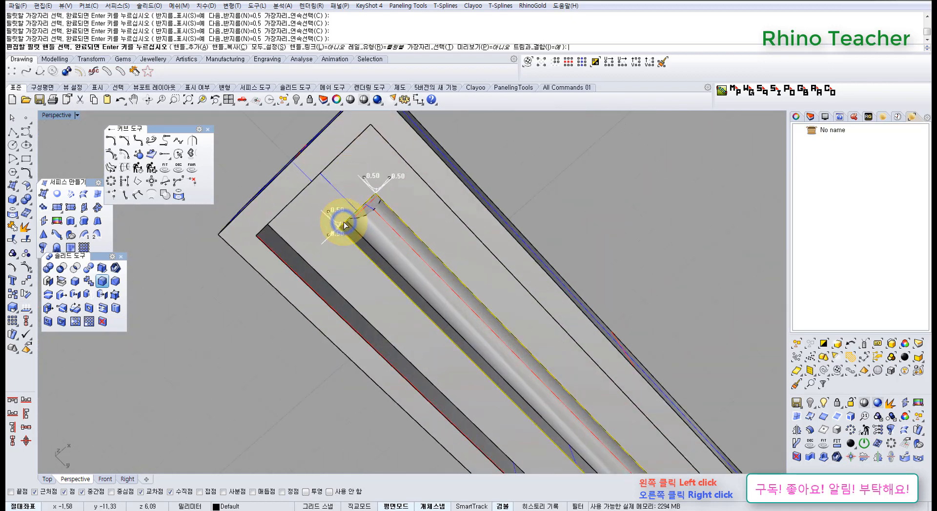
# Apply the 0.5 mm fillet around the groove rim, inspect it, and undo it.
pyautogui.press('Return')
pyautogui.moveTo(389, 255); pyautogui.dragTo(405, 217, button='right')
pyautogui.scroll(-4, 558, 289)
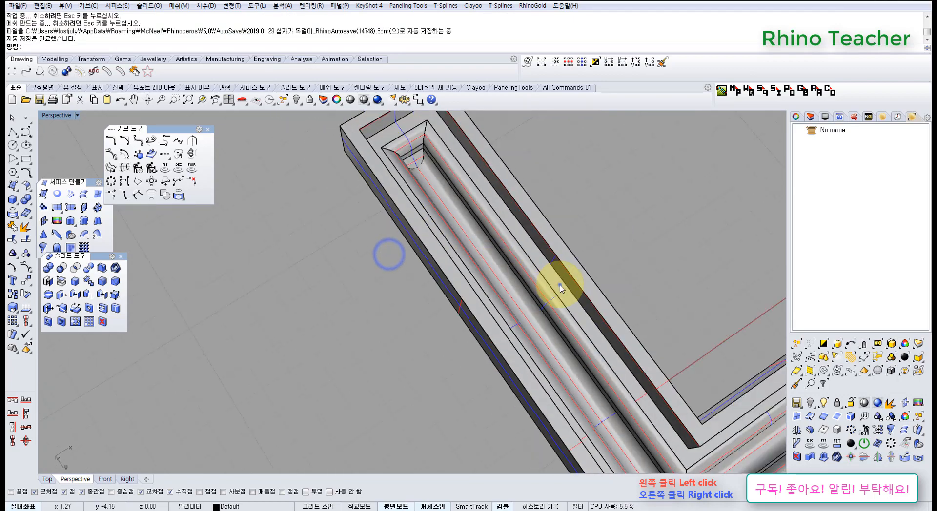
pyautogui.moveTo(560, 287); pyautogui.dragTo(514, 369, button='right')
pyautogui.scroll(7, 503, 374)
pyautogui.hotkey('ctrl', 'z')
# Try a 0.5 mm fillet on a single vertical corner edge at the groove crossing, and undo it.
pyautogui.rightClick(451, 396)
pyautogui.scroll(3, 464, 408)
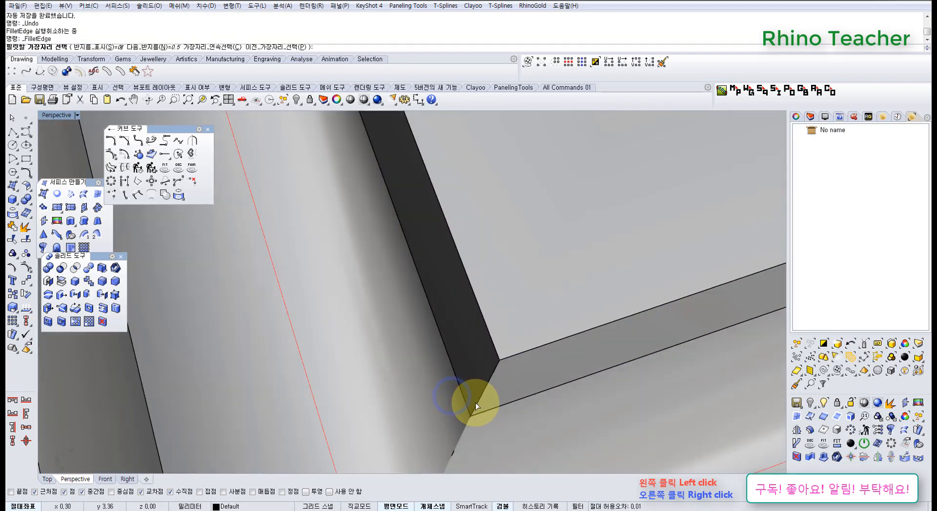
pyautogui.click(476, 403)
pyautogui.rightClick(475, 403)
pyautogui.rightClick(475, 403)
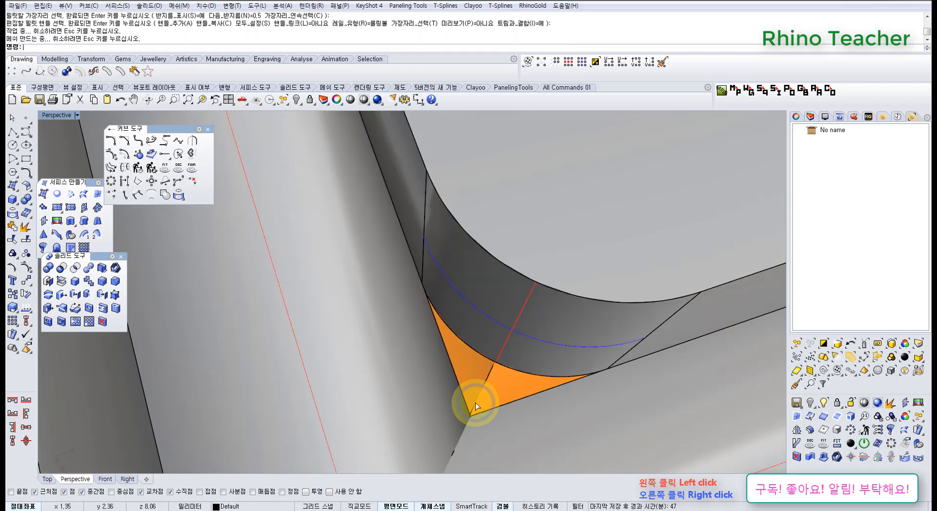
pyautogui.scroll(-4, 477, 390)
pyautogui.moveTo(479, 398); pyautogui.dragTo(512, 278, button='right')
pyautogui.hotkey('ctrl', 'z')
# Try a 0.5 mm fillet on the crossing's corner together with its curved seam, inspect the blend, and undo it.
pyautogui.rightClick(506, 374)
pyautogui.click(509, 394)
pyautogui.rightClick(506, 400)
pyautogui.rightClick(507, 400)
pyautogui.scroll(6, 494, 341)
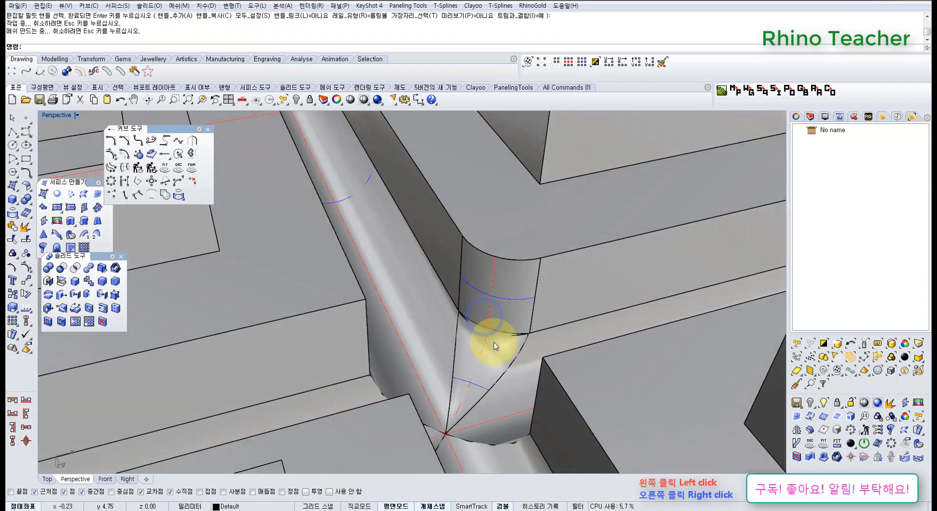
pyautogui.click(547, 360)
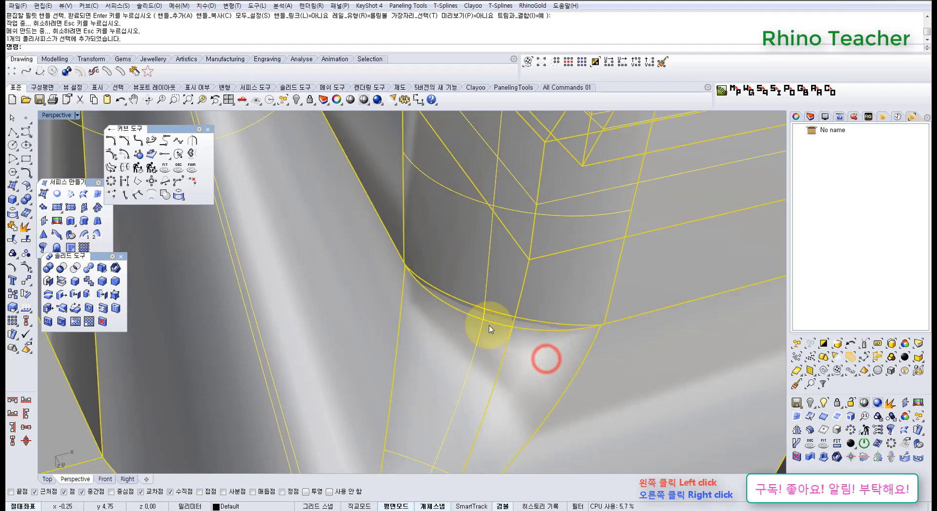
pyautogui.hotkey('ctrl', 'z')
# Fillet all four vertical corner edges and four curved seams at the groove crossing with a 0.5 mm radius.
pyautogui.scroll(-8, 443, 315)
pyautogui.moveTo(435, 302); pyautogui.dragTo(435, 332, button='right')
pyautogui.rightClick(435, 333)
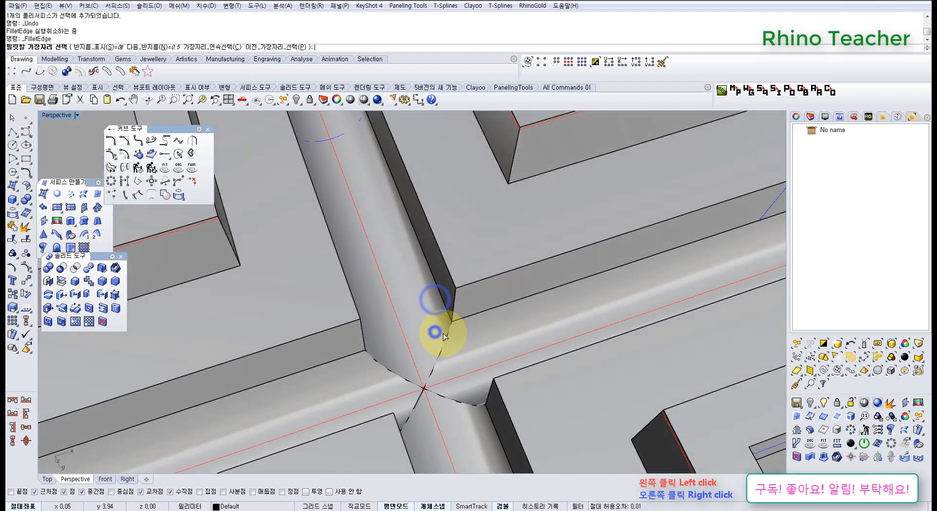
pyautogui.click(445, 342)
pyautogui.click(451, 316)
pyautogui.click(401, 378)
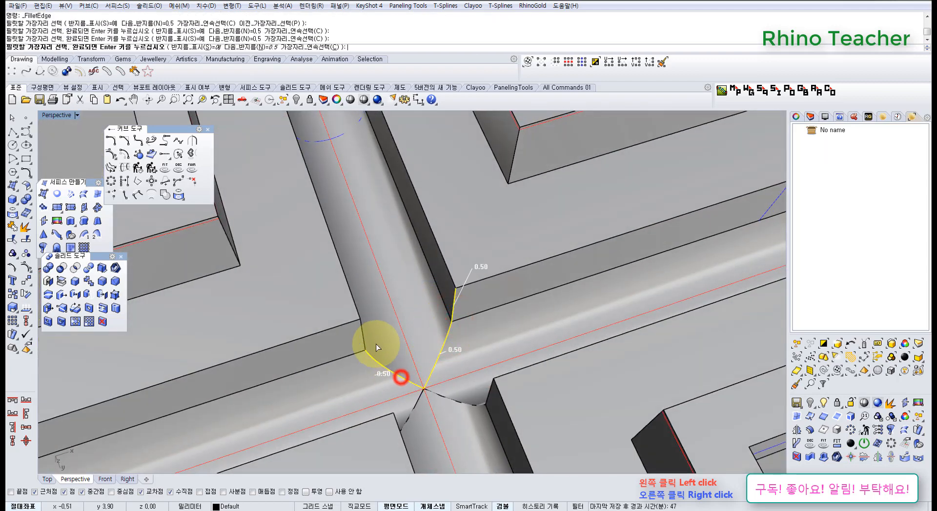
pyautogui.click(362, 340)
pyautogui.click(411, 411)
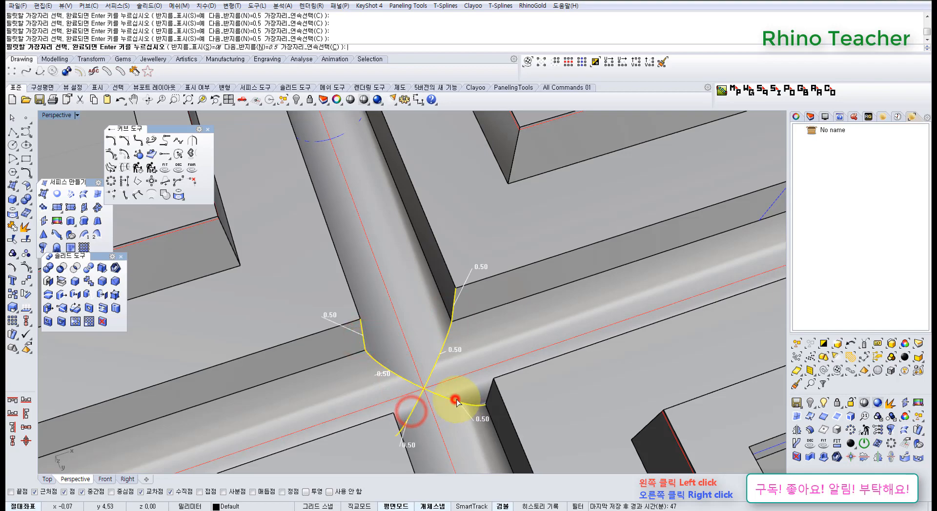
pyautogui.click(489, 395)
pyautogui.moveTo(408, 393); pyautogui.dragTo(363, 429, button='right')
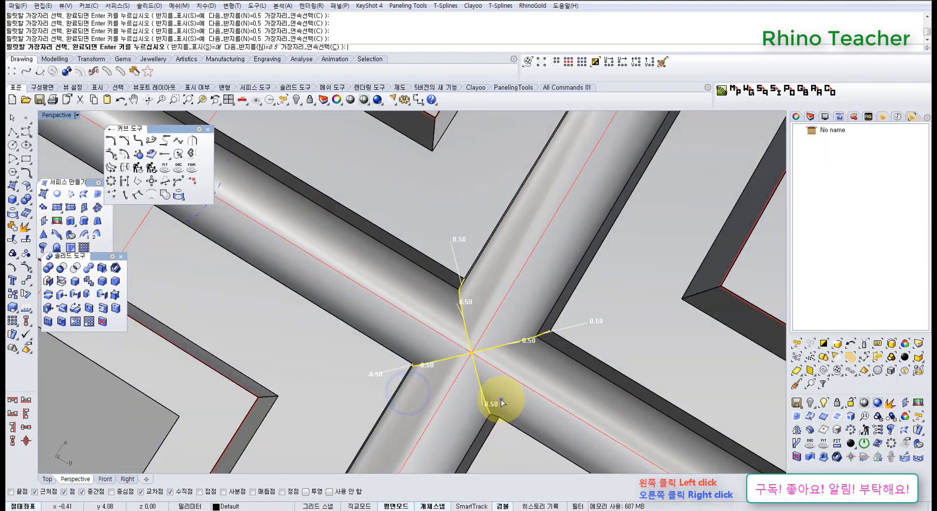
pyautogui.moveTo(502, 399)
pyautogui.mouseDown(button='right')
pyautogui.moveTo(493, 420)
pyautogui.moveTo(498, 408)
pyautogui.mouseUp(button='right')
pyautogui.rightClick(498, 408)
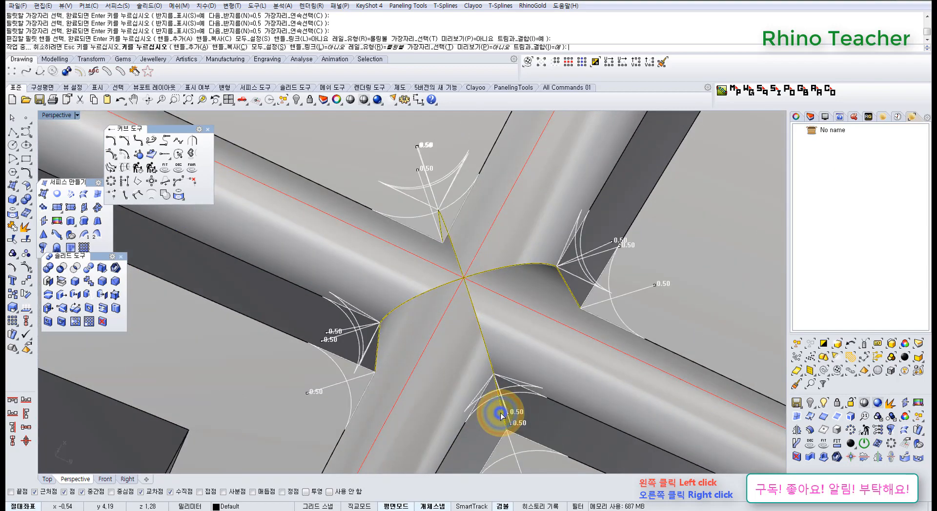
# Inspect the four blended corners at the groove crossing, and undo their fillet.
pyautogui.moveTo(445, 373); pyautogui.dragTo(454, 274, button='right')
pyautogui.scroll(9, 437, 270)
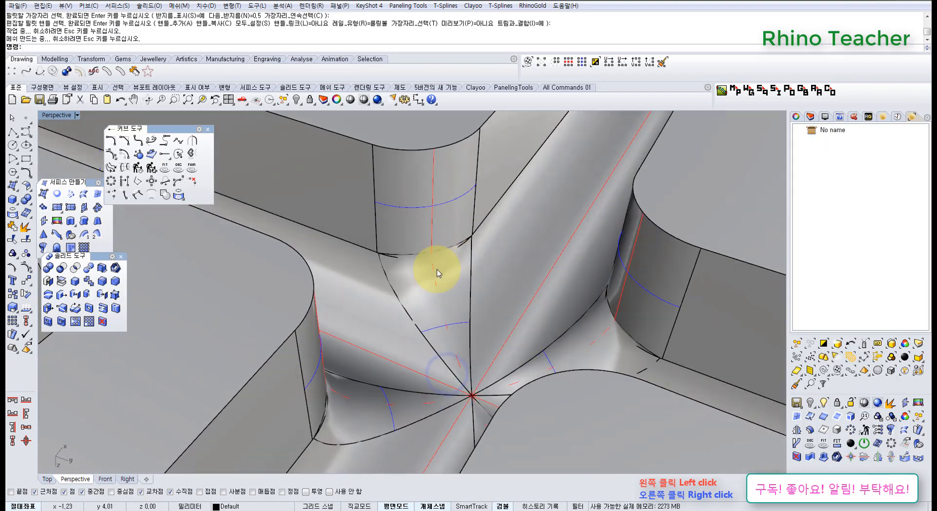
pyautogui.scroll(-8, 395, 288)
pyautogui.moveTo(475, 308); pyautogui.dragTo(479, 377, button='right')
pyautogui.moveTo(485, 292); pyautogui.dragTo(545, 263, button='right')
pyautogui.hotkey('ctrl', 'z')
# Start a new 0.5 mm edge fillet and select the groove's long rim edges around the crossing.
pyautogui.rightClick(545, 262)
pyautogui.click(560, 276)
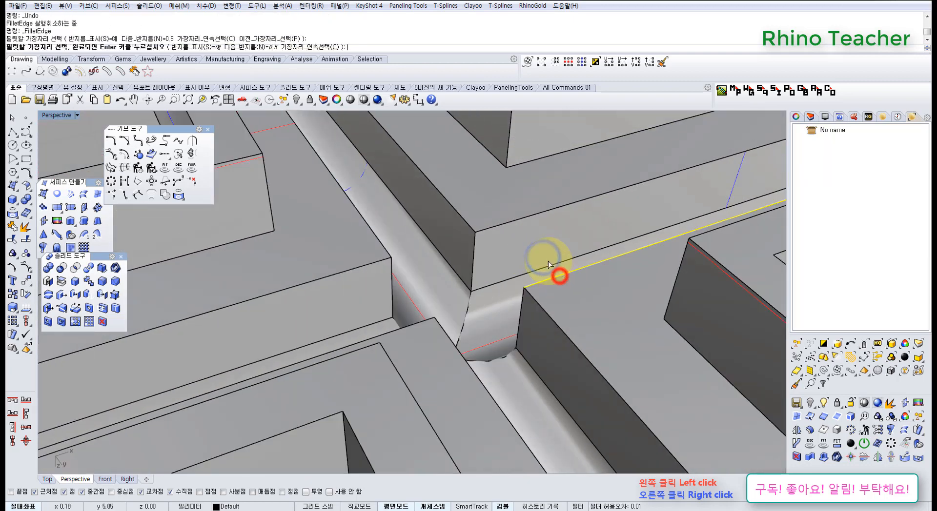
pyautogui.click(514, 221)
pyautogui.click(457, 215)
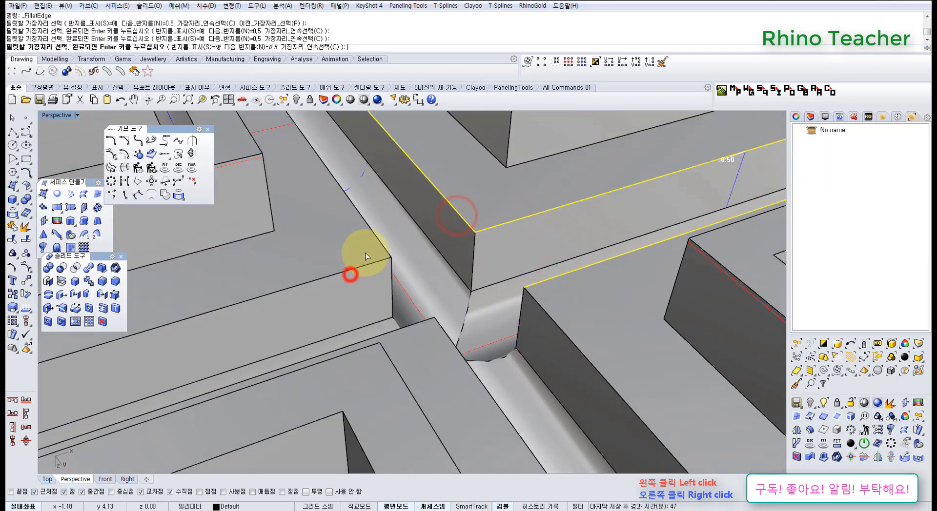
pyautogui.click(377, 237)
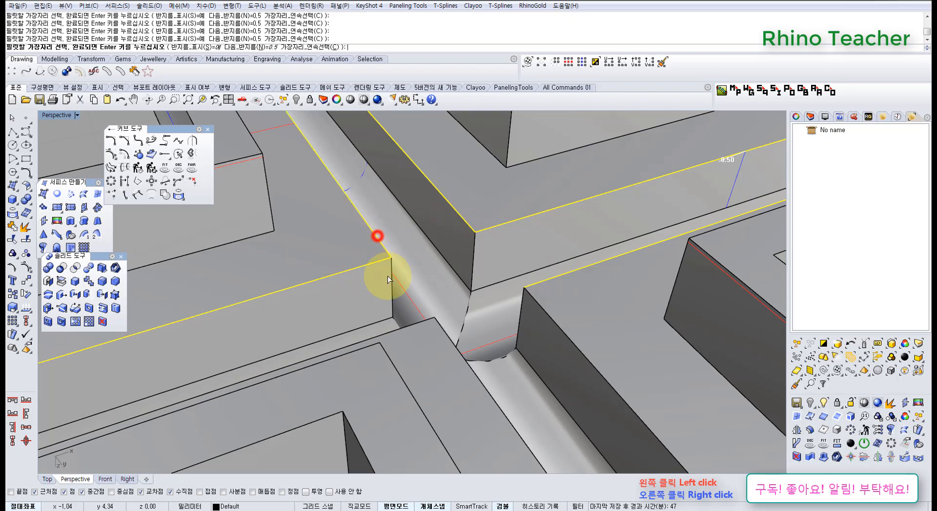
pyautogui.click(387, 334)
pyautogui.click(464, 361)
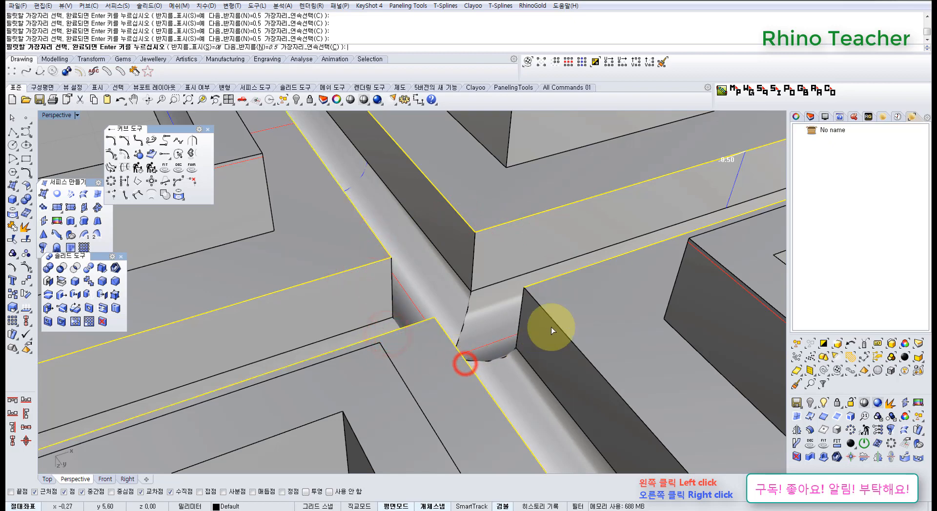
# Add the groove's short end edges in the bail-side arm and the +X arm to the 0.5 mm fillet.
pyautogui.scroll(-9, 654, 393)
pyautogui.keyDown('shift'); pyautogui.moveTo(655, 393); pyautogui.dragTo(444, 283, button='right'); pyautogui.keyUp('shift')
pyautogui.scroll(4, 511, 359)
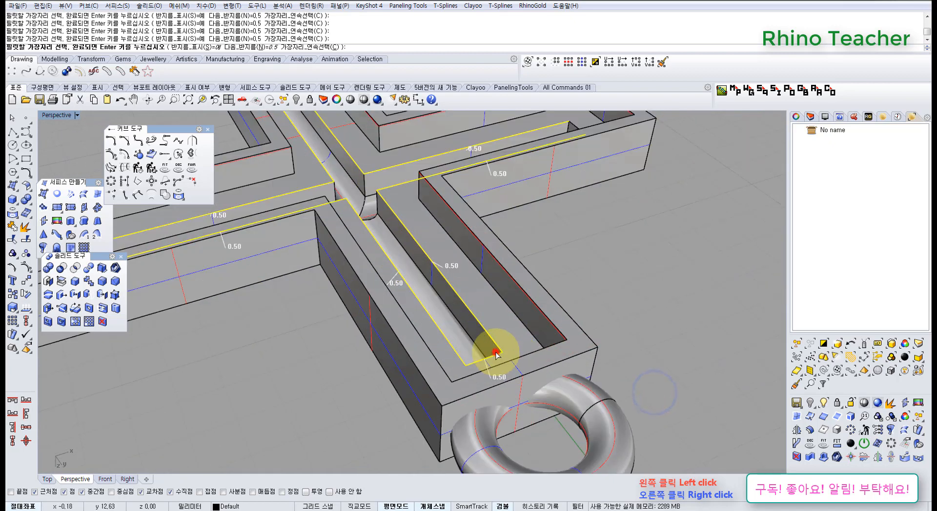
pyautogui.scroll(-8, 496, 354)
pyautogui.keyDown('shift'); pyautogui.moveTo(588, 201); pyautogui.dragTo(524, 317, button='right'); pyautogui.keyUp('shift')
pyautogui.scroll(8, 508, 323)
pyautogui.scroll(2, 504, 342)
pyautogui.click(503, 343)
pyautogui.scroll(-2, 501, 342)
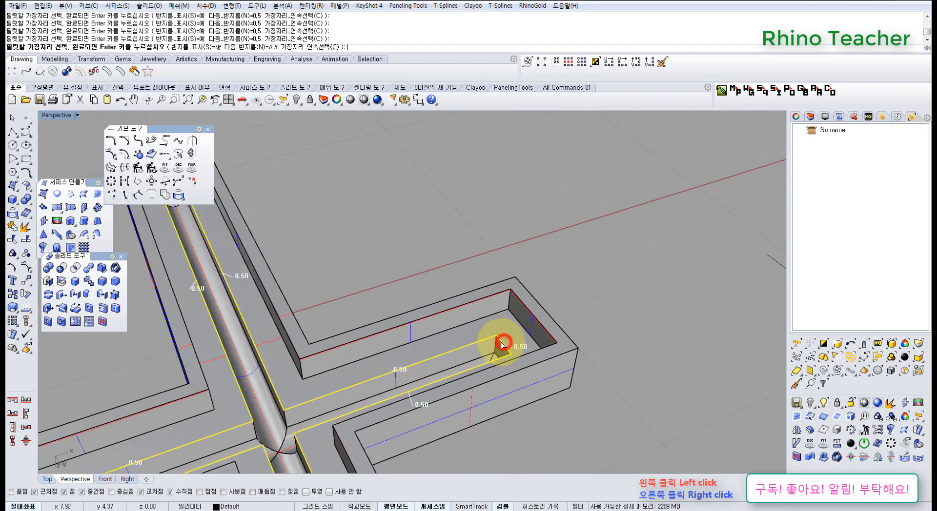
# Try to apply the 0.5 mm fillet along the whole groove rim, and inspect the groove from the underside.
pyautogui.scroll(-8, 501, 345)
pyautogui.scroll(8, 400, 298)
pyautogui.scroll(-8, 403, 314)
pyautogui.keyDown('shift'); pyautogui.moveTo(397, 441); pyautogui.dragTo(435, 340, button='right'); pyautogui.keyUp('shift')
pyautogui.scroll(8, 431, 364)
pyautogui.rightClick(440, 367)
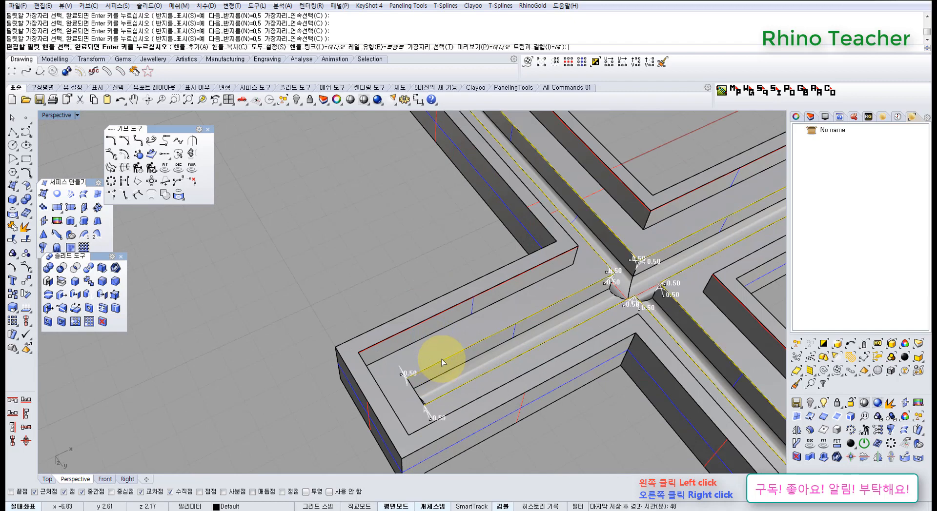
pyautogui.rightClick(441, 362)
pyautogui.scroll(-5, 495, 293)
pyautogui.moveTo(496, 293); pyautogui.dragTo(512, 438, button='right')
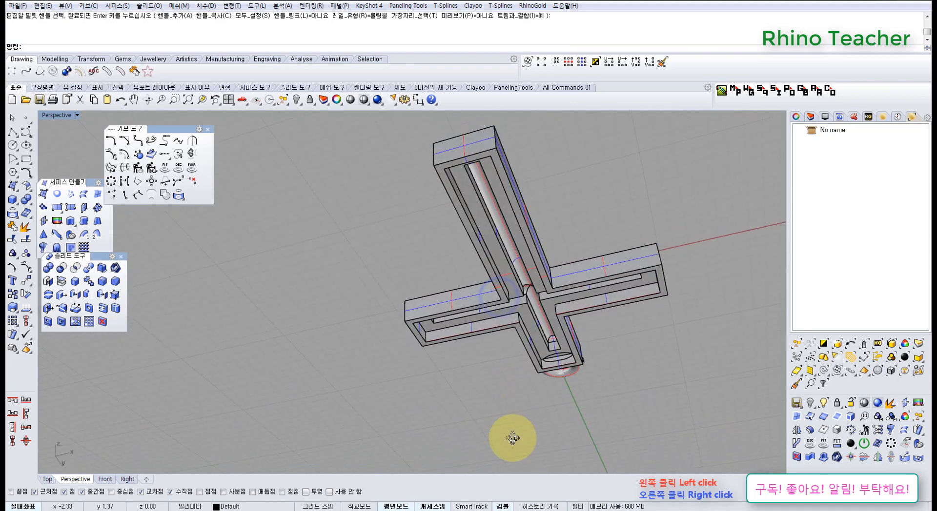
pyautogui.scroll(7, 574, 375)
pyautogui.moveTo(482, 355); pyautogui.dragTo(533, 371, button='right')
pyautogui.moveTo(379, 314); pyautogui.dragTo(209, 216, button='right')
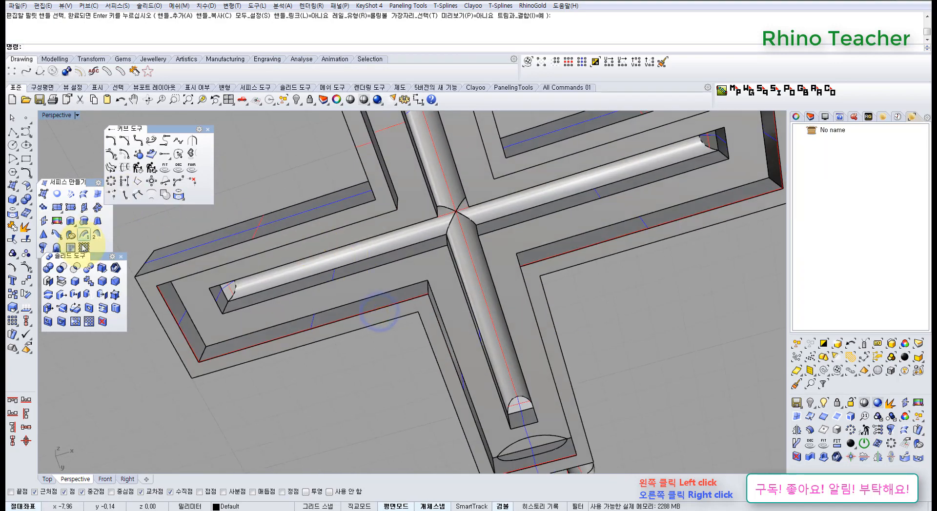
# Start a new 0.5 mm edge fillet and select the groove's long and short rim edges in the -X arm.
pyautogui.click(101, 282)
pyautogui.scroll(3, 224, 293)
pyautogui.click(240, 318)
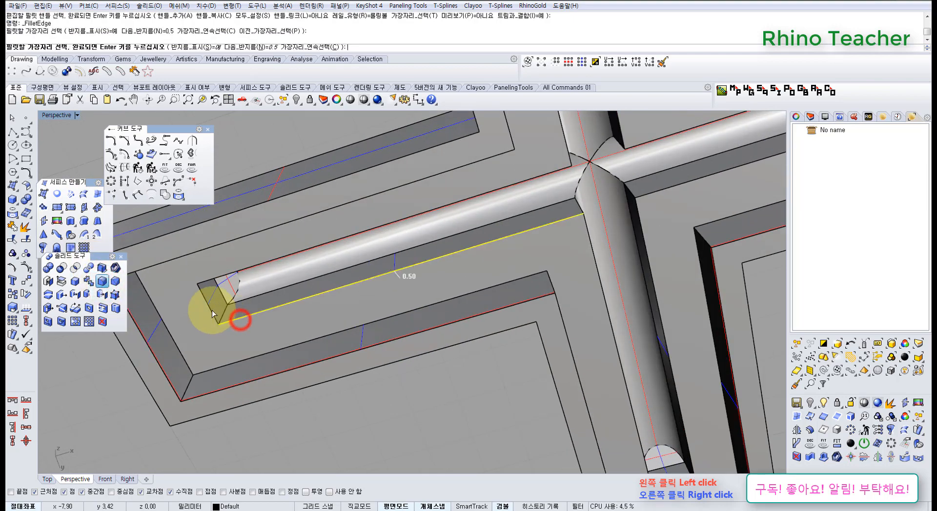
pyautogui.click(211, 310)
pyautogui.moveTo(224, 276); pyautogui.dragTo(226, 311, button='right')
pyautogui.scroll(3, 226, 312)
pyautogui.click(252, 415)
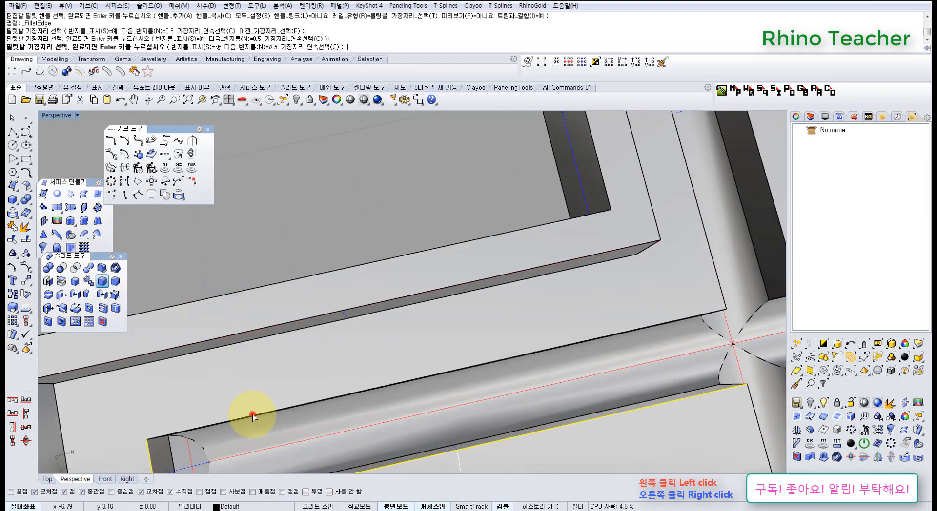
# Add the groove's two long rim edges and short end edge in the arm opposite the bail to the 0.5 mm fillet.
pyautogui.scroll(-4, 288, 409)
pyautogui.keyDown('shift'); pyautogui.moveTo(523, 396); pyautogui.dragTo(386, 349, button='right'); pyautogui.keyUp('shift')
pyautogui.moveTo(386, 349); pyautogui.dragTo(430, 386, button='right')
pyautogui.scroll(2, 434, 393)
pyautogui.click(443, 408)
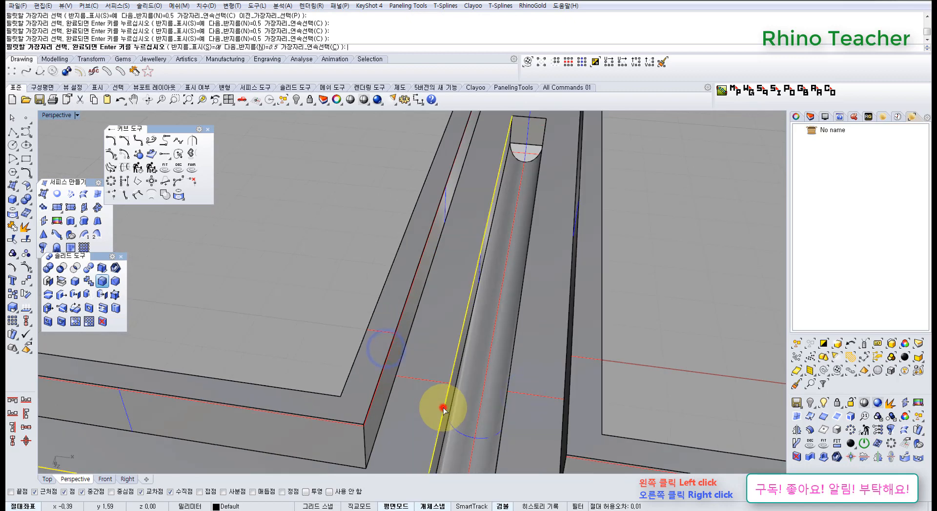
pyautogui.click(503, 414)
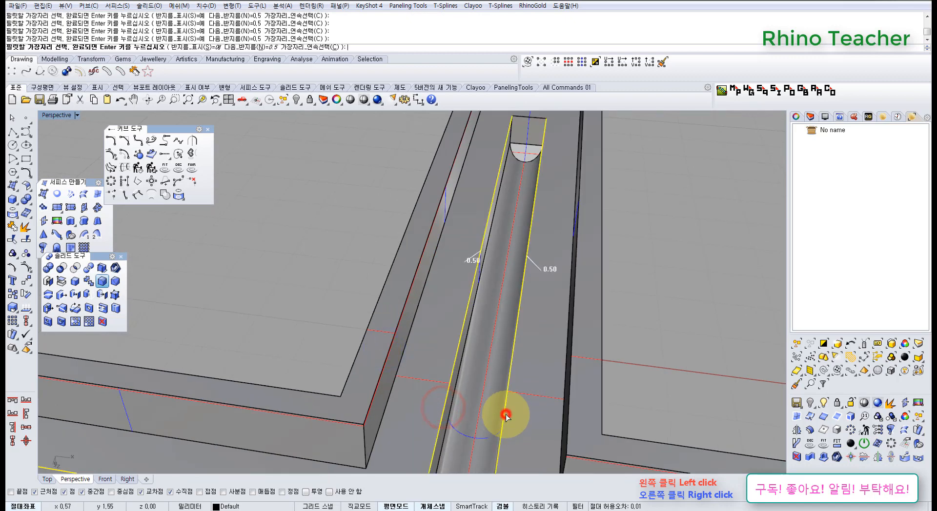
pyautogui.click(533, 117)
pyautogui.scroll(-8, 546, 198)
pyautogui.keyDown('shift'); pyautogui.moveTo(570, 289); pyautogui.dragTo(495, 278, button='right'); pyautogui.keyUp('shift')
pyautogui.scroll(5, 530, 283)
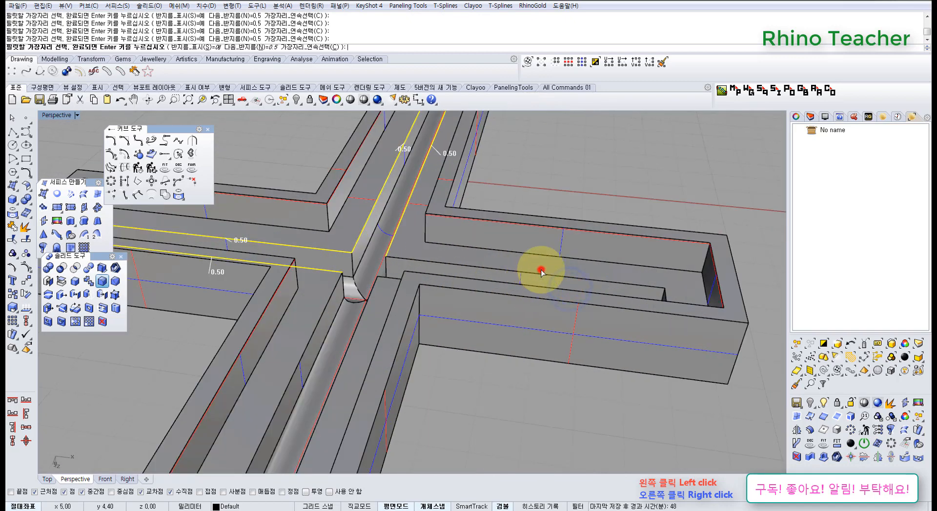
# Add the groove's long rim edge and short end edge in the +X arm to the 0.5 mm fillet.
pyautogui.click(541, 271)
pyautogui.moveTo(581, 284); pyautogui.dragTo(642, 321, button='right')
pyautogui.moveTo(673, 391); pyautogui.dragTo(599, 223)
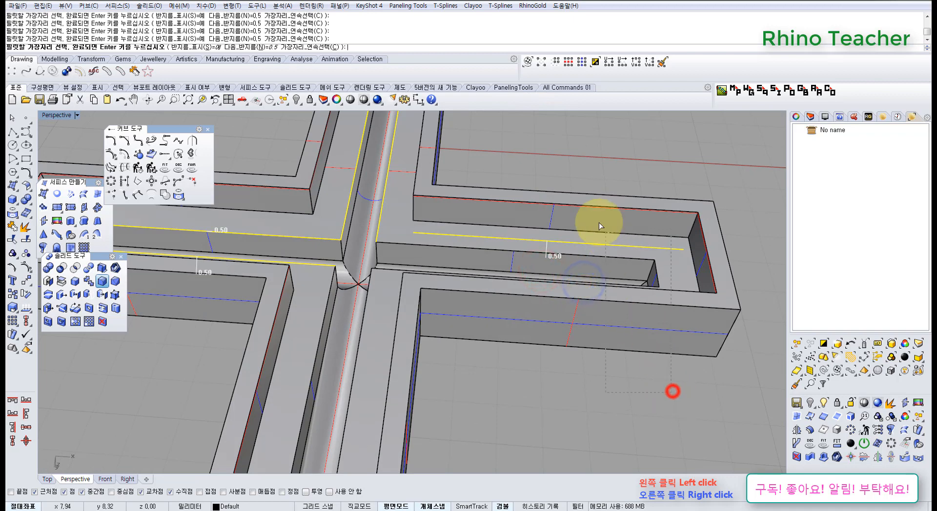
pyautogui.click(584, 256)
pyautogui.scroll(4, 648, 274)
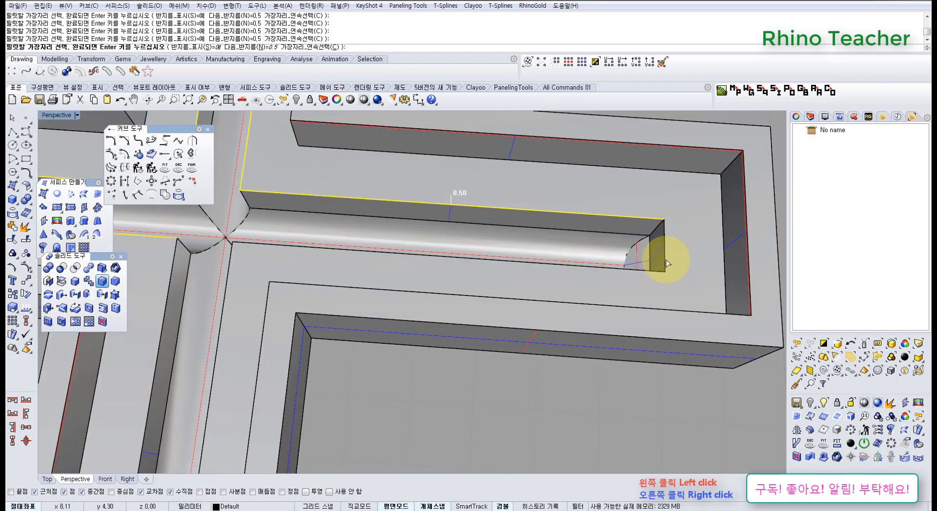
pyautogui.click(666, 259)
pyautogui.moveTo(642, 259); pyautogui.dragTo(632, 232, button='right')
# Add the groove's remaining long rim edges and the short end edge in the bail-side arm to the fillet selection.
pyautogui.scroll(-4, 631, 232)
pyautogui.moveTo(452, 278); pyautogui.dragTo(491, 261, button='right')
pyautogui.click(491, 263)
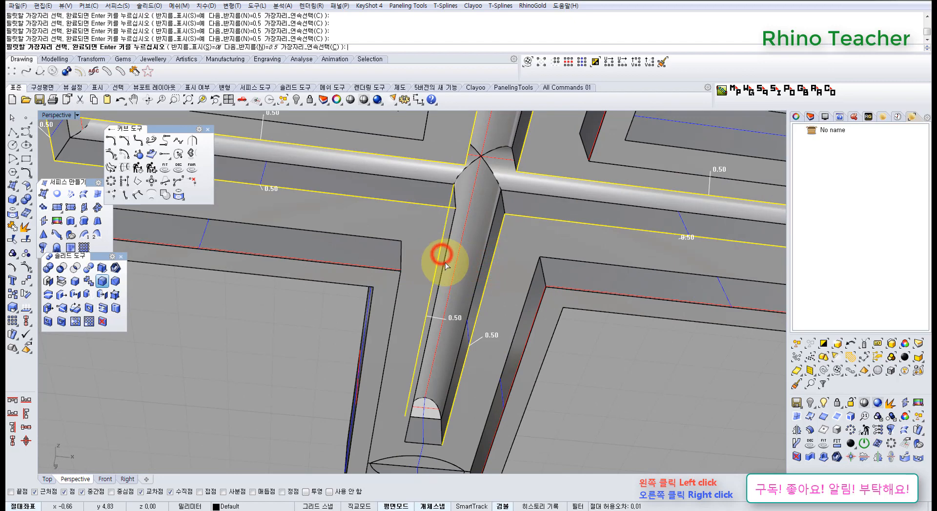
pyautogui.click(449, 257)
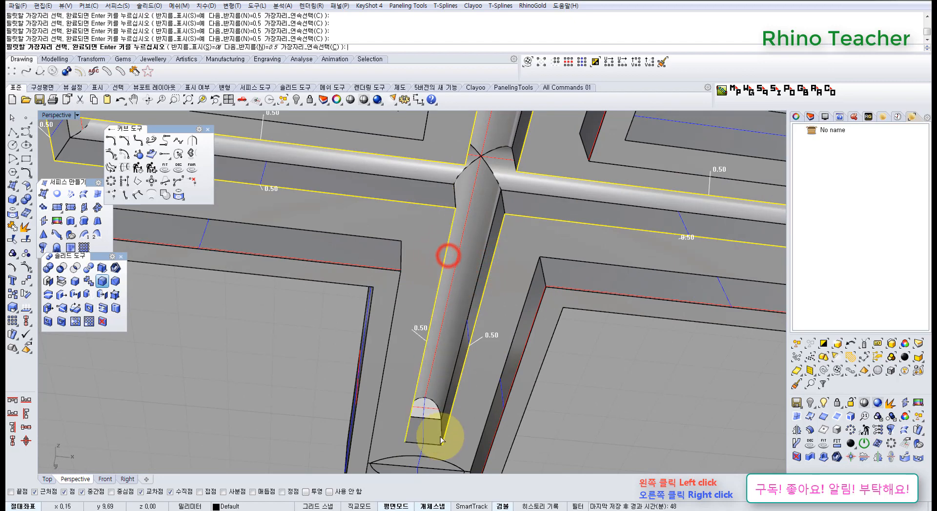
pyautogui.click(435, 446)
pyautogui.scroll(-6, 501, 308)
pyautogui.keyDown('shift'); pyautogui.moveTo(523, 251); pyautogui.dragTo(488, 260, button='right'); pyautogui.keyUp('shift')
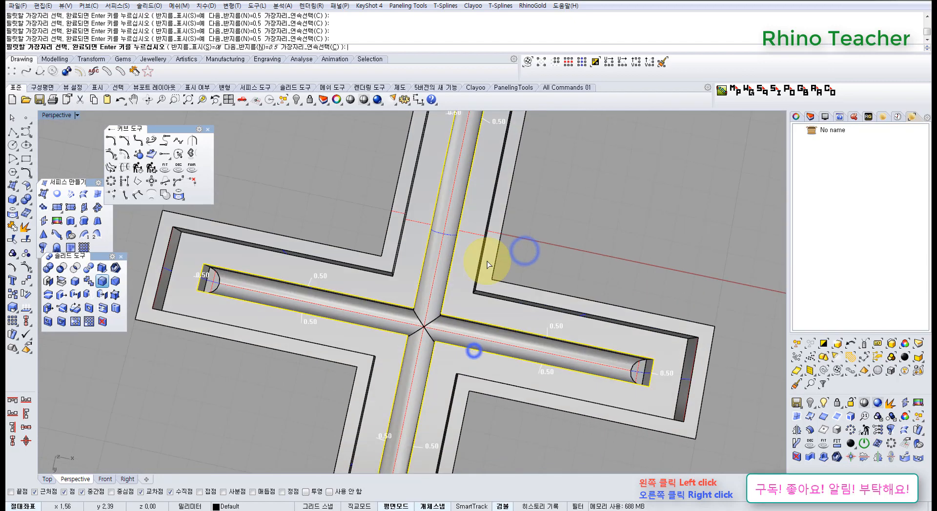
# Add the corner edges running into the groove's crossing point to the 0.5 mm fillet.
pyautogui.scroll(-8, 490, 257)
pyautogui.scroll(9, 488, 259)
pyautogui.moveTo(420, 299); pyautogui.dragTo(402, 370, button='right')
pyautogui.scroll(6, 424, 376)
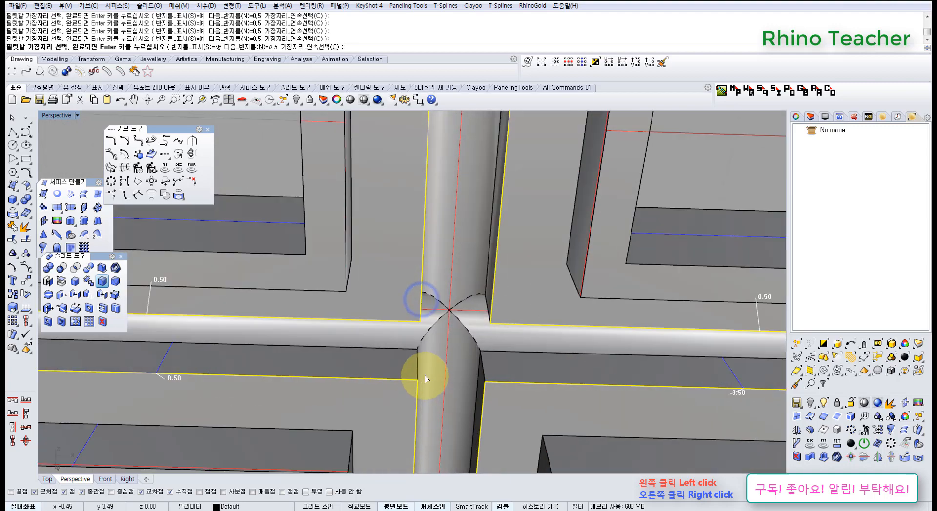
pyautogui.click(427, 334)
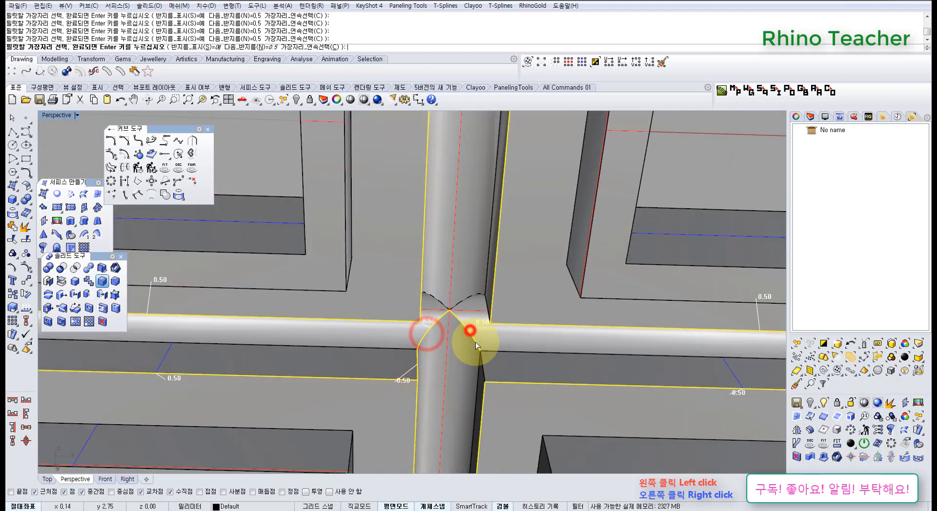
pyautogui.click(484, 366)
pyautogui.scroll(-7, 472, 306)
pyautogui.moveTo(499, 318); pyautogui.dragTo(473, 263, button='right')
pyautogui.scroll(7, 468, 274)
pyautogui.scroll(5, 462, 273)
pyautogui.click(457, 279)
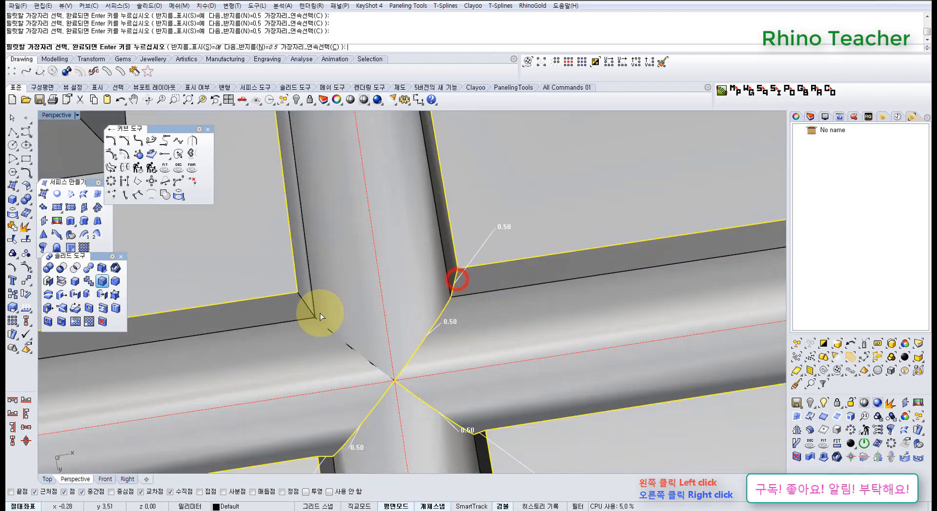
pyautogui.click(306, 305)
pyautogui.scroll(-6, 439, 327)
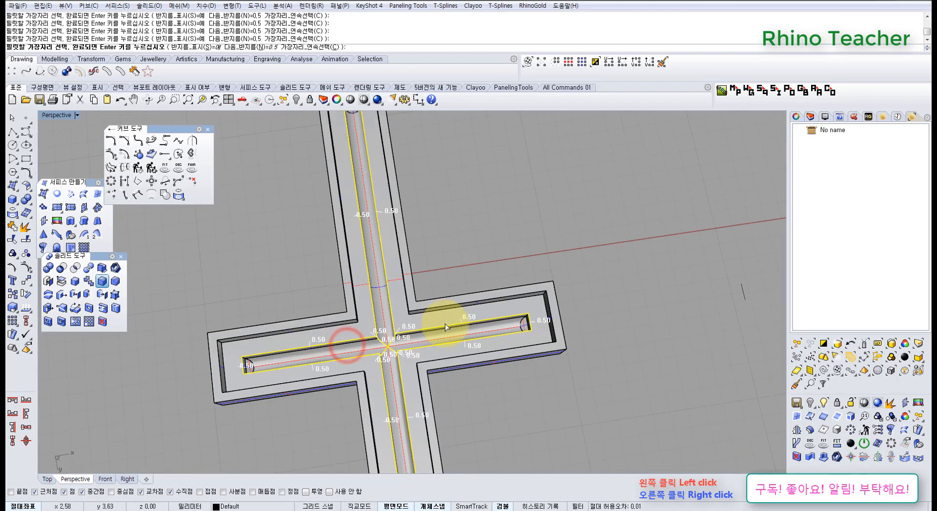
# Apply the 0.5 mm fillet to all selected rim and crossing edges, and inspect the blended crossing.
pyautogui.moveTo(445, 329); pyautogui.dragTo(447, 391, button='right')
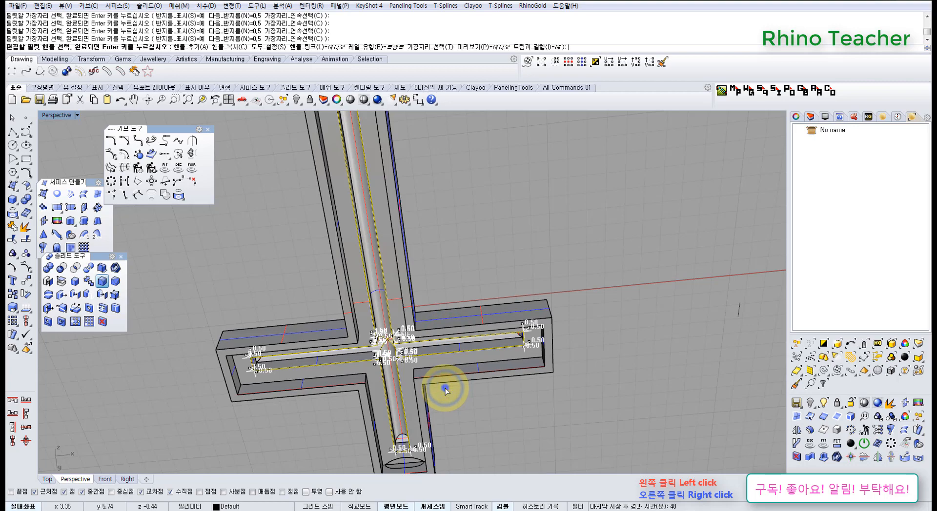
pyautogui.rightClick(446, 390)
pyautogui.moveTo(419, 374); pyautogui.dragTo(385, 344, button='right')
pyautogui.scroll(12, 385, 344)
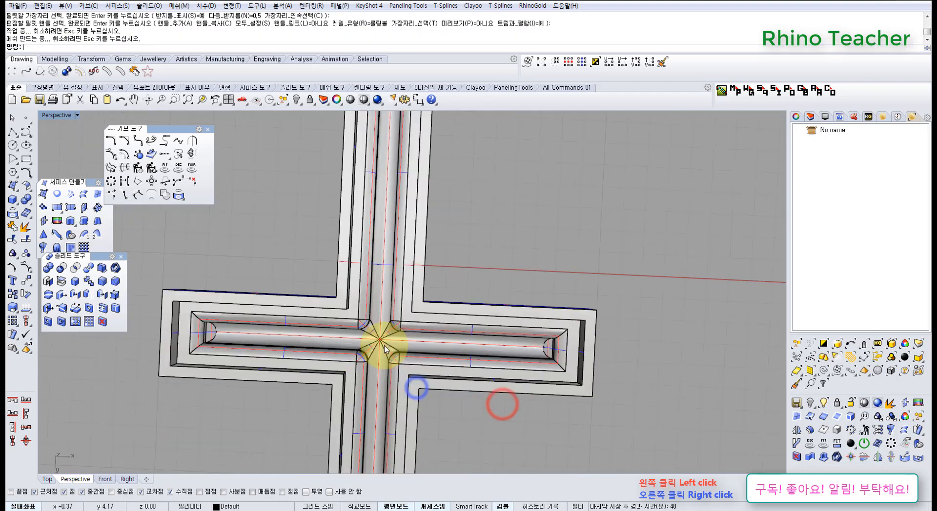
pyautogui.moveTo(465, 322); pyautogui.dragTo(426, 250, button='right')
pyautogui.scroll(7, 423, 261)
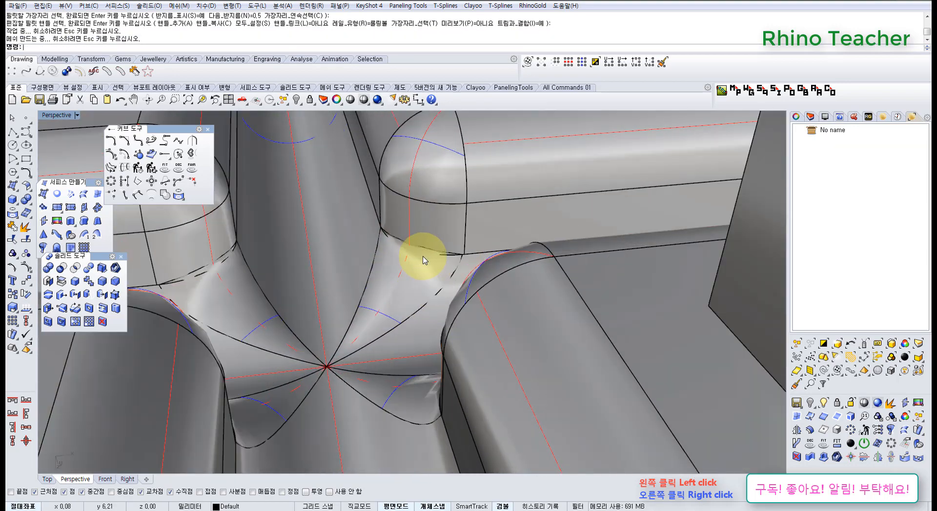
pyautogui.moveTo(409, 286); pyautogui.dragTo(304, 318, button='right')
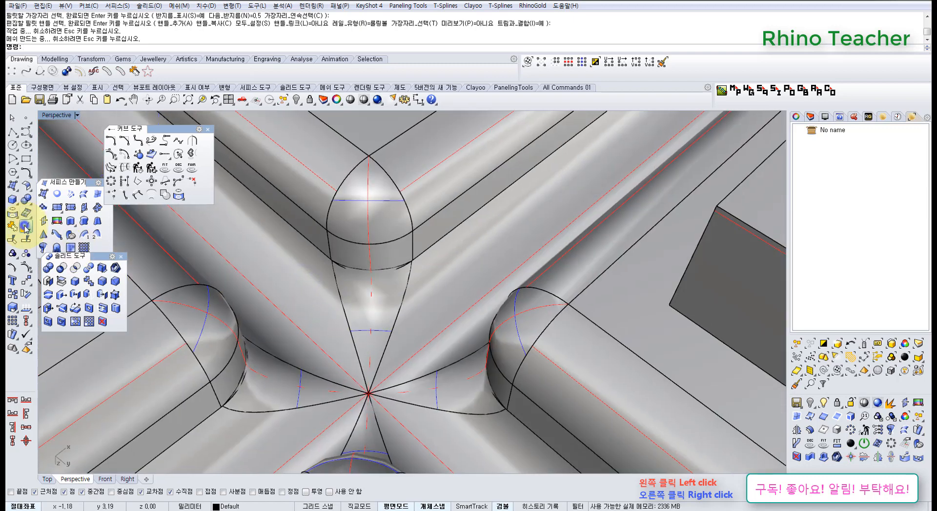
# Start extracting a blend surface at the groove crossing with the Copy option turned off.
pyautogui.click(24, 227)
pyautogui.click(182, 47)
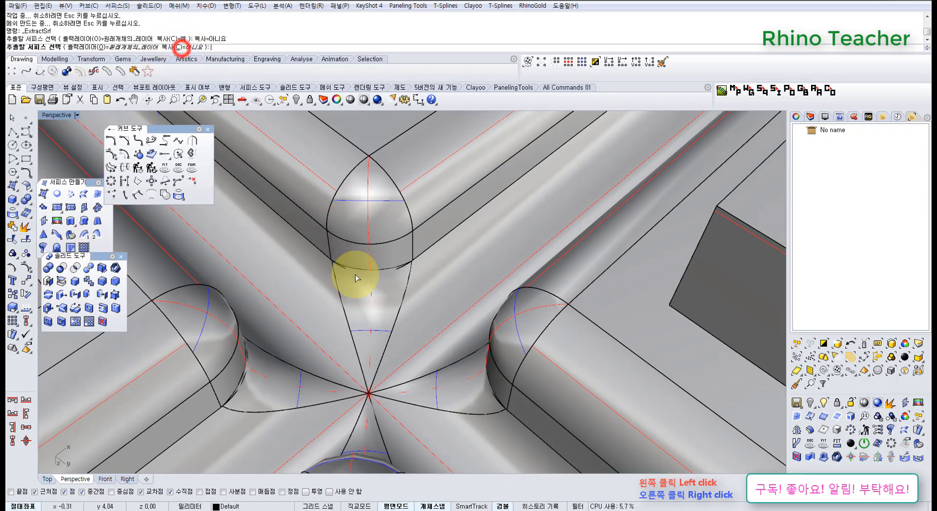
pyautogui.click(379, 309)
pyautogui.moveTo(379, 309); pyautogui.dragTo(449, 298, button='right')
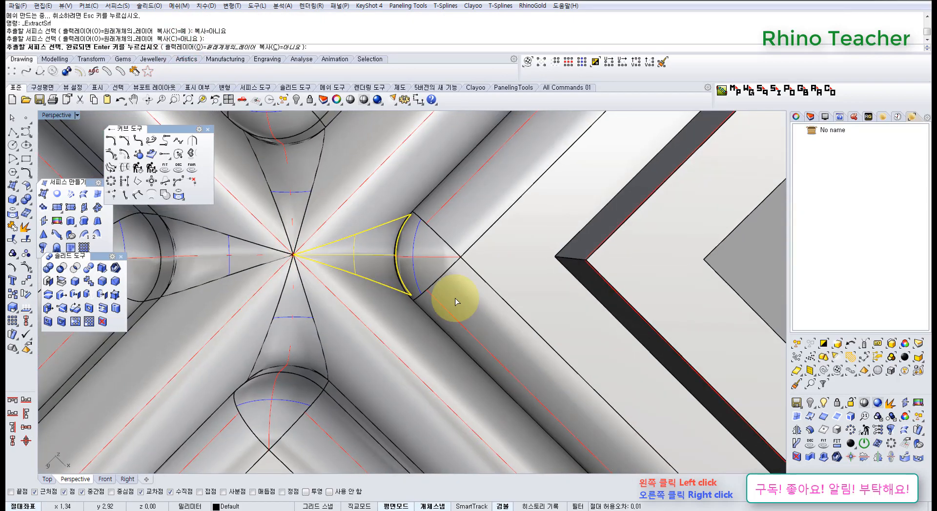
pyautogui.moveTo(425, 205); pyautogui.dragTo(345, 146, button='right')
pyautogui.scroll(6, 357, 225)
pyautogui.rightClick(361, 230)
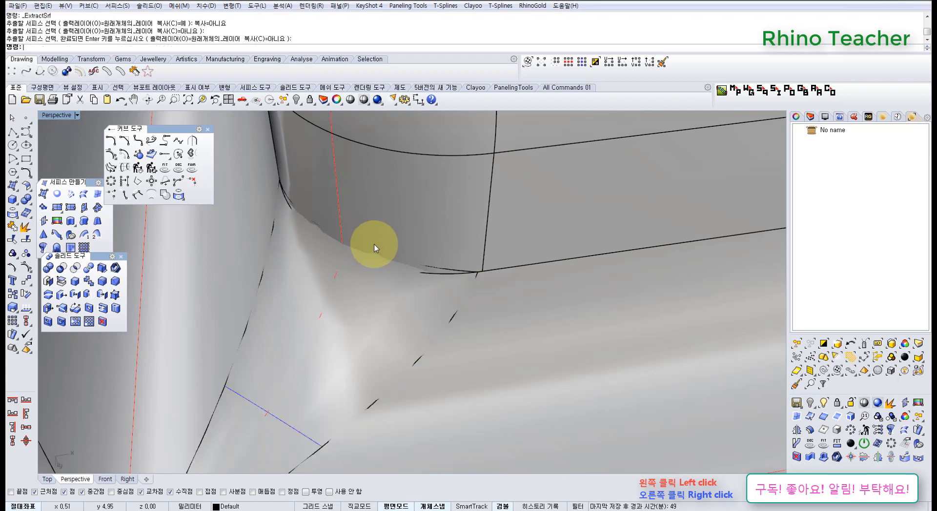
# Examine the shape and seams of the fillet blend surfaces in the corners of the groove crossing.
pyautogui.scroll(-4, 372, 233)
pyautogui.moveTo(373, 231); pyautogui.dragTo(396, 218, button='right')
pyautogui.scroll(-4, 364, 248)
pyautogui.moveTo(356, 250); pyautogui.dragTo(330, 236, button='right')
pyautogui.scroll(-5, 379, 239)
pyautogui.scroll(4, 331, 238)
pyautogui.moveTo(300, 267); pyautogui.dragTo(319, 229, button='right')
pyautogui.scroll(10, 320, 229)
pyautogui.scroll(-8, 355, 230)
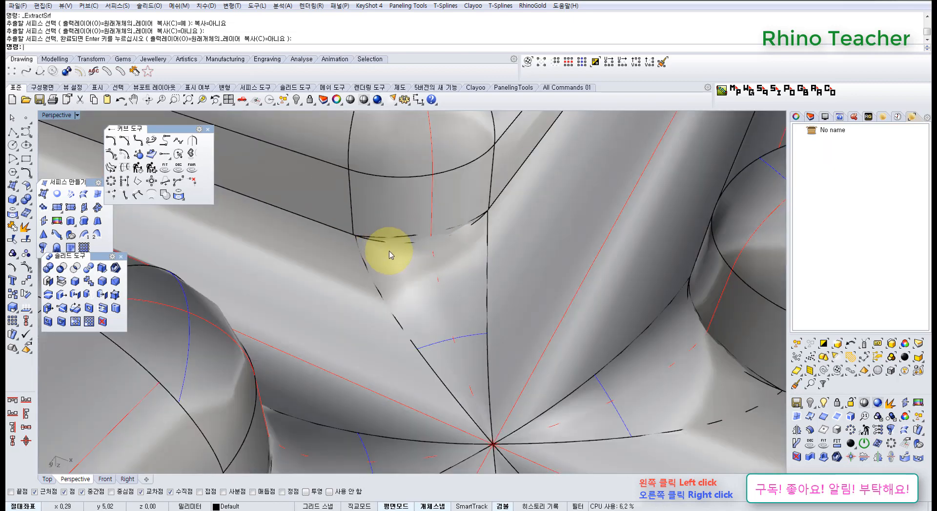
# Extract the four triangular blend surfaces around the groove crossing from the polysurface and delete them.
pyautogui.click(31, 228)
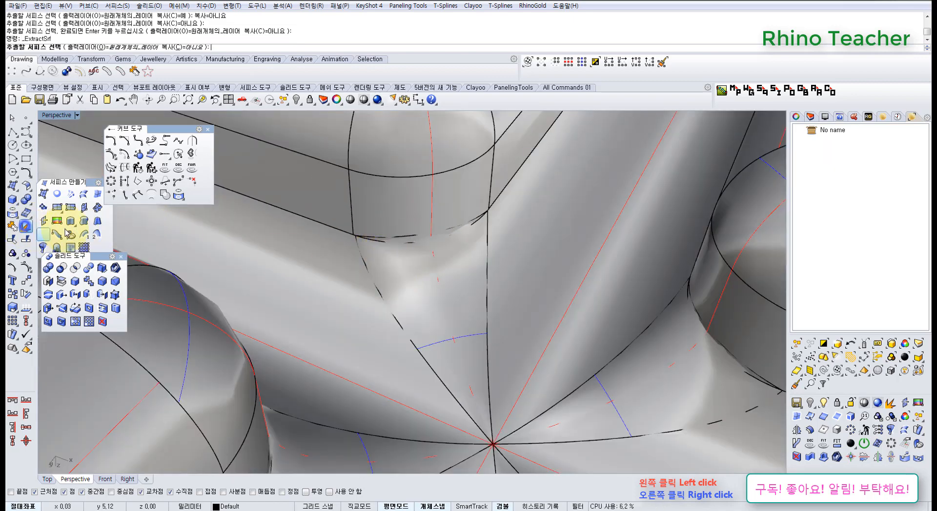
pyautogui.click(460, 304)
pyautogui.moveTo(609, 316); pyautogui.dragTo(614, 200, button='right')
pyautogui.click(679, 292)
pyautogui.moveTo(655, 286); pyautogui.dragTo(588, 317, button='right')
pyautogui.rightClick(582, 319)
pyautogui.press('Delete')
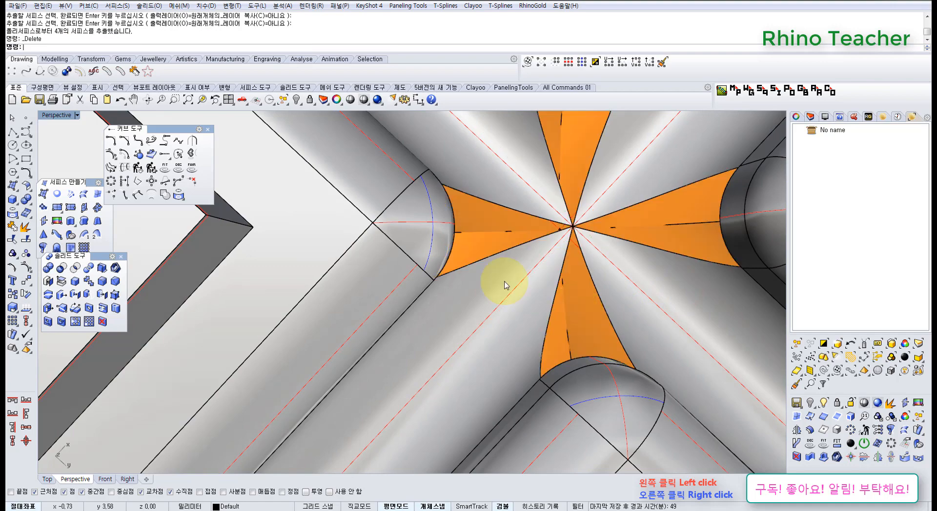
# Try filling one triangular opening at the crossing with a surface from its three edge curves, and undo it.
pyautogui.moveTo(503, 288); pyautogui.dragTo(527, 280, button='right')
pyautogui.scroll(6, 428, 282)
pyautogui.scroll(-5, 535, 285)
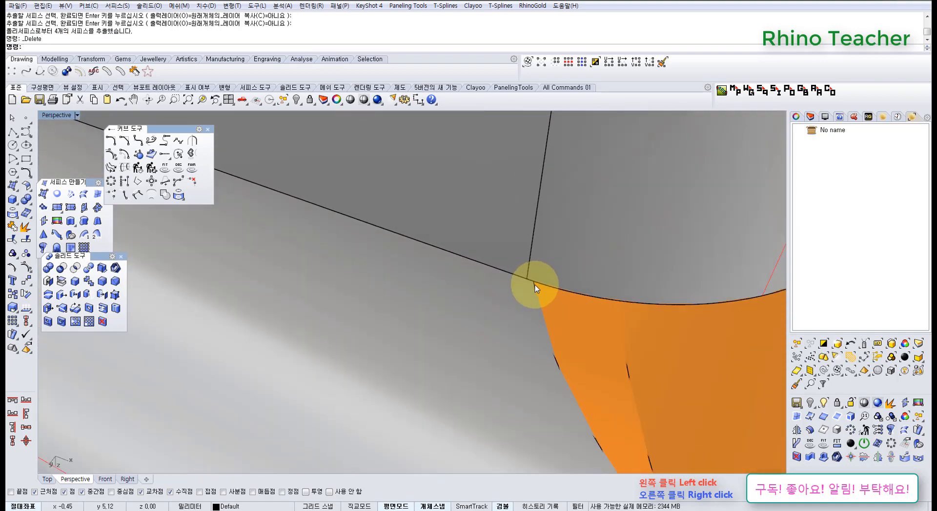
pyautogui.moveTo(661, 361); pyautogui.dragTo(569, 303, button='right')
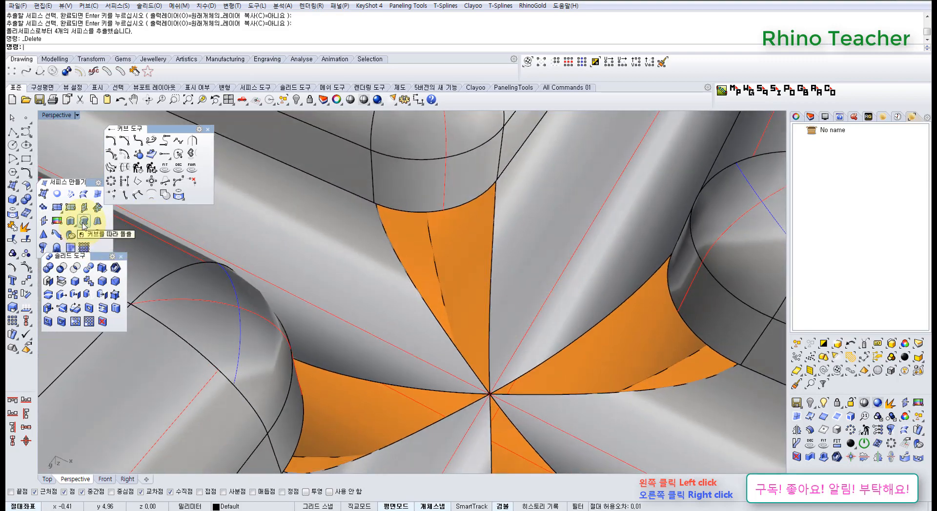
pyautogui.click(97, 196)
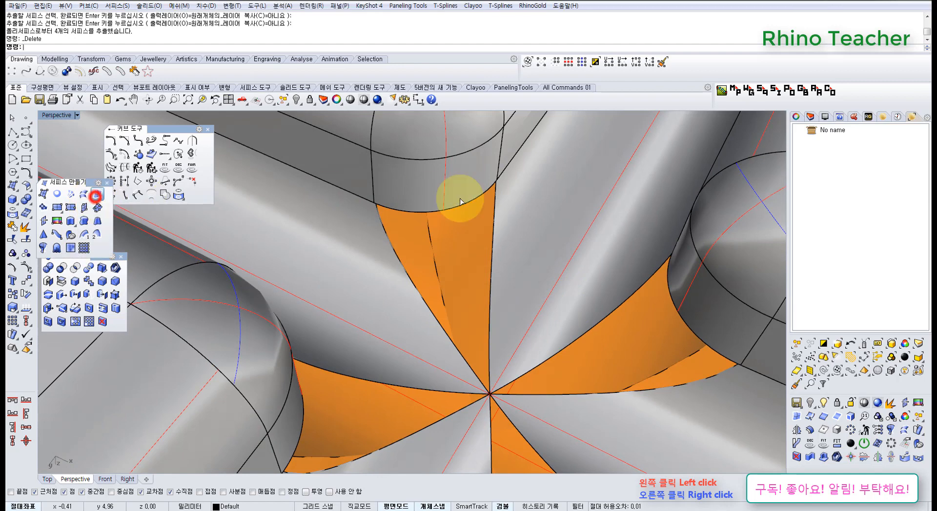
pyautogui.click(421, 210)
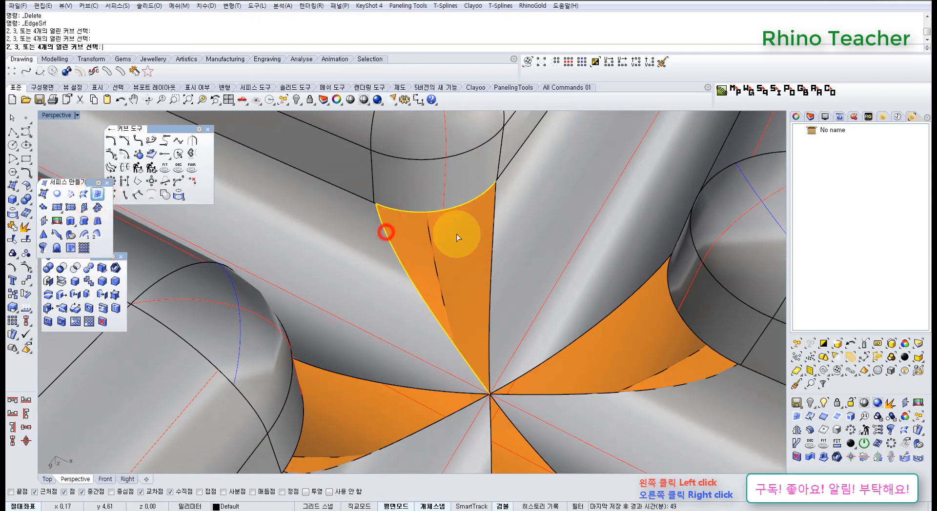
pyautogui.rightClick(492, 255)
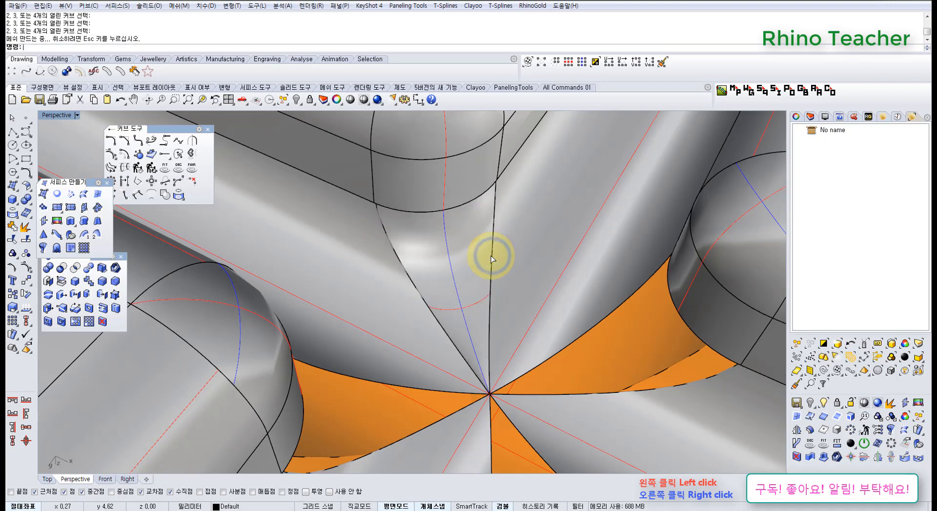
pyautogui.moveTo(459, 240); pyautogui.dragTo(423, 273, button='right')
pyautogui.moveTo(491, 291)
pyautogui.mouseDown(button='right')
pyautogui.moveTo(488, 276)
pyautogui.moveTo(486, 307)
pyautogui.moveTo(498, 305)
pyautogui.mouseUp(button='right')
pyautogui.hotkey('ctrl', 'z')
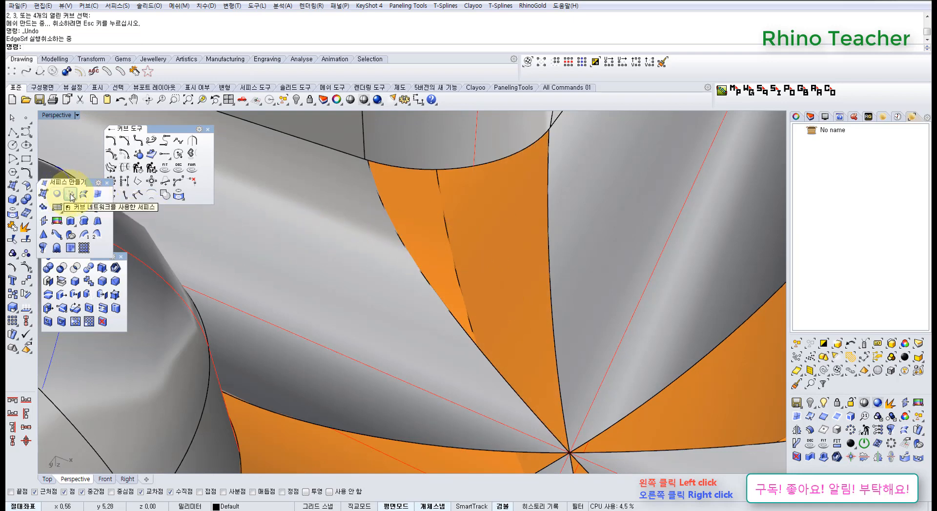
# Fill the triangular opening with a network surface from its three boundary edges, using tangency matching on edges A, B and C.
pyautogui.click(389, 165)
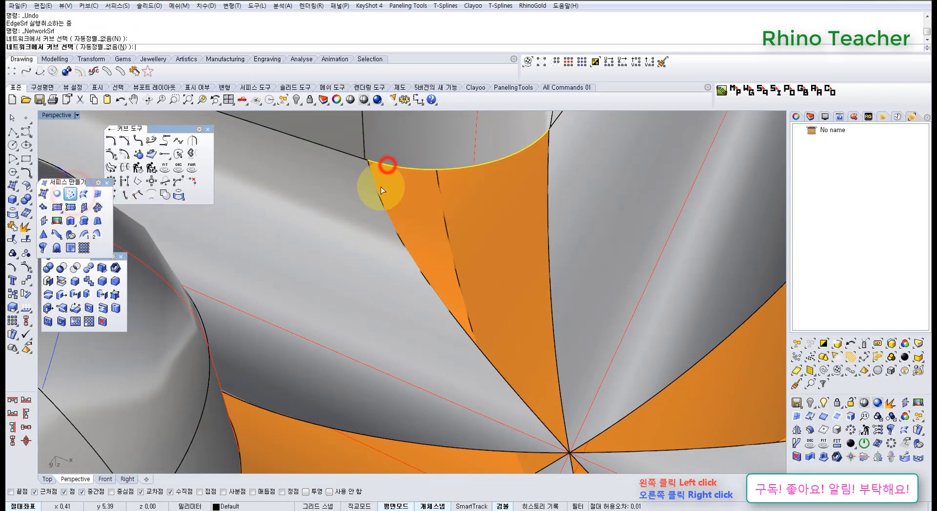
pyautogui.click(379, 186)
pyautogui.click(548, 227)
pyautogui.rightClick(548, 228)
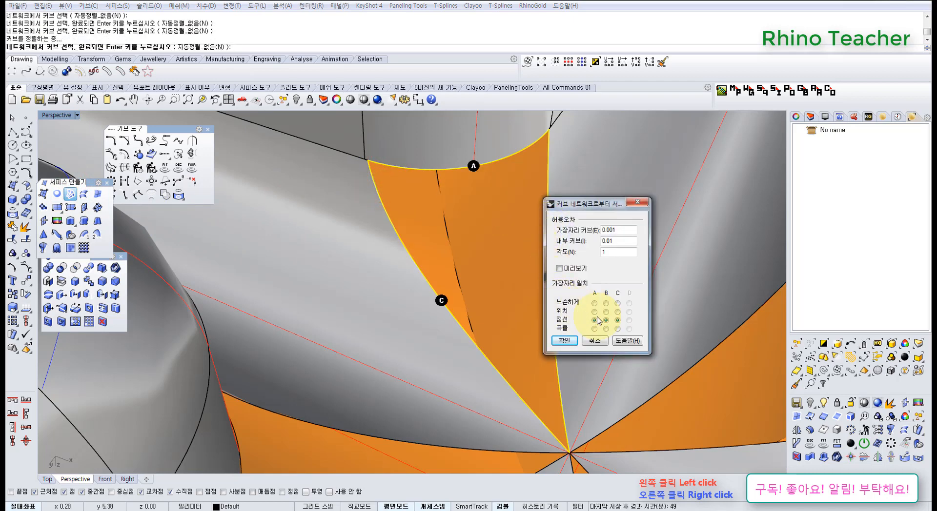
pyautogui.rightClick(475, 270)
pyautogui.moveTo(471, 267); pyautogui.dragTo(405, 201, button='right')
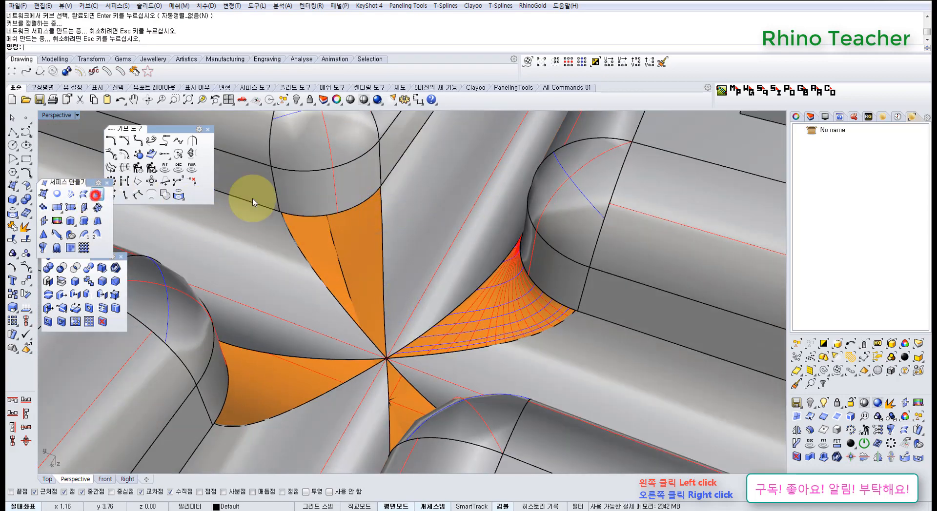
# Fill the neighbouring triangular opening at the crossing with an edge-curve surface built from its three boundary edges.
pyautogui.click(293, 231)
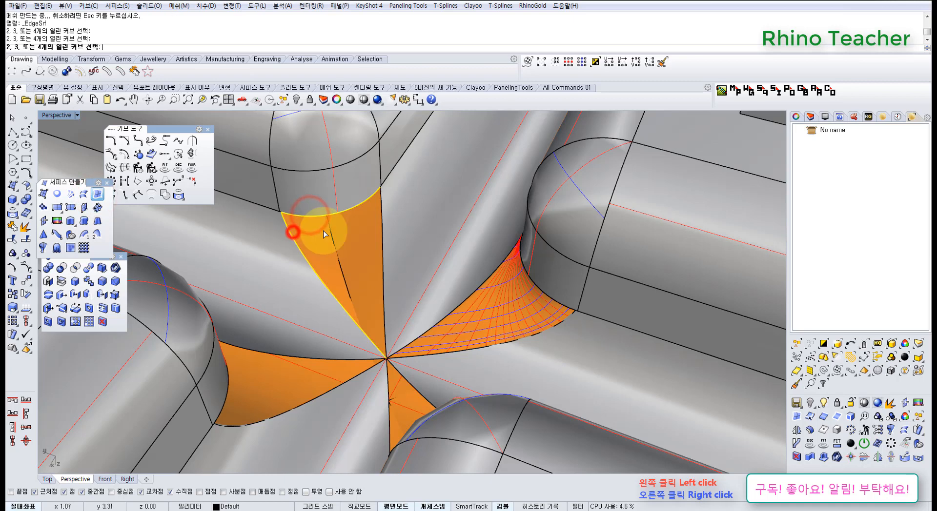
pyautogui.click(379, 235)
pyautogui.rightClick(381, 234)
pyautogui.moveTo(356, 235); pyautogui.dragTo(292, 274, button='right')
pyautogui.scroll(-3, 330, 211)
pyautogui.scroll(5, 294, 197)
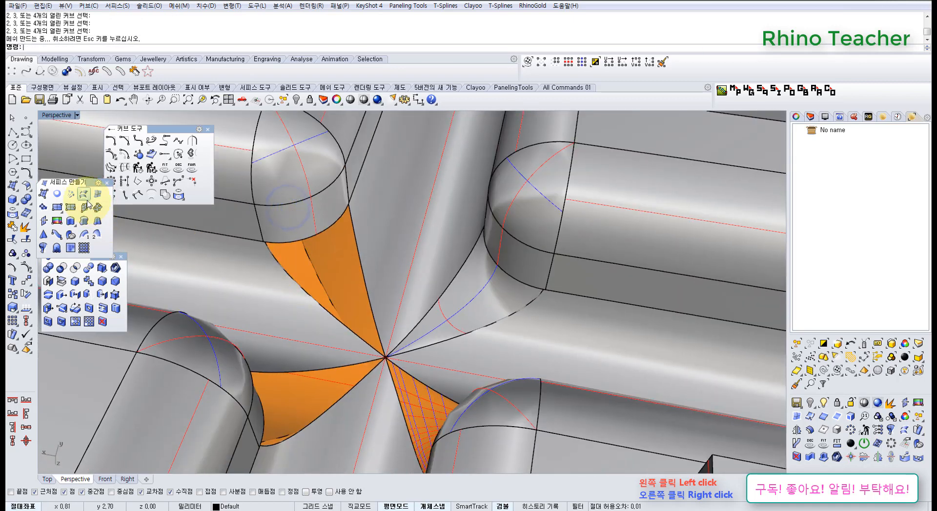
# Fill the third triangular opening at the groove crossing with an edge-curve surface built from its three boundary edges.
pyautogui.click(98, 194)
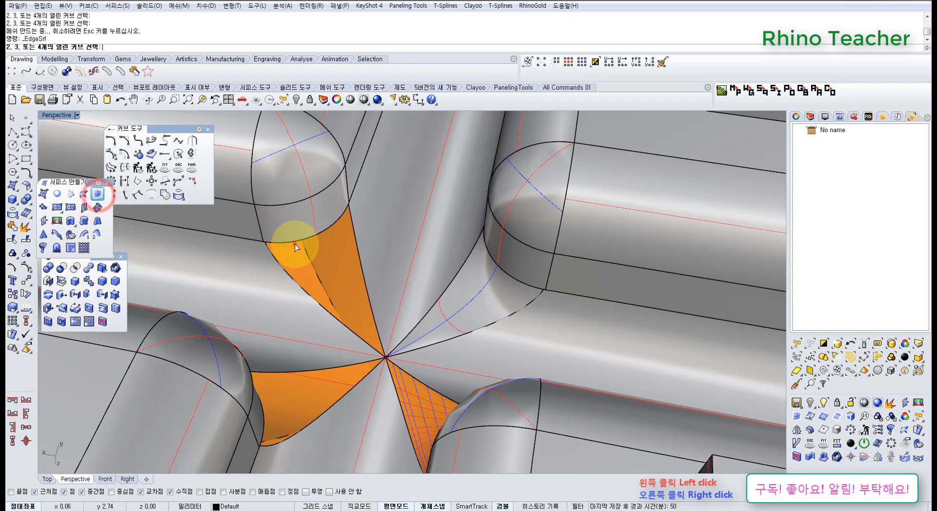
pyautogui.rightClick(355, 245)
pyautogui.rightClick(355, 245)
# Fill the last triangular opening at the groove crossing with an edge-curve surface from its three boundary edges.
pyautogui.moveTo(427, 228); pyautogui.dragTo(223, 251, button='right')
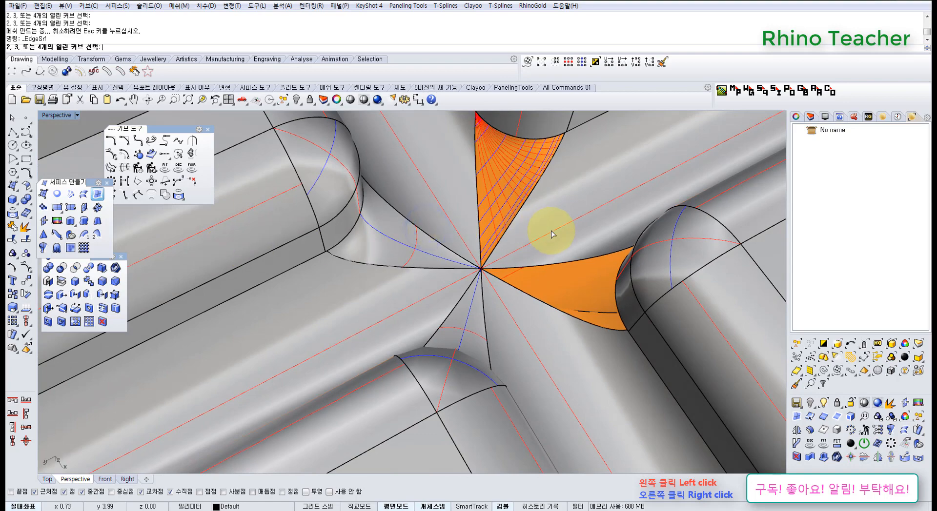
pyautogui.moveTo(552, 234)
pyautogui.mouseDown(button='right')
pyautogui.moveTo(540, 268)
pyautogui.moveTo(429, 220)
pyautogui.moveTo(402, 251)
pyautogui.moveTo(420, 251)
pyautogui.mouseUp(button='right')
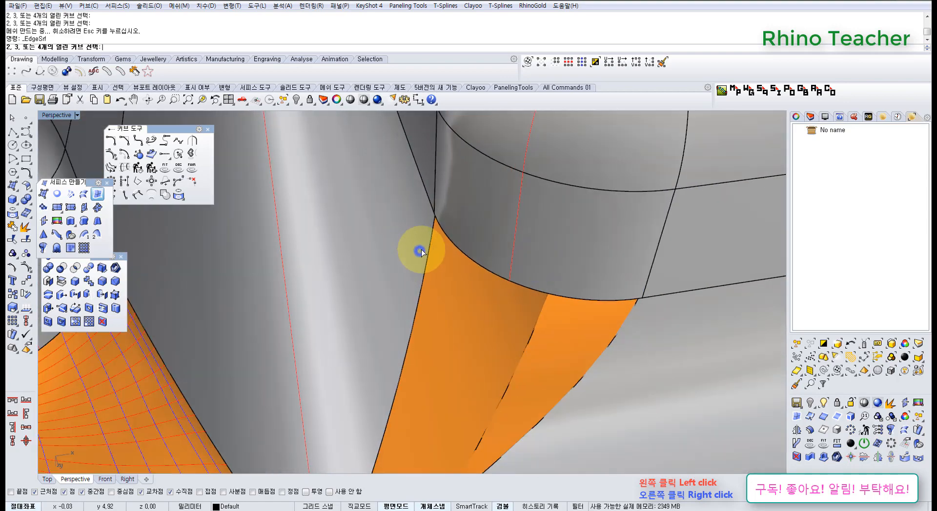
pyautogui.click(433, 247)
pyautogui.press('Escape')
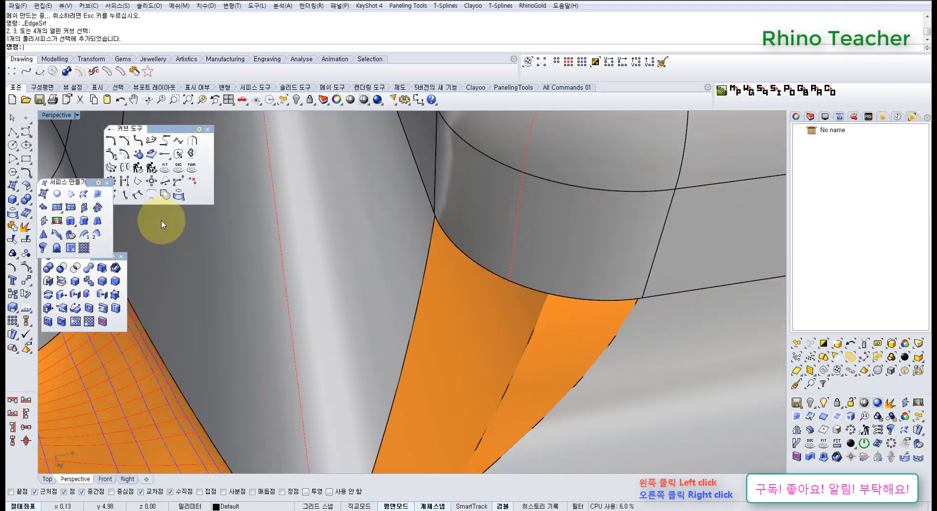
pyautogui.scroll(-3, 459, 298)
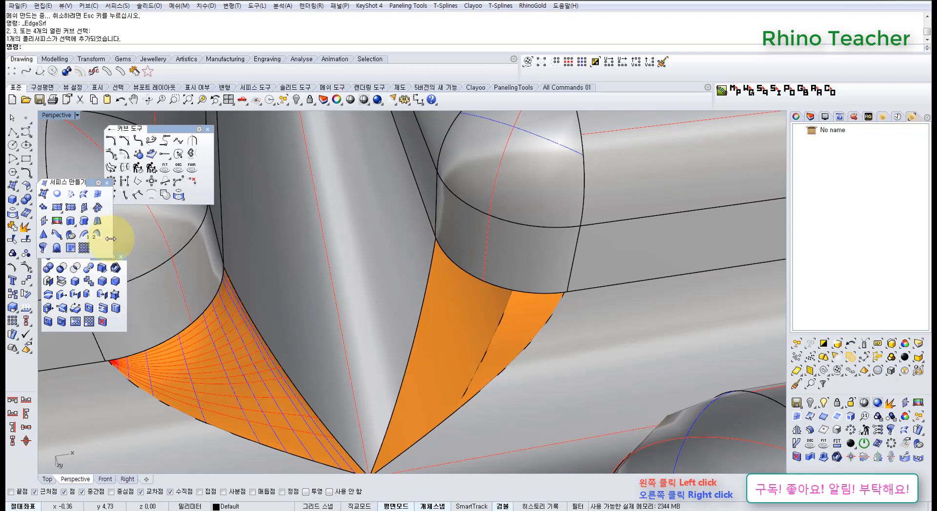
pyautogui.click(429, 262)
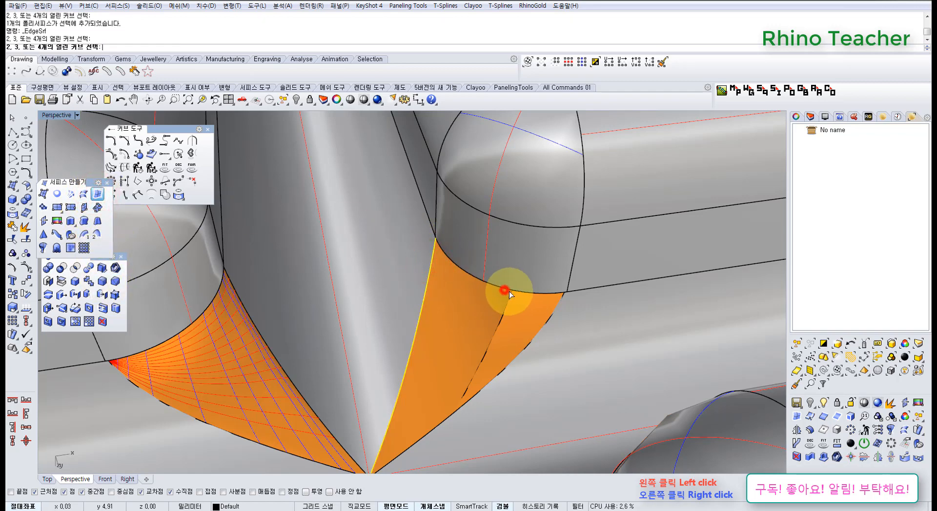
pyautogui.rightClick(546, 322)
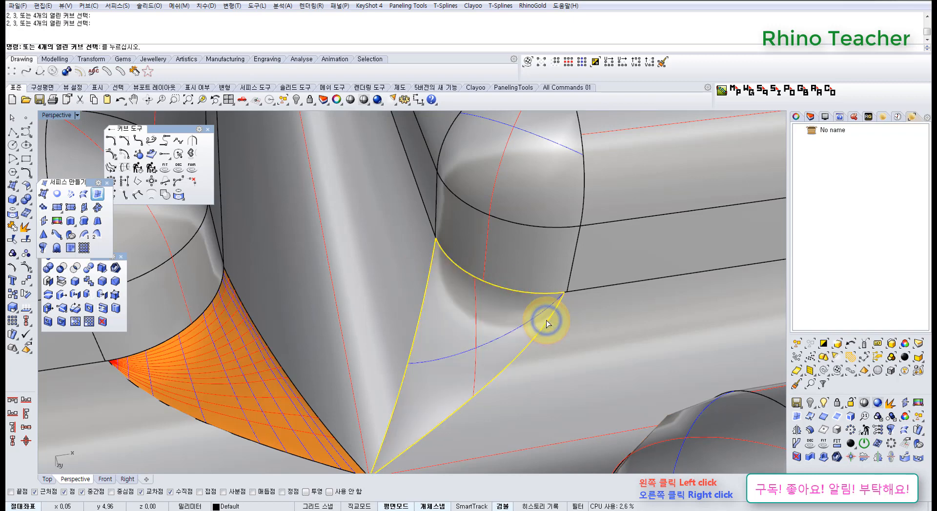
pyautogui.moveTo(472, 317); pyautogui.dragTo(504, 346, button='right')
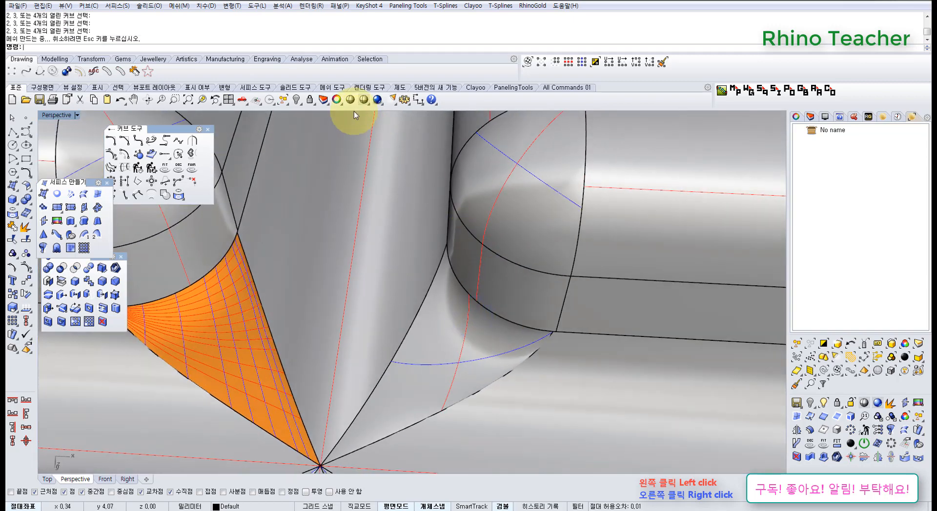
# Flip the direction of the network surface at the crossing so it faces the same way as the surrounding surfaces.
pyautogui.click(349, 100)
pyautogui.moveTo(499, 244)
pyautogui.mouseDown(button='right')
pyautogui.moveTo(456, 318)
pyautogui.moveTo(409, 321)
pyautogui.moveTo(478, 372)
pyautogui.moveTo(414, 382)
pyautogui.moveTo(485, 328)
pyautogui.moveTo(412, 298)
pyautogui.moveTo(424, 317)
pyautogui.moveTo(561, 326)
pyautogui.moveTo(403, 347)
pyautogui.mouseUp(button='right')
pyautogui.press('Escape')
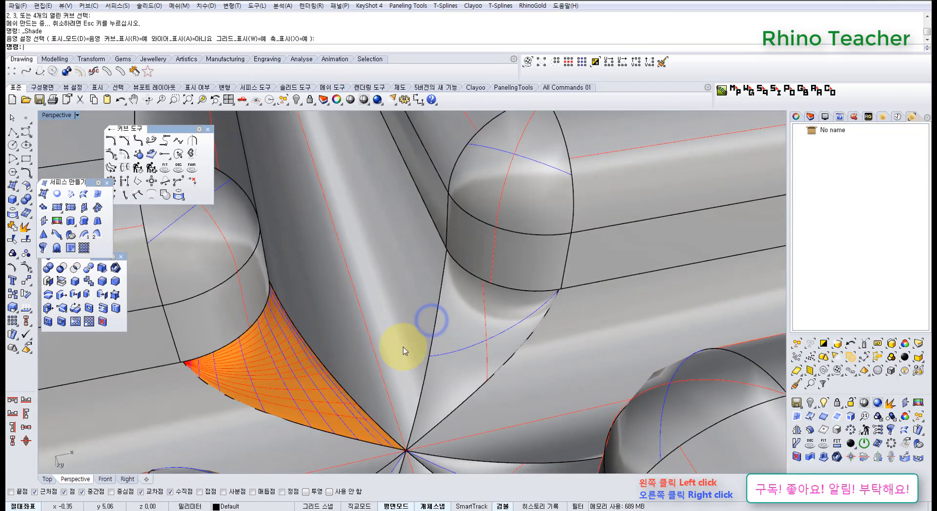
pyautogui.click(302, 374)
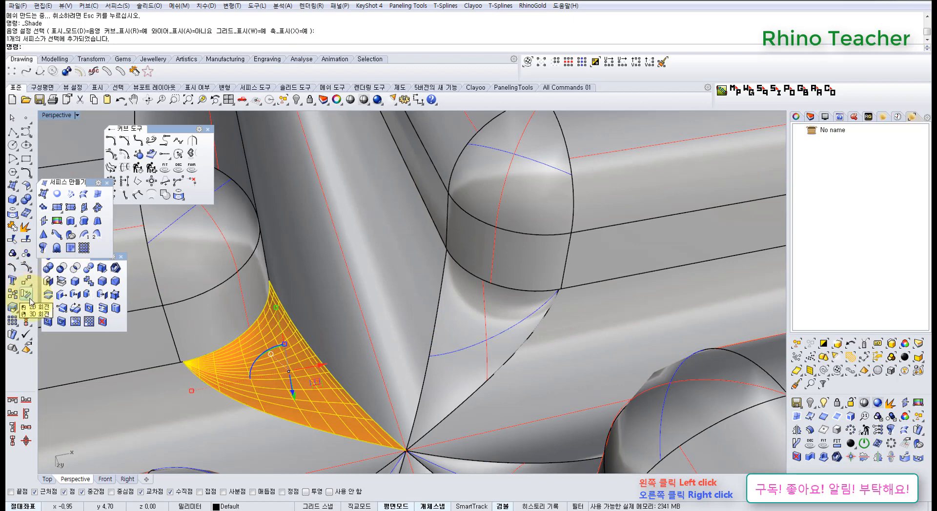
pyautogui.click(29, 307)
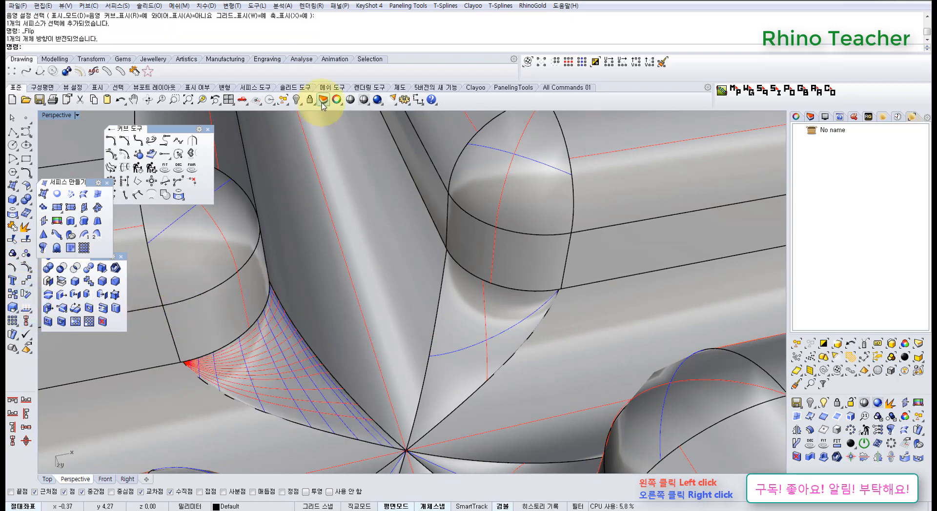
# Inspect the crossing in shaded mode, and join the four new blend surfaces with the pendant polysurface.
pyautogui.click(350, 101)
pyautogui.moveTo(289, 309)
pyautogui.mouseDown(button='right')
pyautogui.moveTo(350, 276)
pyautogui.moveTo(372, 320)
pyautogui.moveTo(272, 324)
pyautogui.moveTo(261, 303)
pyautogui.moveTo(217, 349)
pyautogui.mouseUp(button='right')
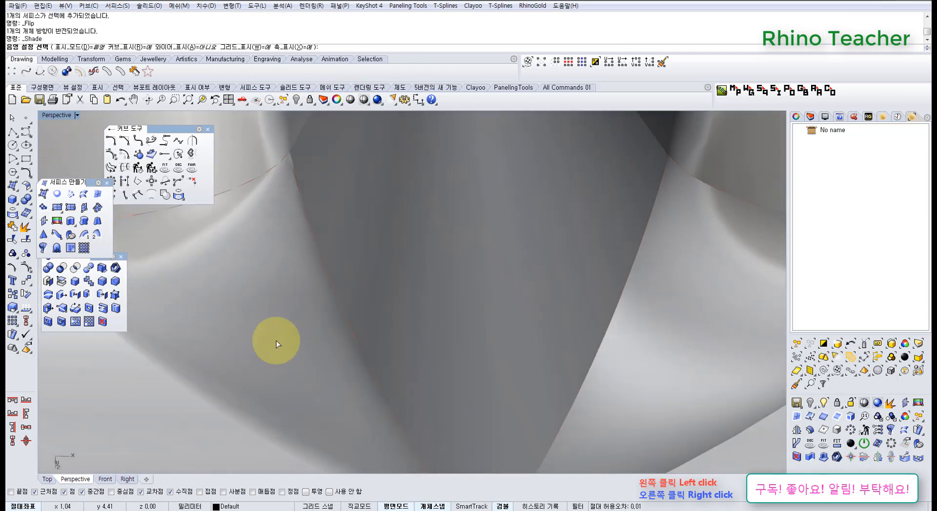
pyautogui.moveTo(276, 340); pyautogui.dragTo(359, 246, button='right')
pyautogui.scroll(-10, 358, 246)
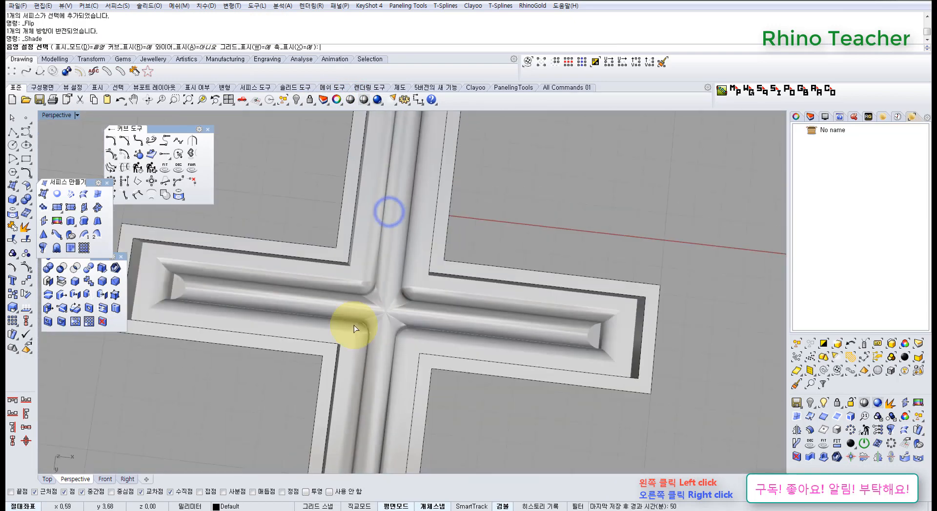
pyautogui.moveTo(464, 414); pyautogui.dragTo(341, 282)
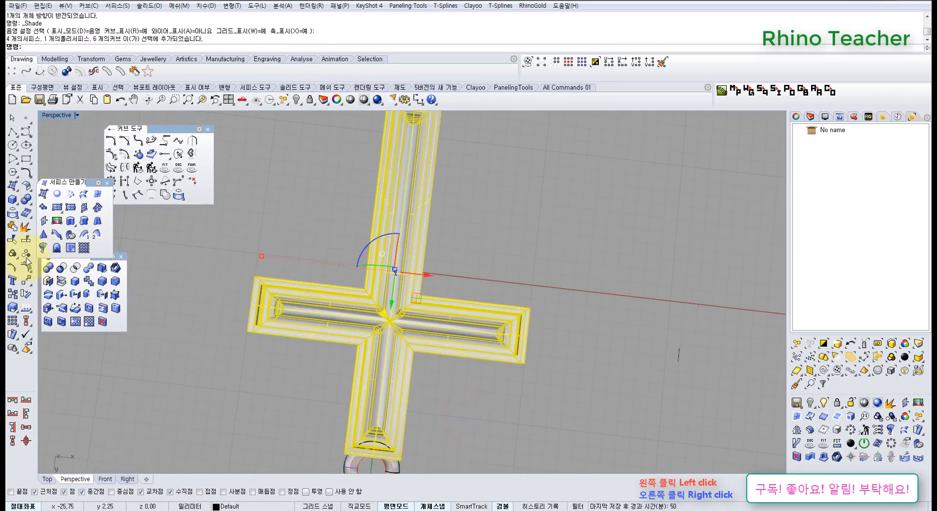
pyautogui.click(12, 226)
pyautogui.click(276, 218)
pyautogui.scroll(4, 390, 327)
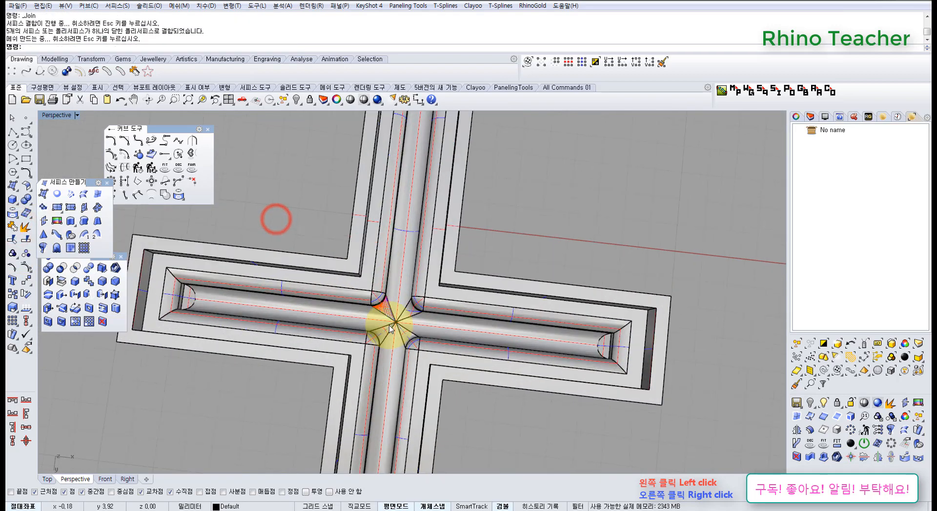
# Check the joined pendant's object type in its properties and analyze it for naked edges.
pyautogui.click(389, 324)
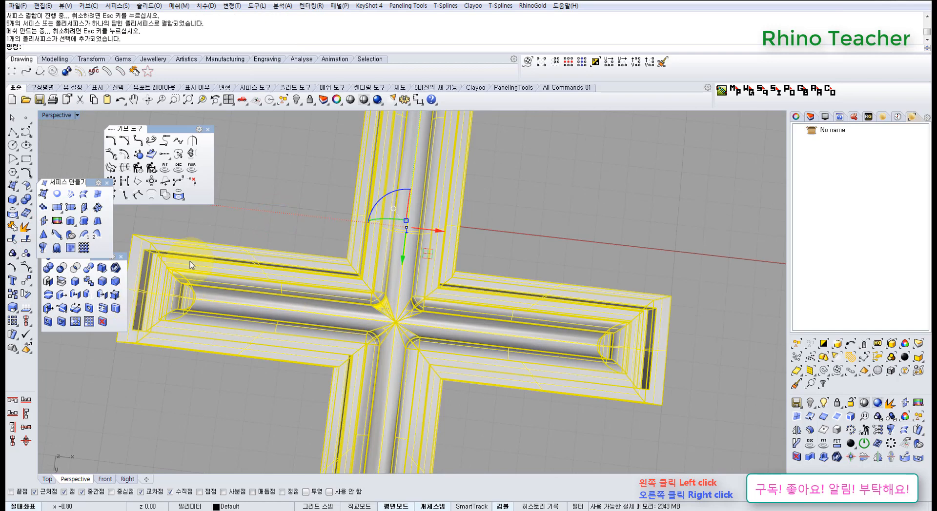
pyautogui.click(796, 117)
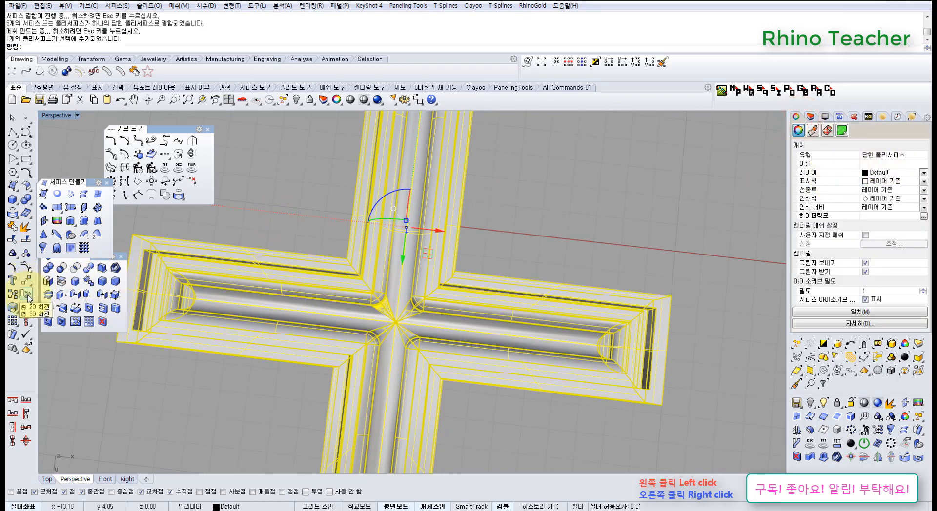
pyautogui.click(29, 312)
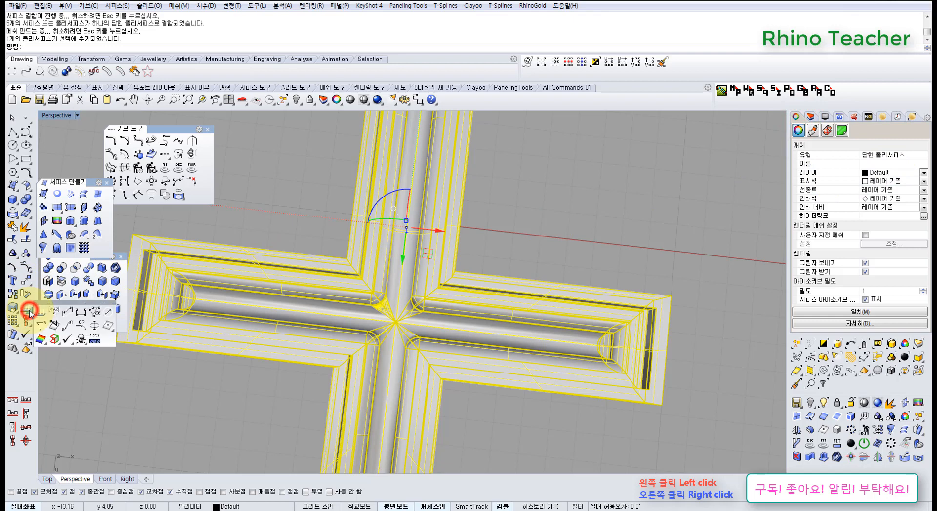
pyautogui.click(54, 341)
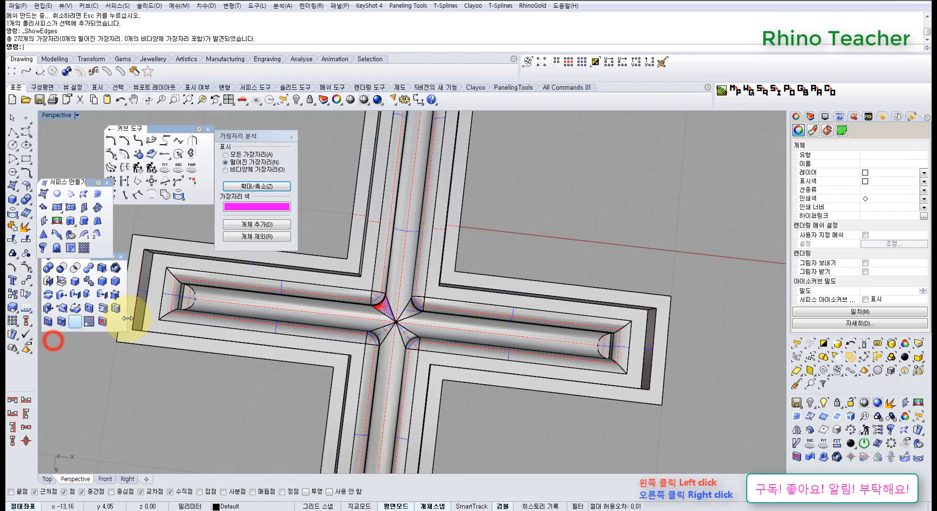
pyautogui.click(290, 139)
pyautogui.click(312, 151)
# Delete the four leftover construction curves beside the pendant in the Top view.
pyautogui.scroll(-5, 366, 240)
pyautogui.moveTo(391, 263); pyautogui.dragTo(399, 371, button='right')
pyautogui.hotkey('ctrl', 'F1')
pyautogui.scroll(-5, 461, 334)
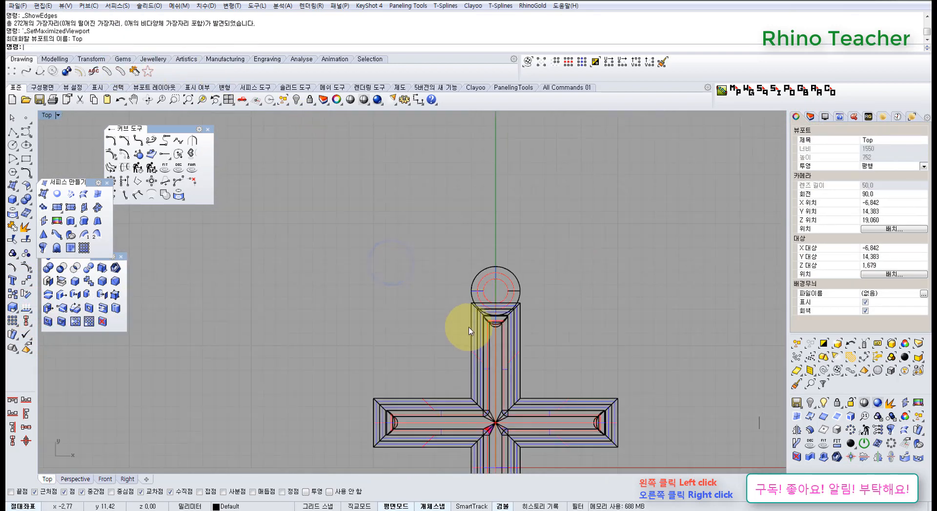
pyautogui.scroll(-10, 586, 341)
pyautogui.moveTo(609, 344); pyautogui.dragTo(370, 328, button='right')
pyautogui.moveTo(543, 465); pyautogui.dragTo(405, 265)
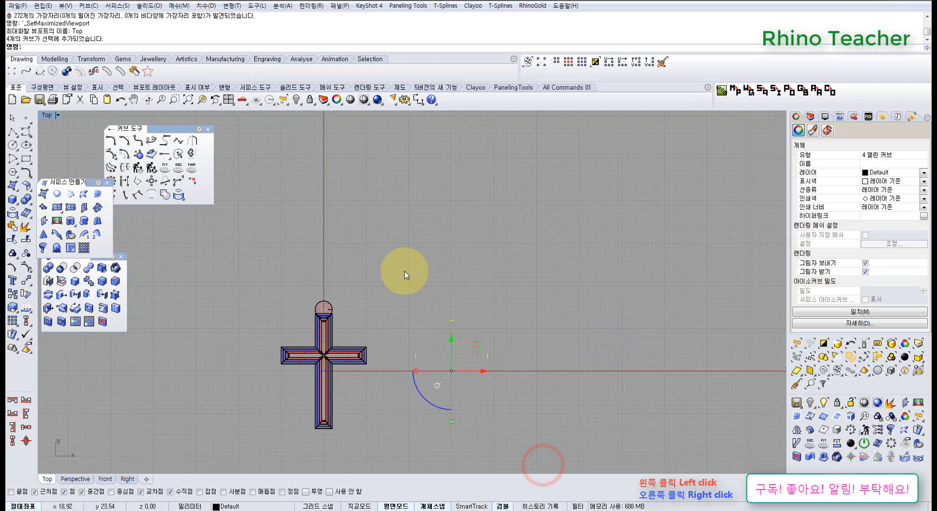
pyautogui.press('Delete')
# Review the pendant shaded in the Perspective view, and select and delete all remaining curves.
pyautogui.hotkey('ctrl', 'F4')
pyautogui.moveTo(404, 262); pyautogui.dragTo(400, 333, button='right')
pyautogui.scroll(8, 410, 322)
pyautogui.scroll(-2, 473, 292)
pyautogui.click(351, 100)
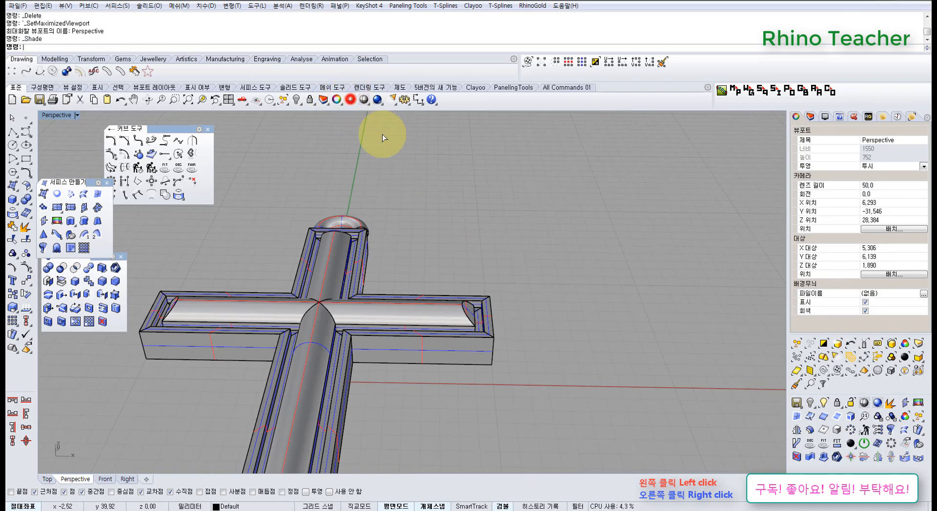
pyautogui.moveTo(467, 319)
pyautogui.mouseDown(button='right')
pyautogui.moveTo(362, 340)
pyautogui.moveTo(394, 308)
pyautogui.mouseUp(button='right')
pyautogui.press('Escape')
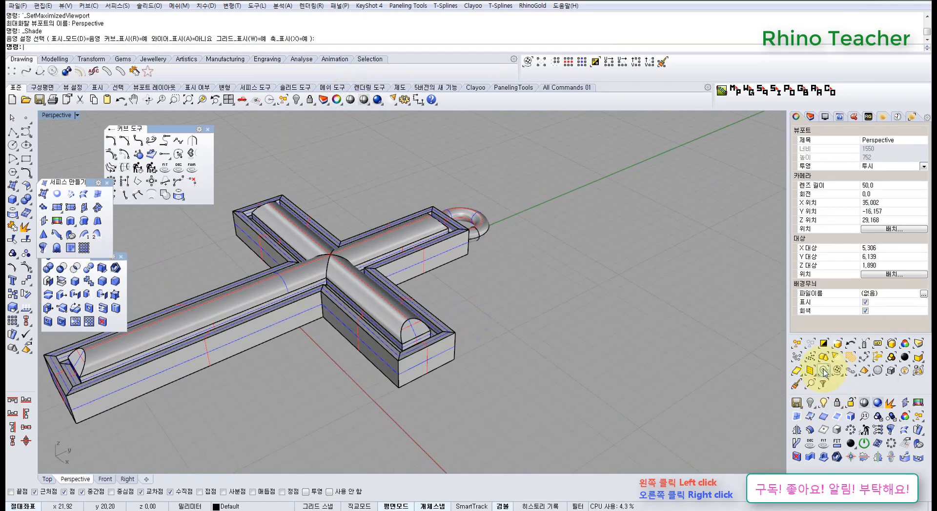
pyautogui.click(823, 370)
pyautogui.press('Delete')
pyautogui.scroll(-9, 377, 370)
pyautogui.moveTo(358, 349); pyautogui.dragTo(377, 380, button='right')
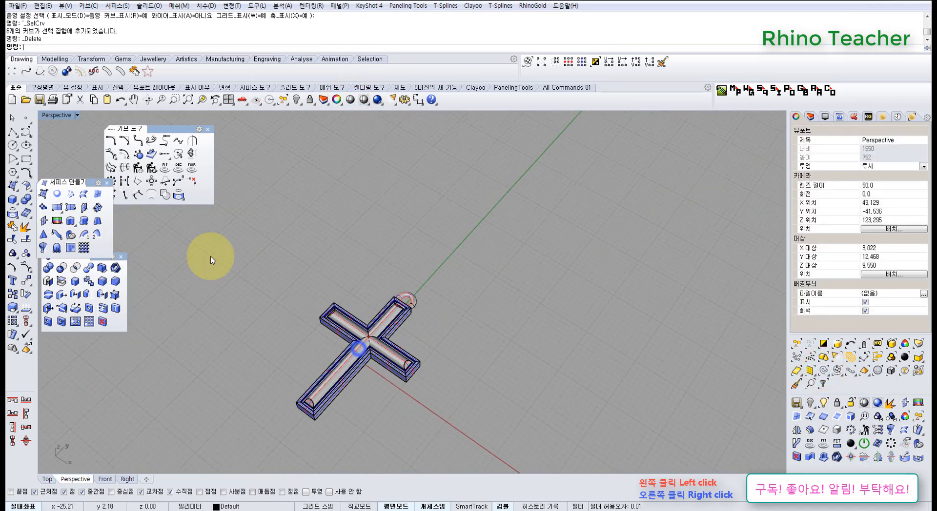
# Close the three floating tool palettes, including the curve and surface creation tools.
pyautogui.click(211, 129)
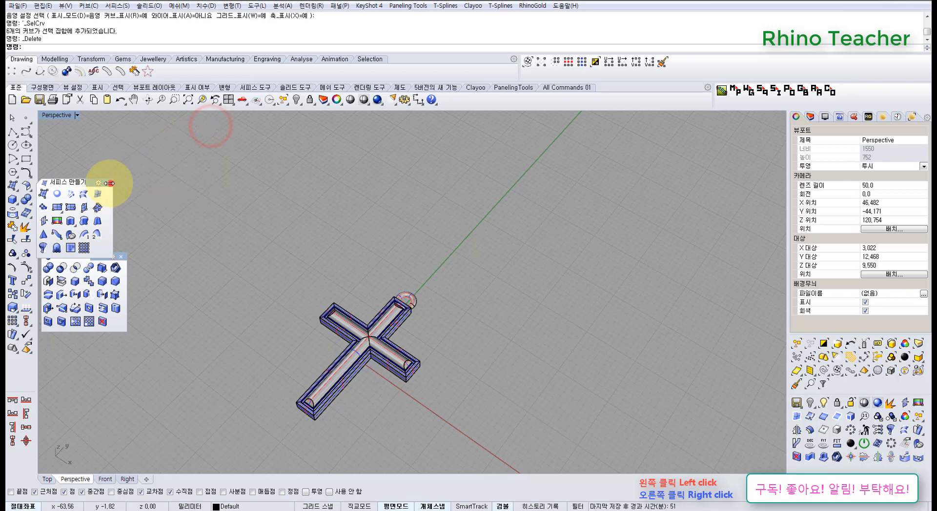
pyautogui.click(108, 184)
pyautogui.click(121, 256)
# Unhide only the two solid crosses beside the pendant, the one with the 27.00 by 20.00 dimensions and the red one.
pyautogui.middleClick(257, 262)
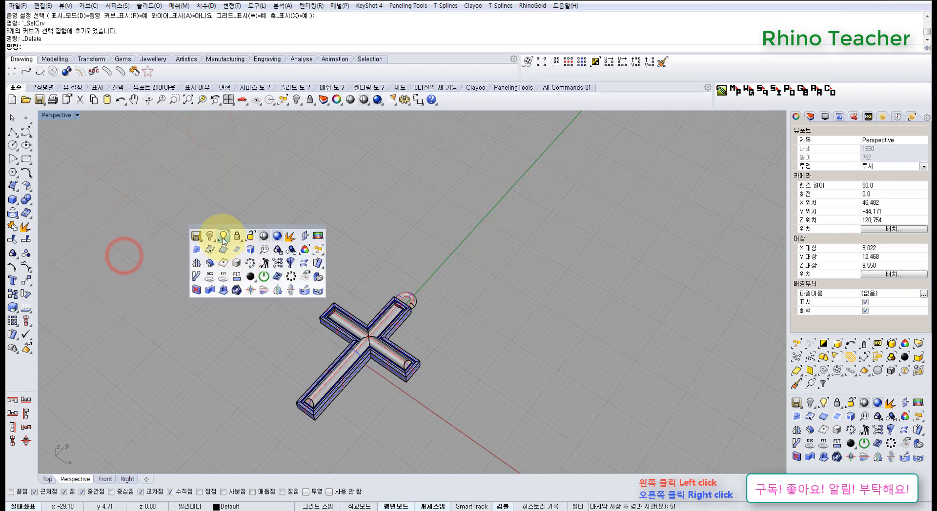
pyautogui.click(223, 239)
pyautogui.scroll(-9, 379, 322)
pyautogui.scroll(9, 401, 386)
pyautogui.click(421, 346)
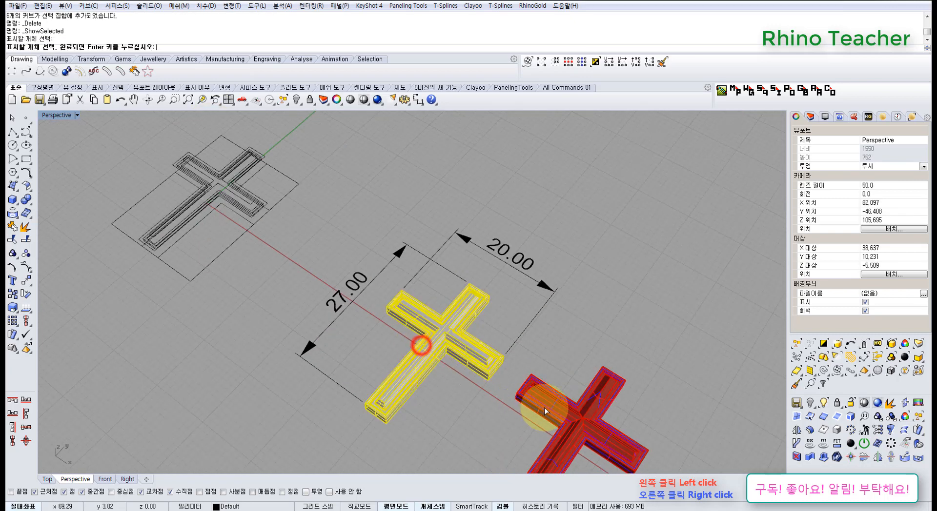
pyautogui.click(545, 411)
pyautogui.rightClick(545, 411)
# Select the two unhidden solid crosses together.
pyautogui.scroll(3, 545, 411)
pyautogui.moveTo(553, 313); pyautogui.dragTo(430, 388)
pyautogui.scroll(-7, 430, 388)
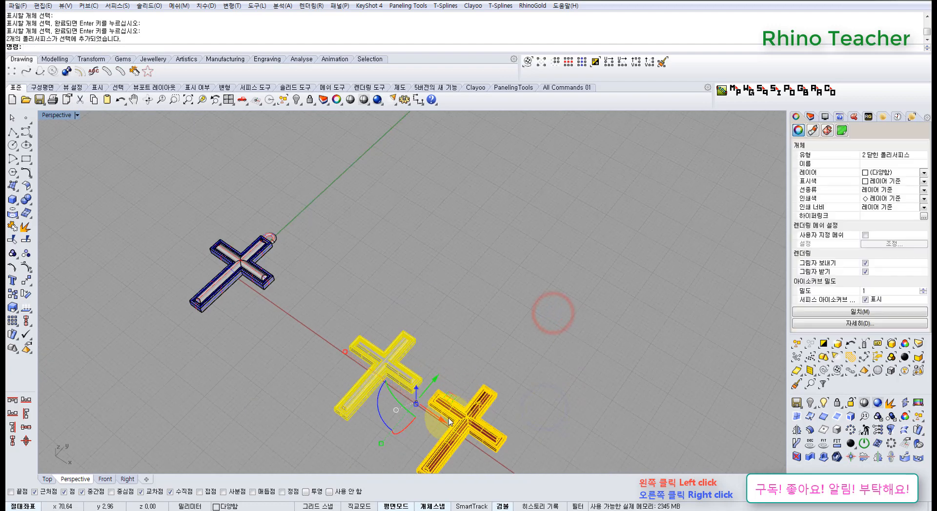